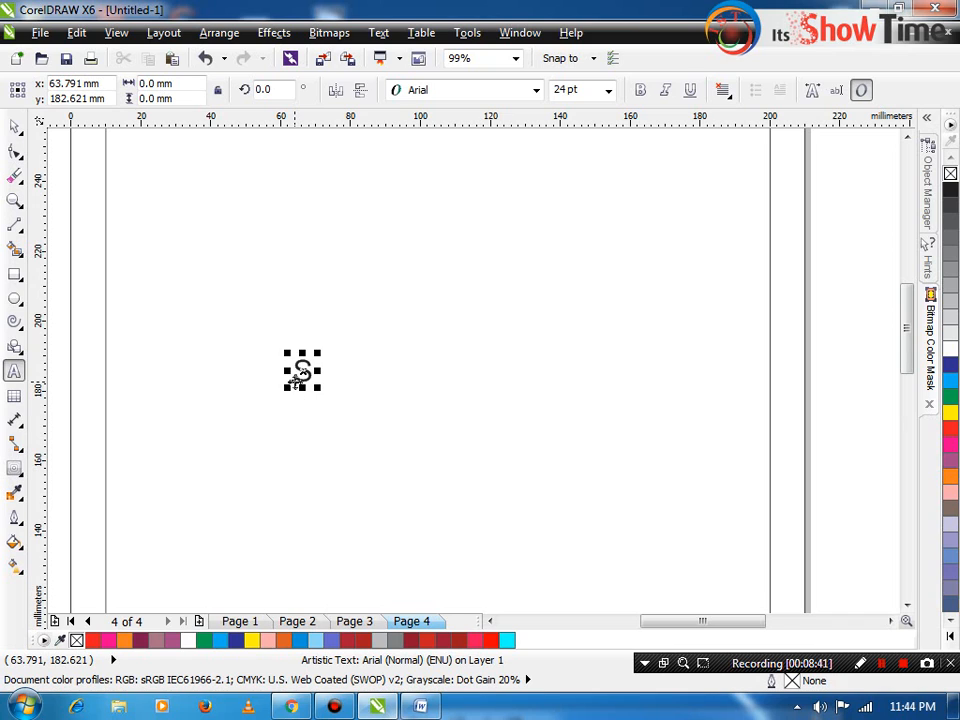
# - Enlarge the letter S to about 47.5 by 60.6 mm and make it bold
pyautogui.moveTo(320, 355); pyautogui.dragTo(452, 255)
pyautogui.click(640, 90)
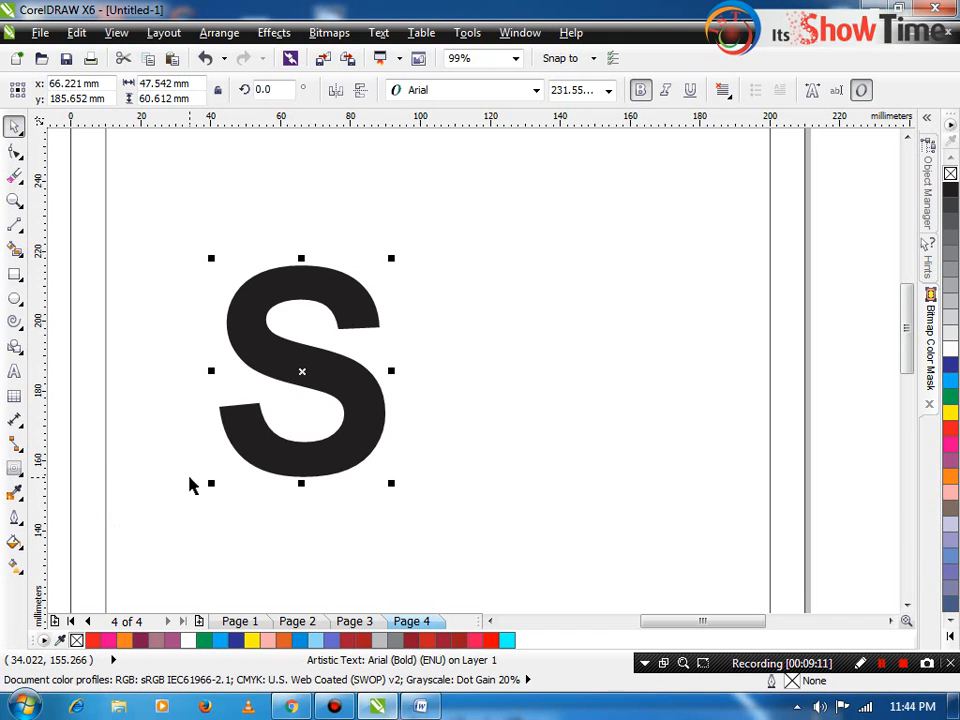
# - Apply a linear two-color fountain fill from dark blue to light blue at a 90-degree angle to the S
pyautogui.press('F11')
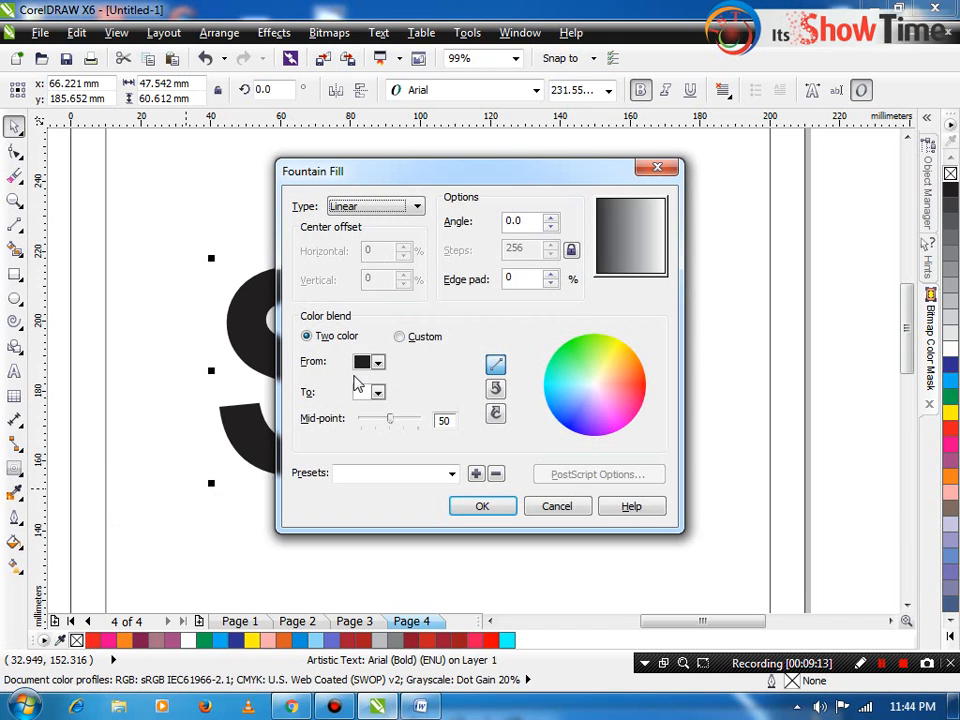
pyautogui.click(377, 365)
pyautogui.click(435, 392)
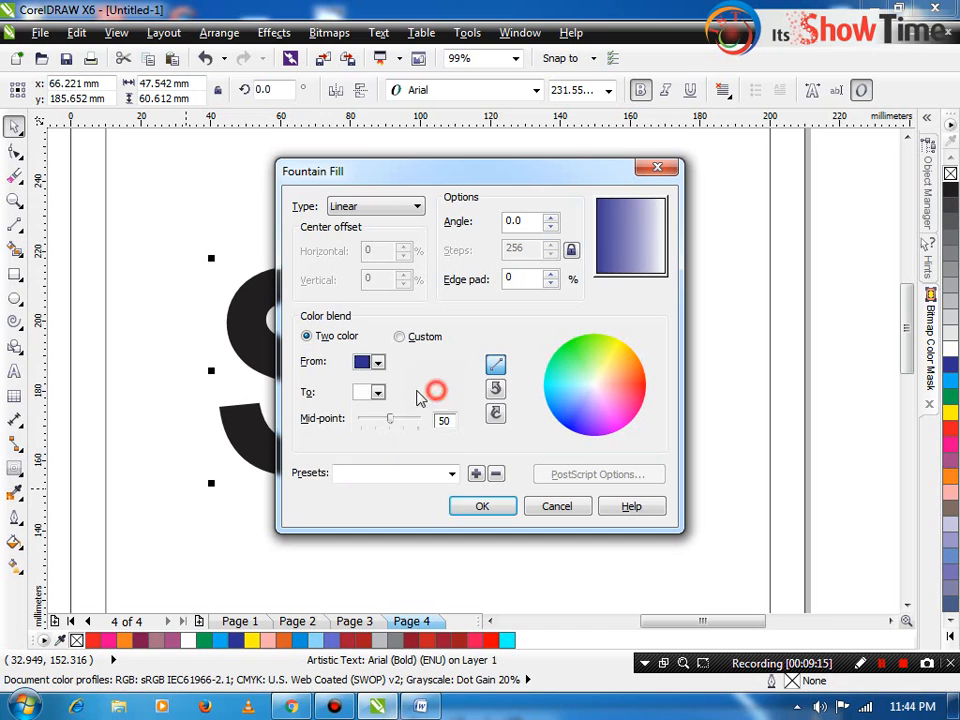
pyautogui.click(377, 393)
pyautogui.click(356, 418)
pyautogui.doubleClick(522, 222)
pyautogui.write('90')
pyautogui.press('Return')
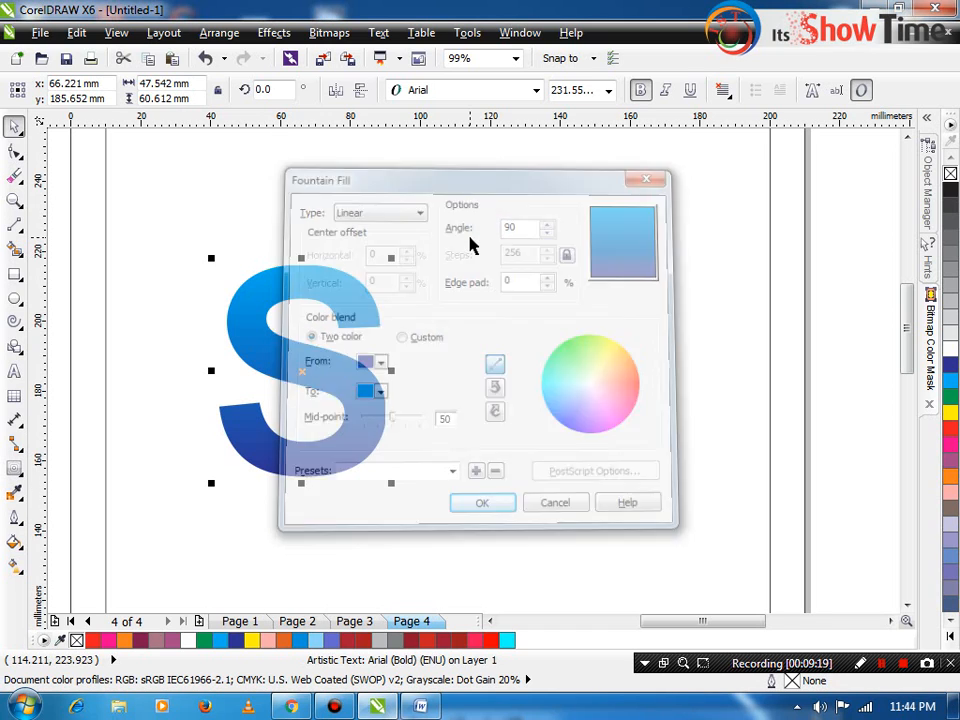
# - Move the gradient-filled S about 23 mm to the right on the page
pyautogui.click(454, 411)
pyautogui.click(371, 417)
pyautogui.moveTo(371, 417); pyautogui.dragTo(452, 419)
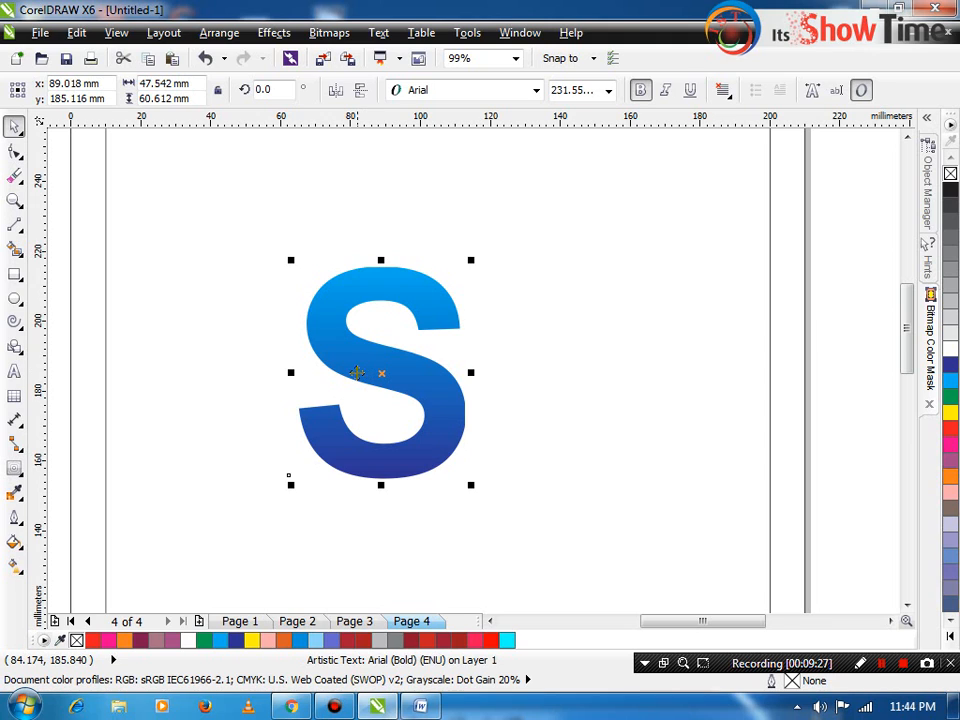
# - Try the Extrude Top Left, Top, Top Right, Bottom and Bottom Left presets on the S
pyautogui.click(16, 470)
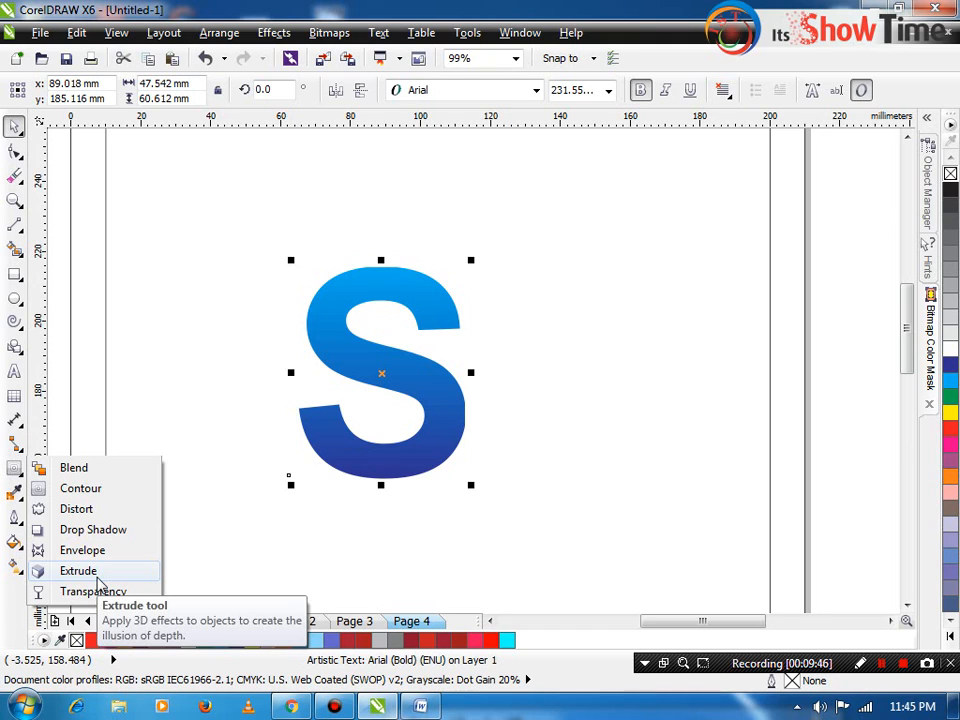
pyautogui.click(97, 578)
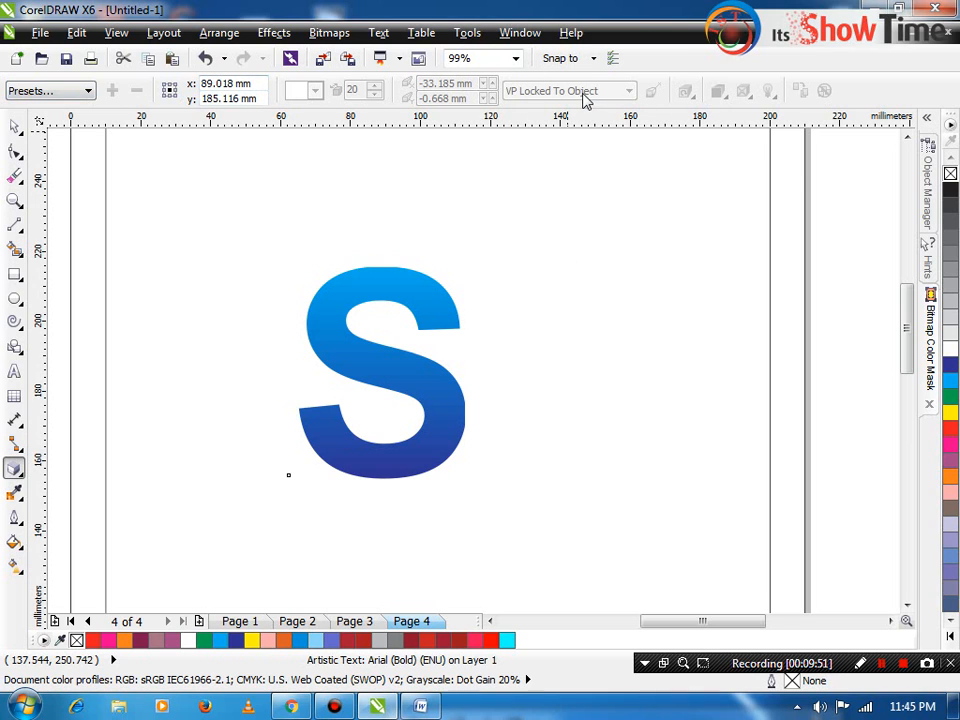
pyautogui.click(36, 91)
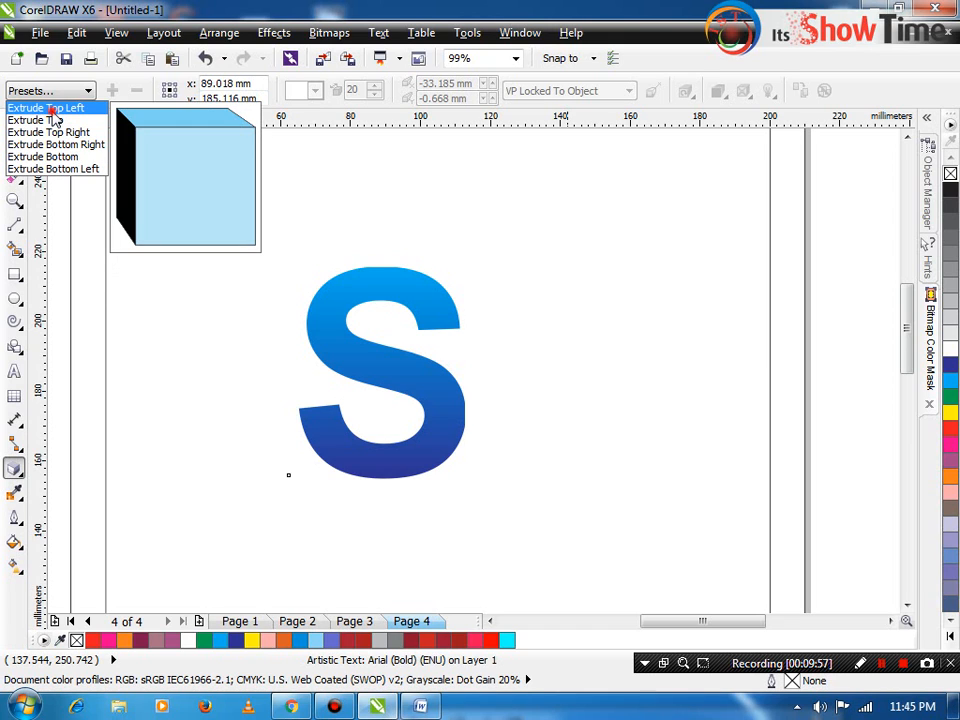
pyautogui.click(55, 108)
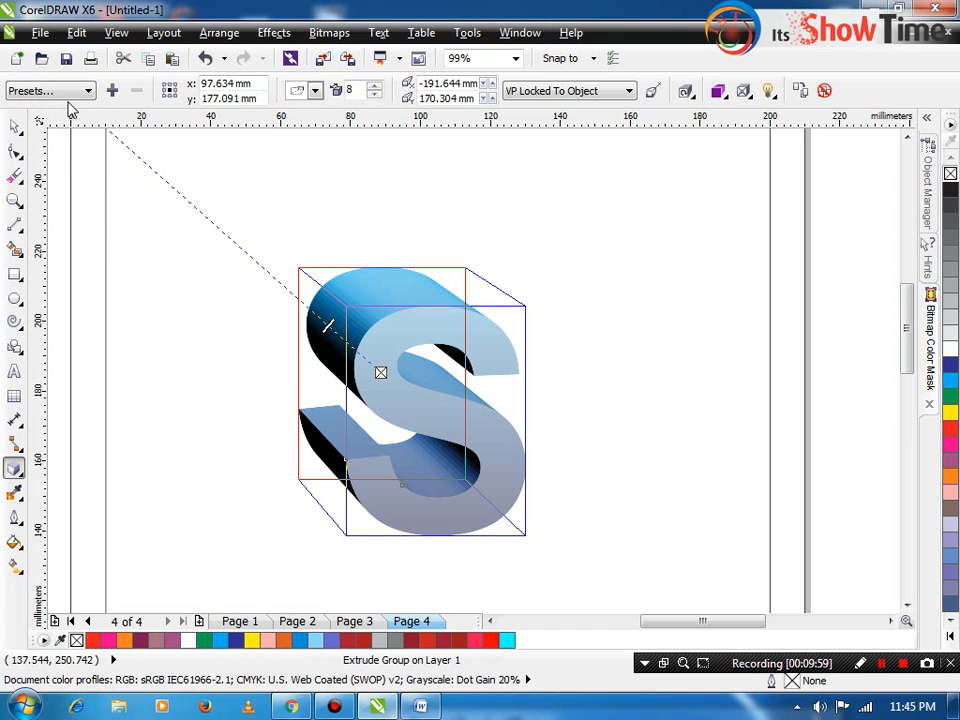
pyautogui.click(60, 91)
pyautogui.click(62, 117)
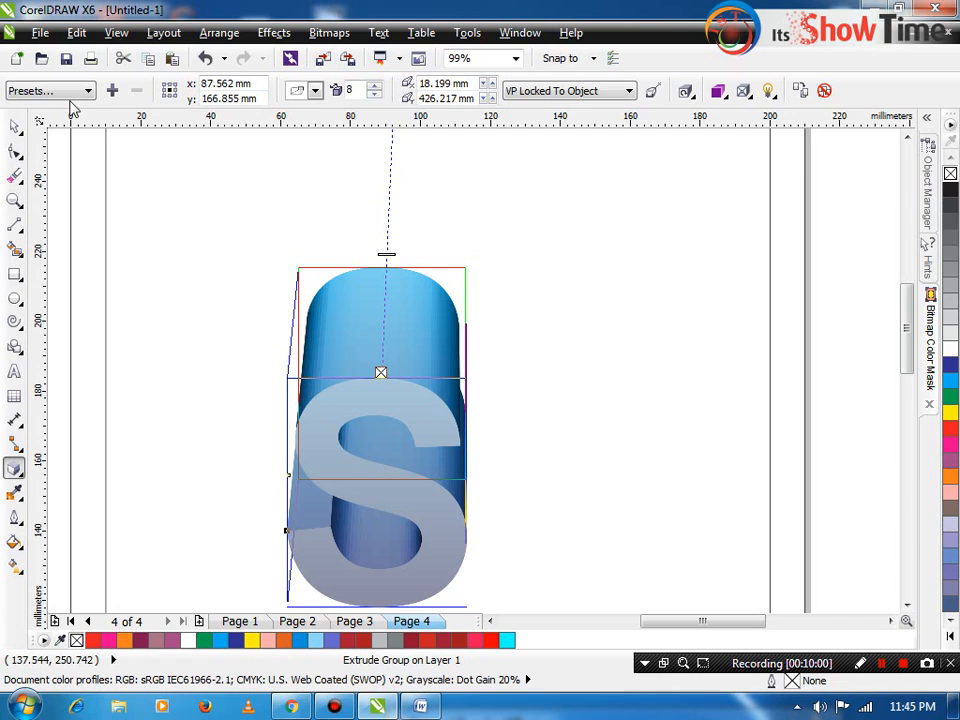
pyautogui.click(66, 91)
pyautogui.click(70, 130)
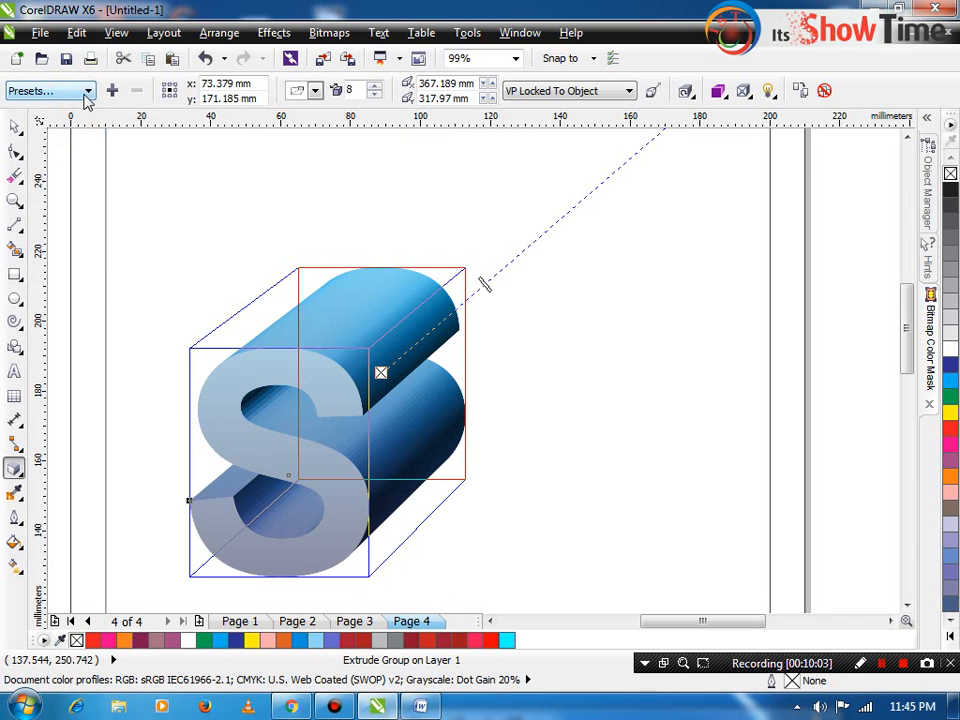
pyautogui.click(85, 92)
pyautogui.click(60, 155)
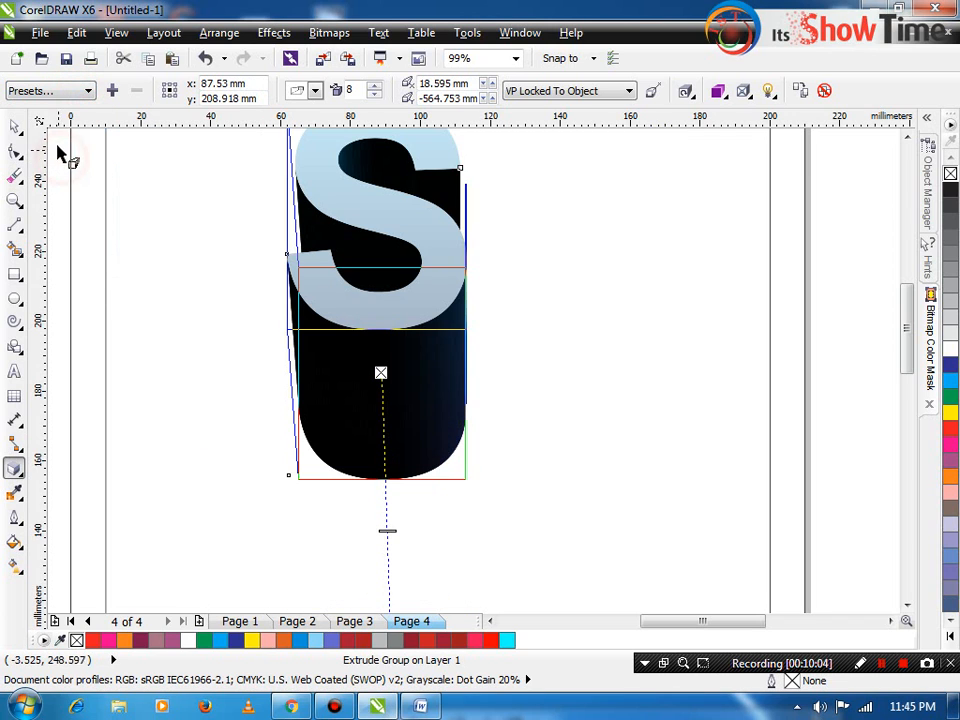
pyautogui.click(62, 90)
pyautogui.click(60, 169)
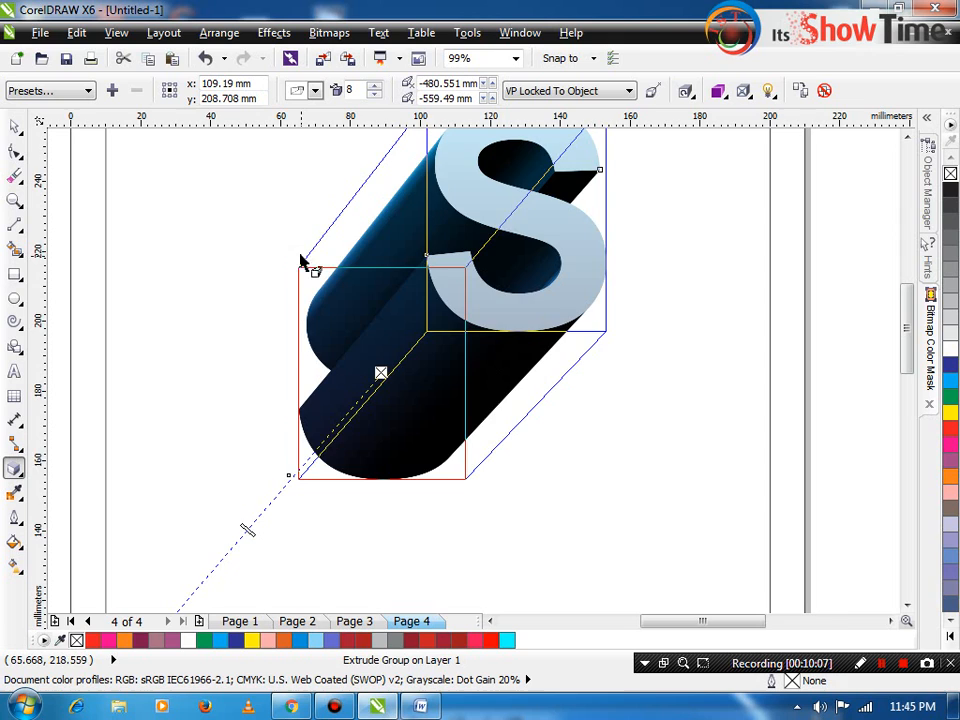
# - Undo all the preset extrusions applied to the S
pyautogui.scroll(-1, 270, 352)
pyautogui.hotkey('ctrl', 'z')
pyautogui.hotkey('ctrl', 'z')
pyautogui.hotkey('ctrl', 'z')
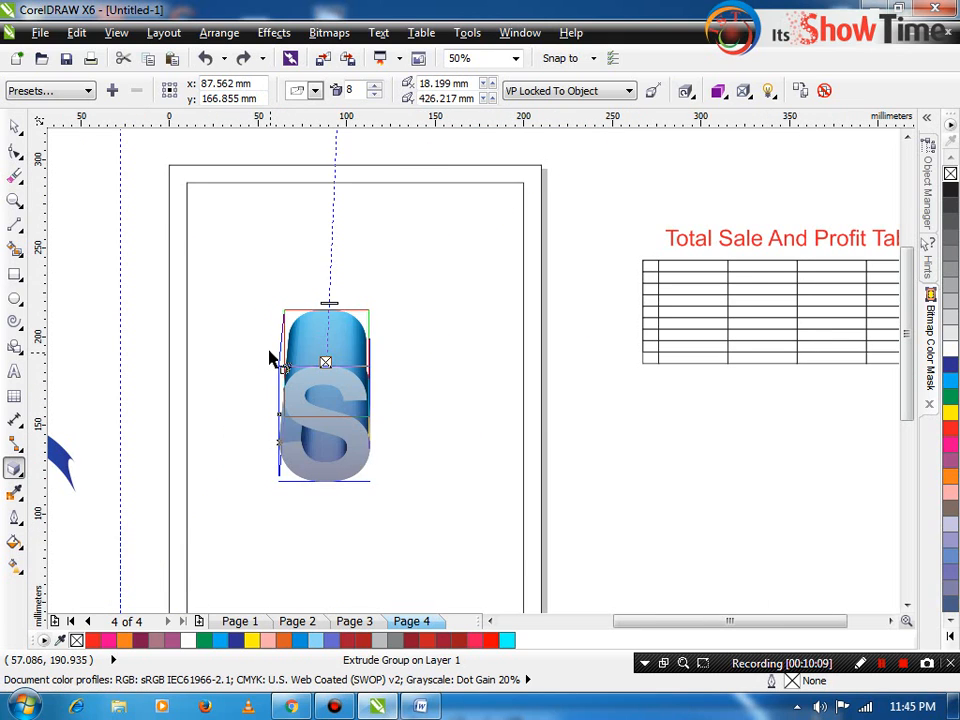
pyautogui.hotkey('ctrl', 'z')
# - Extrude the S by hand with its vanishing point about 31 mm to the left and a depth of 20
pyautogui.moveTo(362, 375); pyautogui.dragTo(272, 366)
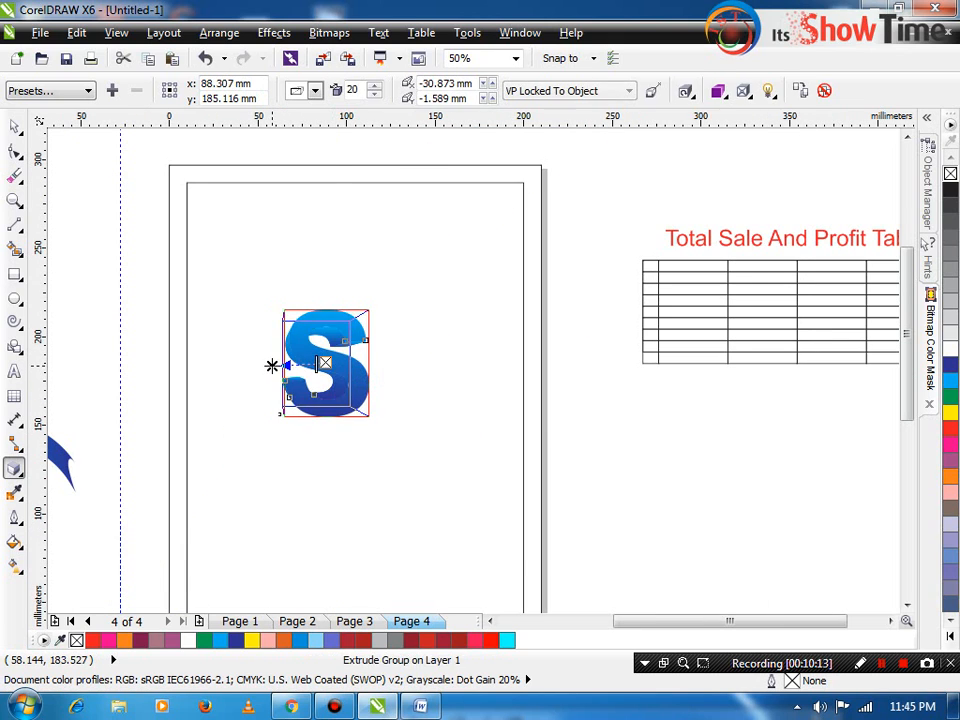
pyautogui.scroll(2, 272, 366)
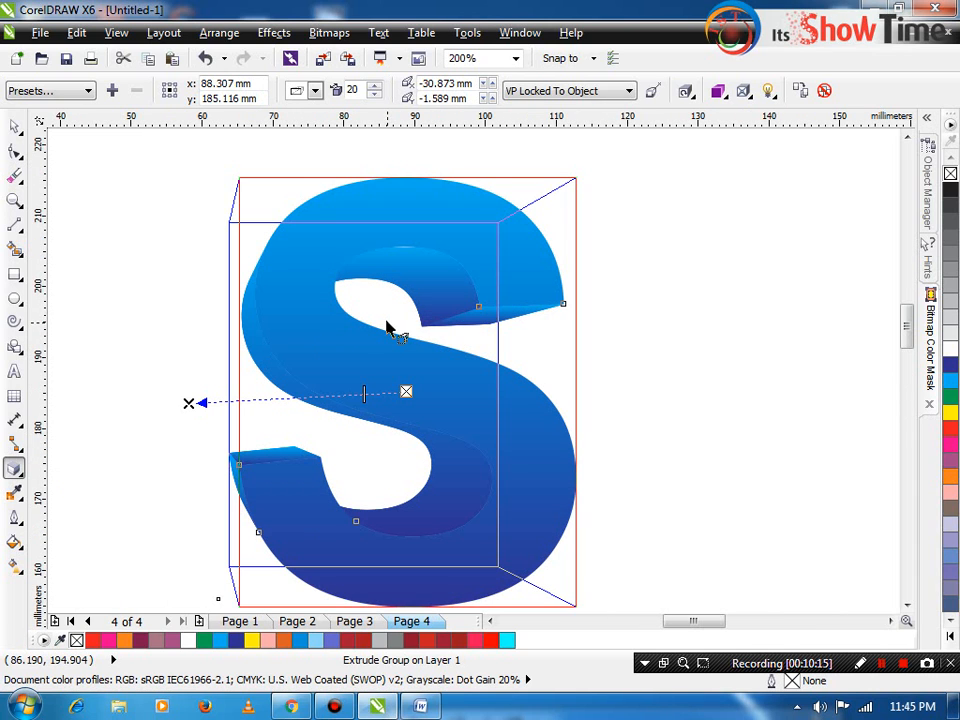
pyautogui.press('space')
pyautogui.press('F2')
pyautogui.moveTo(560, 231); pyautogui.dragTo(372, 360)
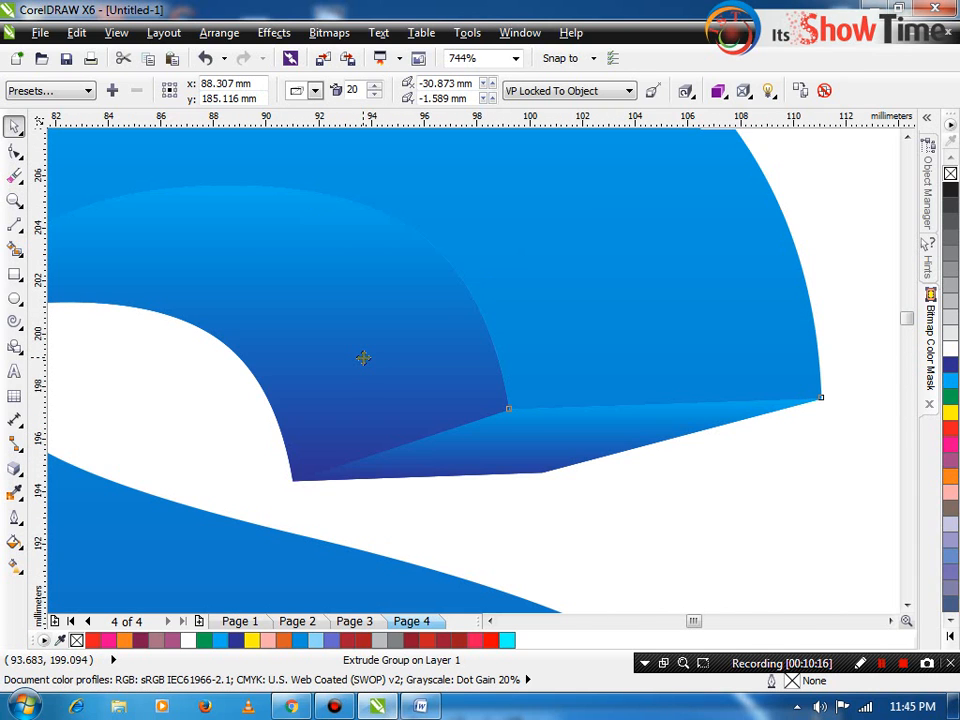
pyautogui.press('F4')
pyautogui.hotkey('shift', 'F2')
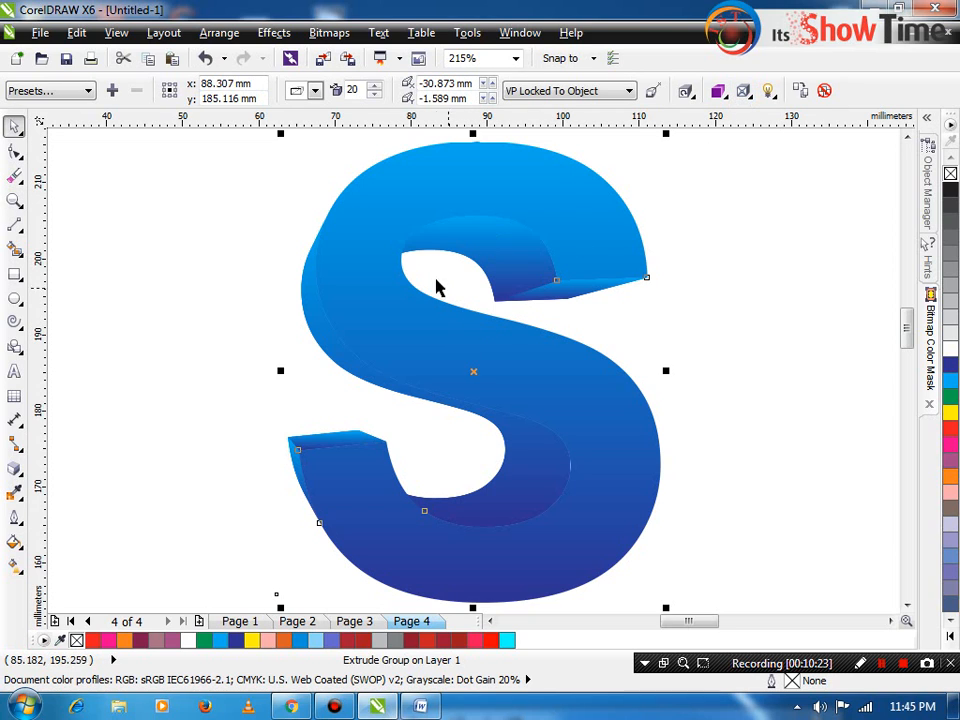
# - Try coloring the extruded sides with the object fill, a solid dark blue and a solid light blue
pyautogui.click(719, 91)
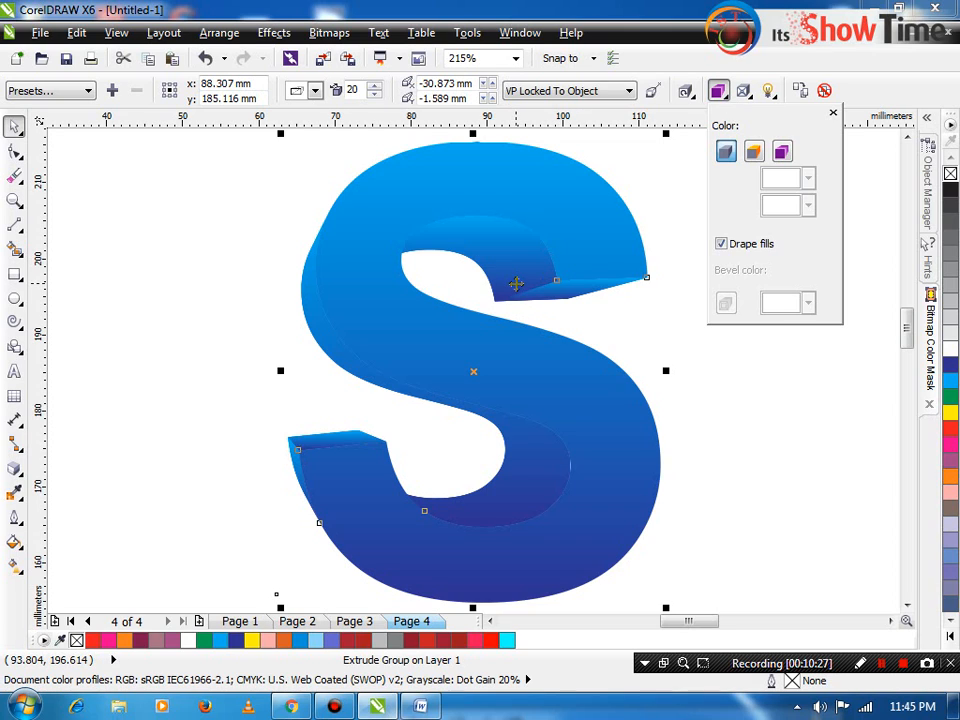
pyautogui.click(754, 152)
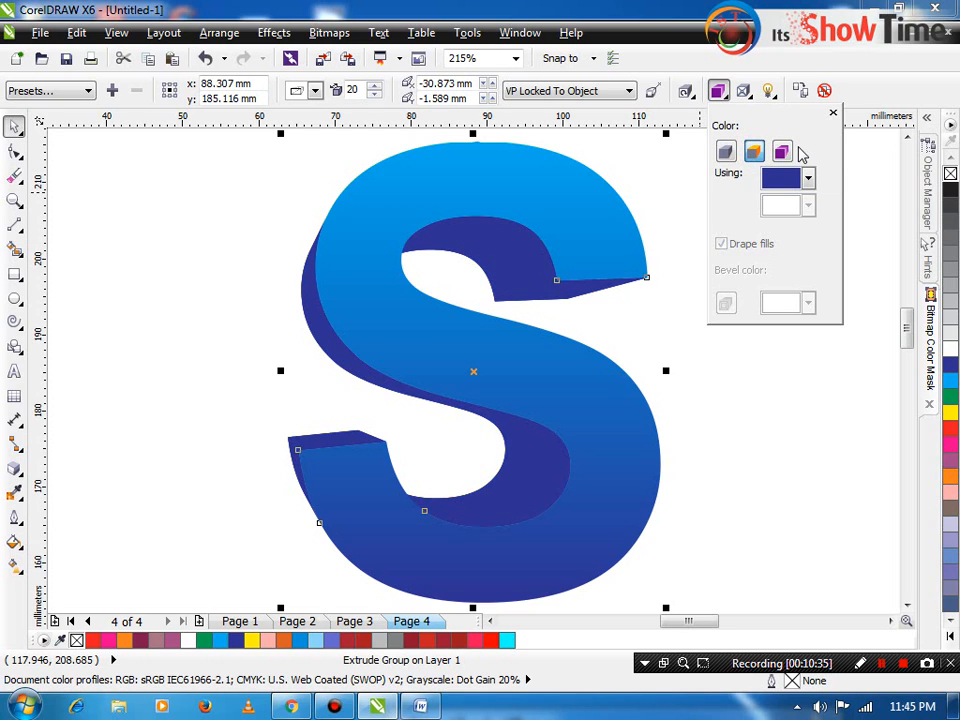
pyautogui.click(726, 151)
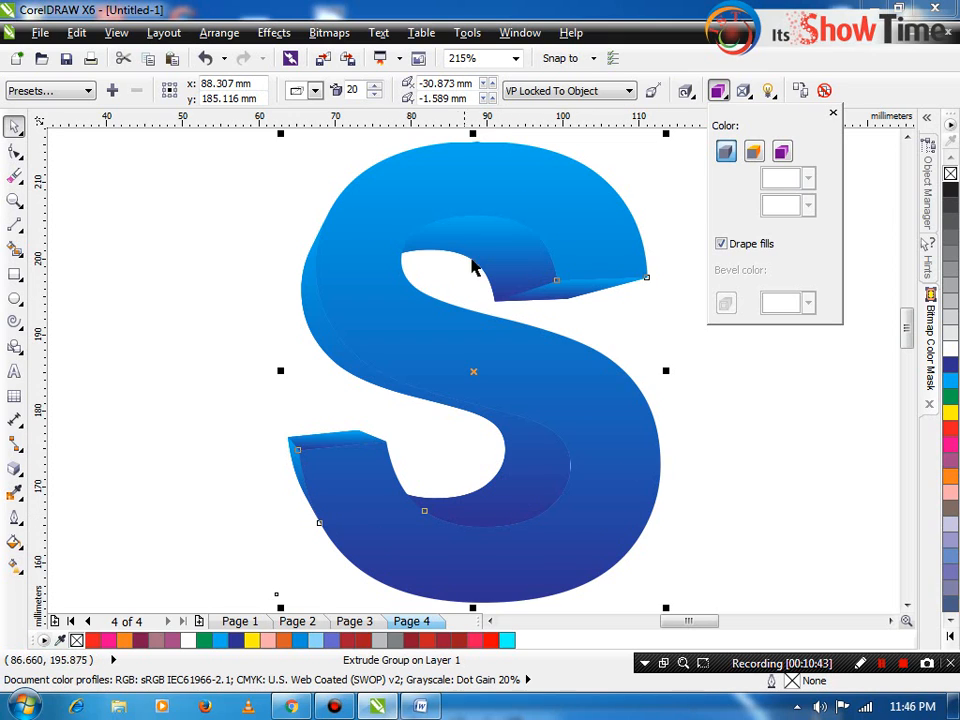
pyautogui.click(754, 153)
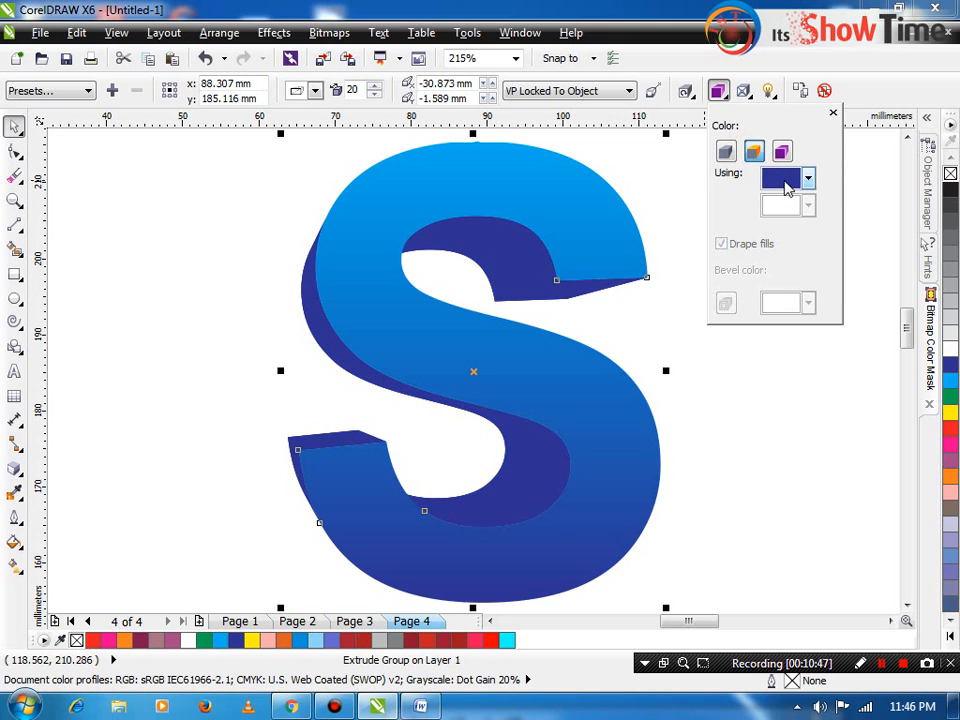
pyautogui.click(787, 188)
pyautogui.click(761, 214)
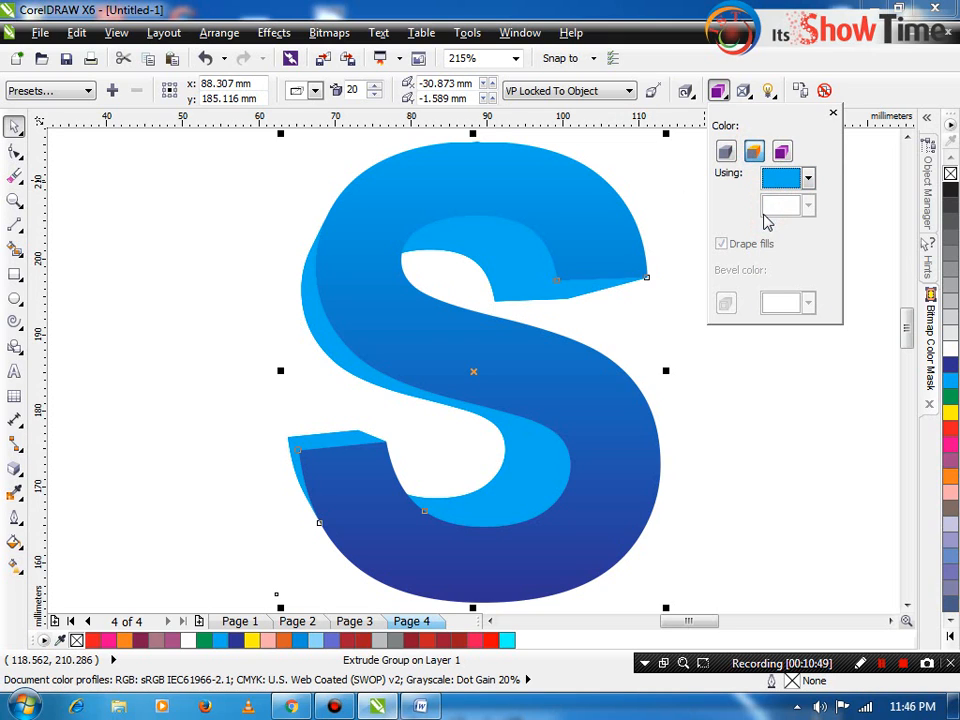
# - Switch the extruded sides to color shading that starts from dark blue
pyautogui.click(783, 152)
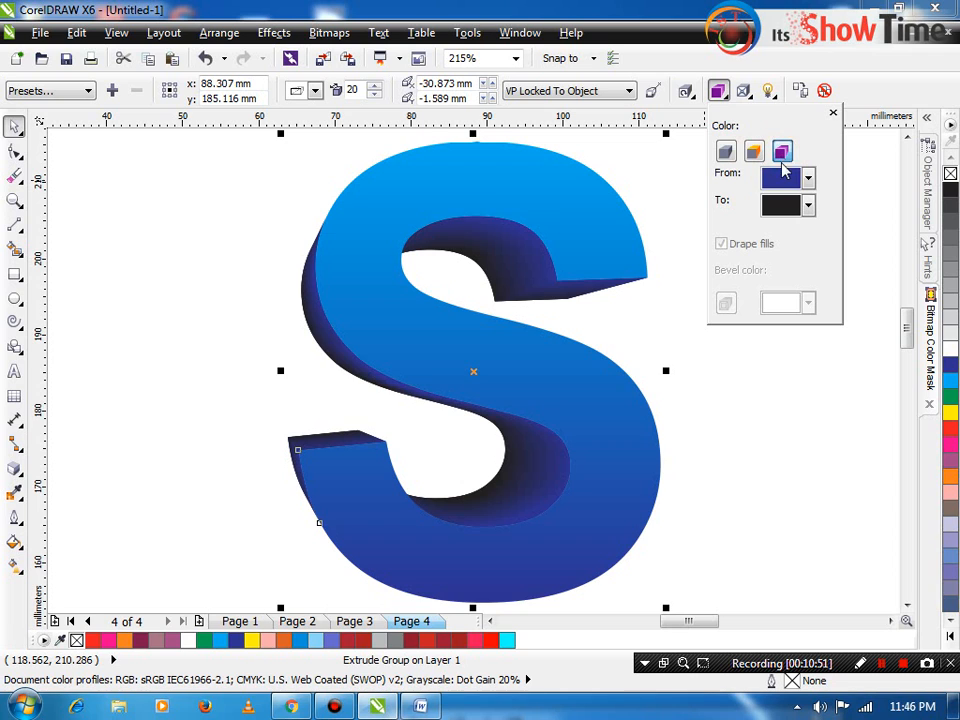
pyautogui.click(808, 179)
pyautogui.click(840, 197)
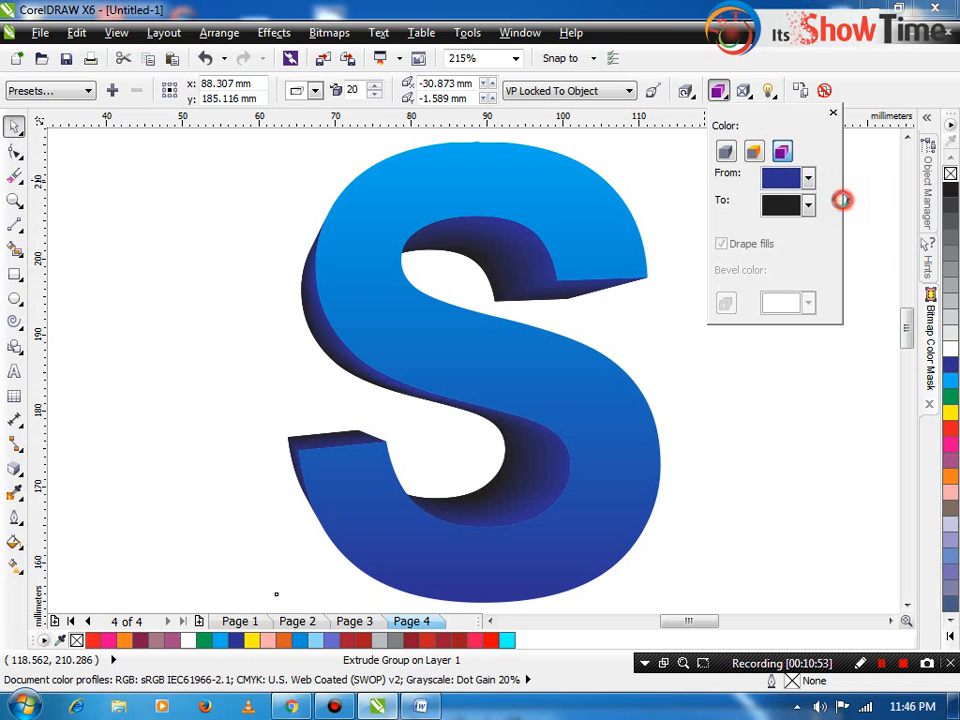
# - Set the shading's end color to the custom navy C 99, M 89, Y 11, K 59
pyautogui.click(800, 203)
pyautogui.click(808, 349)
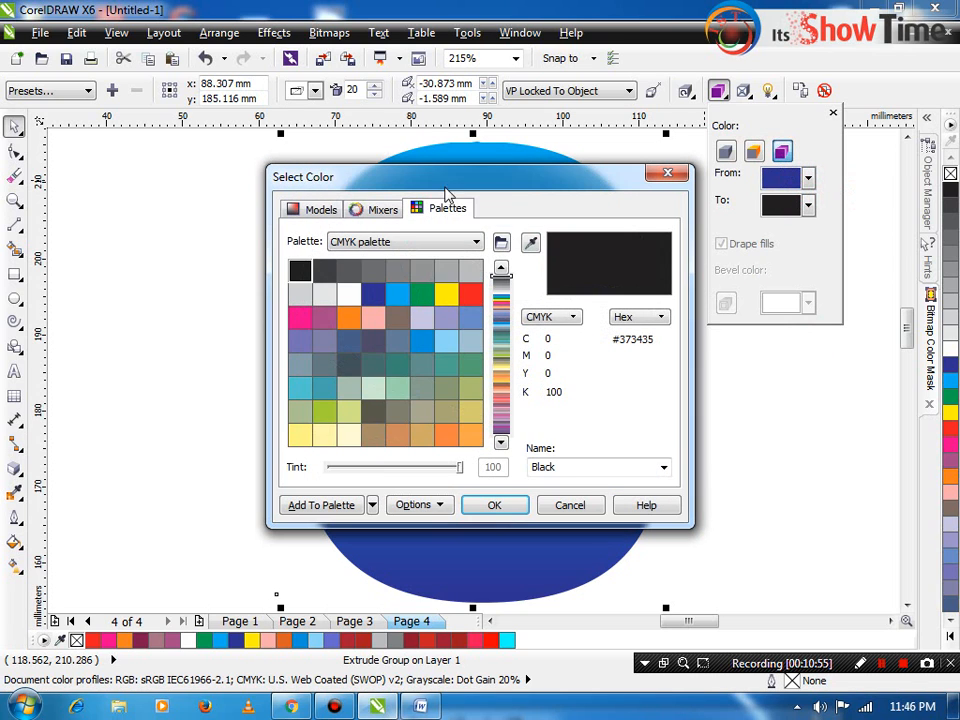
pyautogui.click(338, 210)
pyautogui.moveTo(506, 360); pyautogui.dragTo(503, 338)
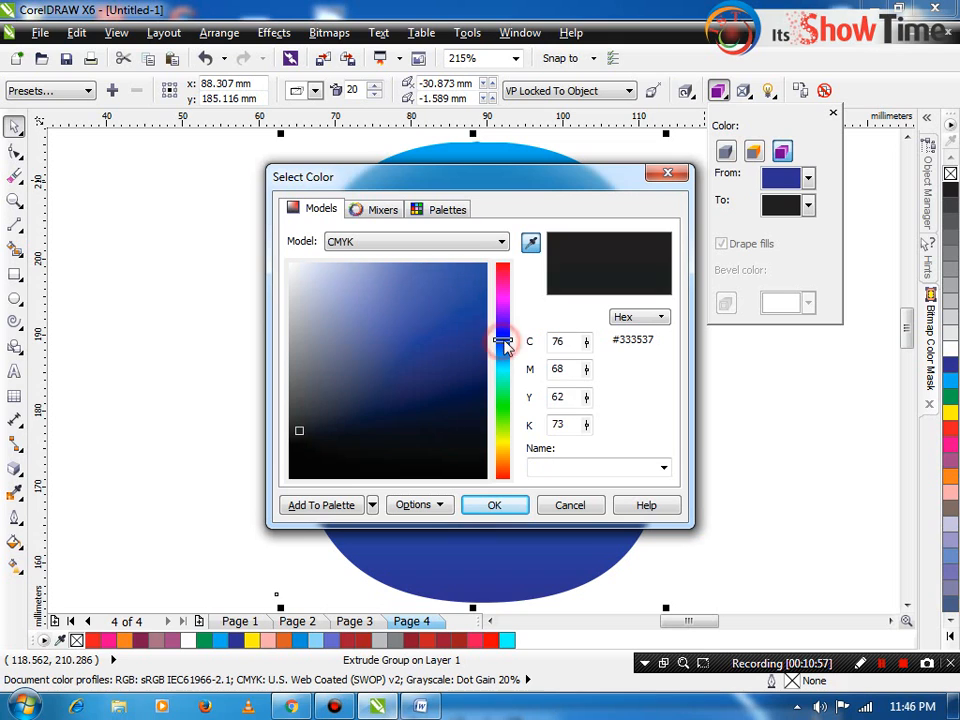
pyautogui.click(474, 358)
pyautogui.moveTo(484, 386); pyautogui.dragTo(477, 385)
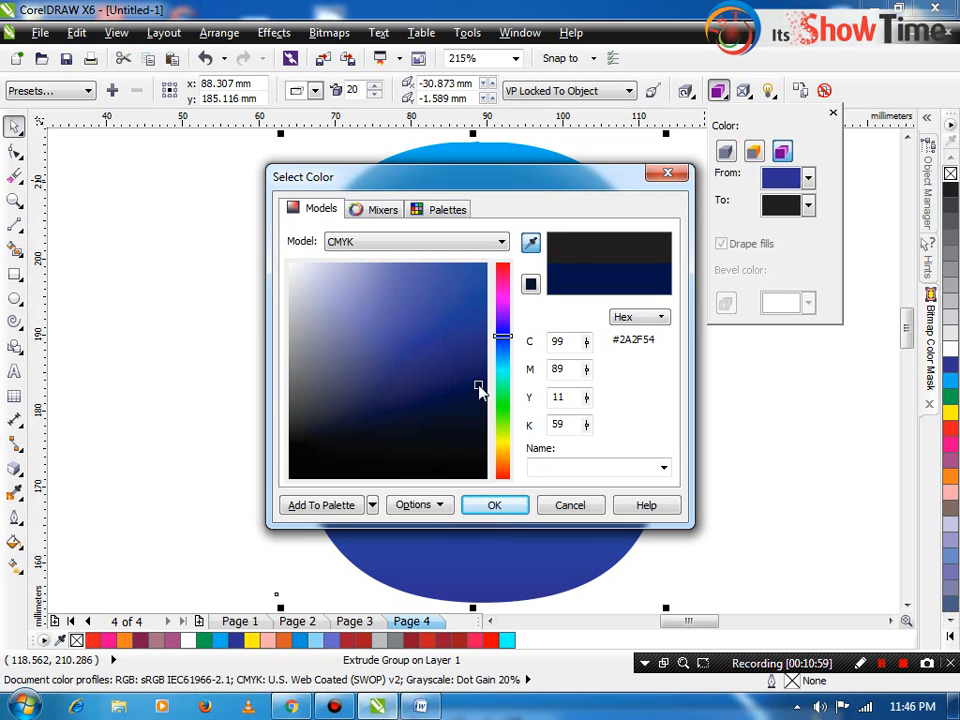
pyautogui.click(508, 504)
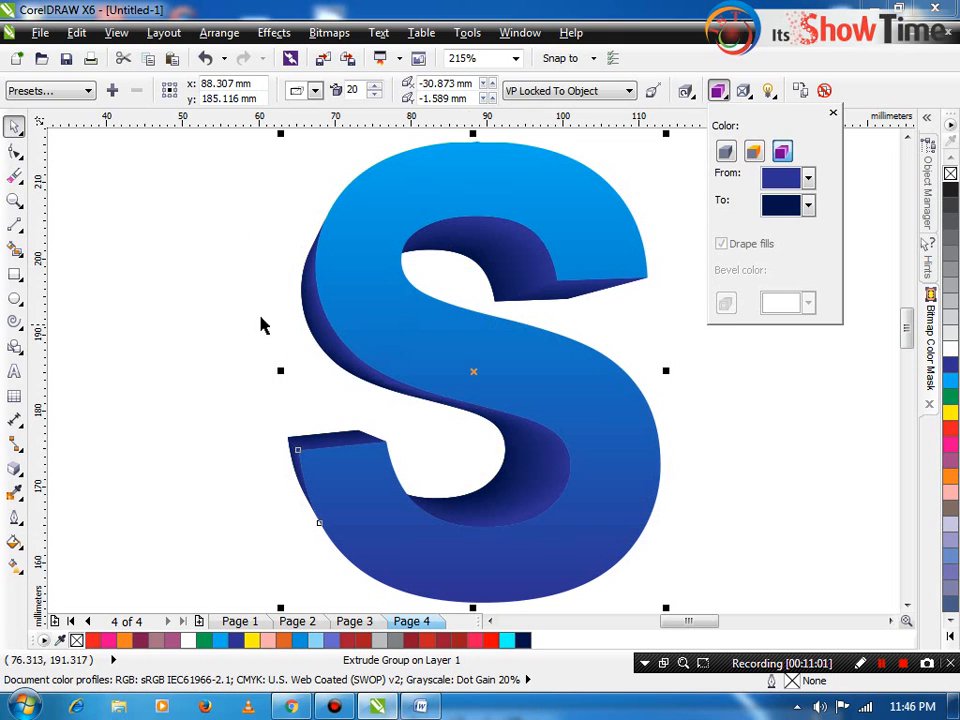
pyautogui.click(671, 296)
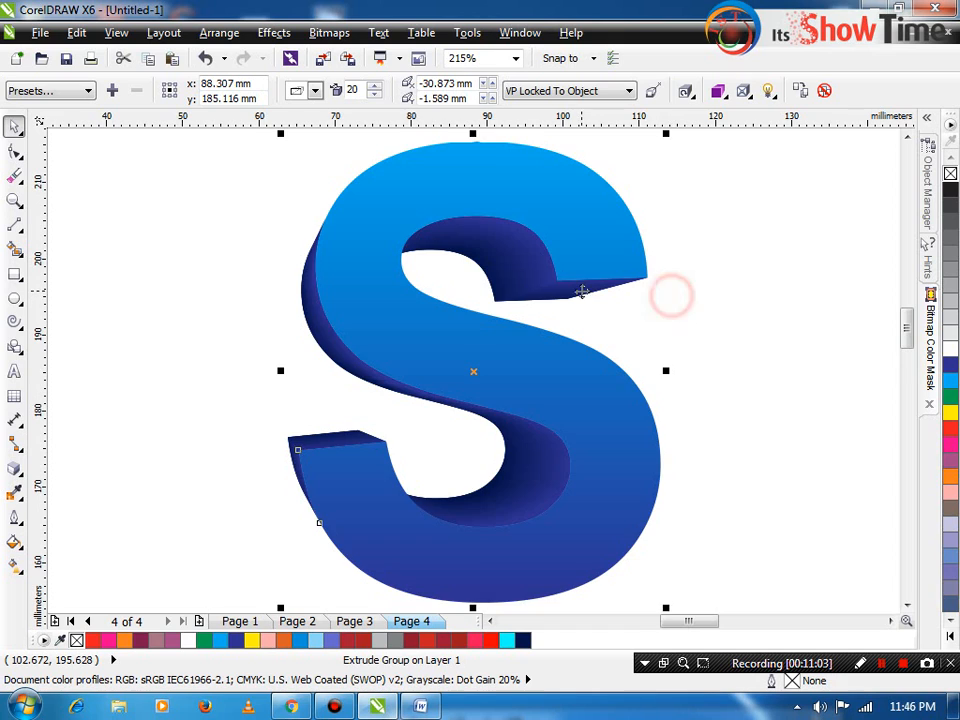
# - Inspect the shaded sides of the extruded S at different zoom levels
pyautogui.scroll(-3, 671, 296)
pyautogui.press('z')
pyautogui.moveTo(388, 217); pyautogui.dragTo(663, 451)
pyautogui.press('space')
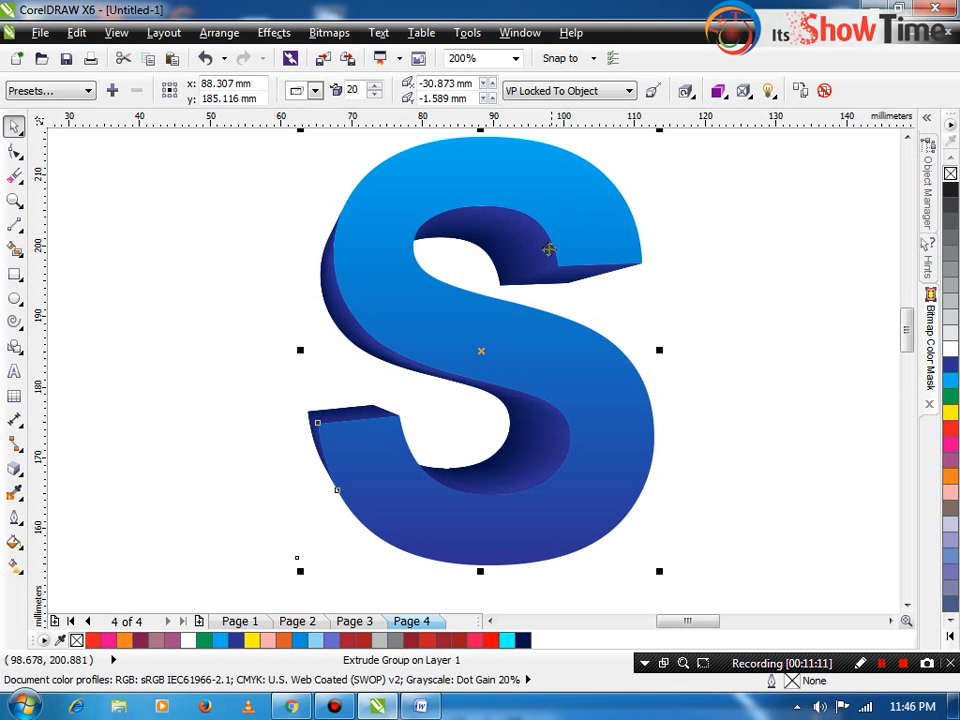
pyautogui.scroll(-1, 555, 237)
pyautogui.press('F2')
pyautogui.moveTo(392, 167); pyautogui.dragTo(742, 546)
# - Try moving the extruded S's front letter to the right several times, undoing each move
pyautogui.click(424, 297)
pyautogui.moveTo(431, 294); pyautogui.dragTo(585, 310)
pyautogui.hotkey('ctrl', 'z')
pyautogui.hotkey('ctrl', 'z')
pyautogui.moveTo(450, 298); pyautogui.dragTo(536, 297)
pyautogui.hotkey('ctrl', 'z')
pyautogui.moveTo(456, 313); pyautogui.dragTo(594, 317)
pyautogui.hotkey('ctrl', 'z')
pyautogui.moveTo(500, 333); pyautogui.dragTo(565, 341)
pyautogui.hotkey('ctrl', 'z')
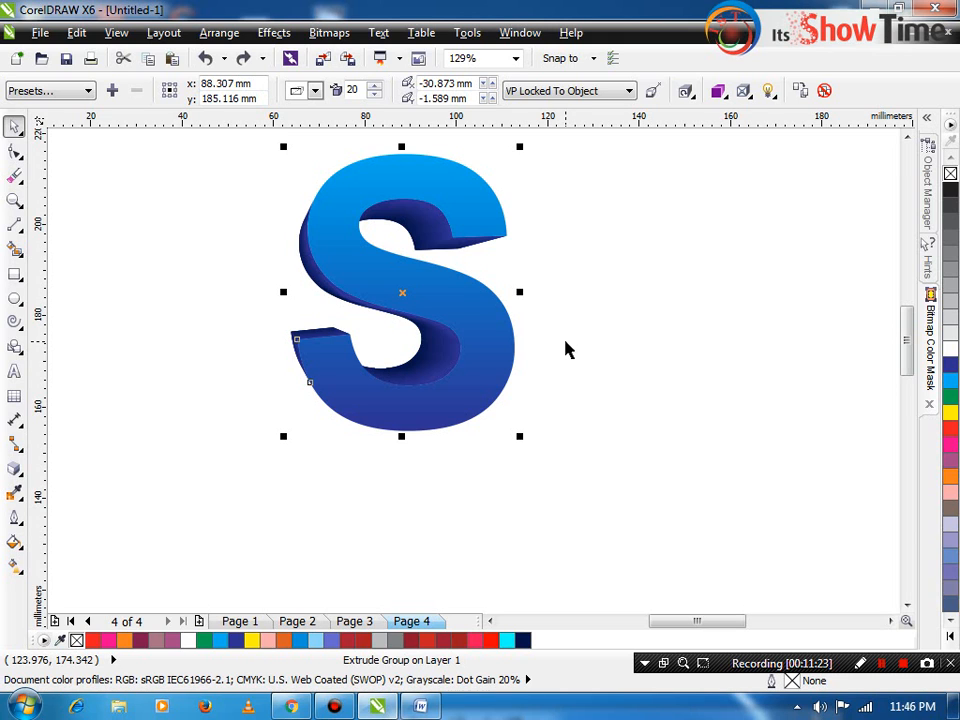
# - Break the extrude group apart to separate the front S from its sides, and deselect everything
pyautogui.hotkey('ctrl', 'k')
pyautogui.click(565, 341)
# - Move the front S to the right to check its separation from the sides, undoing each move
pyautogui.moveTo(487, 335); pyautogui.dragTo(656, 319)
pyautogui.hotkey('ctrl', 'z')
pyautogui.moveTo(476, 321); pyautogui.dragTo(604, 323)
pyautogui.hotkey('ctrl', 'z')
pyautogui.moveTo(491, 330); pyautogui.dragTo(647, 332)
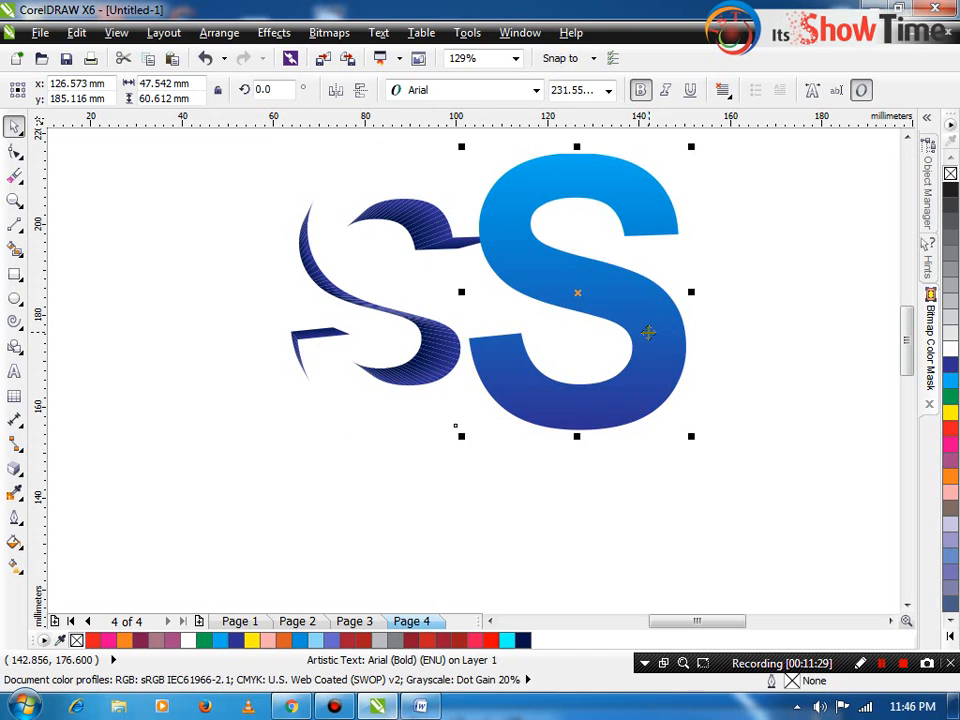
pyautogui.hotkey('ctrl', 'z')
# - Apply a drop shadow to the front S, running from its bottom edge up to its top edge
pyautogui.click(627, 335)
pyautogui.click(491, 330)
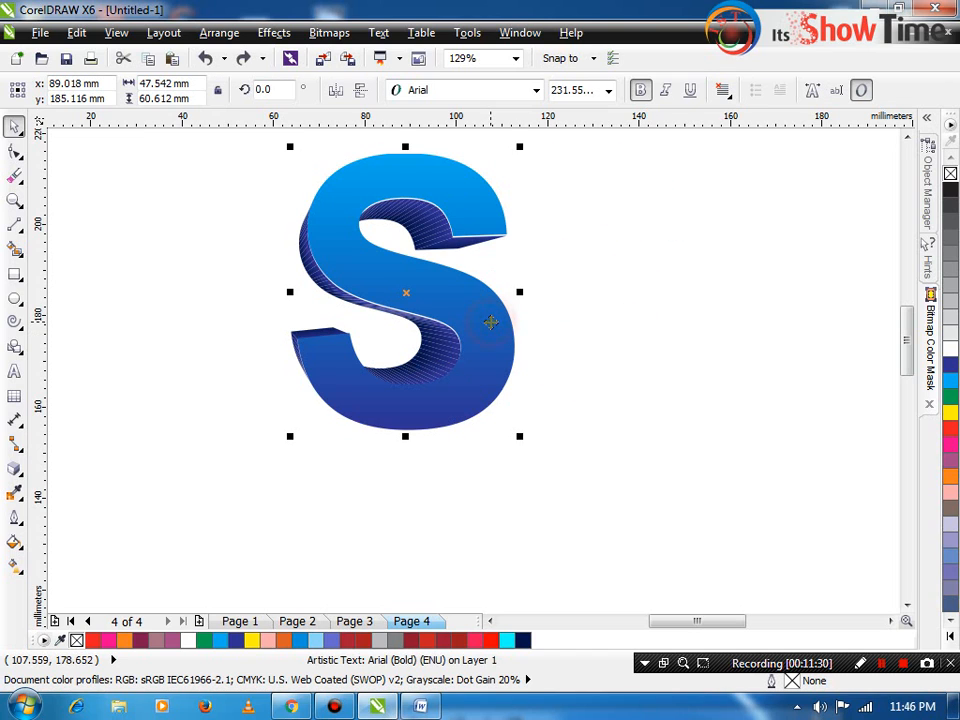
pyautogui.click(14, 464)
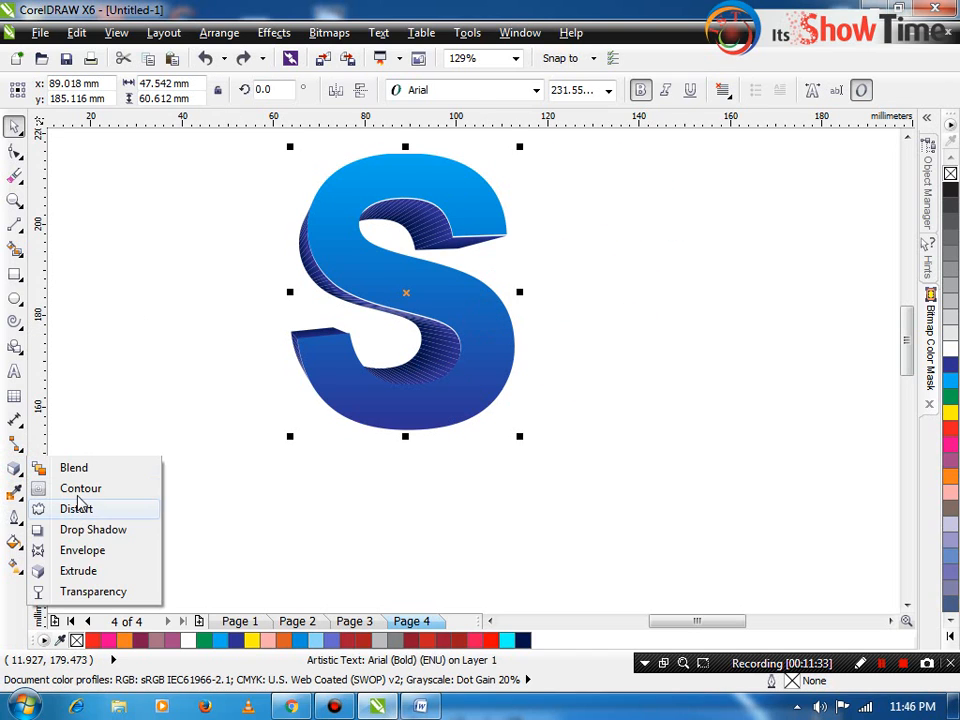
pyautogui.click(92, 530)
pyautogui.moveTo(430, 422); pyautogui.dragTo(430, 161)
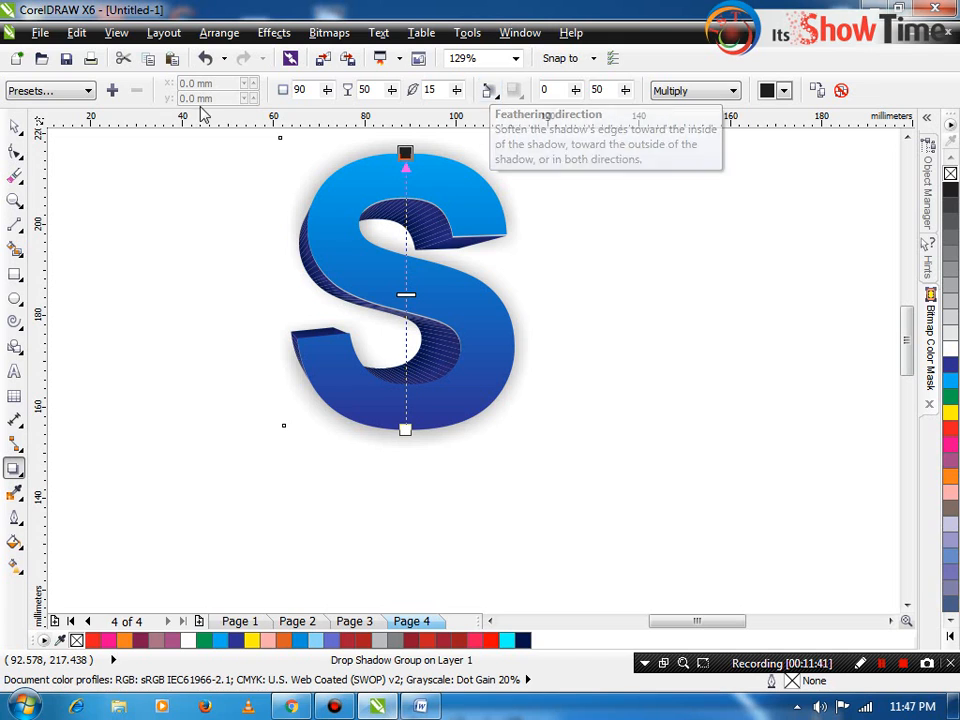
# - Try the Medium Glow shadow preset and a move of the S to the right, undoing both
pyautogui.click(50, 91)
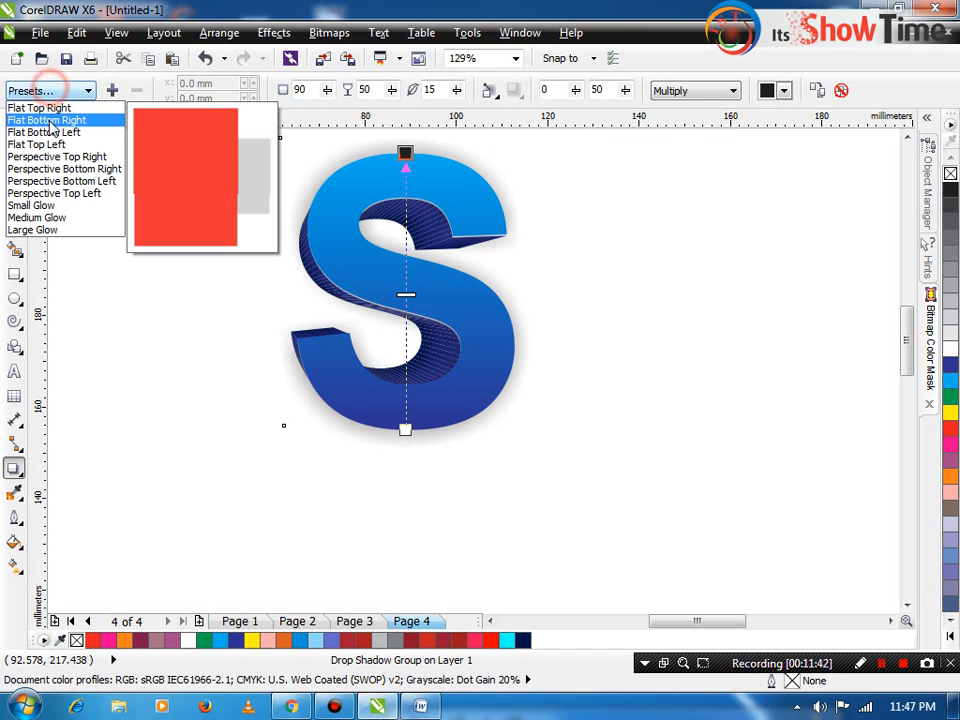
pyautogui.click(74, 217)
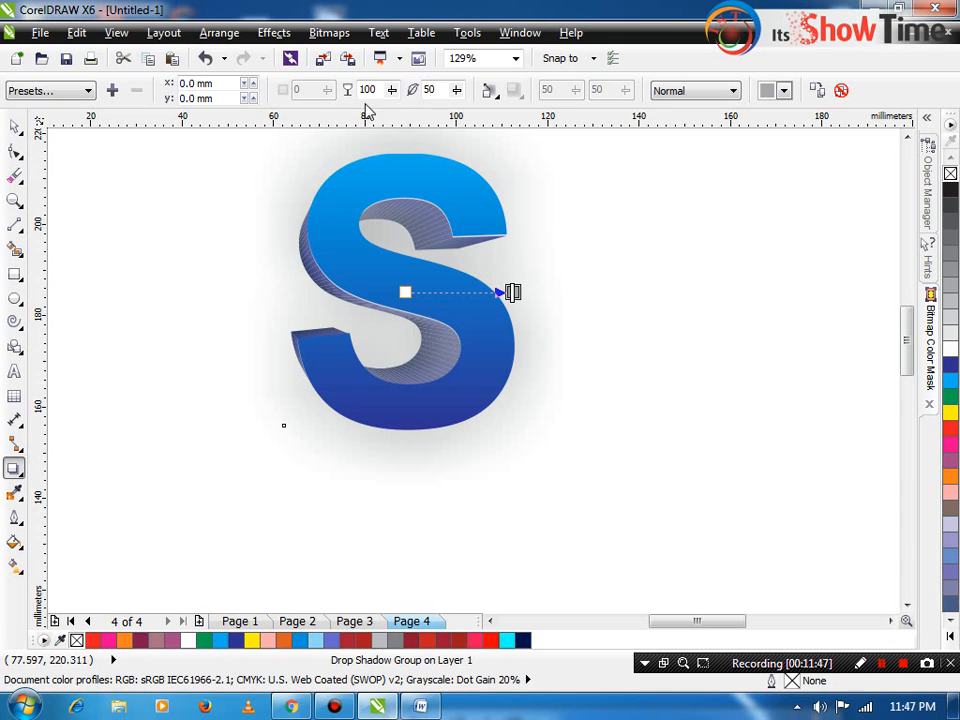
pyautogui.press('space')
pyautogui.click(414, 281)
pyautogui.click(443, 295)
pyautogui.moveTo(484, 326); pyautogui.dragTo(643, 341)
pyautogui.hotkey('ctrl', 'z')
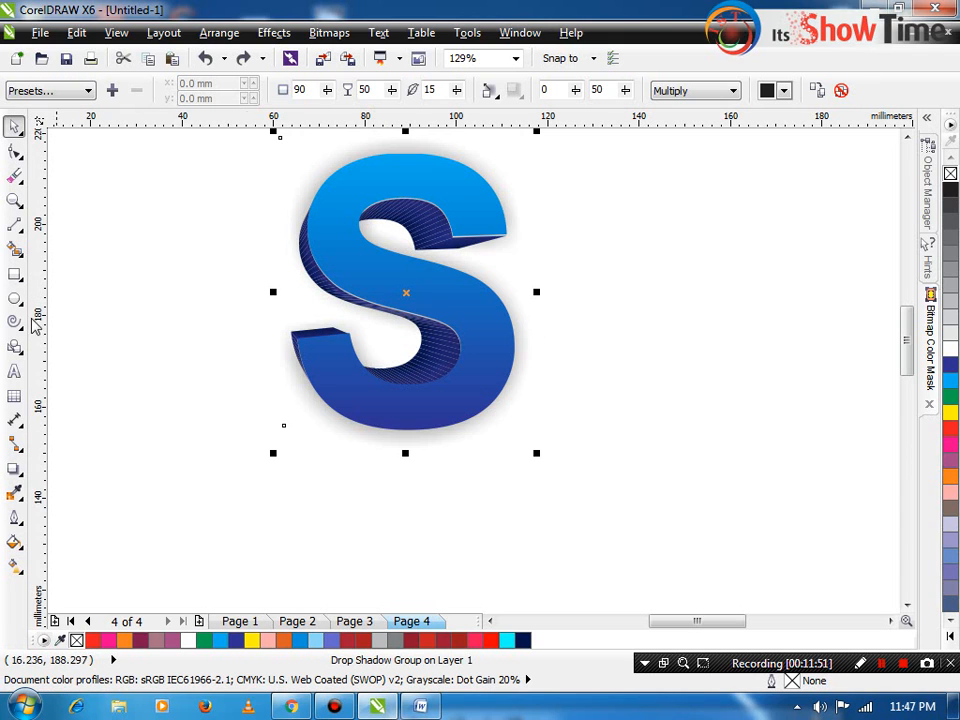
# - Set the drop shadow's opacity to 82 and its feathering to 8
pyautogui.click(14, 468)
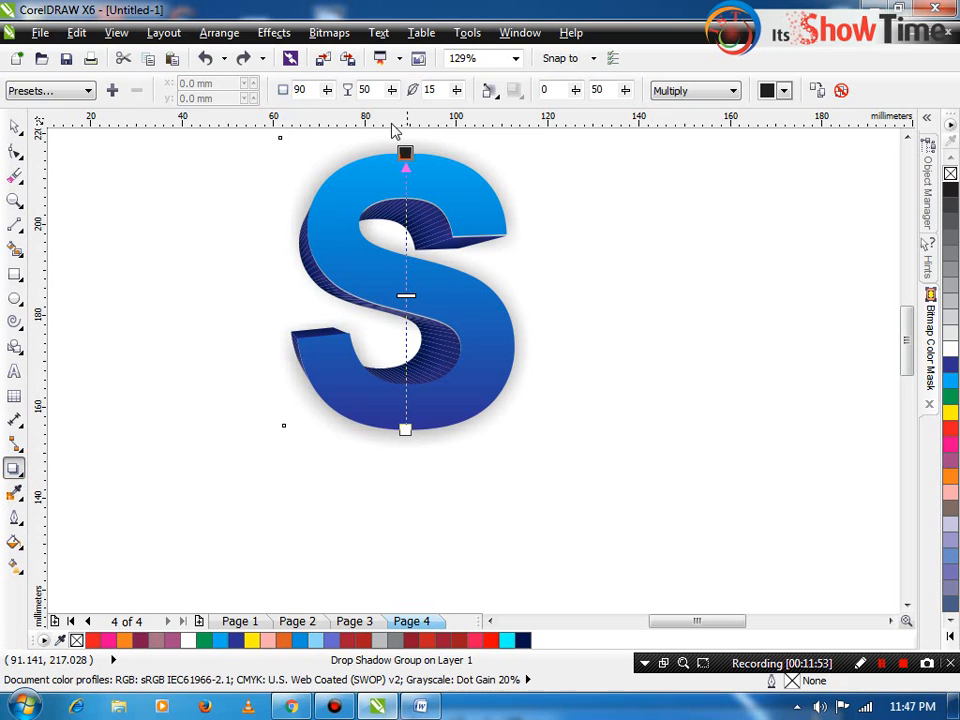
pyautogui.moveTo(389, 91); pyautogui.dragTo(418, 113)
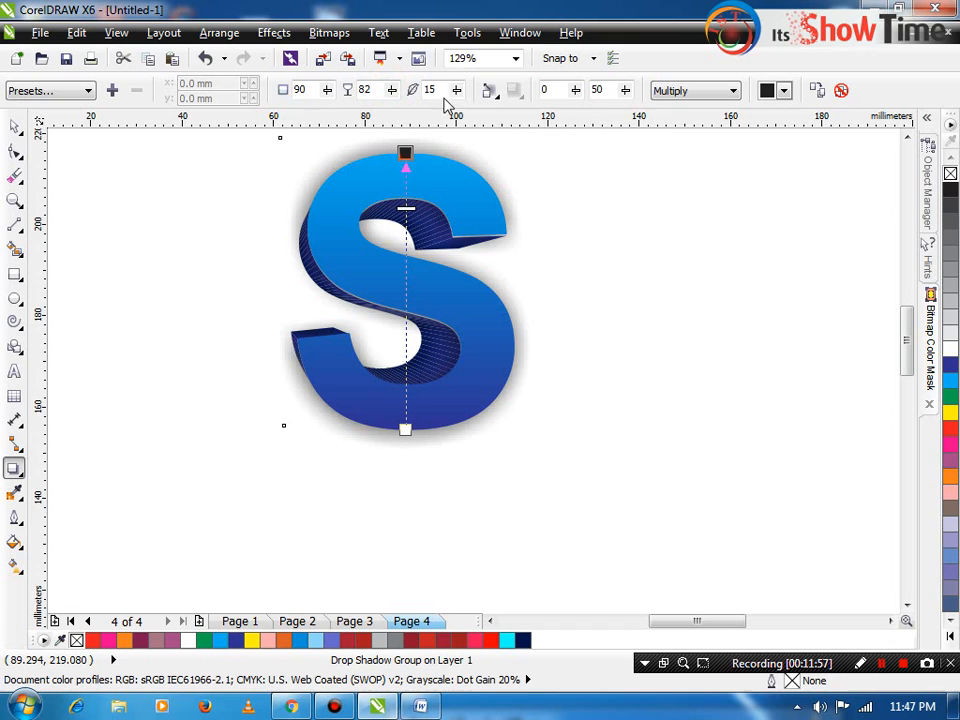
pyautogui.moveTo(457, 95); pyautogui.dragTo(451, 107)
pyautogui.moveTo(452, 110); pyautogui.dragTo(455, 113)
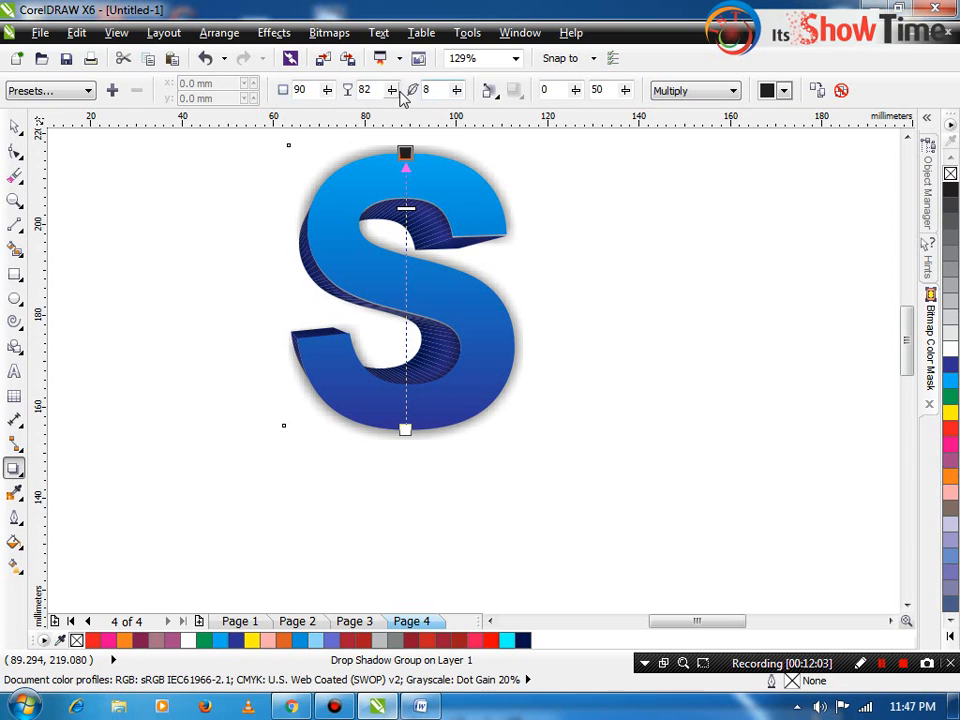
# - Set the shadow's feathering direction to Middle and its feathering edges to Squared
pyautogui.click(488, 92)
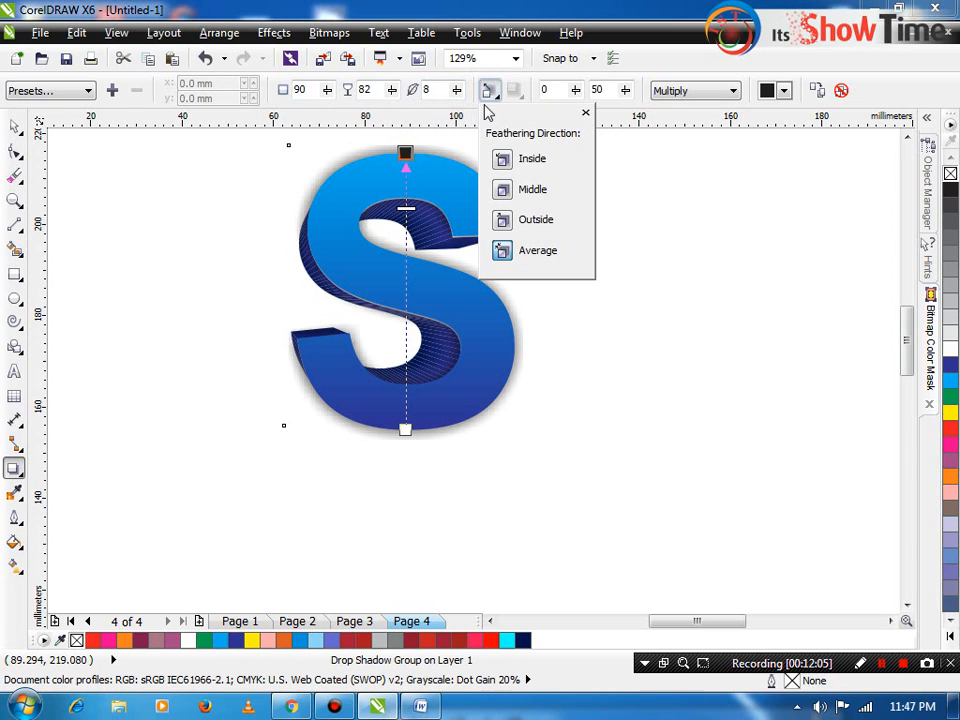
pyautogui.click(503, 192)
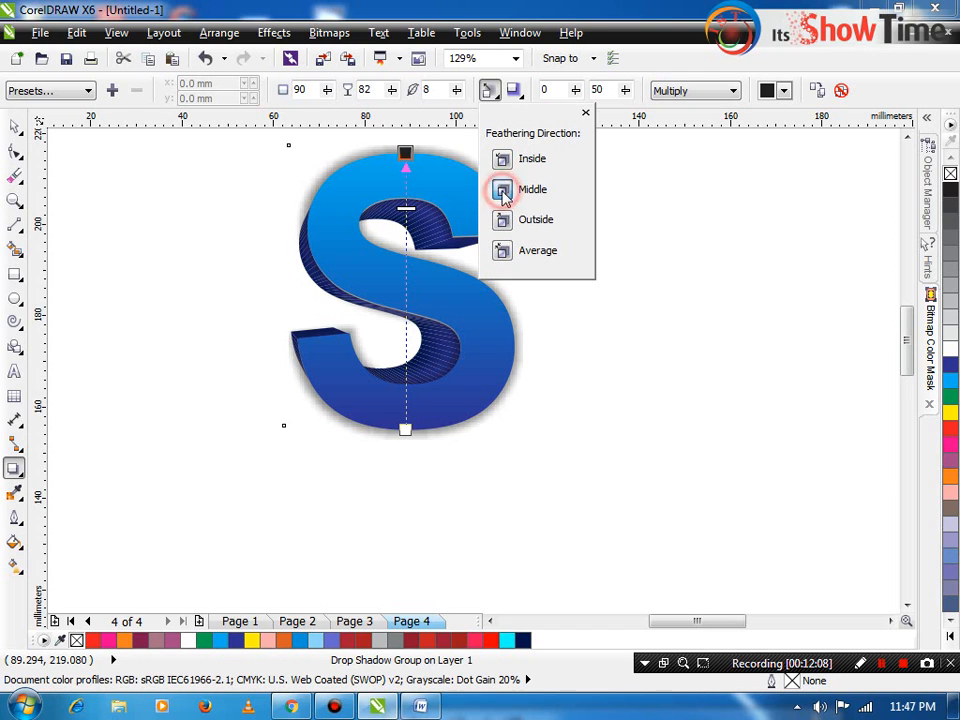
pyautogui.click(514, 92)
pyautogui.click(545, 190)
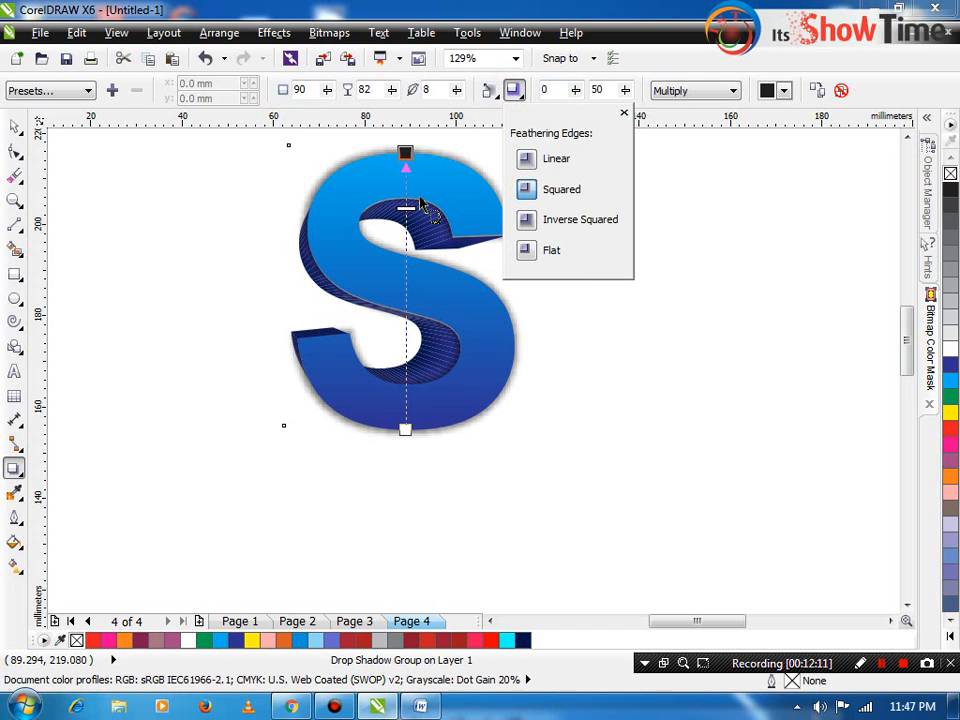
# - Set the drop shadow's opacity to 90 and its feathering to 33
pyautogui.moveTo(392, 92); pyautogui.dragTo(400, 101)
pyautogui.moveTo(458, 94); pyautogui.dragTo(484, 105)
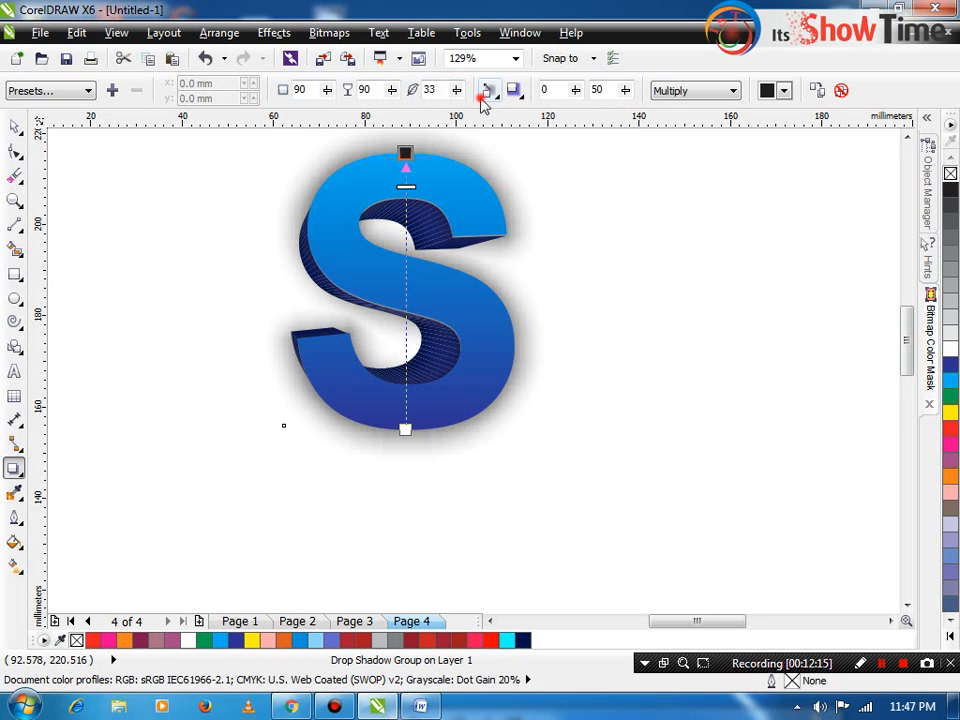
pyautogui.click(488, 91)
pyautogui.click(517, 31)
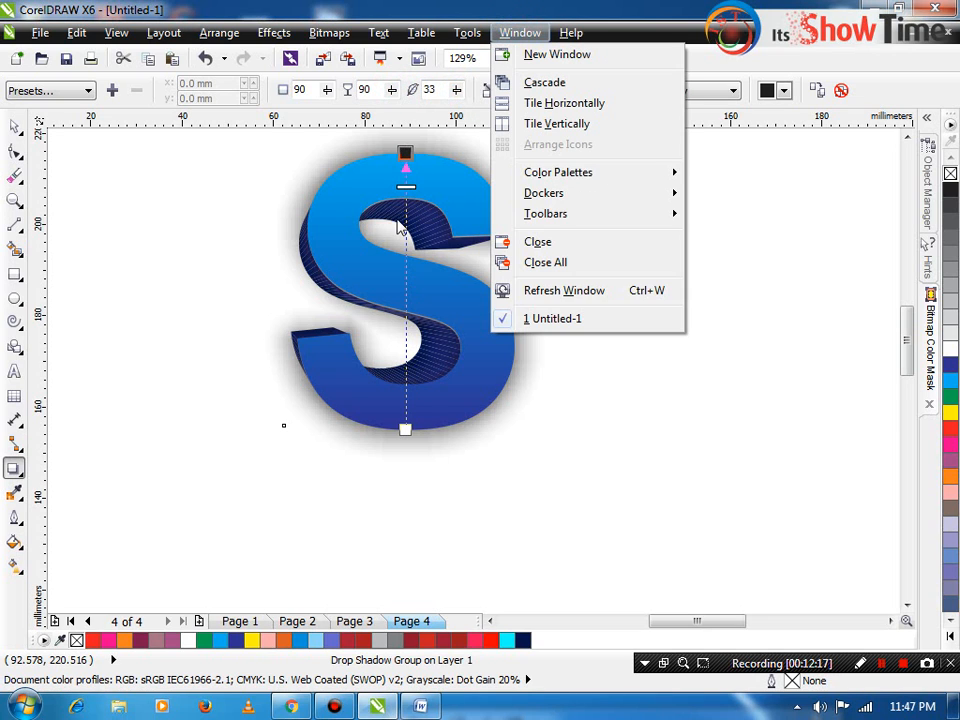
pyautogui.click(240, 193)
# - Break the drop shadow group apart so the shadow is separate from the front S
pyautogui.press('space')
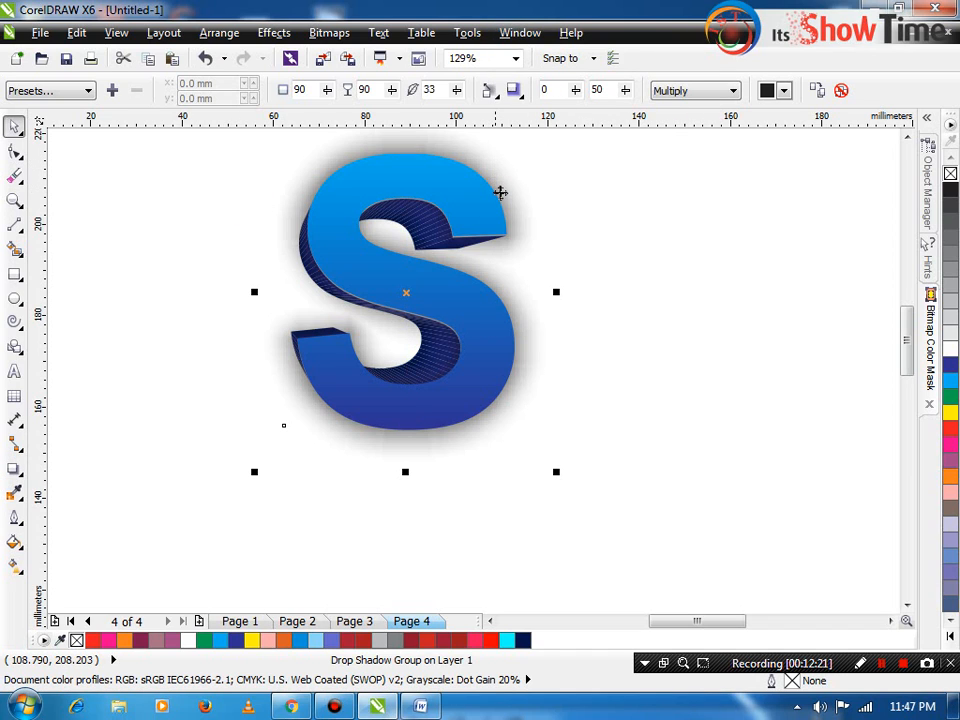
pyautogui.click(561, 245)
pyautogui.click(516, 219)
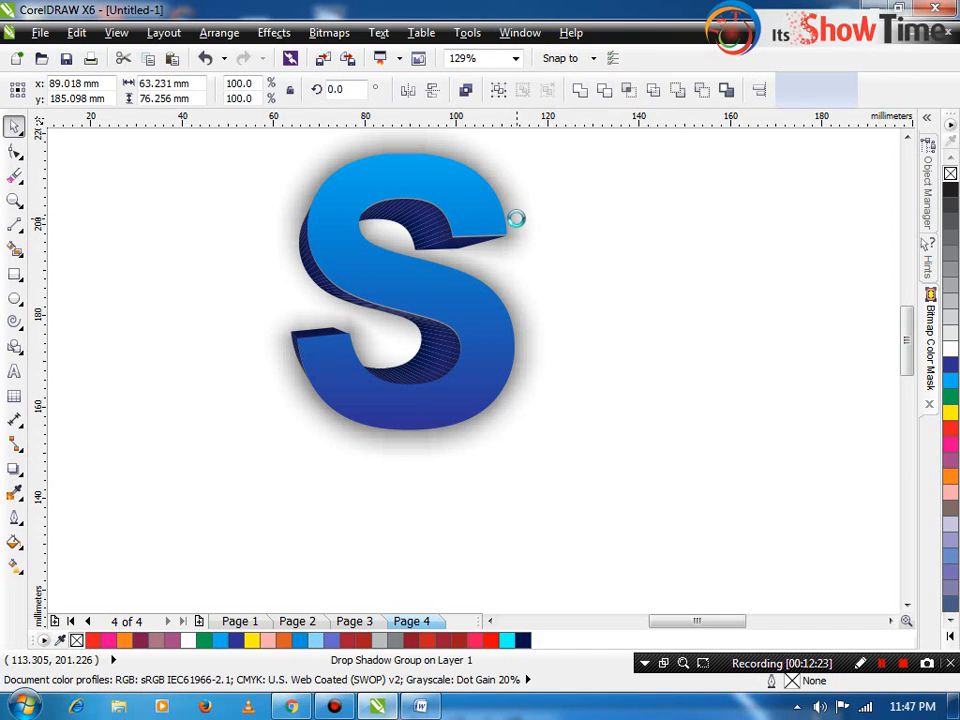
pyautogui.click(562, 219)
pyautogui.click(509, 187)
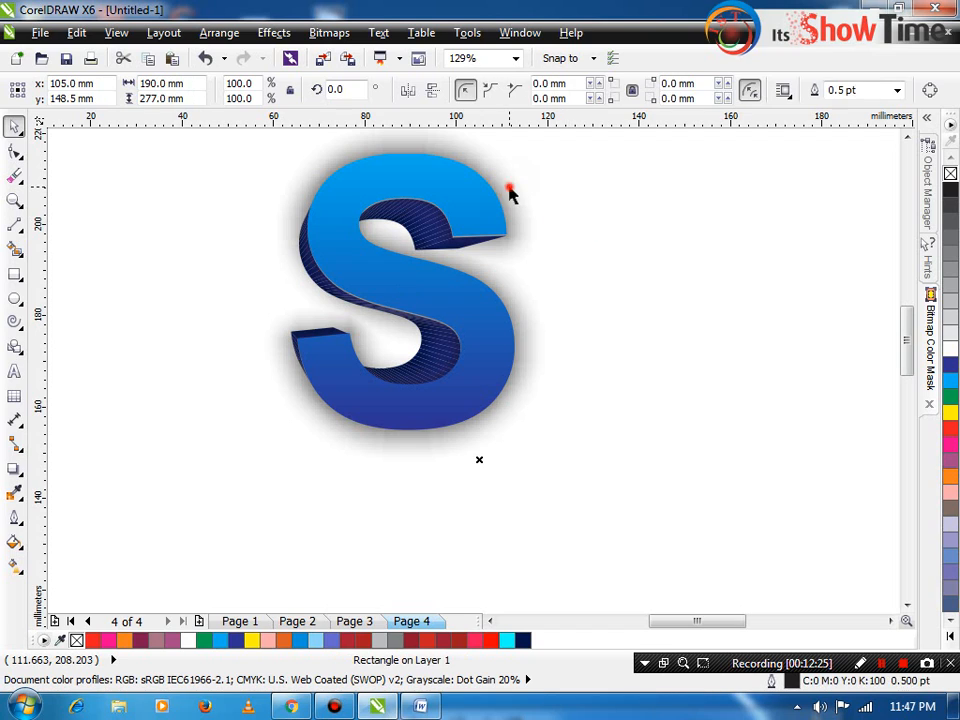
# - Examine the shadow's soft edges around the upper part of the S at different zoom levels
pyautogui.press('z')
pyautogui.moveTo(521, 154); pyautogui.dragTo(433, 222)
pyautogui.scroll(-2, 537, 231)
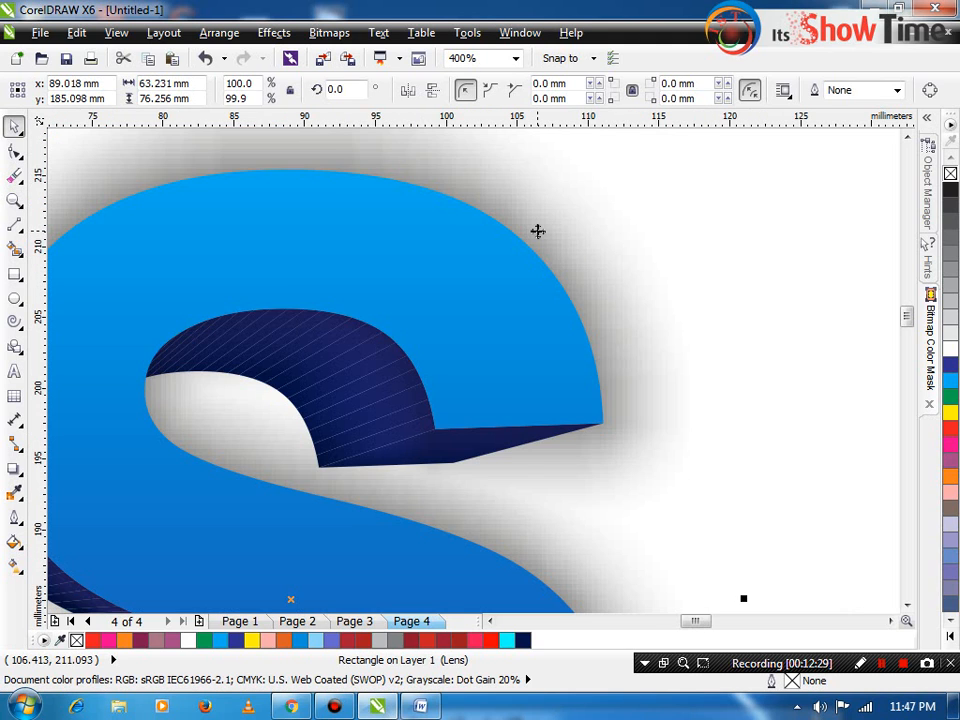
pyautogui.scroll(-1, 541, 232)
pyautogui.press('z')
pyautogui.moveTo(598, 204); pyautogui.dragTo(326, 319)
pyautogui.scroll(-3, 343, 311)
pyautogui.press('z')
pyautogui.moveTo(279, 274); pyautogui.dragTo(483, 455)
pyautogui.press('space')
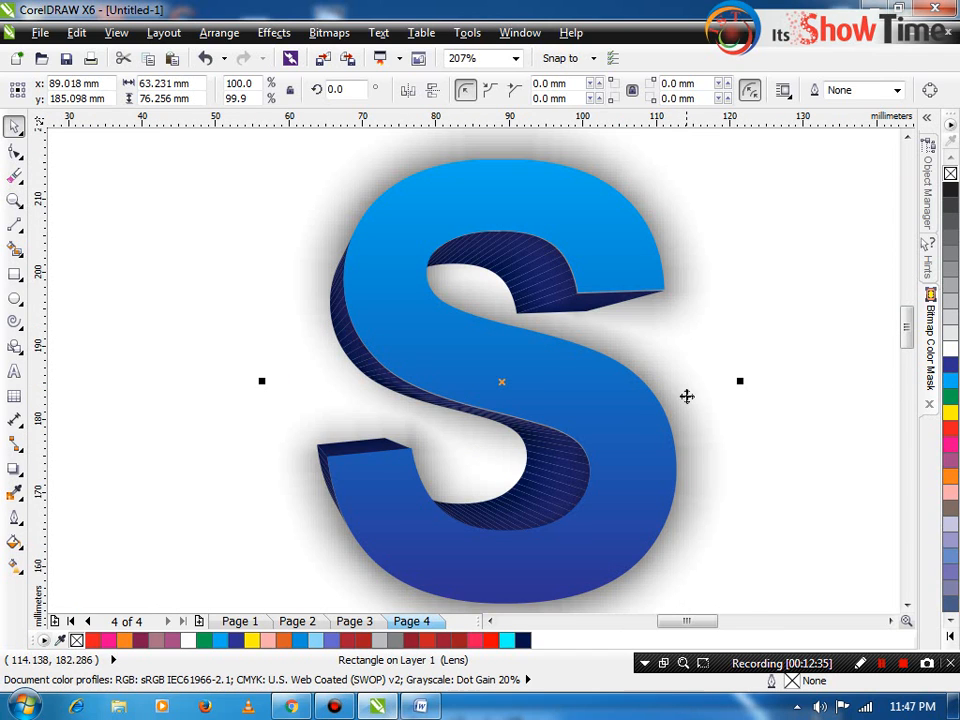
# - Try moving the separated shadow slightly to the right, and undo the move
pyautogui.click(804, 261)
pyautogui.click(675, 253)
pyautogui.moveTo(675, 260); pyautogui.dragTo(726, 253)
pyautogui.click(205, 58)
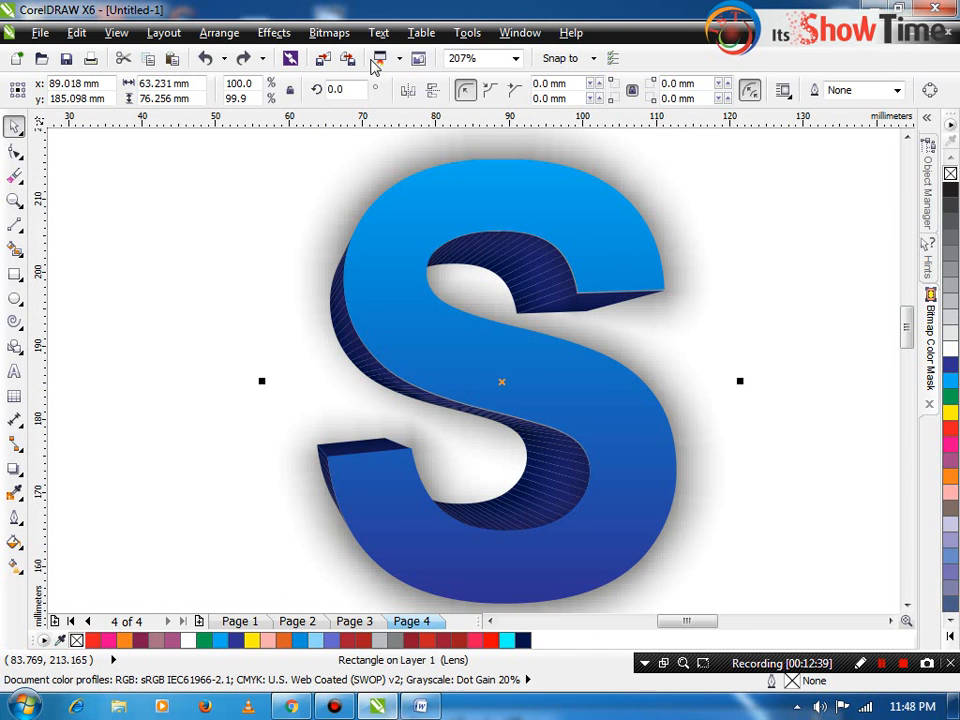
# - Convert the separated shadow to a 300 dpi CMYK Color (32-bit) bitmap with anti-aliasing and a transparent background
pyautogui.click(329, 33)
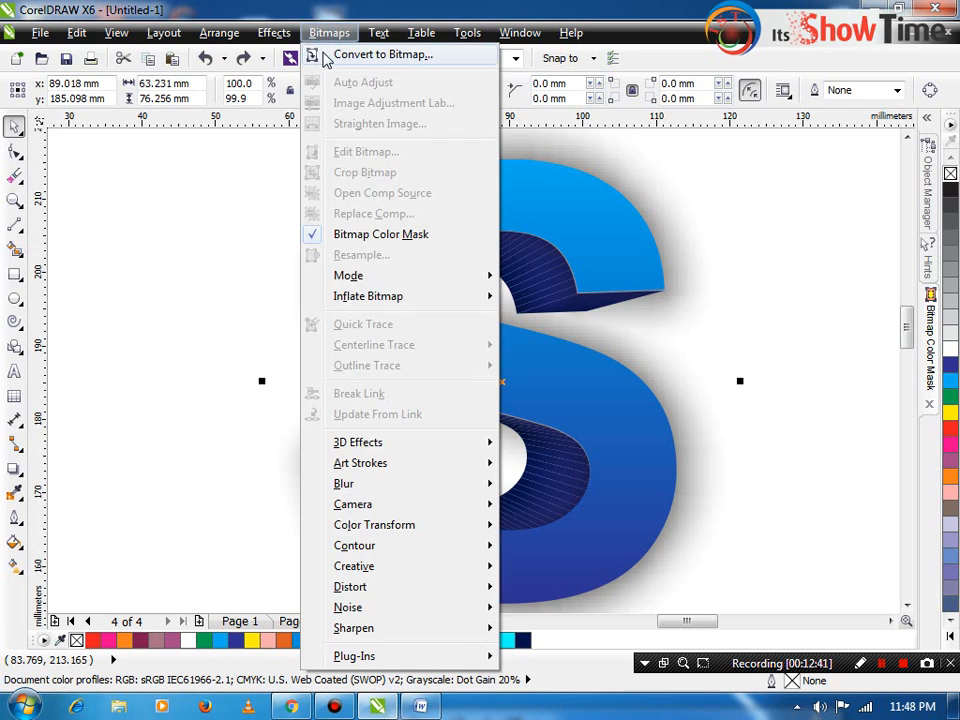
pyautogui.click(320, 55)
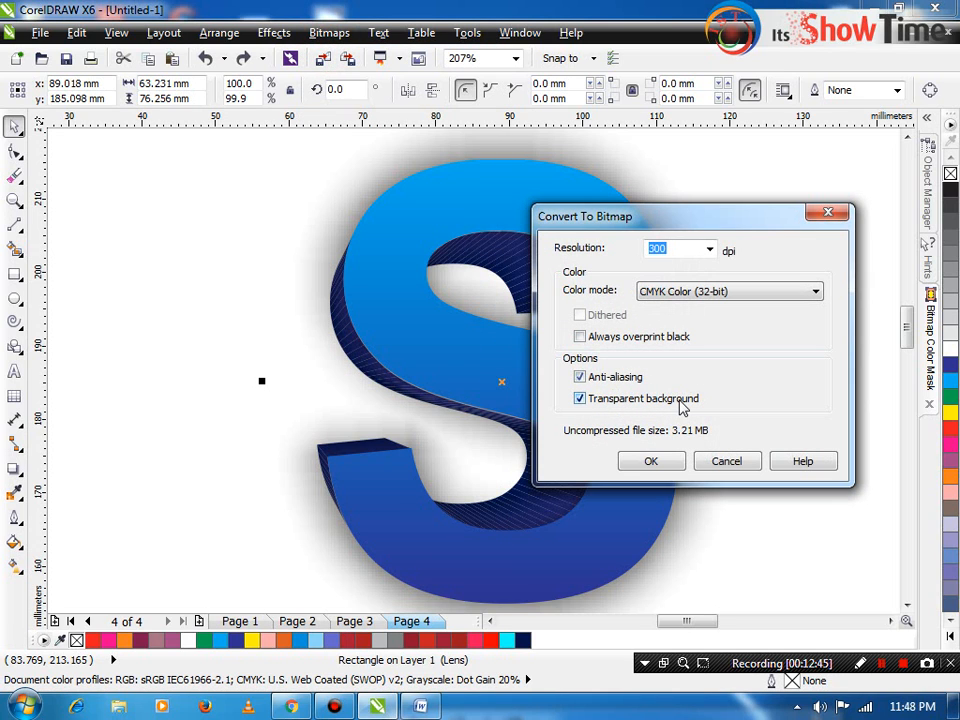
pyautogui.click(662, 459)
pyautogui.click(775, 297)
pyautogui.click(656, 222)
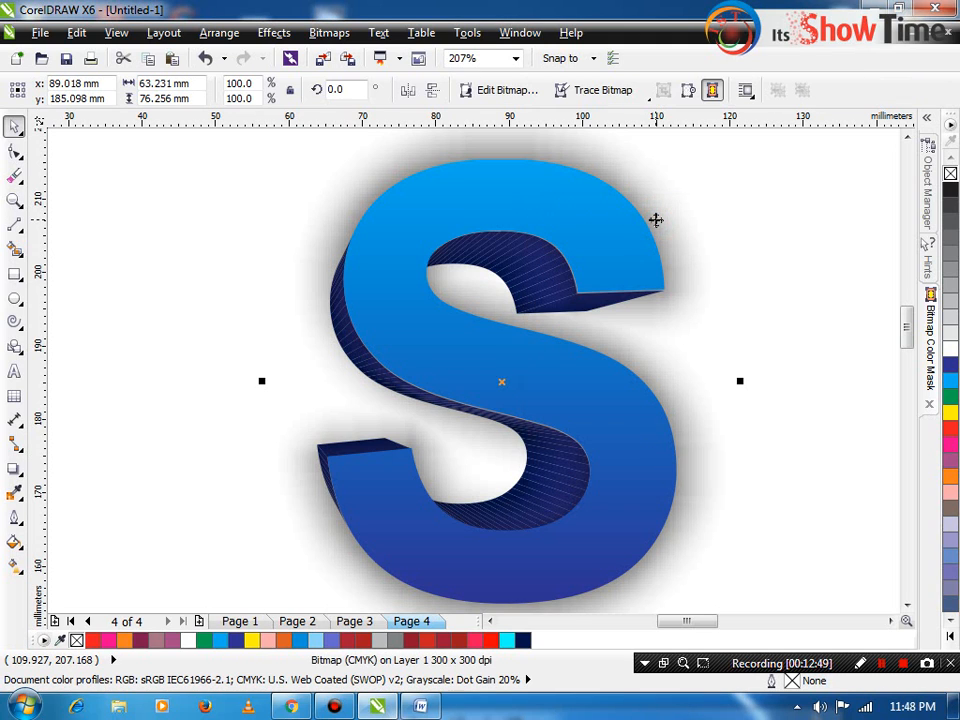
# - Send the shadow bitmap to the back, behind the S and its extruded sides
pyautogui.click(784, 344)
pyautogui.click(673, 242)
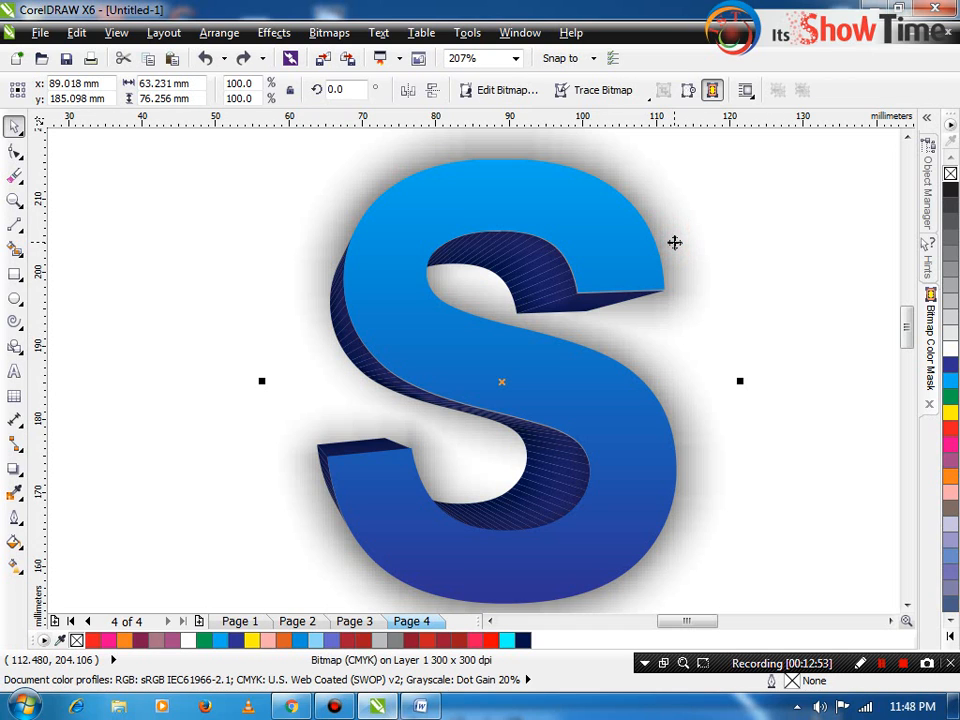
pyautogui.hotkey('shift', 'pageup')
pyautogui.hotkey('shift', 'pagedown')
pyautogui.click(716, 277)
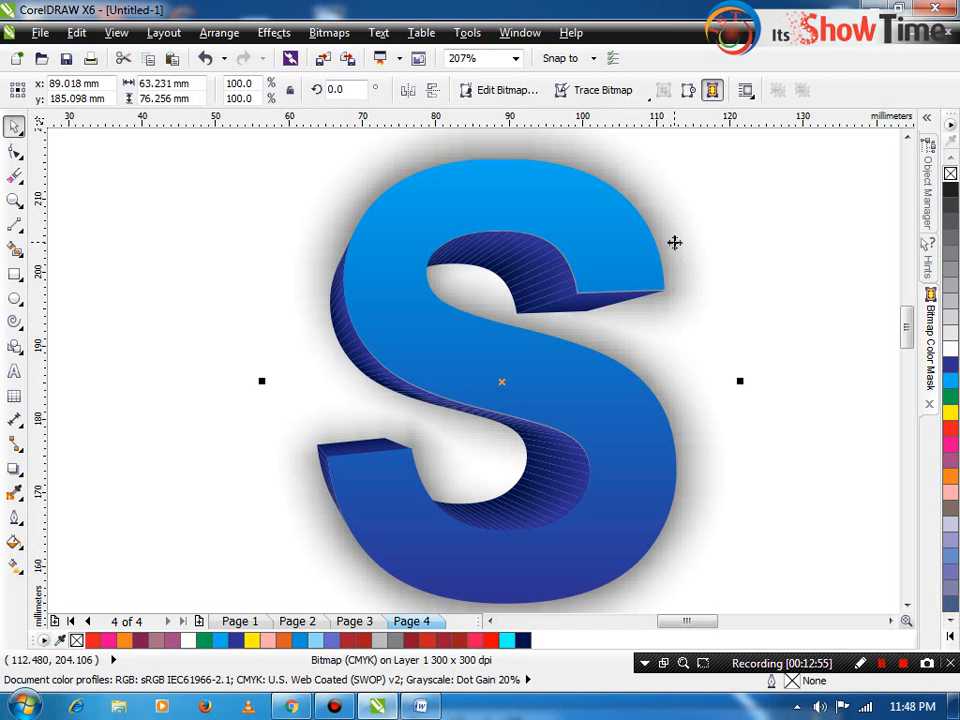
# - Move the front S to the right, clear of the extruded sides and the shadow
pyautogui.click(633, 249)
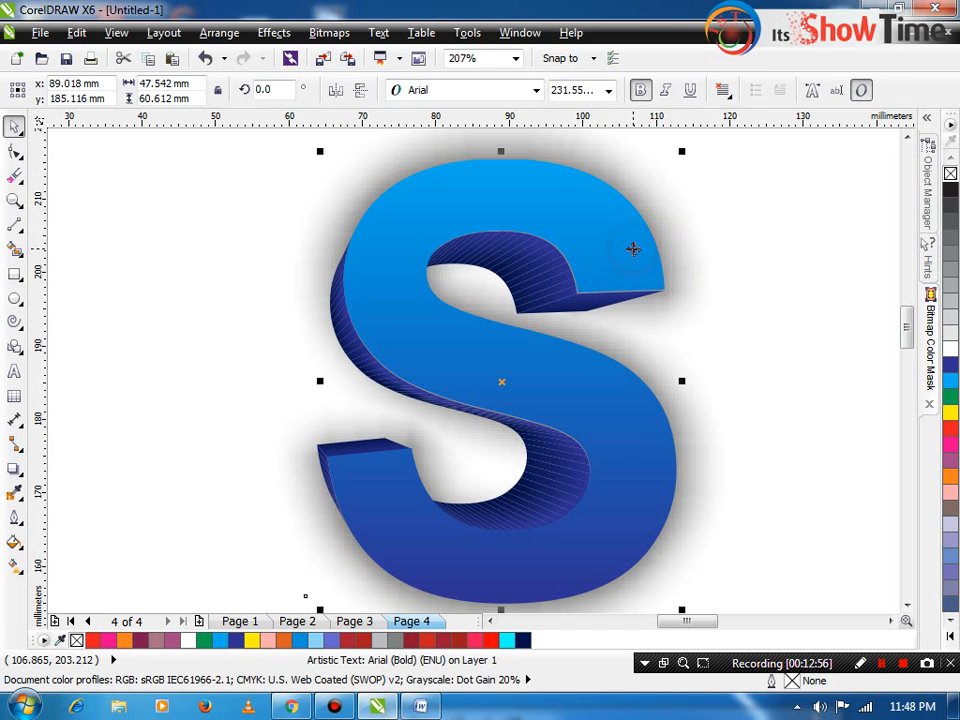
pyautogui.click(574, 306)
pyautogui.press('z')
pyautogui.moveTo(660, 236); pyautogui.dragTo(393, 346)
pyautogui.press('space')
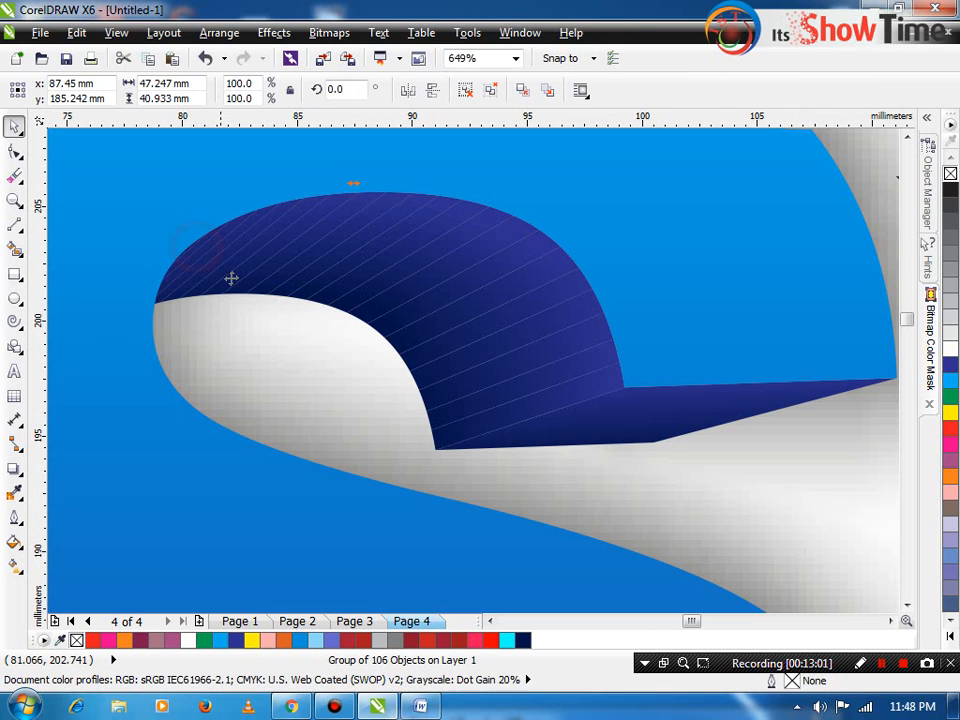
pyautogui.scroll(-4, 246, 272)
pyautogui.moveTo(310, 229); pyautogui.dragTo(738, 246)
# - Try to move the shadow away from the sides, reverting each accidental shift of the page frame rectangle
pyautogui.moveTo(321, 221); pyautogui.dragTo(800, 234)
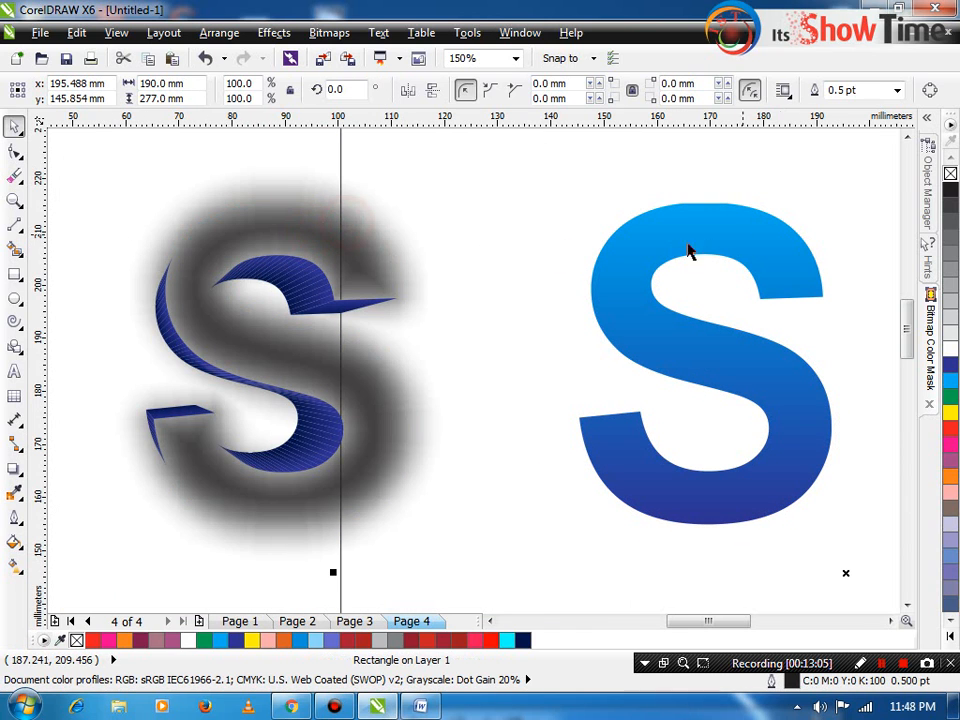
pyautogui.press('p')
pyautogui.moveTo(485, 173); pyautogui.dragTo(36, 610)
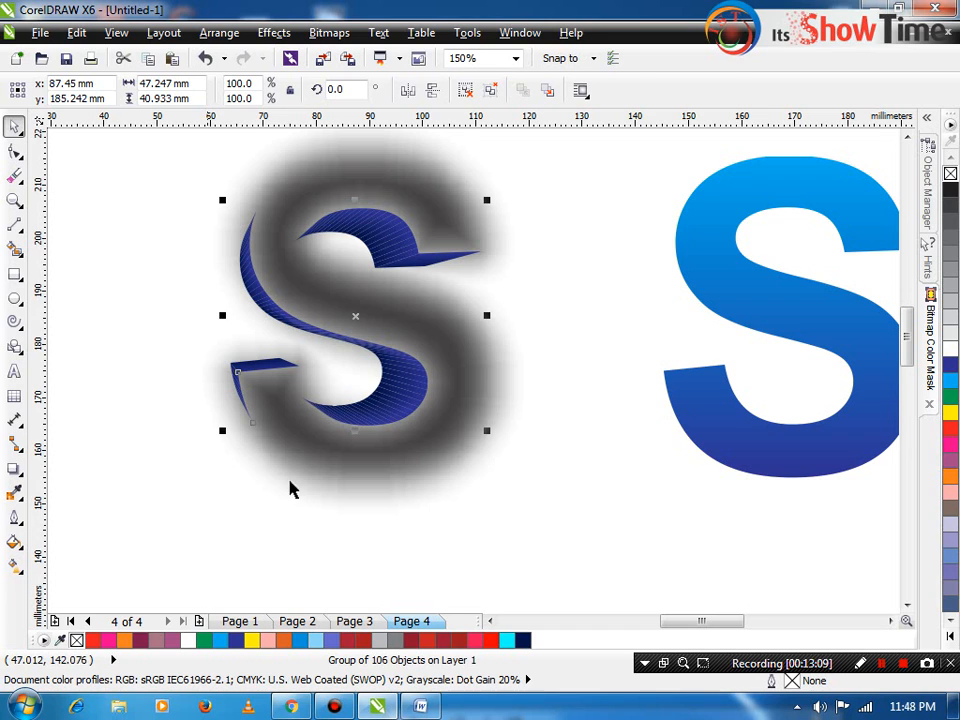
pyautogui.press('Escape')
pyautogui.moveTo(450, 223); pyautogui.dragTo(780, 219)
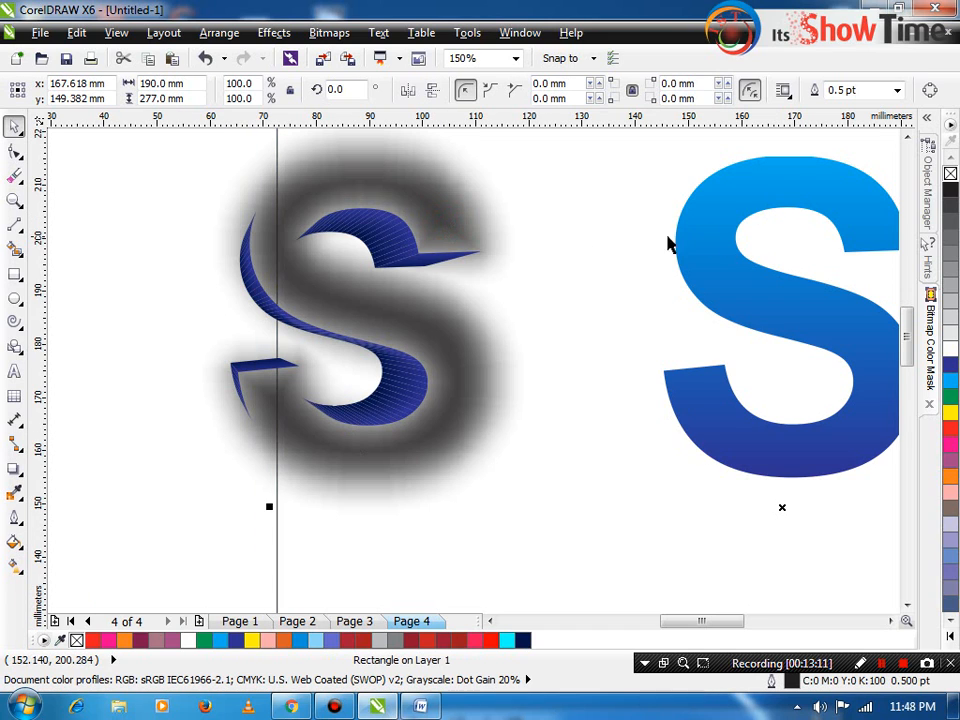
pyautogui.press('p')
pyautogui.press('Escape')
pyautogui.moveTo(450, 216); pyautogui.dragTo(788, 227)
pyautogui.press('p')
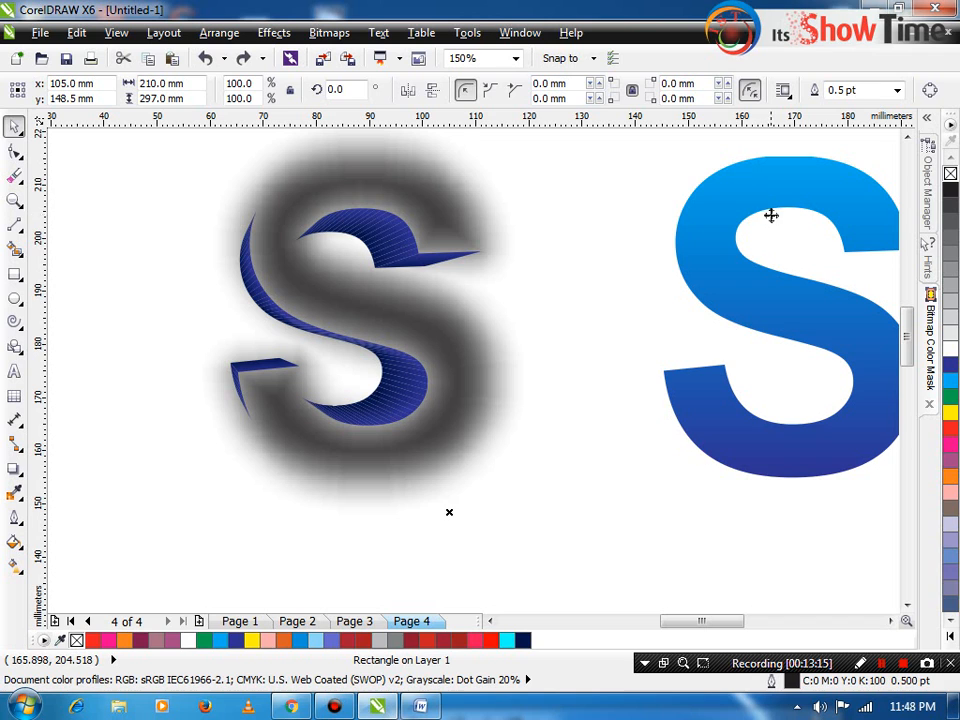
# - Move the shadow bitmap to the right, away from the extruded sides
pyautogui.click(444, 212)
pyautogui.moveTo(444, 212); pyautogui.dragTo(792, 216)
# - Try moving the extruded sides twice to check how they are grouped, undoing each move
pyautogui.press('z')
pyautogui.moveTo(507, 171); pyautogui.dragTo(154, 446)
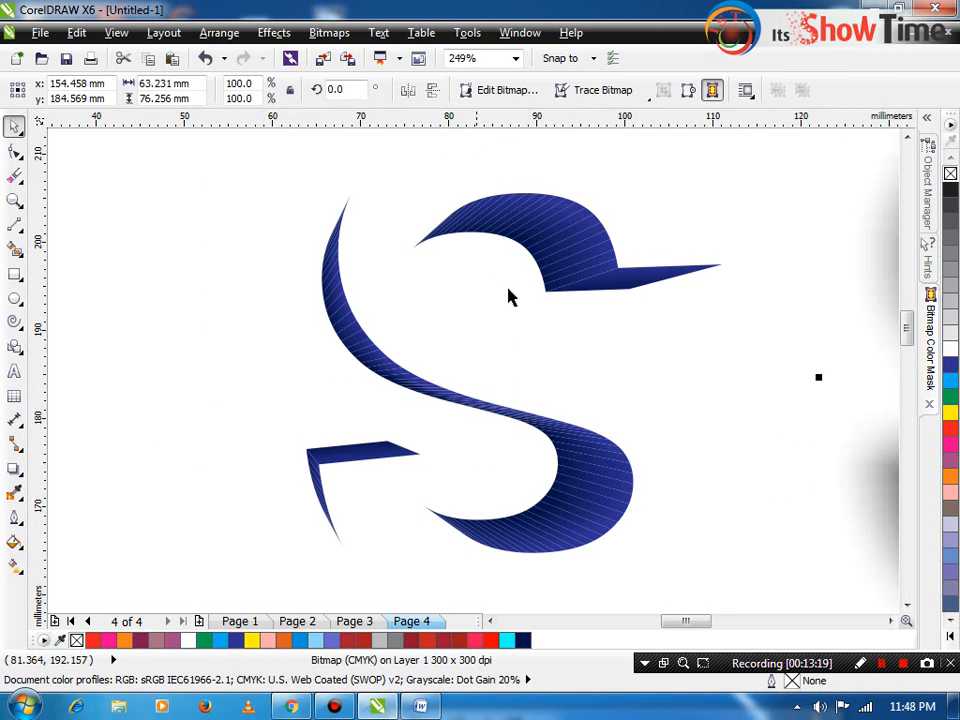
pyautogui.moveTo(409, 182); pyautogui.dragTo(747, 334)
pyautogui.press('space')
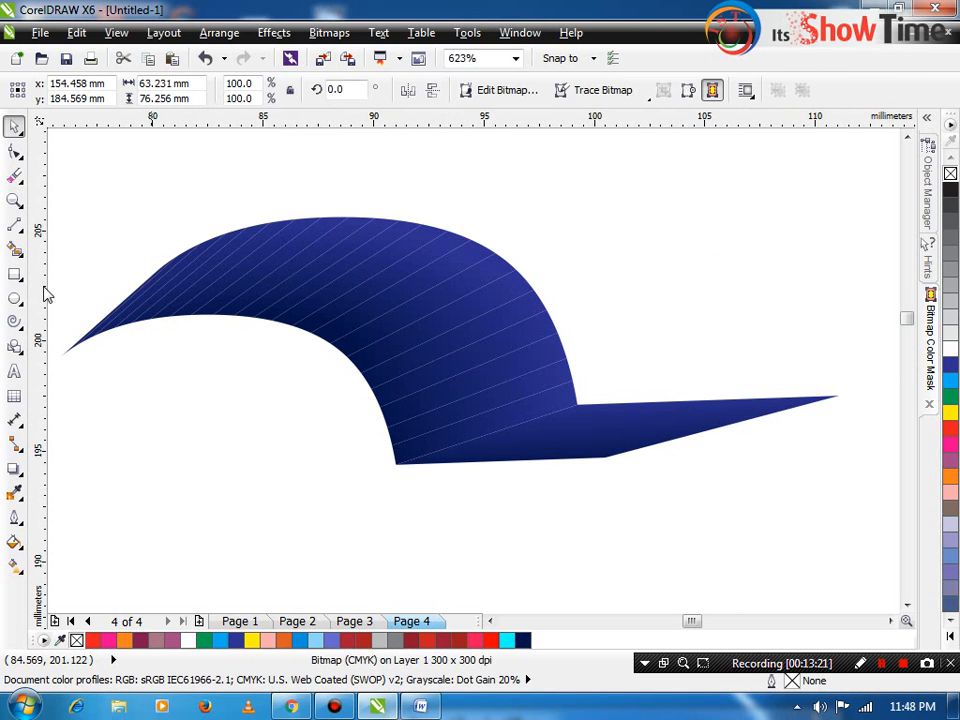
pyautogui.moveTo(167, 266); pyautogui.dragTo(124, 238)
pyautogui.hotkey('ctrl', 'z')
pyautogui.scroll(-5, 321, 302)
pyautogui.moveTo(321, 311); pyautogui.dragTo(332, 223)
pyautogui.hotkey('ctrl', 'z')
# - Ungroup the extruded sides into individual pieces and deselect them for work on the upper curve
pyautogui.click(466, 94)
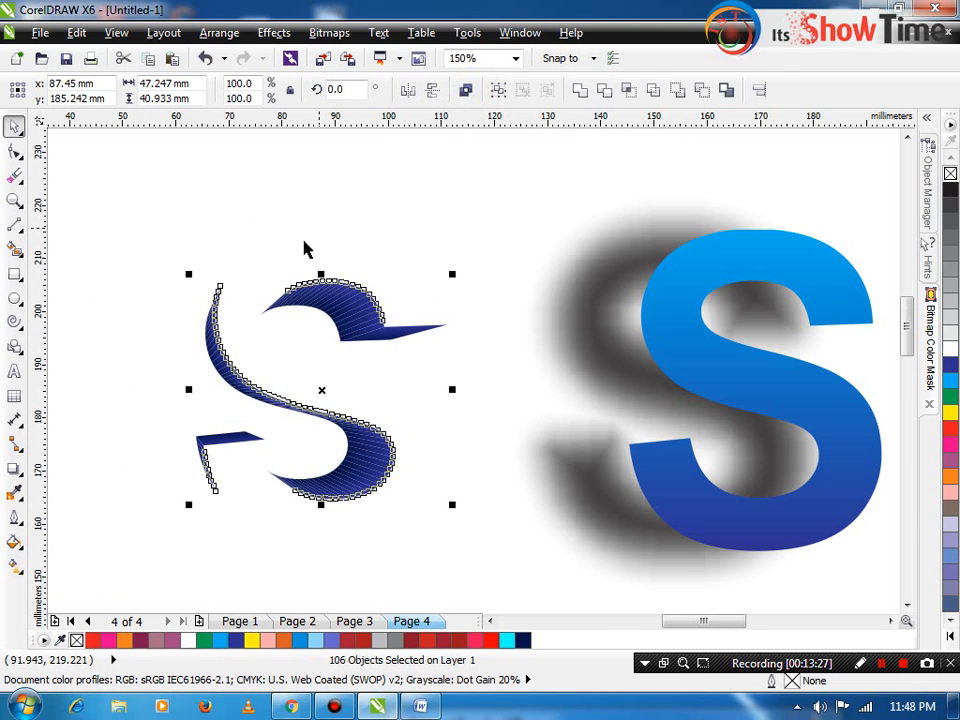
pyautogui.press('z')
pyautogui.click(300, 274)
pyautogui.press('Escape')
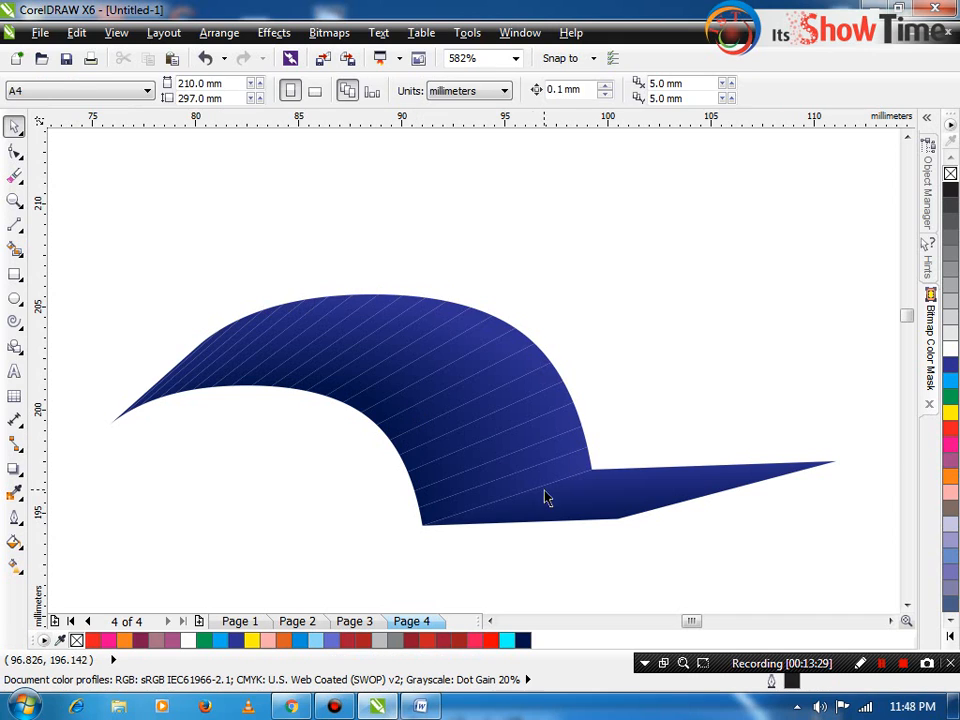
pyautogui.click(542, 481)
pyautogui.moveTo(538, 452); pyautogui.dragTo(363, 351)
pyautogui.hotkey('ctrl', 'z')
pyautogui.press('Delete')
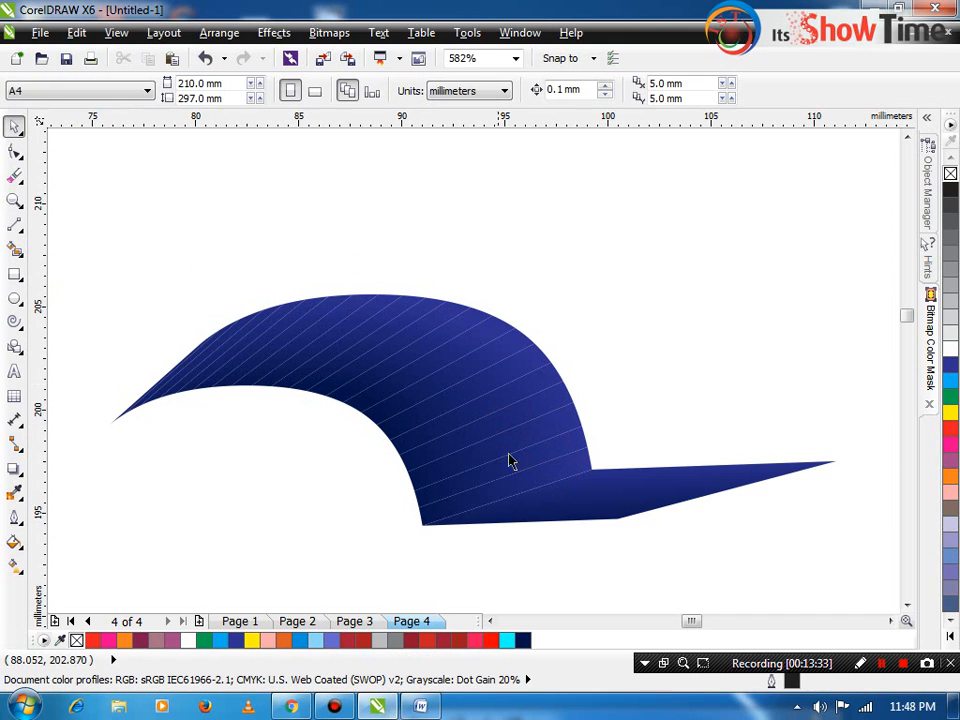
# - Weld the four strips at the lower end of the upper curve into one piece
pyautogui.click(530, 473)
pyautogui.keyDown('shift'); pyautogui.click(549, 444); pyautogui.keyUp('shift')
pyautogui.keyDown('shift'); pyautogui.click(551, 408); pyautogui.keyUp('shift')
pyautogui.keyDown('shift'); pyautogui.click(551, 404); pyautogui.keyUp('shift')
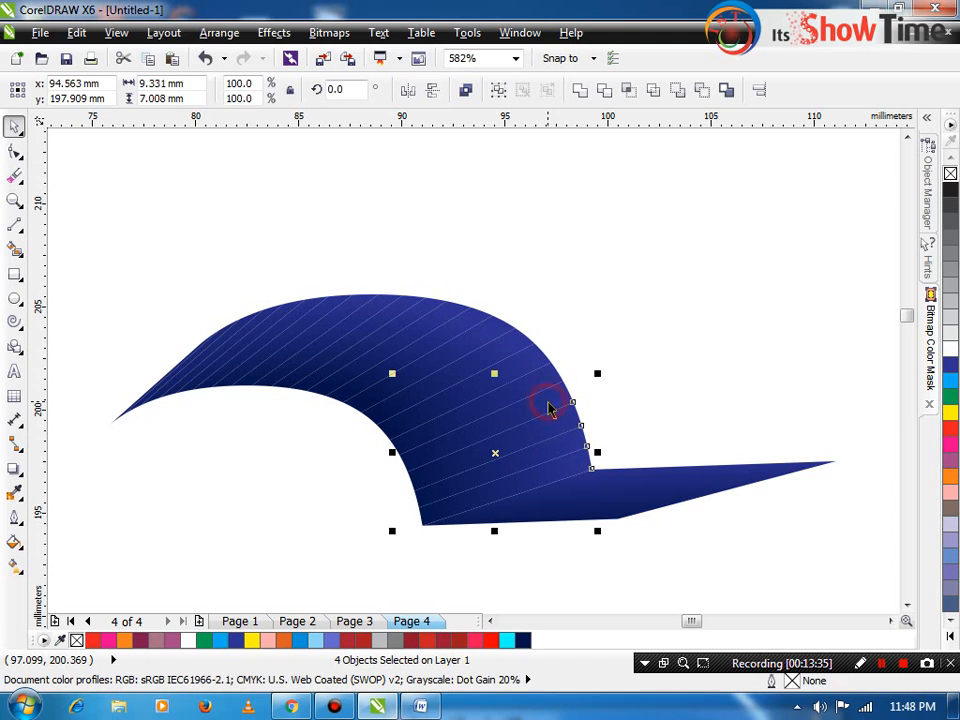
pyautogui.click(580, 92)
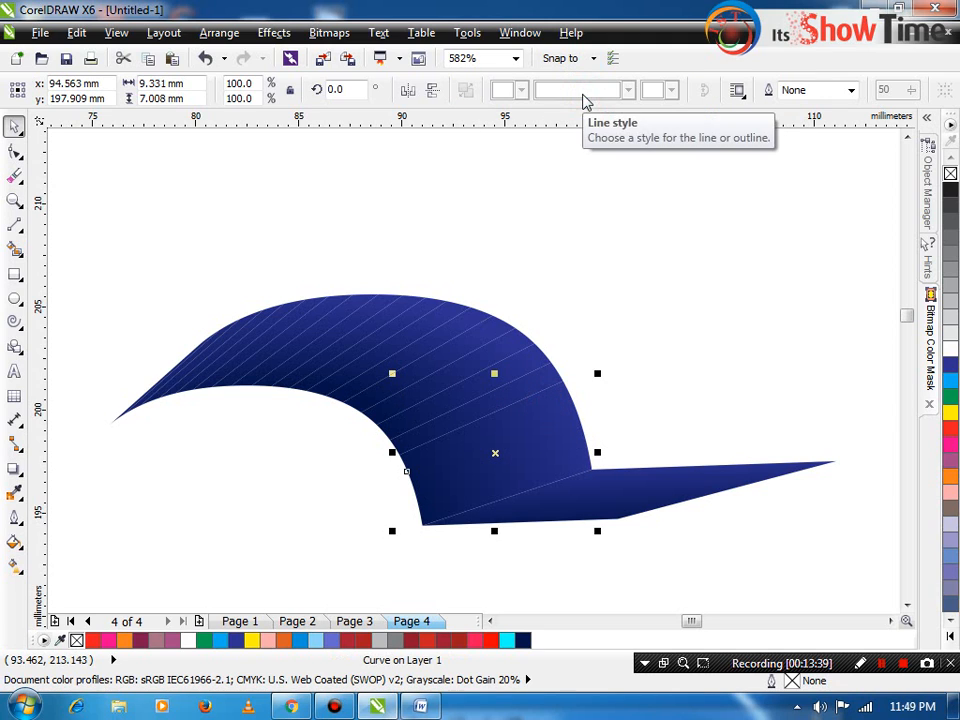
# - Weld the next four strips further up the bend of the upper curve into one piece
pyautogui.click(543, 380)
pyautogui.keyDown('shift'); pyautogui.click(527, 349); pyautogui.keyUp('shift')
pyautogui.keyDown('shift'); pyautogui.click(510, 345); pyautogui.keyUp('shift')
pyautogui.keyDown('shift'); pyautogui.click(488, 330); pyautogui.keyUp('shift')
pyautogui.click(578, 92)
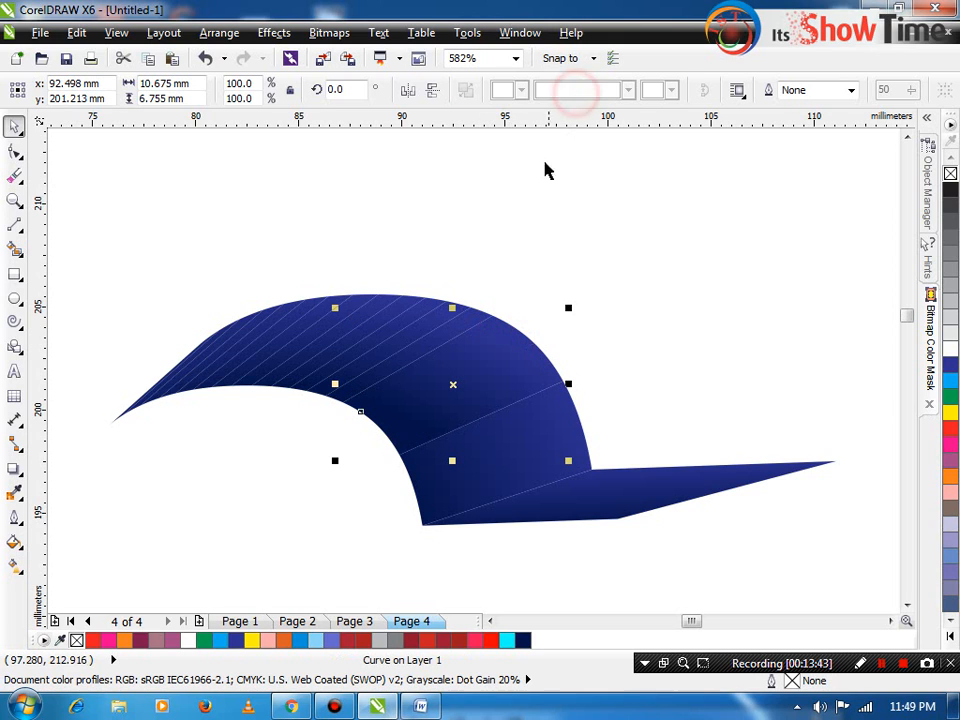
# - Weld all remaining strips of the upper curve and merge them with its lower section into a single shape
pyautogui.click(527, 262)
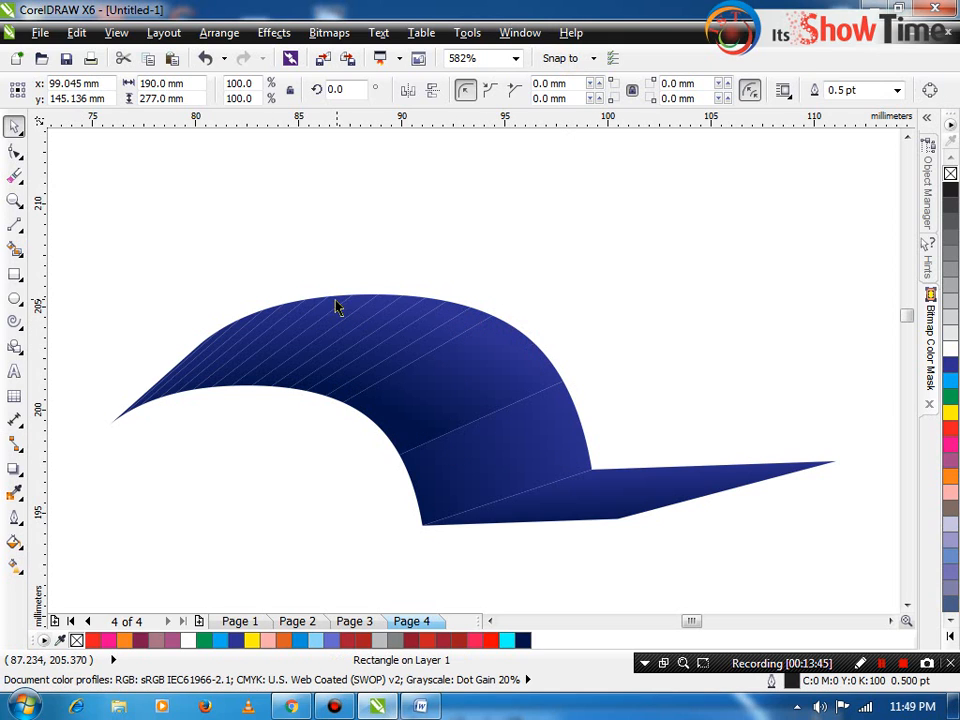
pyautogui.moveTo(94, 260); pyautogui.dragTo(590, 482)
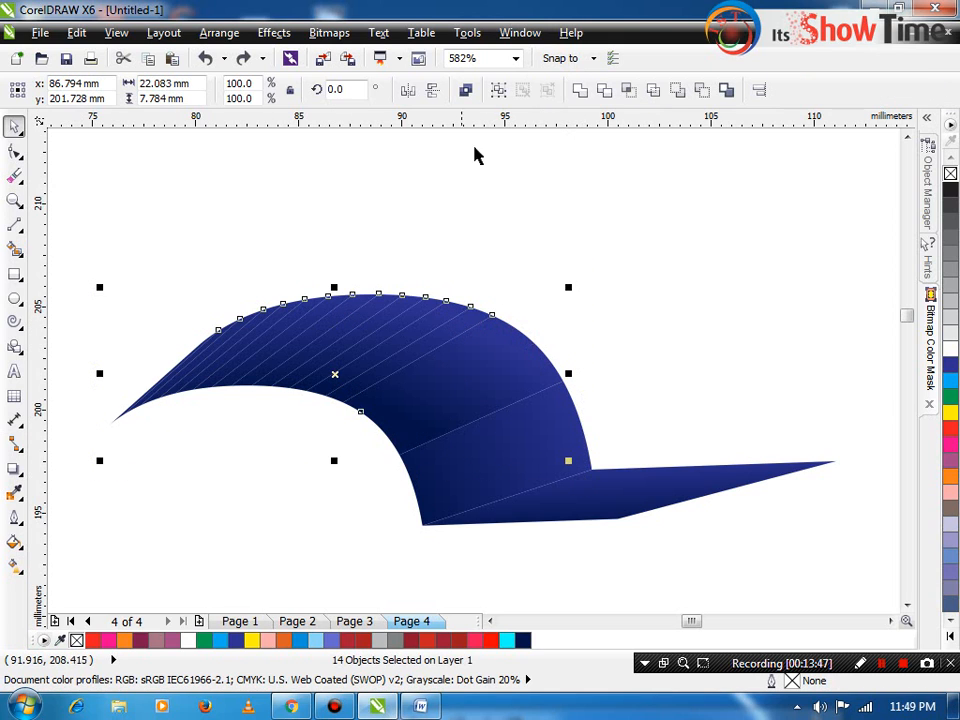
pyautogui.click(580, 90)
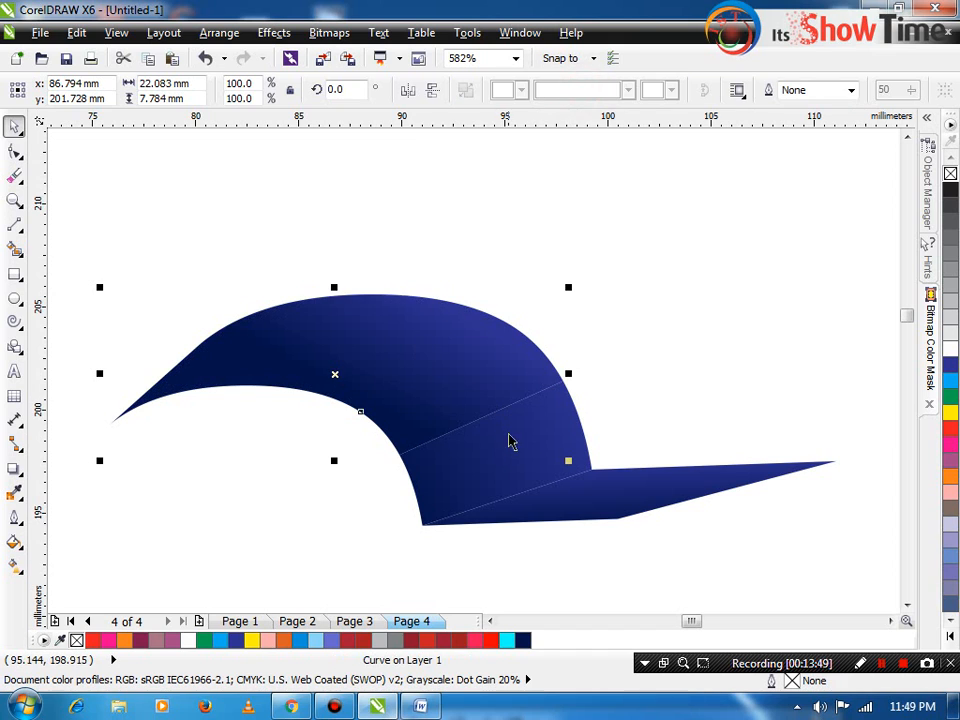
pyautogui.keyDown('shift'); pyautogui.click(541, 428); pyautogui.keyUp('shift')
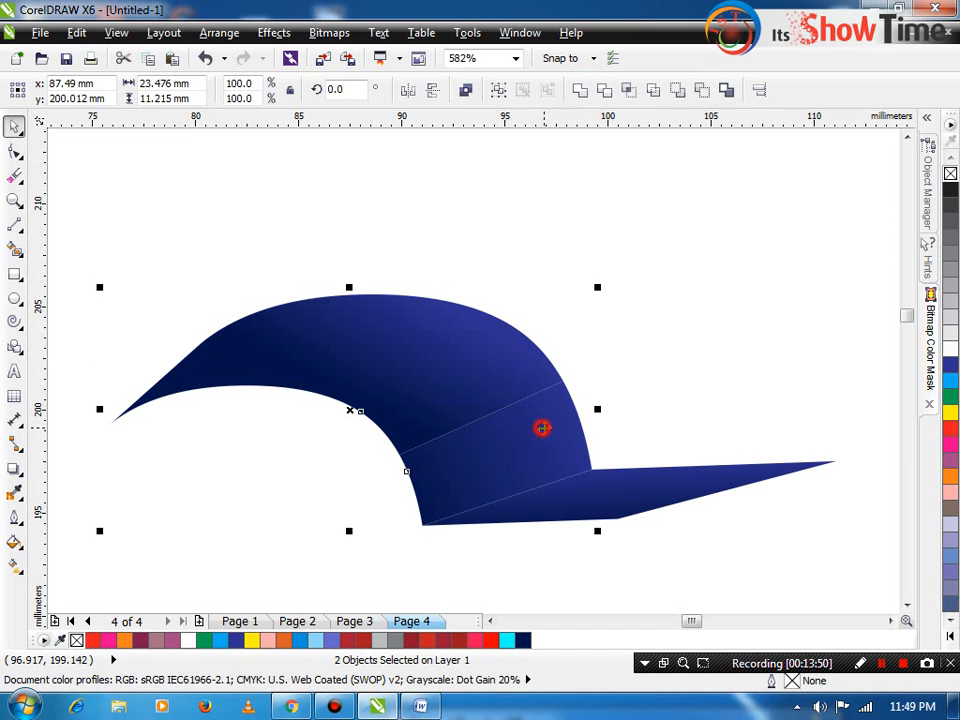
pyautogui.click(582, 91)
# - Try to weld the flat pointed end piece to the upper curve, undoing the merge
pyautogui.keyDown('shift'); pyautogui.click(633, 484); pyautogui.keyUp('shift')
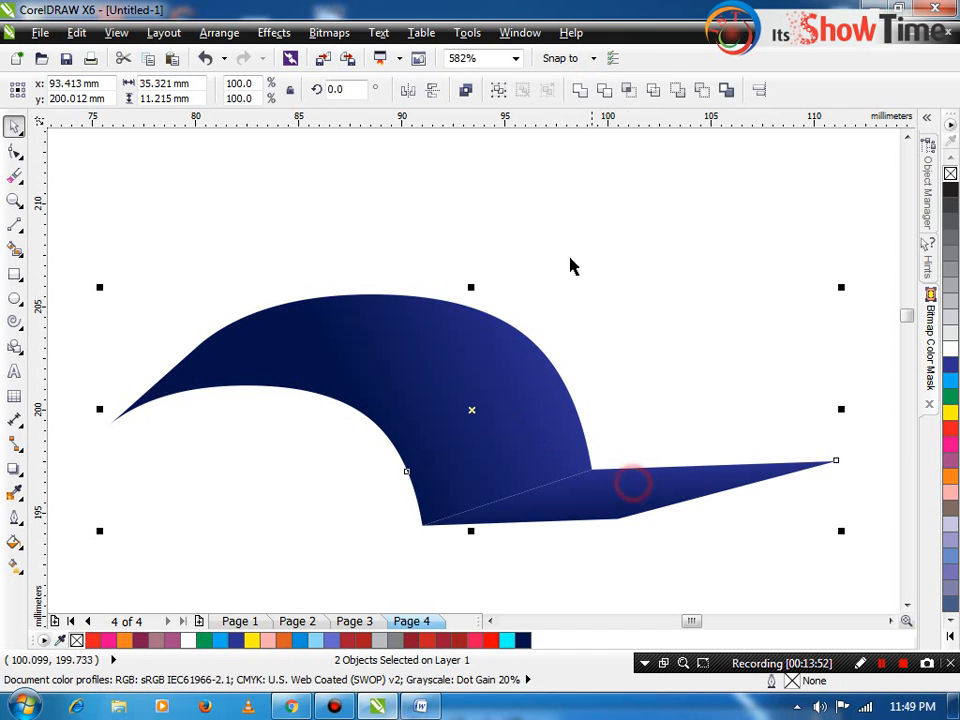
pyautogui.click(575, 90)
pyautogui.click(589, 332)
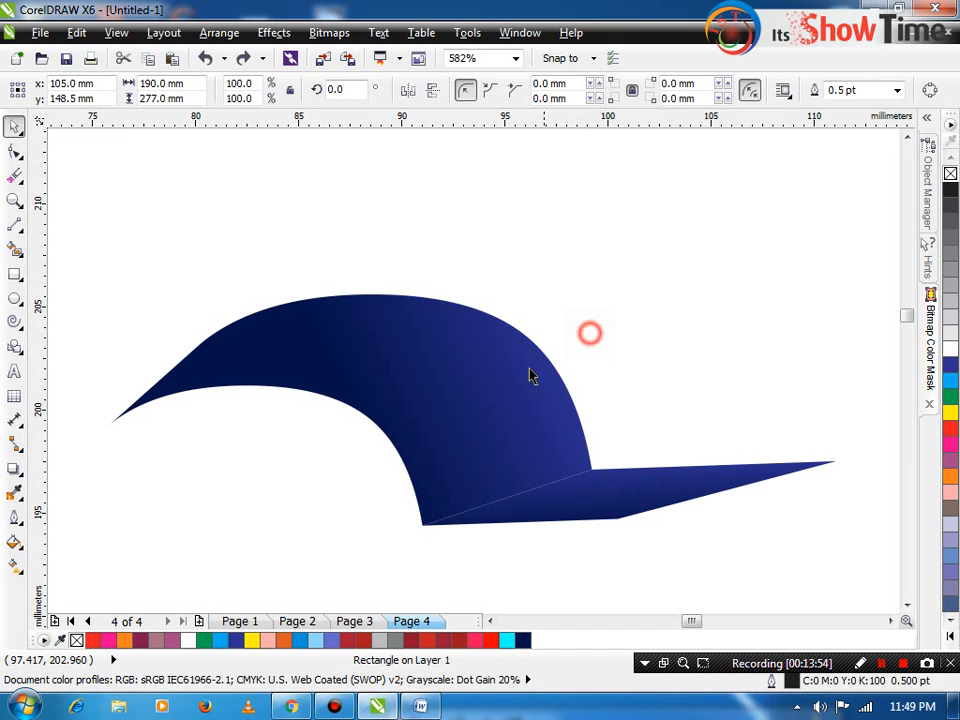
pyautogui.click(531, 446)
# - Weld the strips of the long outer curve on the left side of the S
pyautogui.scroll(-1, 527, 440)
pyautogui.scroll(-1, 368, 446)
pyautogui.press('z')
pyautogui.moveTo(322, 400); pyautogui.dragTo(468, 527)
pyautogui.moveTo(276, 129); pyautogui.dragTo(598, 558)
pyautogui.click(579, 91)
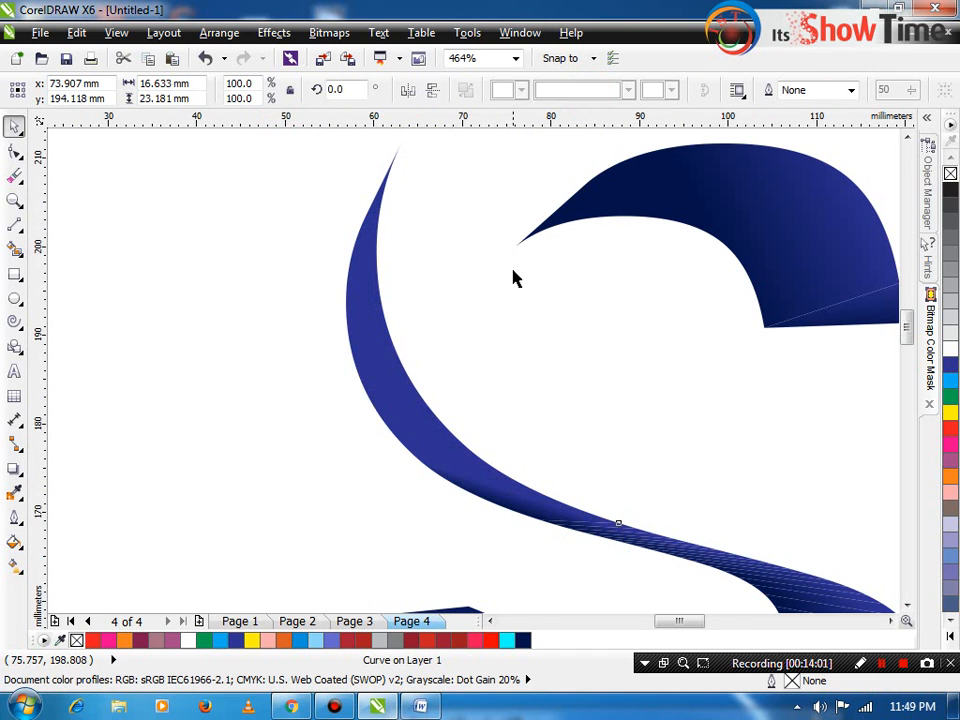
# - Weld the strips of the large lower curve on the right side of the S
pyautogui.scroll(-1, 548, 385)
pyautogui.moveTo(571, 370); pyautogui.dragTo(765, 562)
pyautogui.click(582, 92)
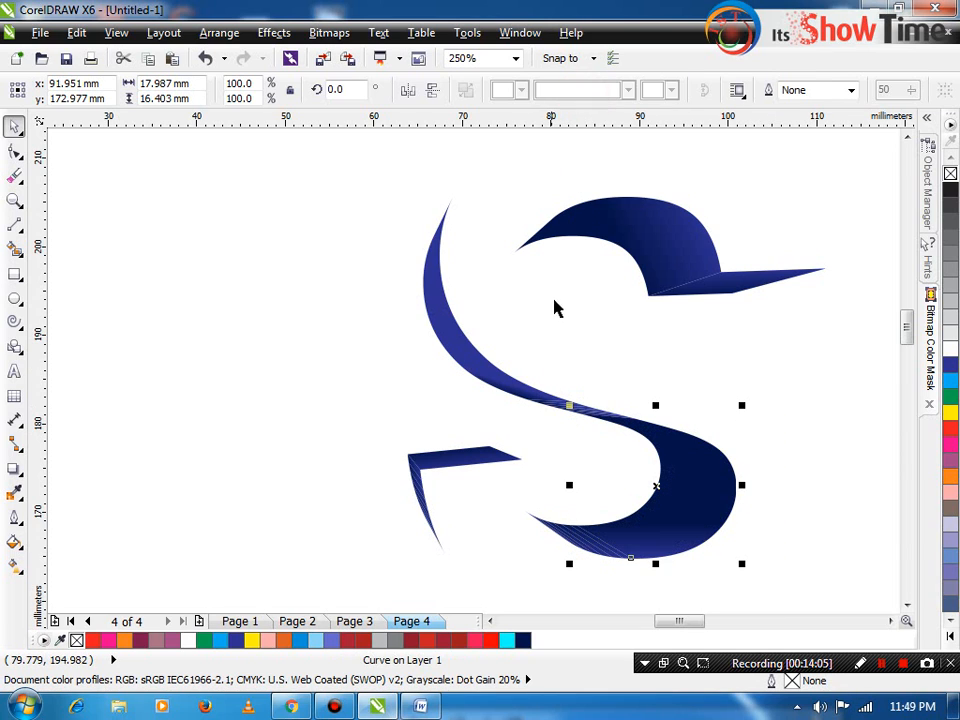
# - Weld the strips at the lower curve's tip, and separately weld the pieces of the lower-left end
pyautogui.click(561, 311)
pyautogui.moveTo(515, 507); pyautogui.dragTo(673, 597)
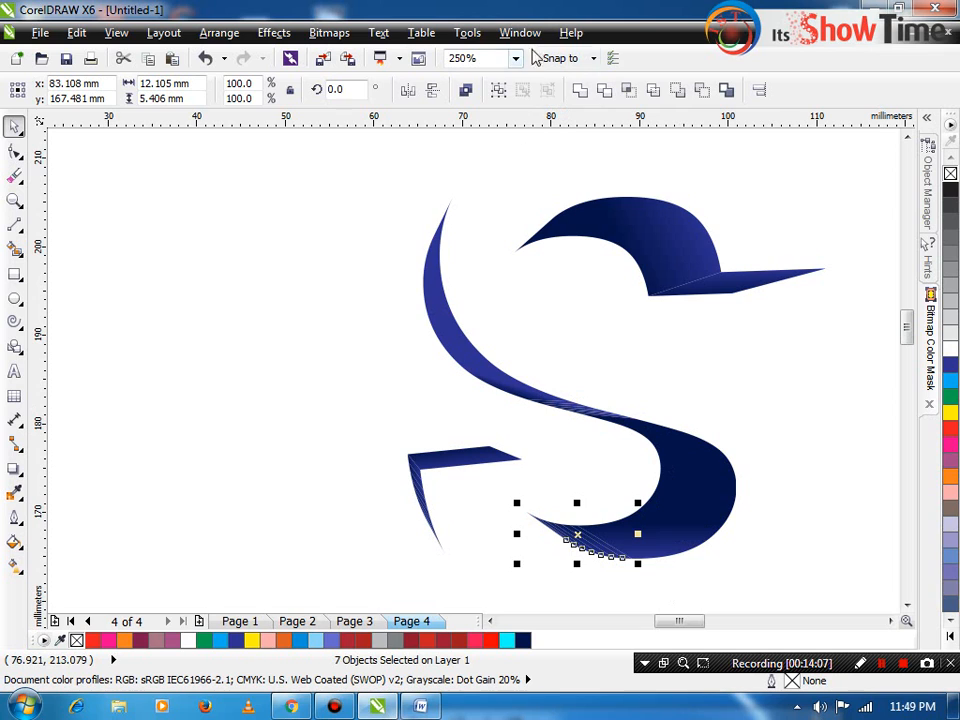
pyautogui.click(584, 94)
pyautogui.moveTo(300, 387); pyautogui.dragTo(568, 589)
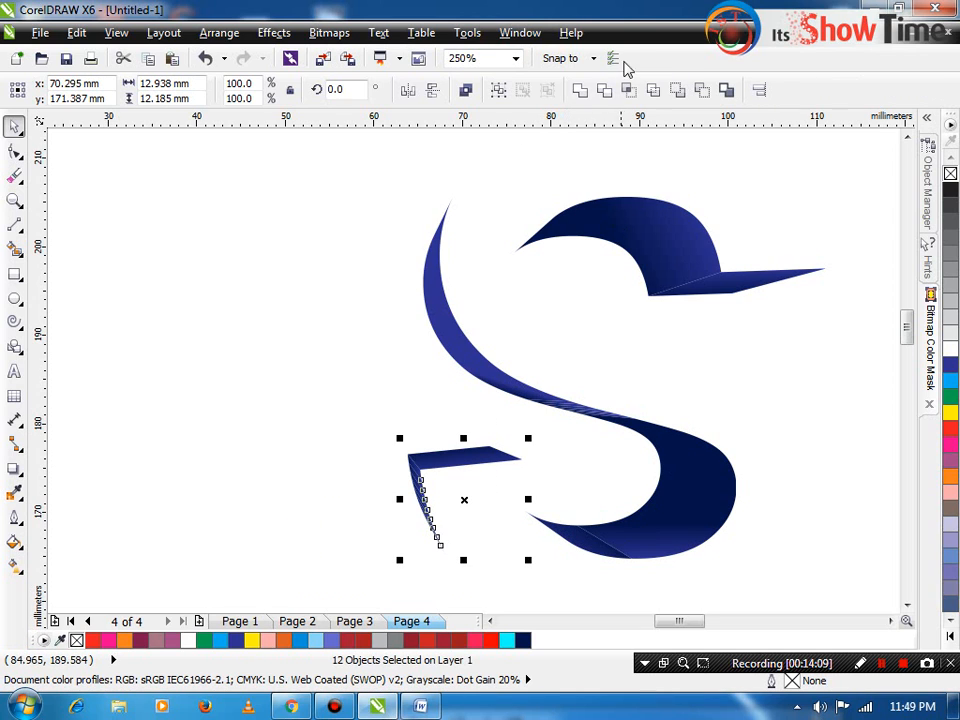
pyautogui.click(580, 90)
# - Select all the extruded side pieces and group them
pyautogui.scroll(-2, 537, 148)
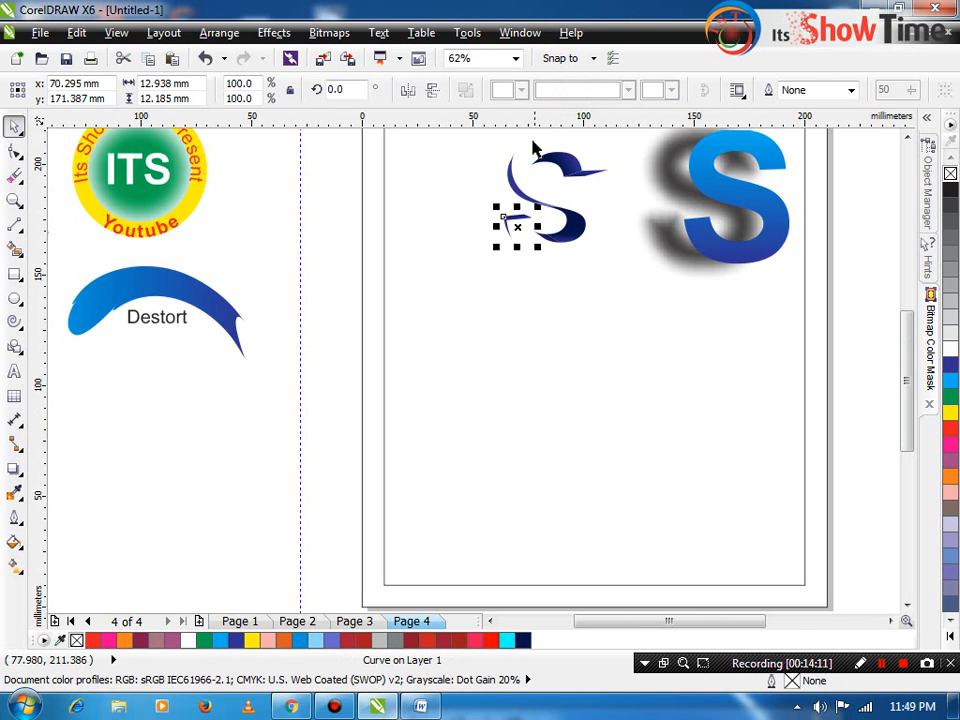
pyautogui.moveTo(616, 284); pyautogui.dragTo(457, 113)
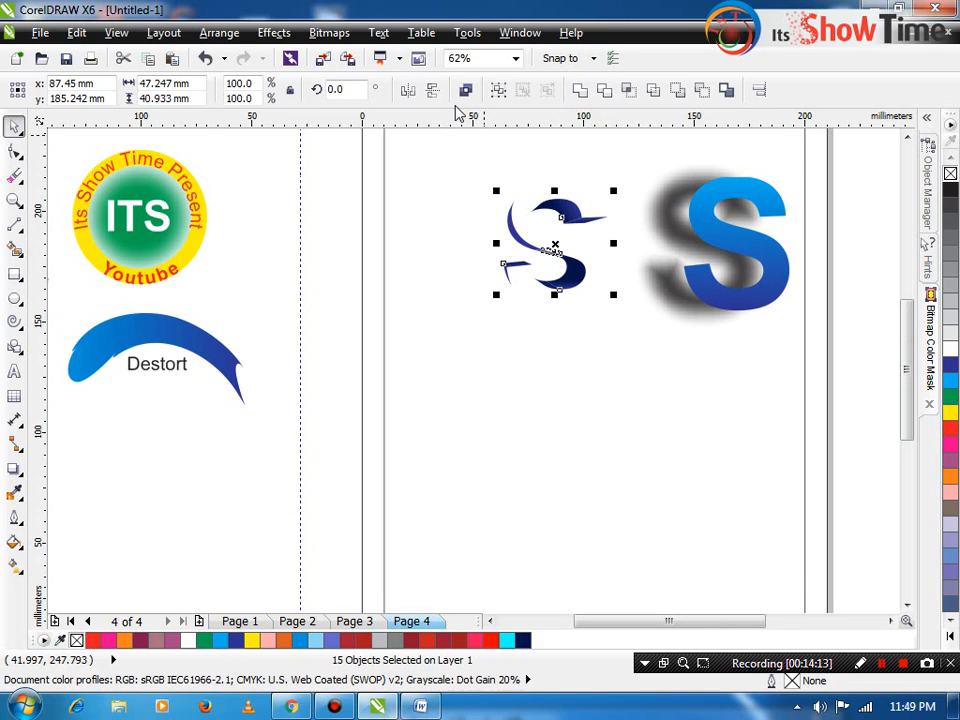
pyautogui.hotkey('ctrl', 'g')
# - Centre the shadow bitmap and the S face on each other and move both onto the grouped sides
pyautogui.click(665, 233)
pyautogui.keyDown('shift'); pyautogui.click(717, 224); pyautogui.keyUp('shift')
pyautogui.press('c')
pyautogui.press('e')
pyautogui.moveTo(719, 232); pyautogui.dragTo(544, 237)
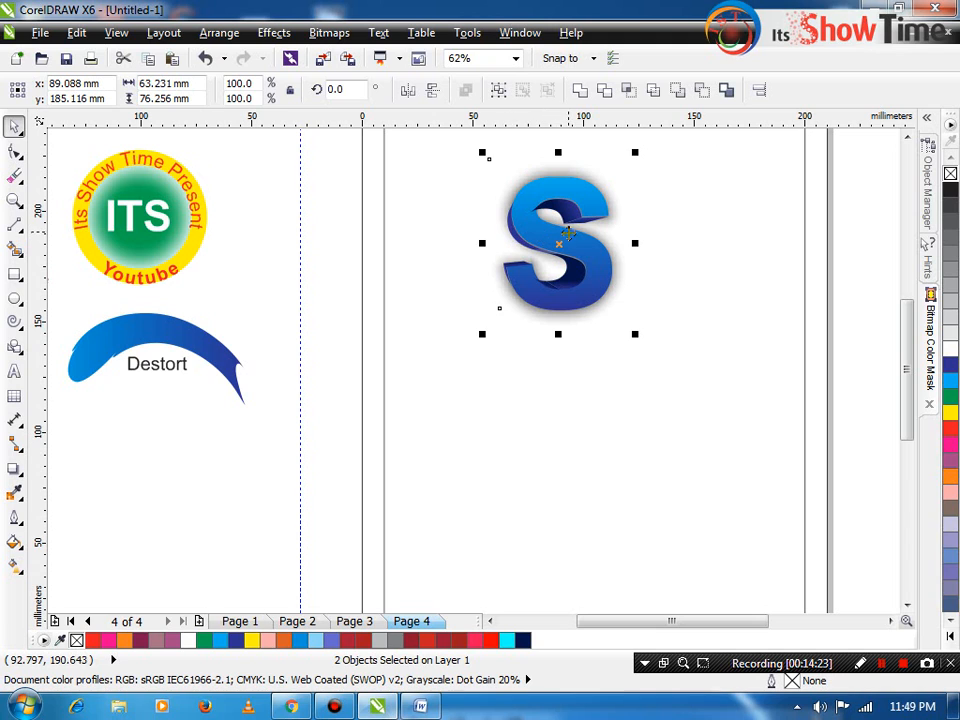
# - Place the grouped extruded sides behind the S face so they no longer overlap its front
pyautogui.press('z')
pyautogui.moveTo(452, 169); pyautogui.dragTo(658, 324)
pyautogui.press('space')
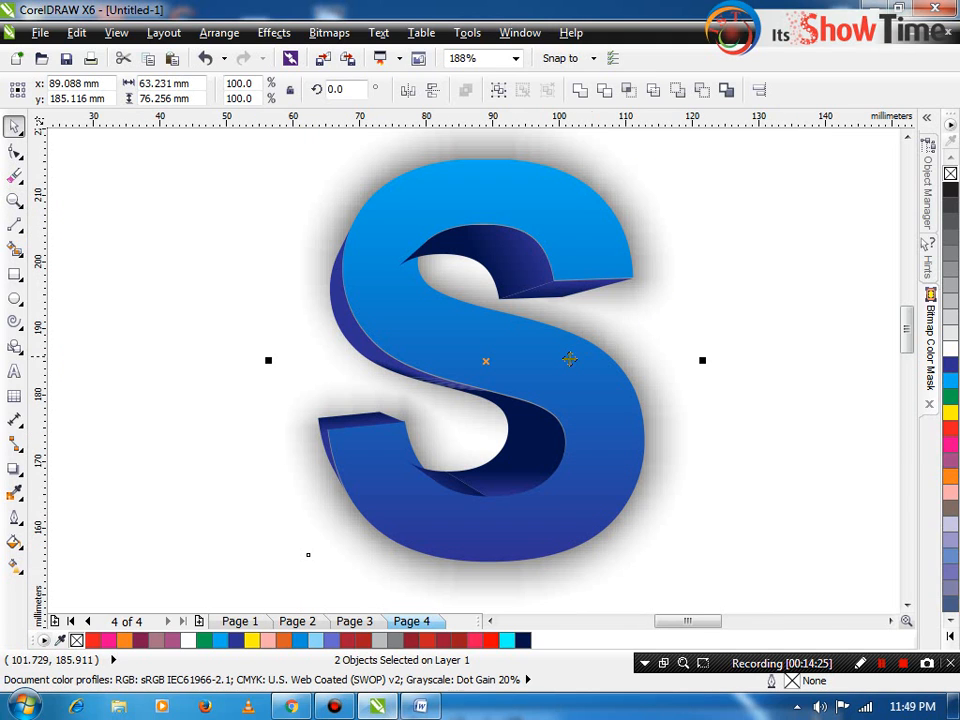
pyautogui.click(453, 486)
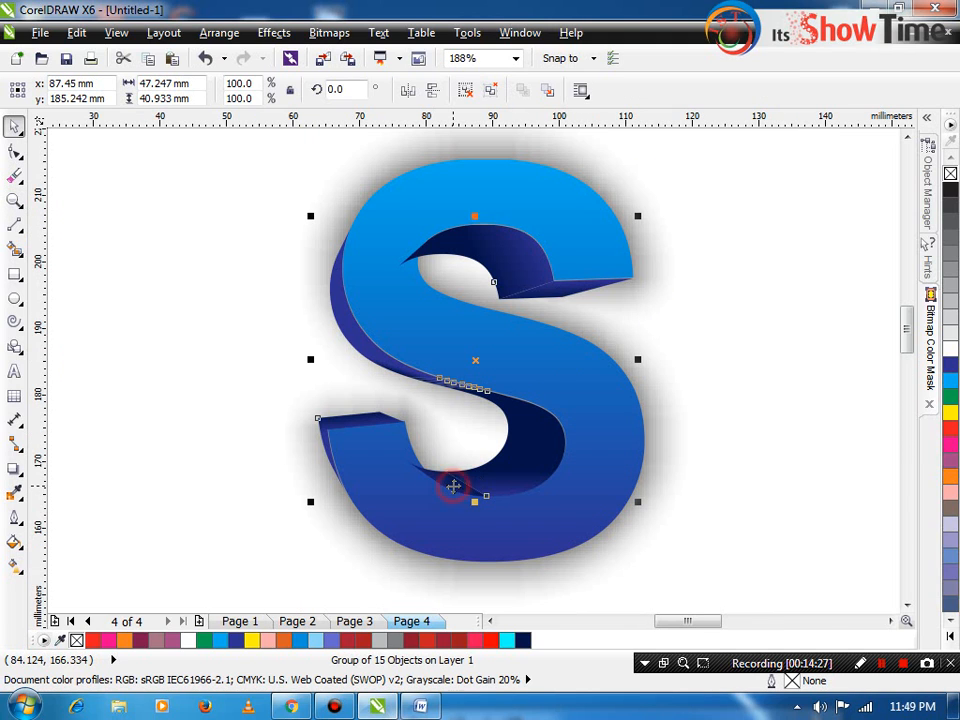
pyautogui.click(461, 518)
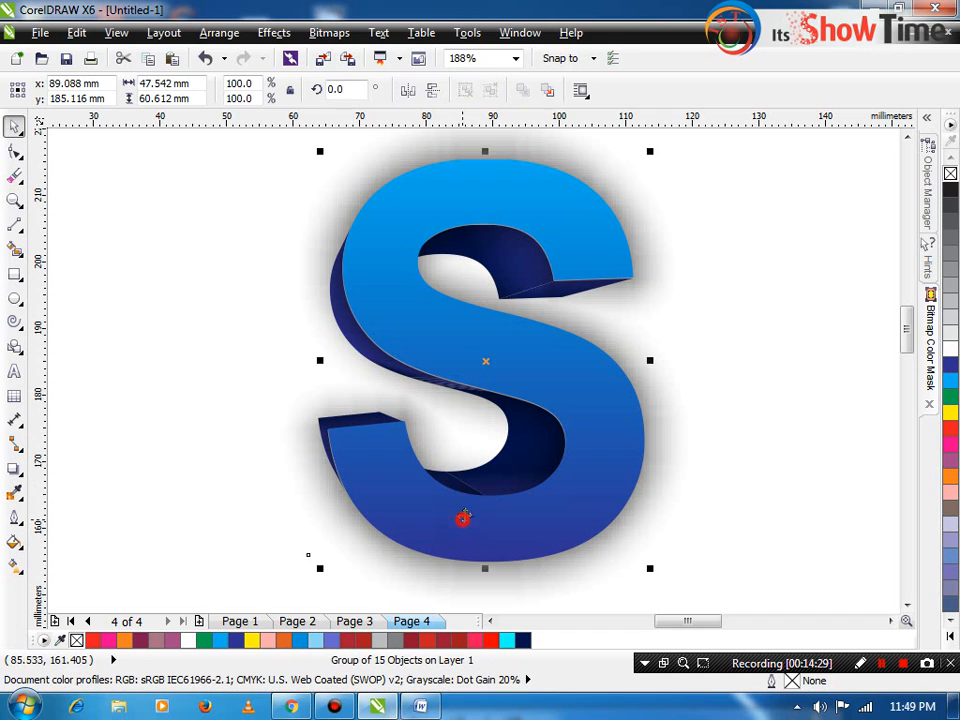
pyautogui.click(490, 473)
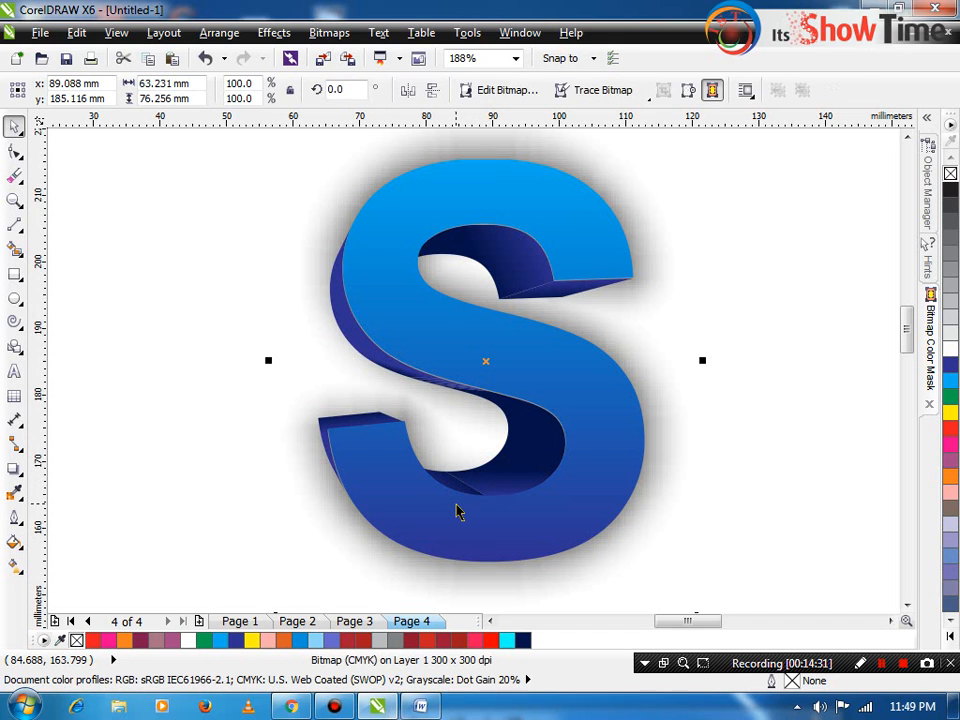
pyautogui.click(454, 504)
pyautogui.click(456, 489)
pyautogui.click(461, 486)
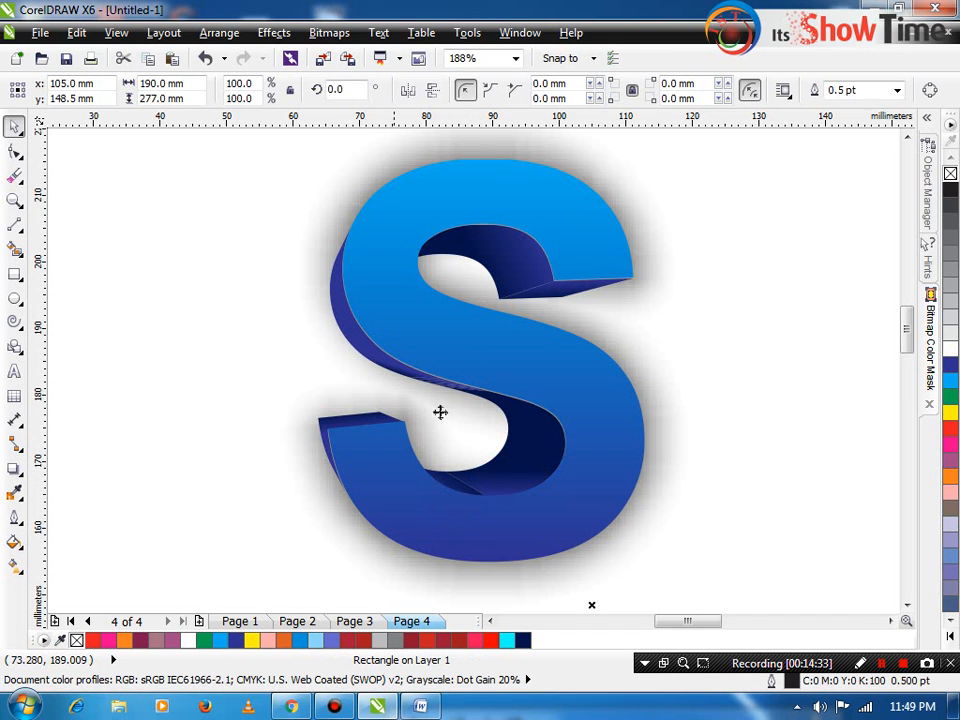
pyautogui.scroll(-1, 448, 443)
pyautogui.press('z')
pyautogui.moveTo(330, 281); pyautogui.dragTo(530, 539)
pyautogui.press('space')
pyautogui.click(578, 411)
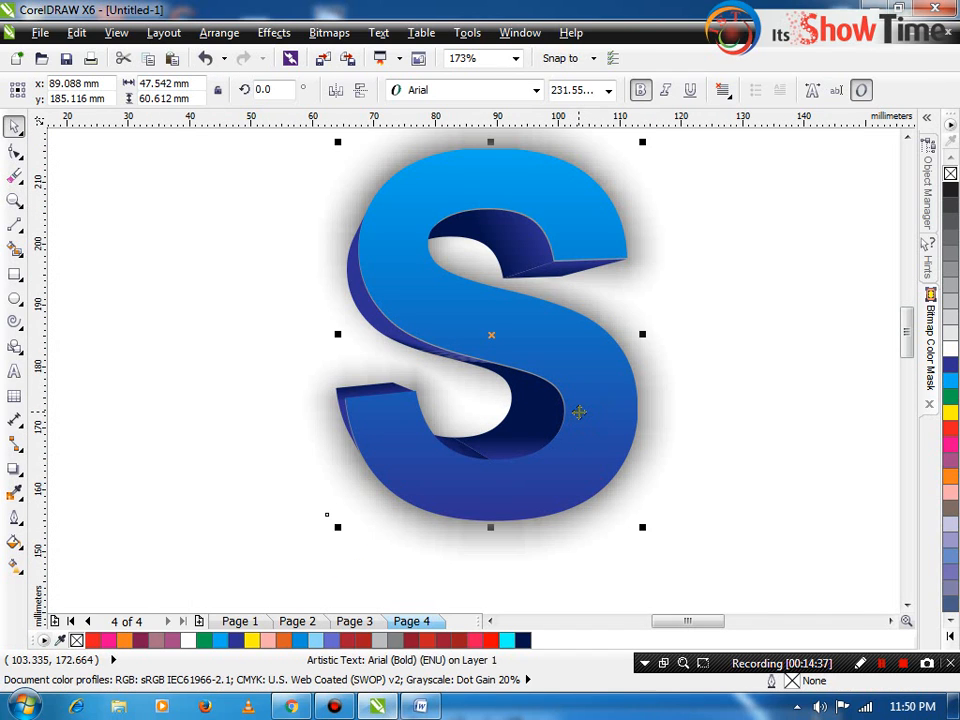
pyautogui.scroll(-2, 575, 158)
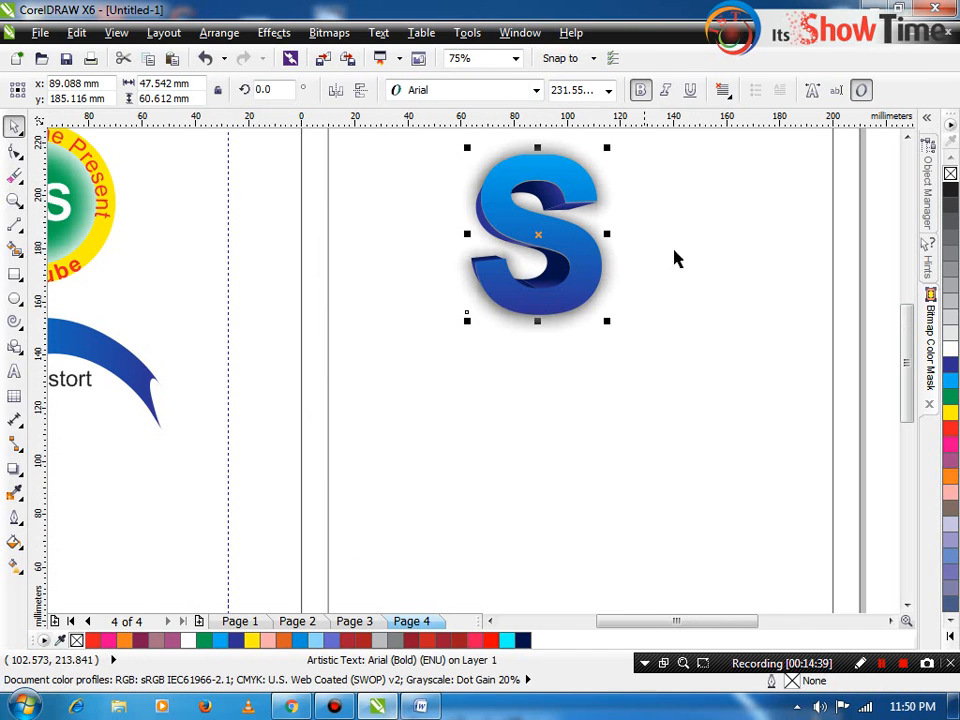
# - Try moving parts of the S to the right, undoing each move
pyautogui.click(727, 260)
pyautogui.moveTo(514, 261); pyautogui.dragTo(564, 269)
pyautogui.hotkey('ctrl', 'z')
pyautogui.hotkey('ctrl', 'z')
pyautogui.click(692, 281)
pyautogui.click(580, 252)
pyautogui.moveTo(591, 252); pyautogui.dragTo(677, 253)
pyautogui.hotkey('ctrl', 'z')
# - Place a copy of the S face to the right and set its linear fountain fill angle to -90
pyautogui.moveTo(563, 244); pyautogui.dragTo(752, 246)
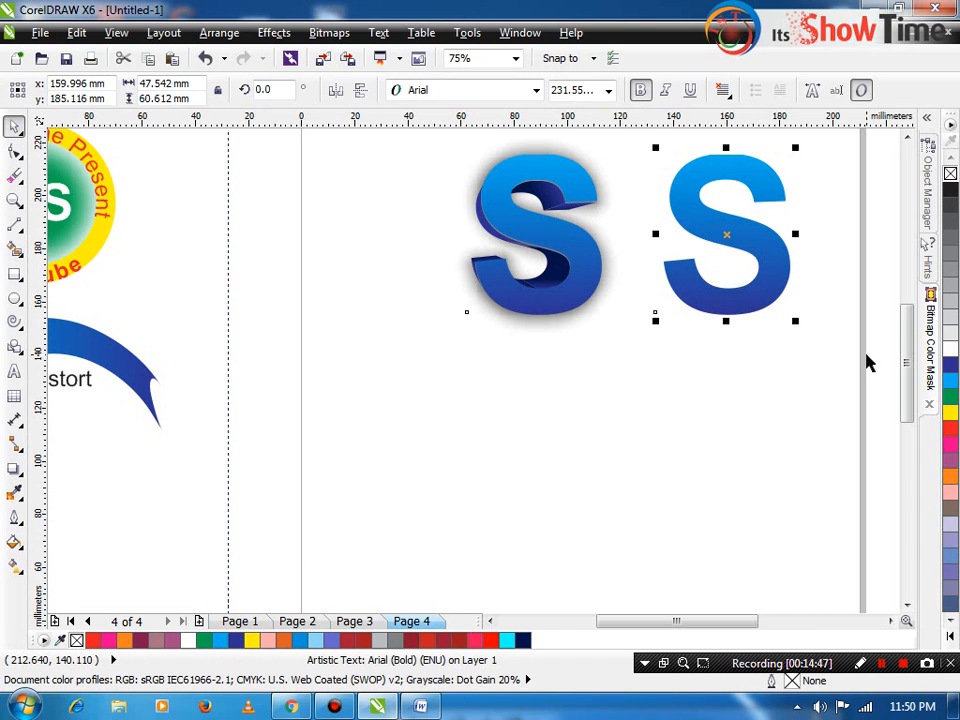
pyautogui.press('F11')
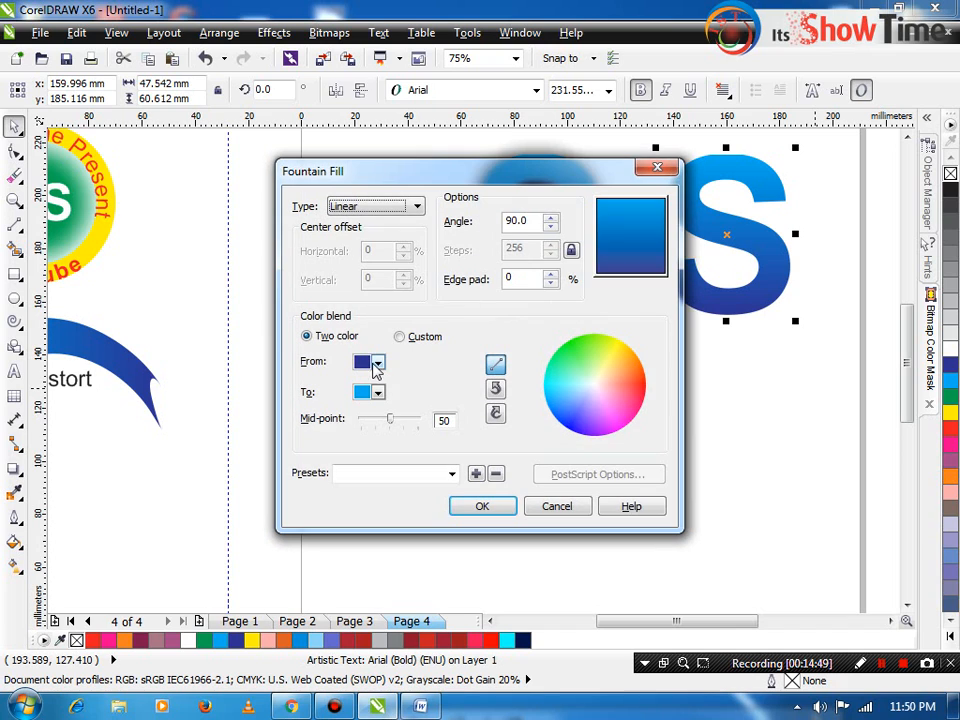
pyautogui.click(505, 222)
pyautogui.write('-')
pyautogui.press('Return')
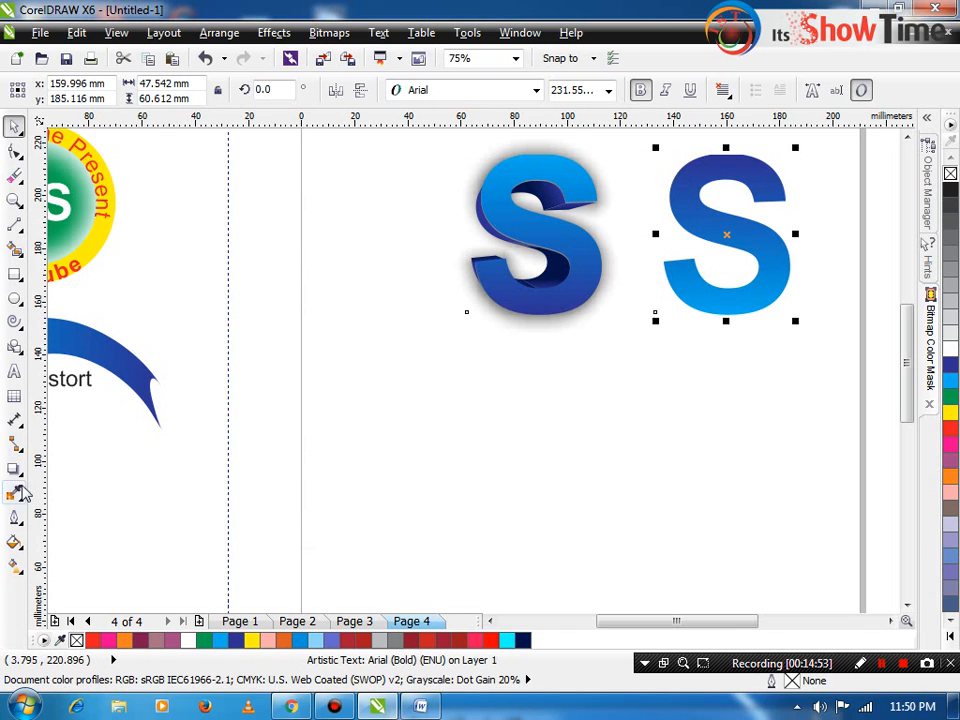
# - Apply a linear transparency to the S copy, fading it out from its upper edge down to its middle
pyautogui.click(18, 490)
pyautogui.click(72, 589)
pyautogui.moveTo(731, 165); pyautogui.dragTo(735, 226)
pyautogui.press('space')
# - Try centring the faded copy horizontally with the original S face, undoing the alignment
pyautogui.keyDown('shift'); pyautogui.click(577, 188); pyautogui.keyUp('shift')
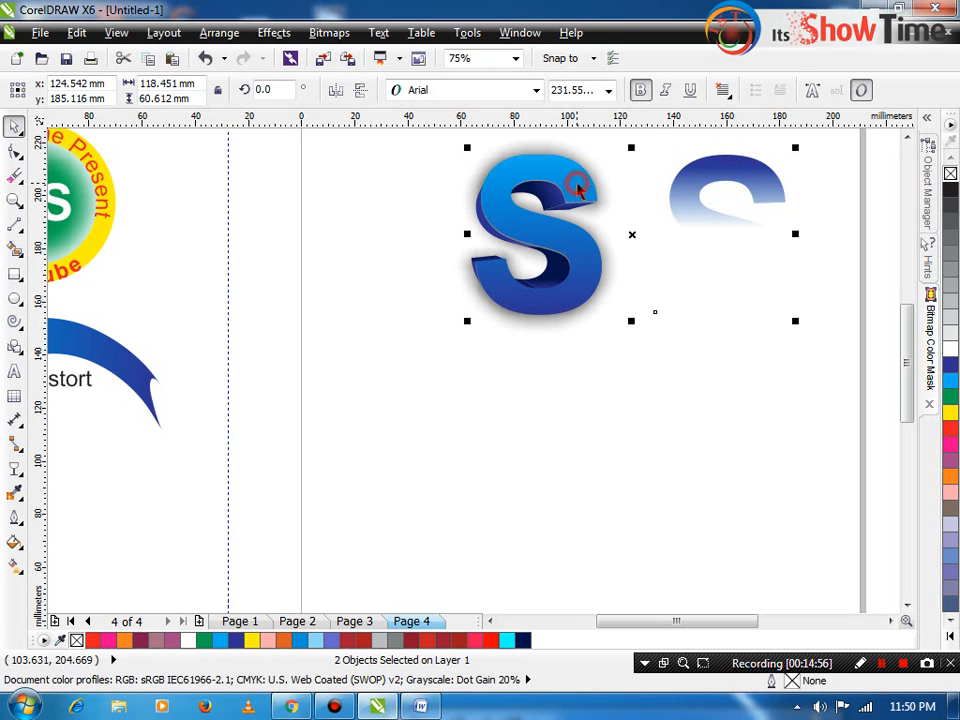
pyautogui.press('c')
pyautogui.click(681, 208)
pyautogui.click(568, 182)
pyautogui.hotkey('ctrl', 'z')
# - Place a copy of the S face to the left of the original and give it a linear black-to-teal gradient
pyautogui.click(588, 272)
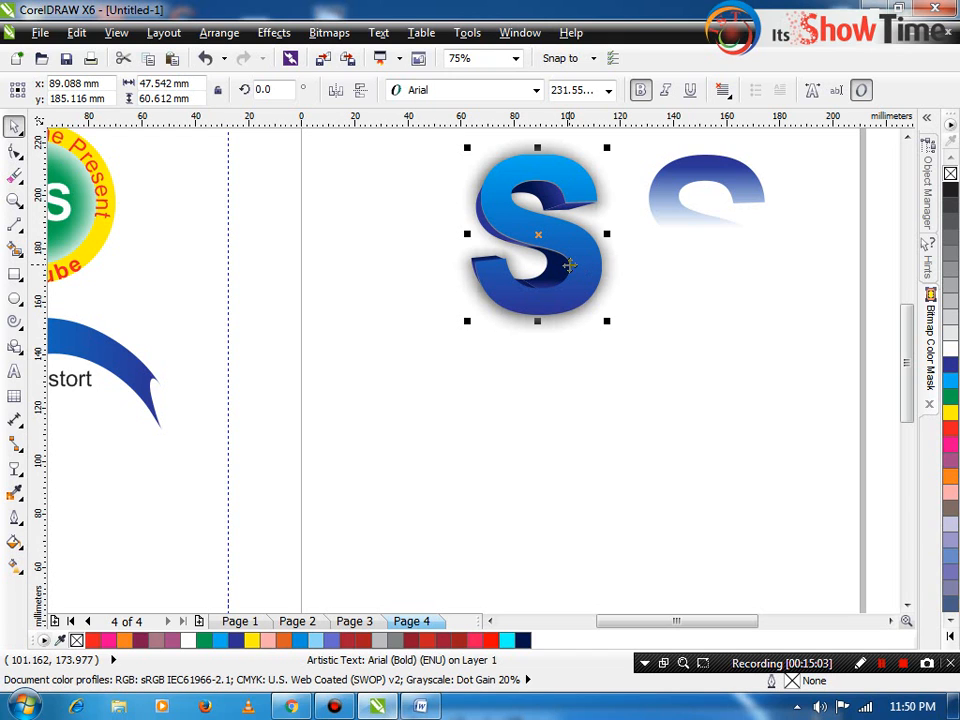
pyautogui.moveTo(563, 270); pyautogui.dragTo(394, 265)
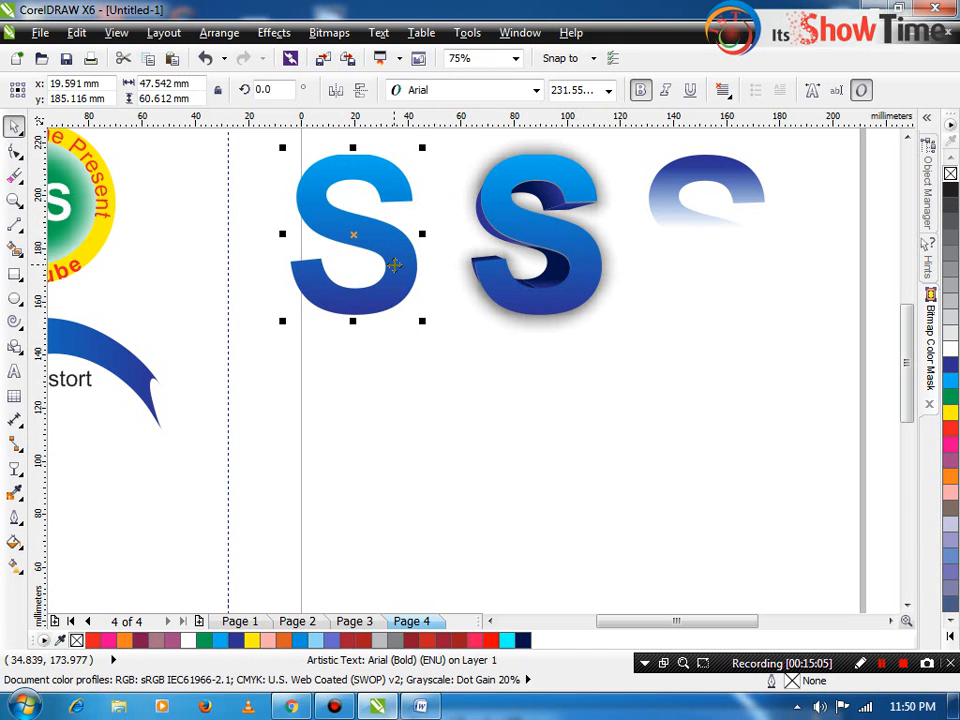
pyautogui.press('F11')
pyautogui.click(380, 362)
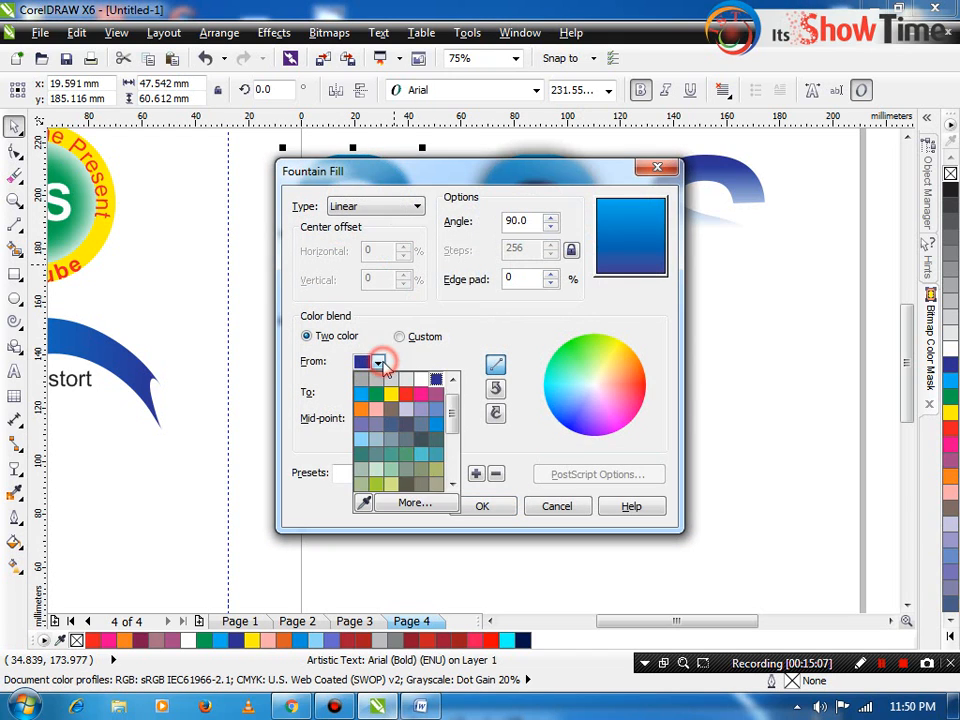
pyautogui.moveTo(450, 410)
pyautogui.mouseDown()
pyautogui.moveTo(455, 439)
pyautogui.moveTo(459, 392)
pyautogui.mouseUp()
pyautogui.click(362, 378)
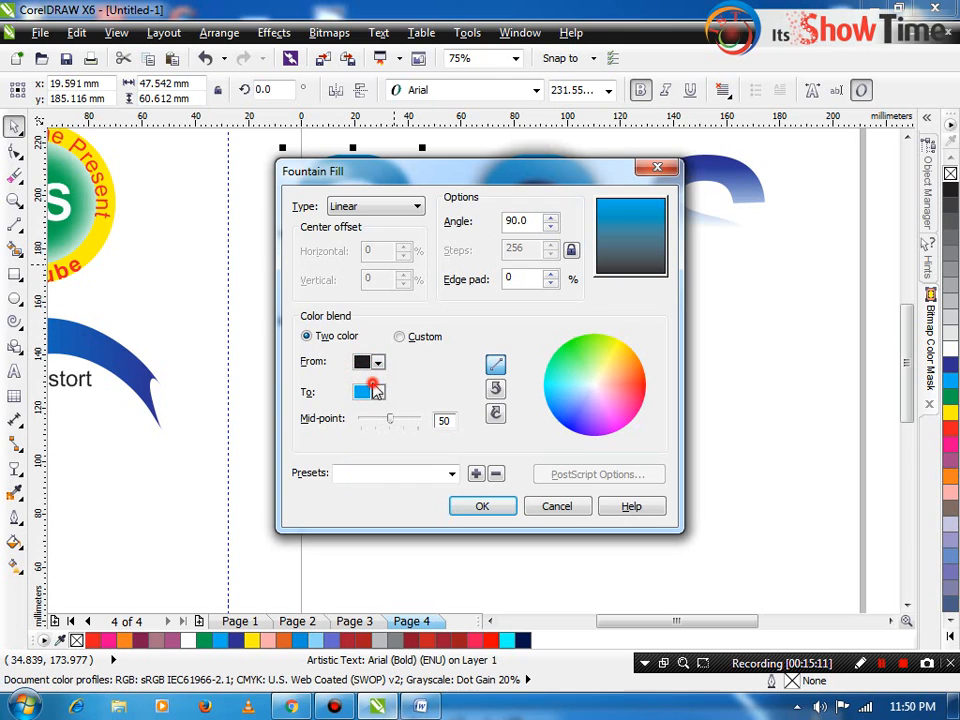
pyautogui.click(377, 392)
pyautogui.click(422, 470)
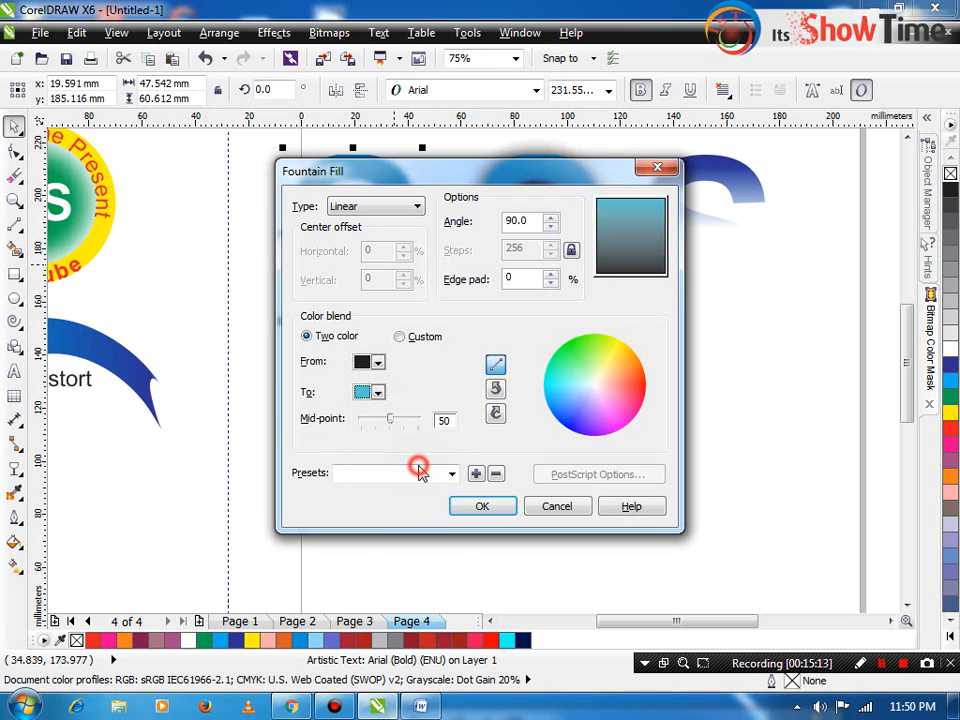
pyautogui.click(468, 506)
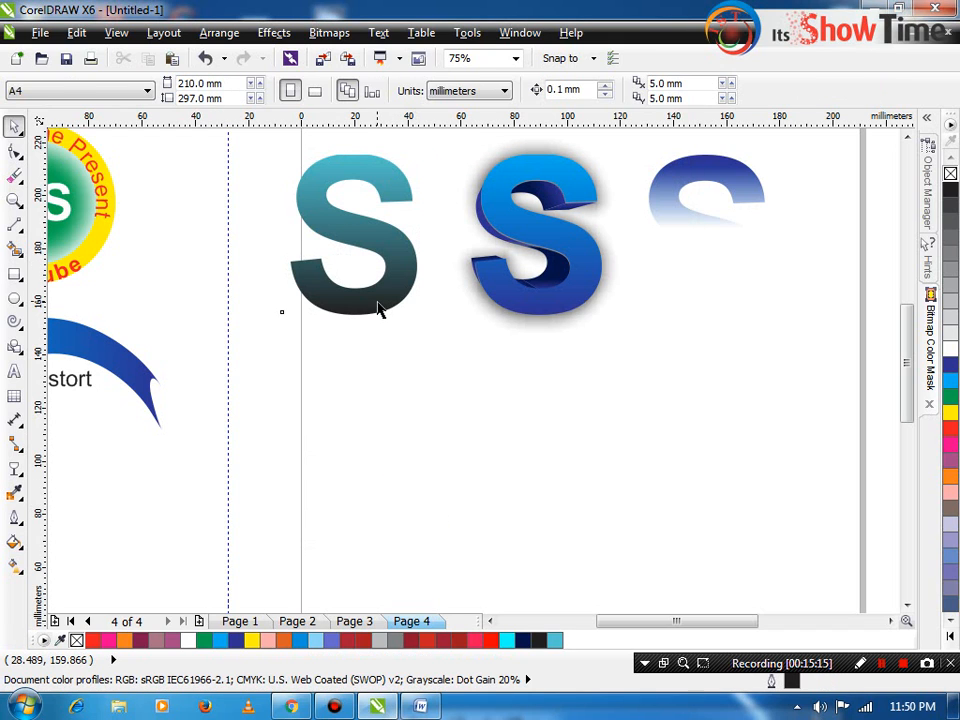
# - Change the teal end of the S copy's linear fountain fill to dark blue, keeping the black start colour
pyautogui.click(377, 303)
pyautogui.press('F11')
pyautogui.click(377, 392)
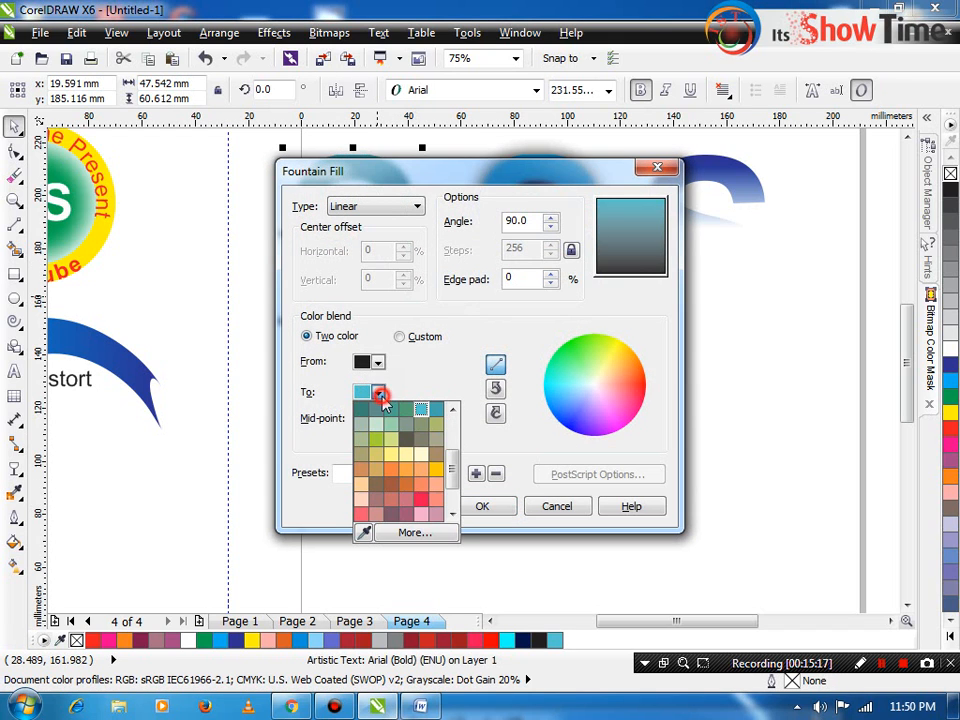
pyautogui.moveTo(453, 460); pyautogui.dragTo(454, 429)
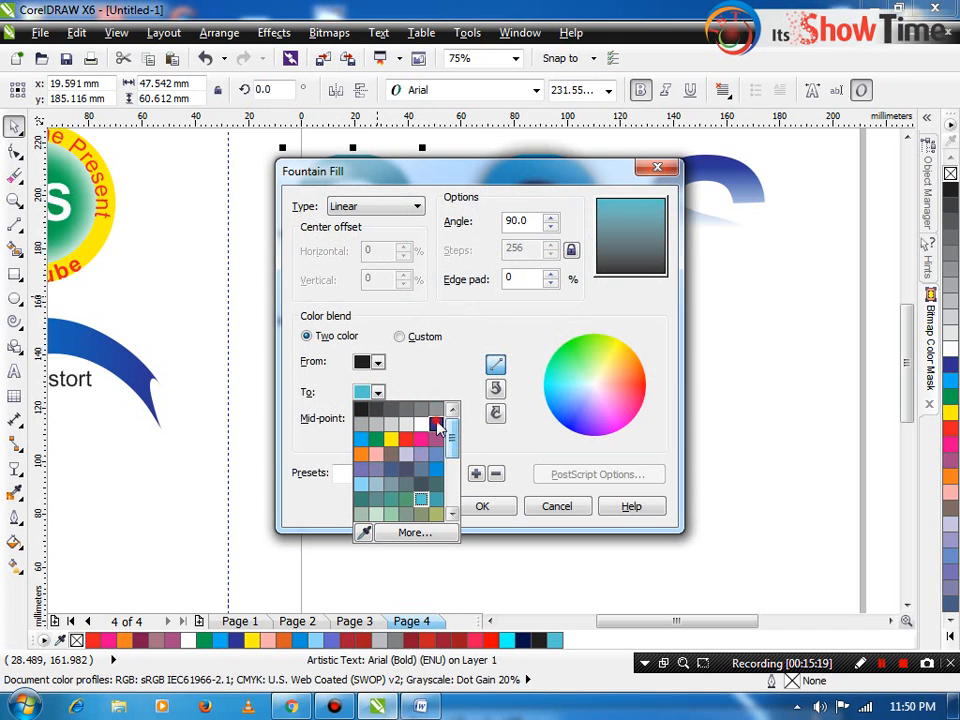
pyautogui.click(421, 414)
pyautogui.click(481, 504)
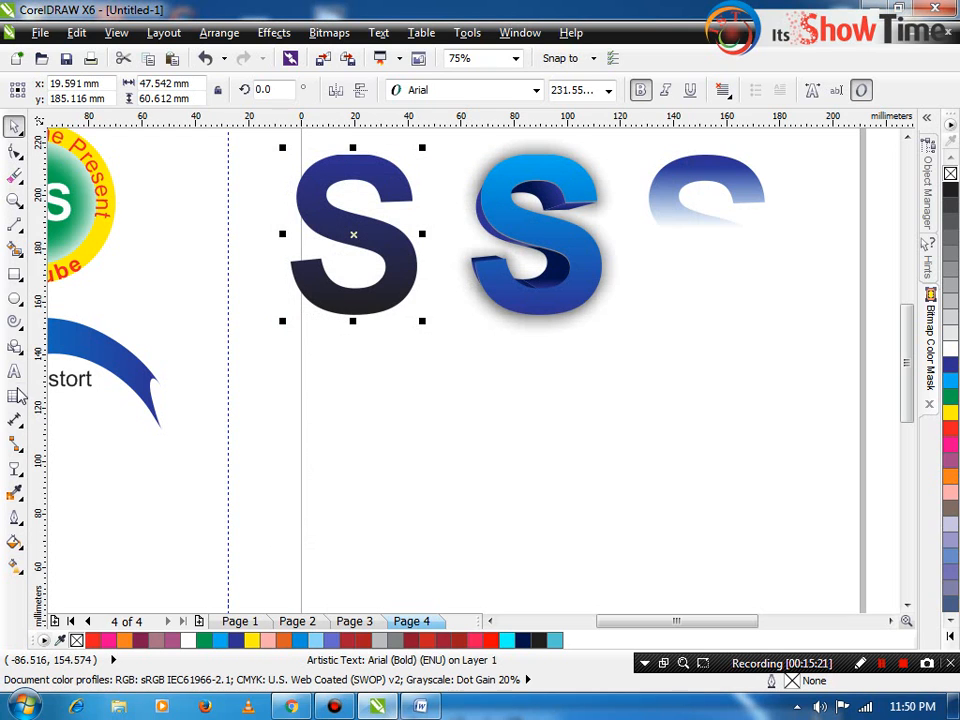
# - Apply a linear transparency to the dark blue S copy, fading it out from its lower edge upward to about its middle
pyautogui.click(14, 467)
pyautogui.moveTo(358, 316); pyautogui.dragTo(360, 261)
pyautogui.press('space')
# - Centre both faded S copies horizontally on the original 3D S so they overlay its face
pyautogui.keyDown('shift'); pyautogui.click(489, 304); pyautogui.keyUp('shift')
pyautogui.press('c')
pyautogui.click(498, 378)
pyautogui.click(708, 170)
pyautogui.keyDown('shift'); pyautogui.click(575, 163); pyautogui.keyUp('shift')
pyautogui.press('c')
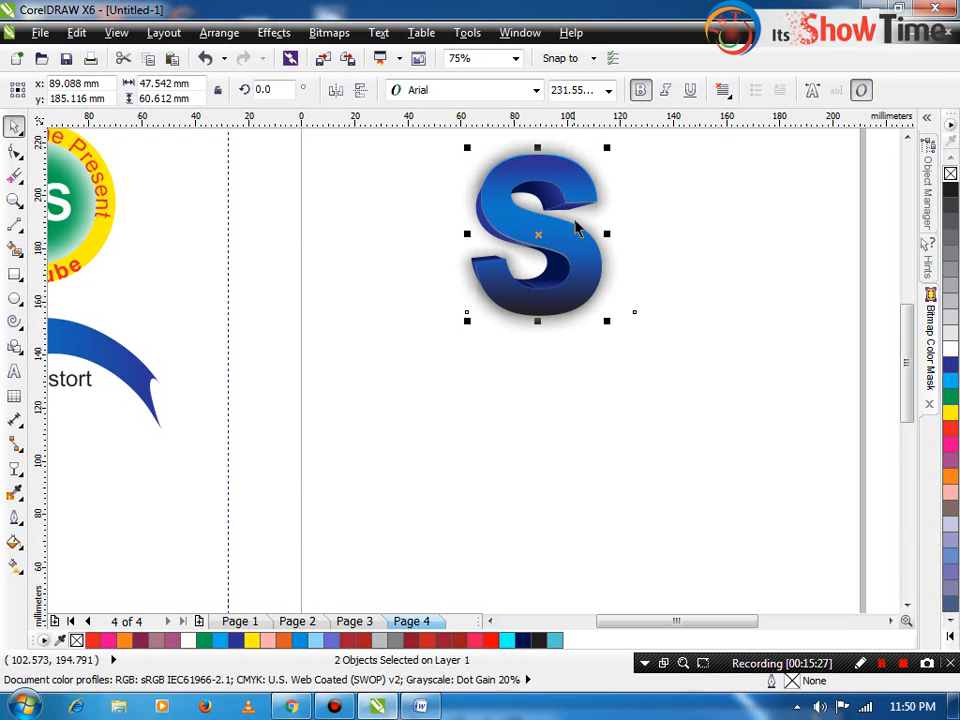
# - Select all the pieces of the finished 3D S and group them into one object
pyautogui.click(617, 400)
pyautogui.press('z')
pyautogui.moveTo(638, 146); pyautogui.dragTo(390, 330)
pyautogui.press('space')
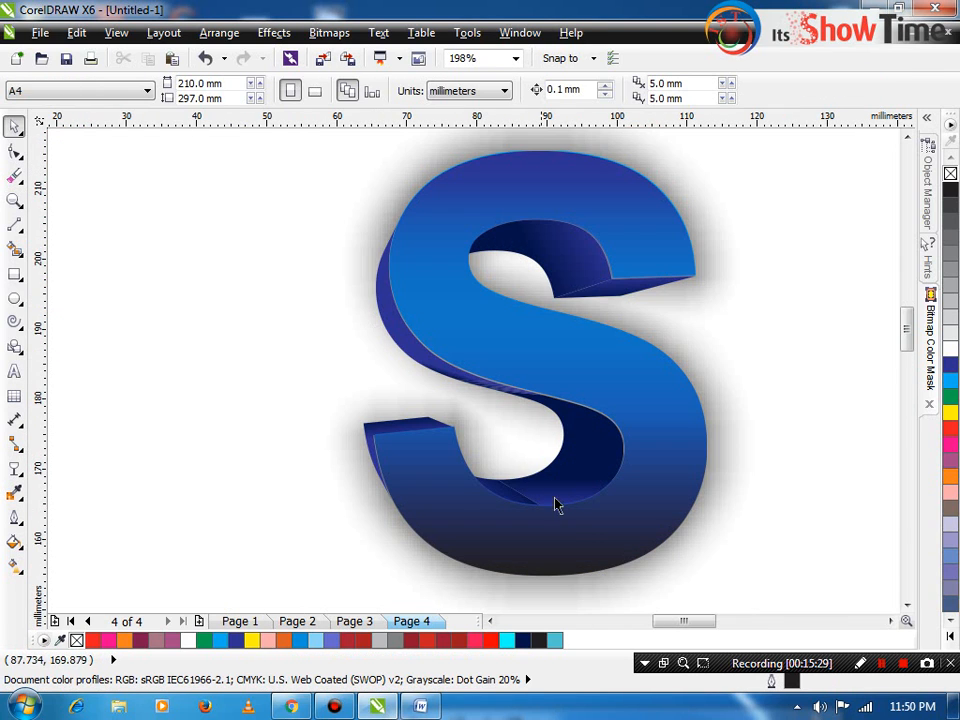
pyautogui.click(585, 556)
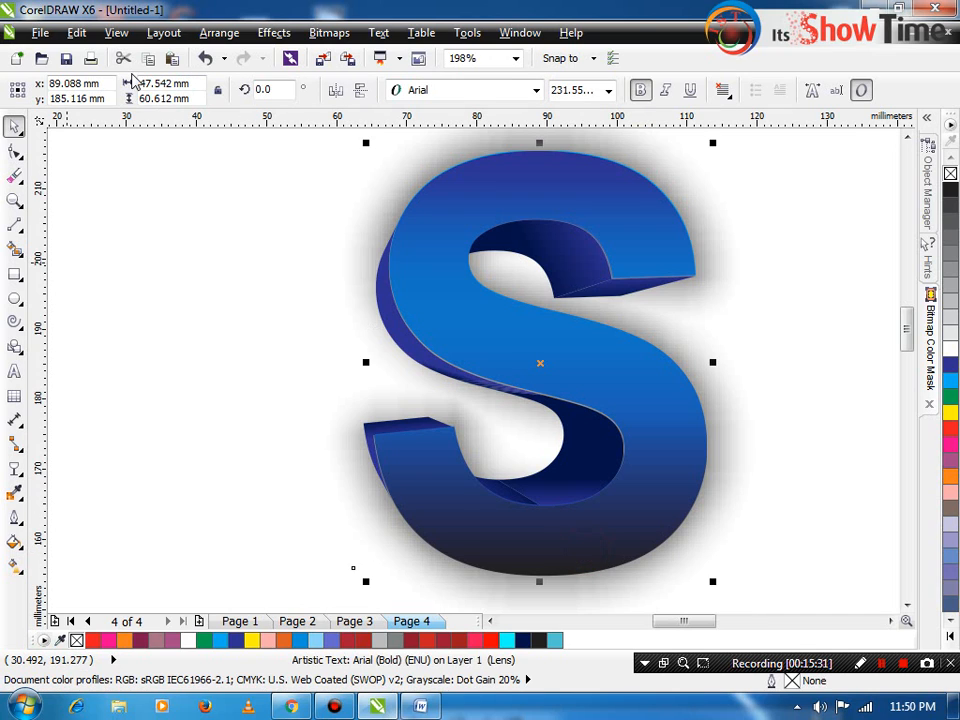
pyautogui.scroll(-5, 545, 196)
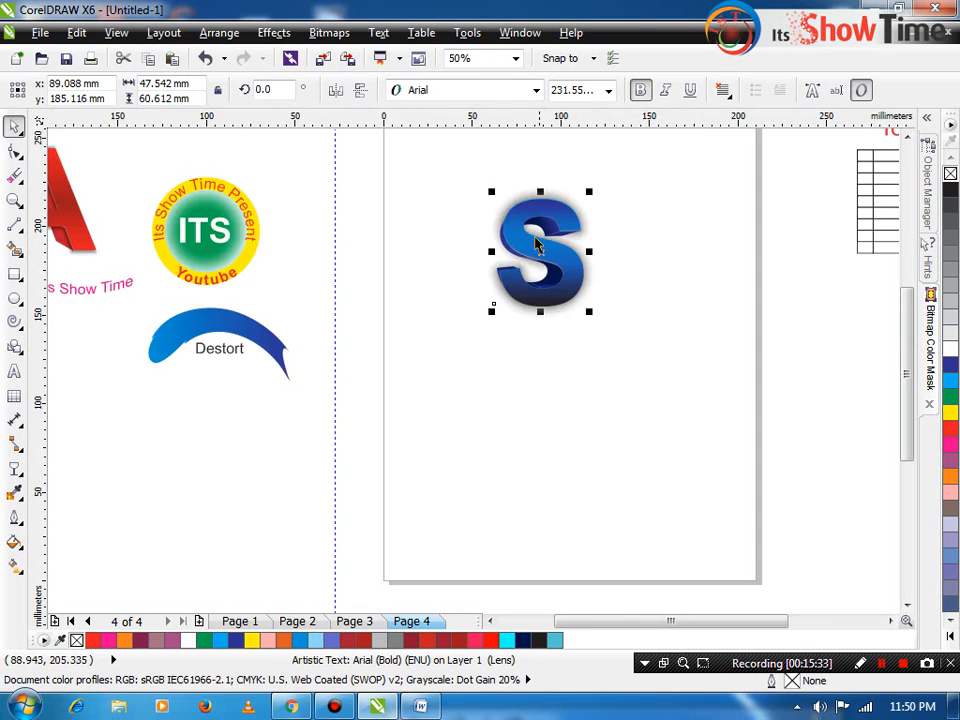
pyautogui.click(534, 364)
pyautogui.click(638, 343)
pyautogui.moveTo(446, 63); pyautogui.dragTo(445, 191)
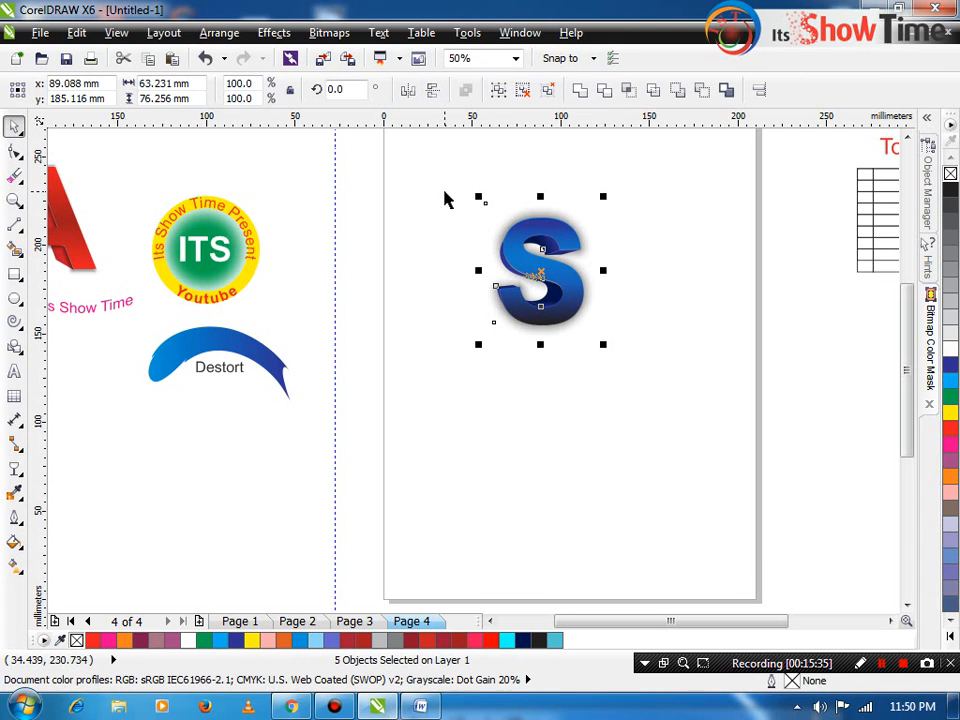
pyautogui.hotkey('ctrl', 'g')
# - Move the grouped 3D S off the page, leaving the page area free for new artwork
pyautogui.scroll(-2, 489, 232)
pyautogui.moveTo(513, 240); pyautogui.dragTo(716, 298)
pyautogui.click(677, 420)
# - Add the artistic text "Its Show Time" in Arial 24 pt on the empty page and make it bold
pyautogui.press('F2')
pyautogui.moveTo(647, 212); pyautogui.dragTo(371, 376)
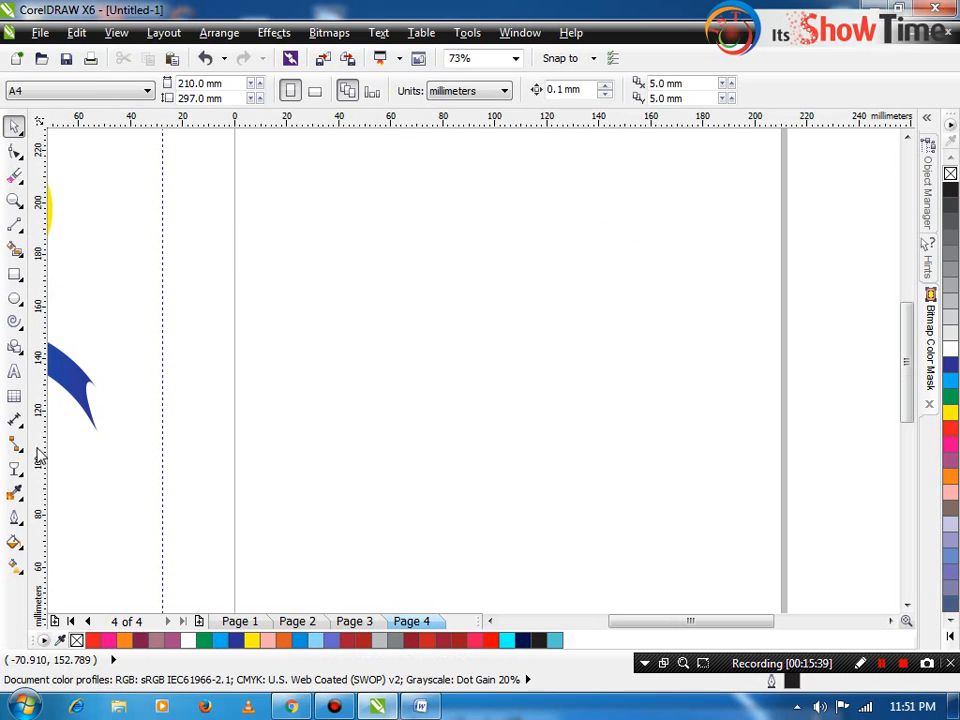
pyautogui.click(14, 374)
pyautogui.click(278, 372)
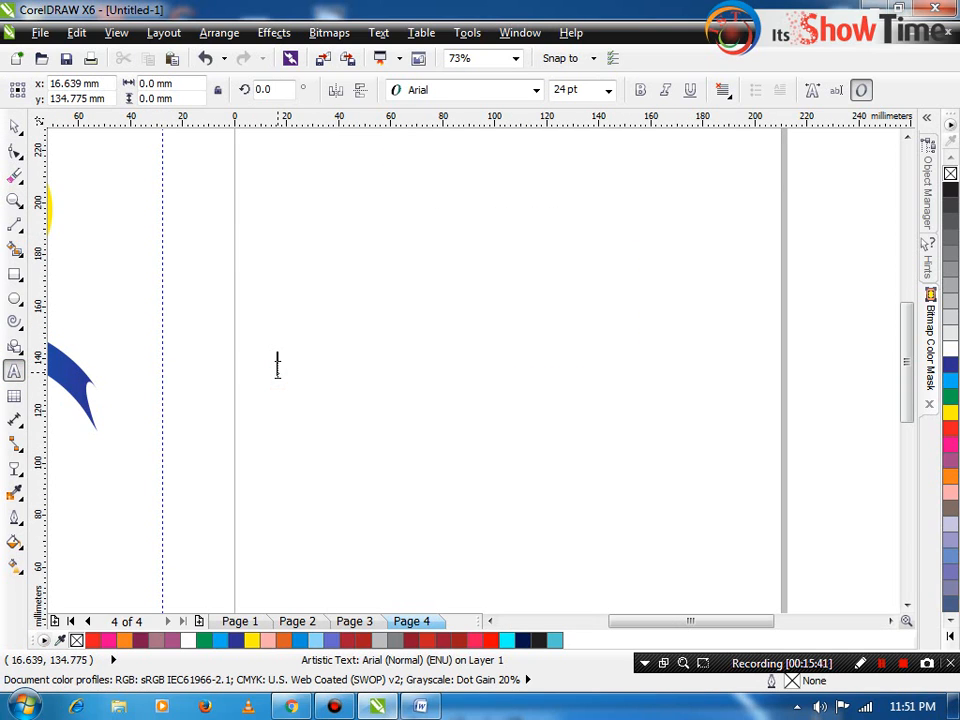
pyautogui.write('Its Show Time')
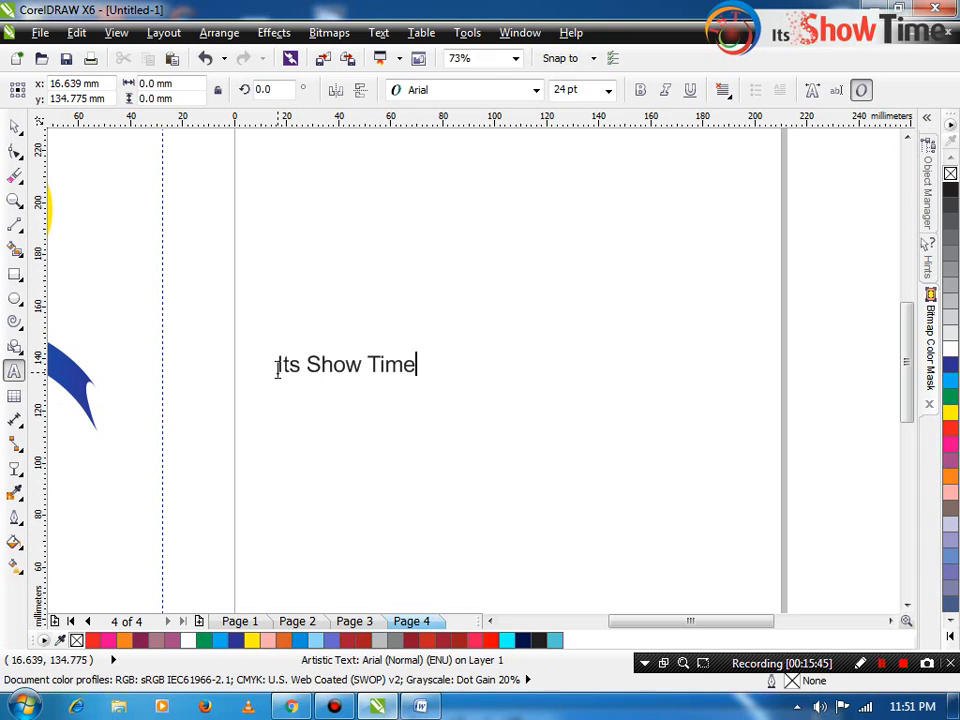
pyautogui.hotkey('ctrl', 'space')
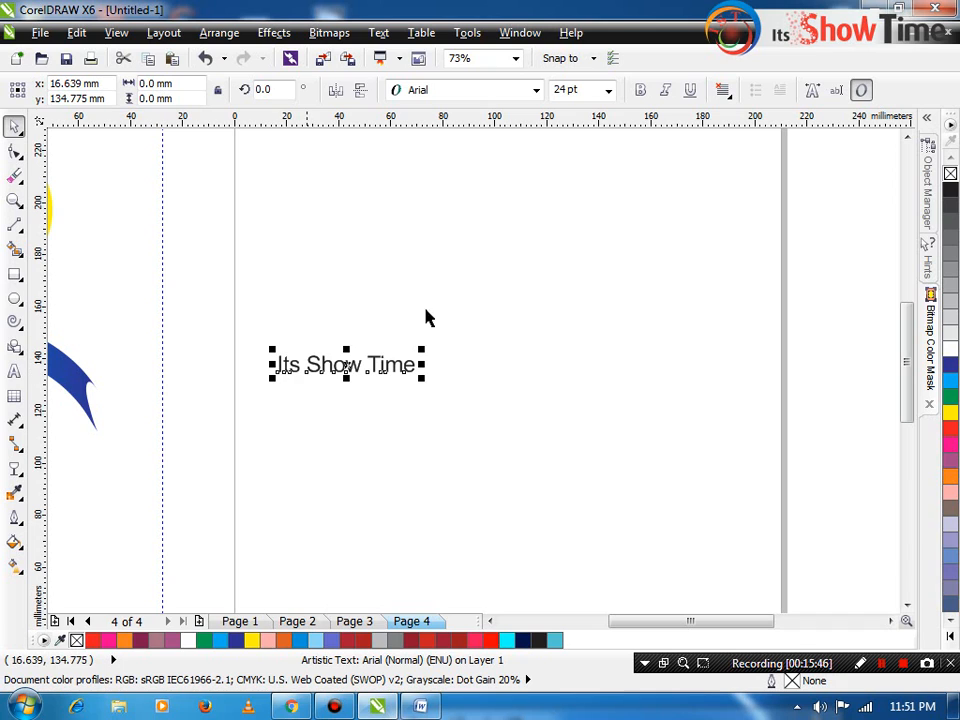
pyautogui.click(640, 90)
pyautogui.hotkey('shift', 'F2')
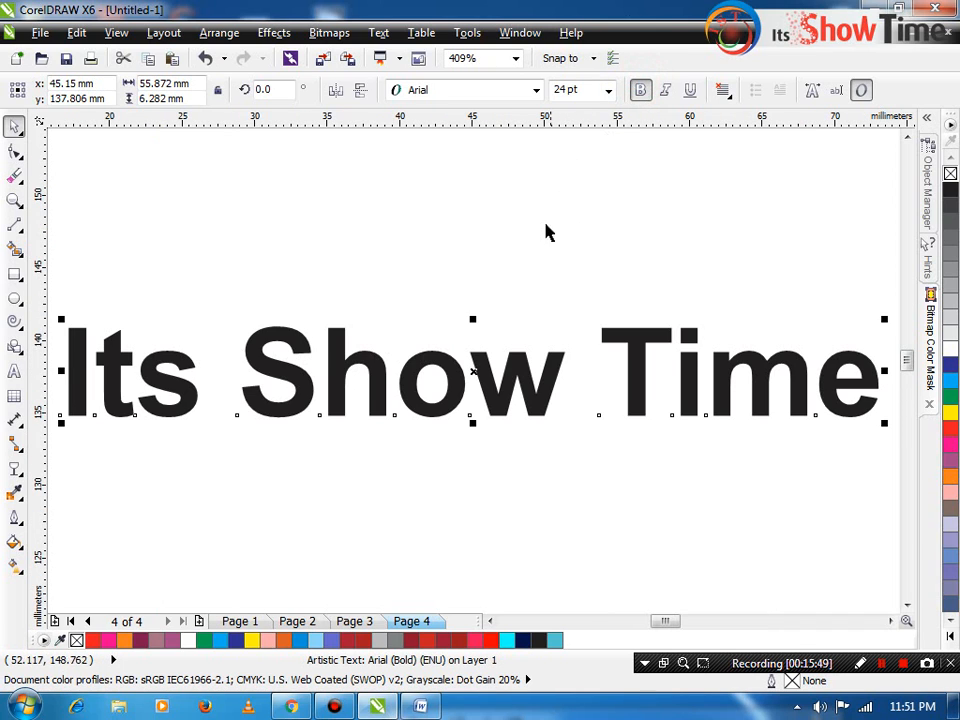
# - Fill the "Its Show Time" text with red
pyautogui.click(15, 476)
pyautogui.click(208, 382)
pyautogui.click(472, 370)
pyautogui.click(950, 430)
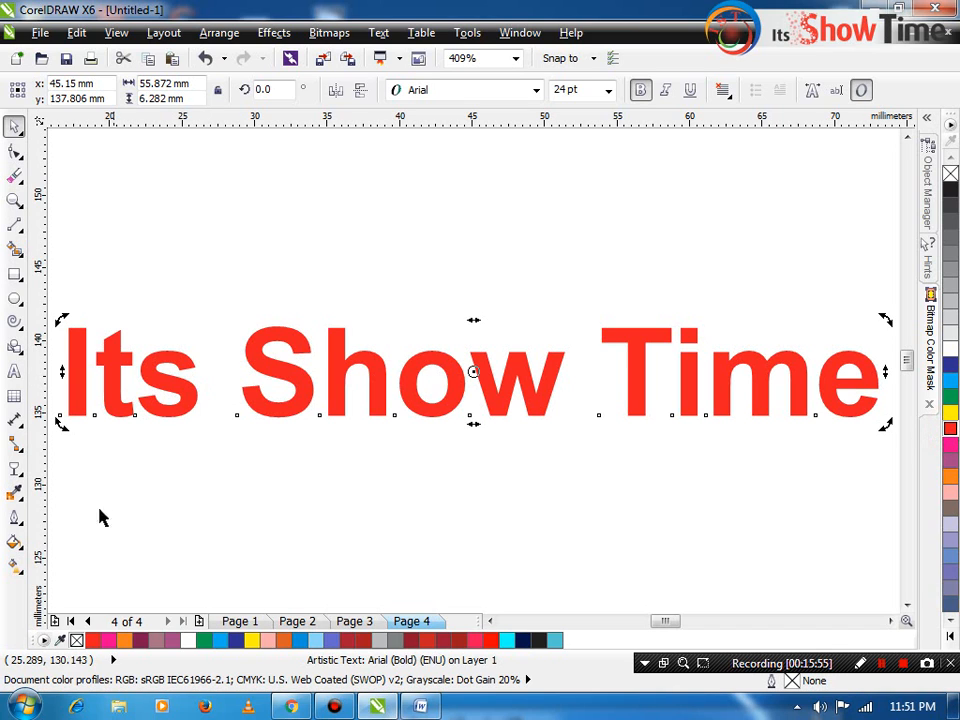
# - Extrude the red text toward a vanishing point near the middle of the text, with a depth of 20
pyautogui.click(15, 468)
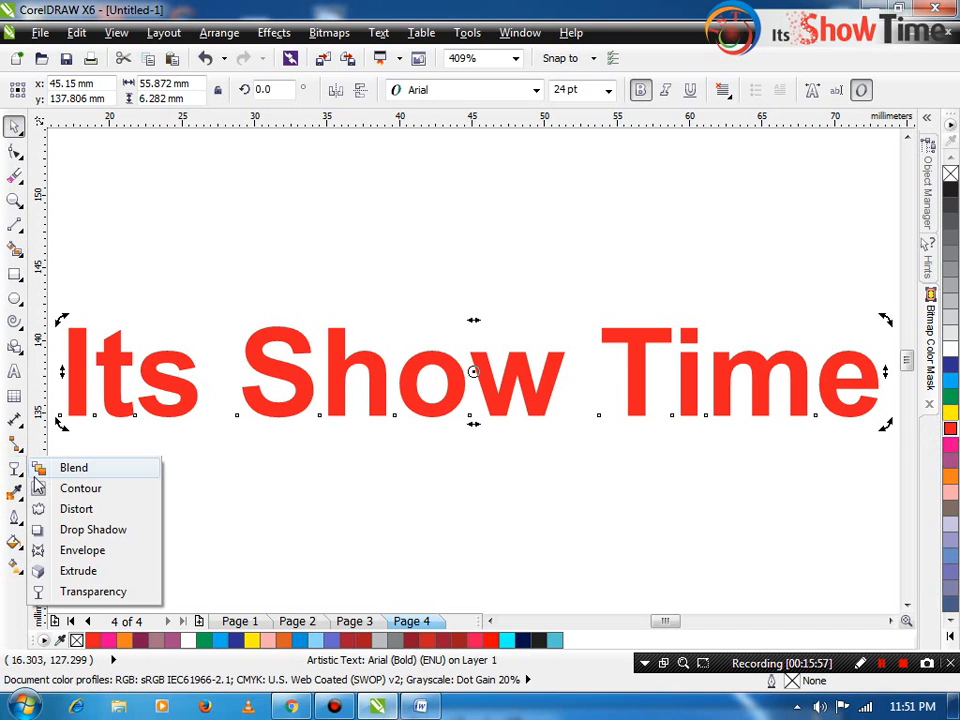
pyautogui.click(113, 574)
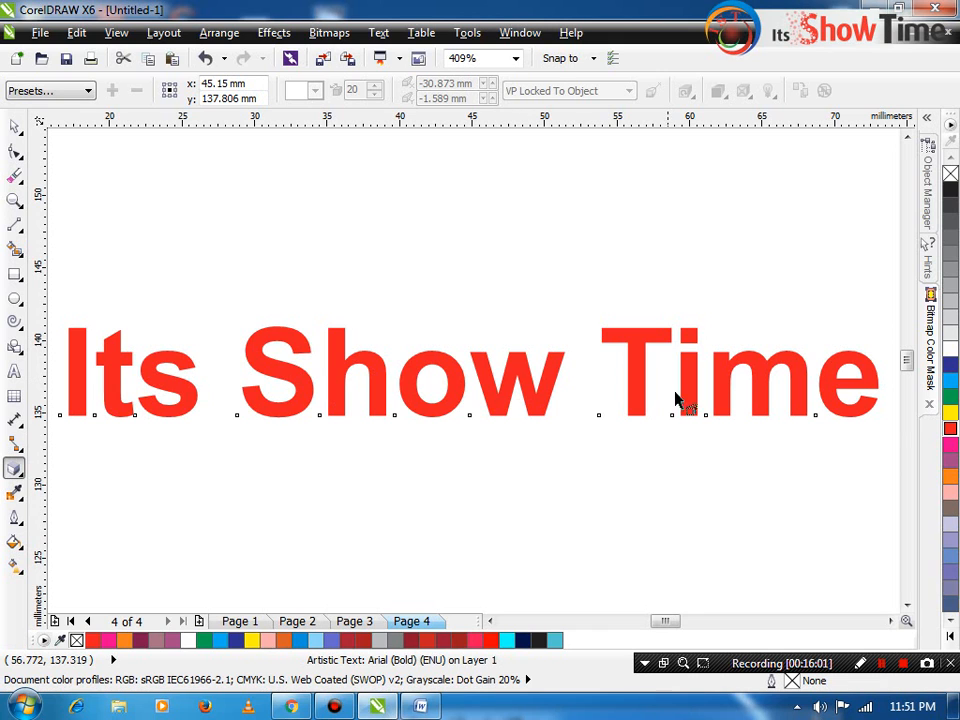
pyautogui.moveTo(872, 395); pyautogui.dragTo(499, 371)
pyautogui.press('space')
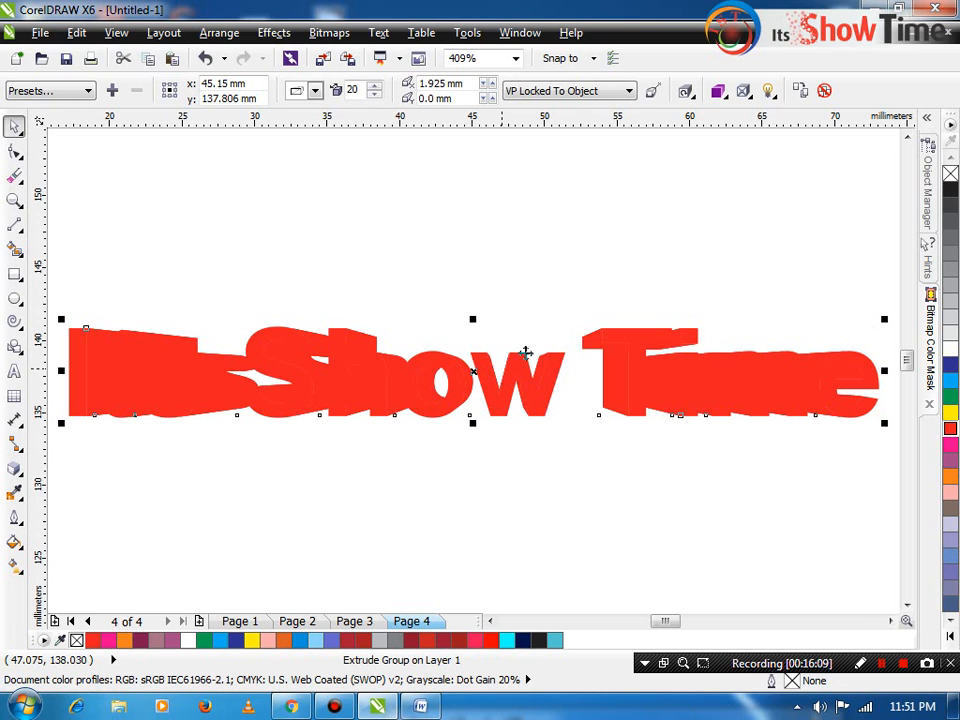
# - Remove the fill of the extruded text and give it a black outline
pyautogui.click(950, 174)
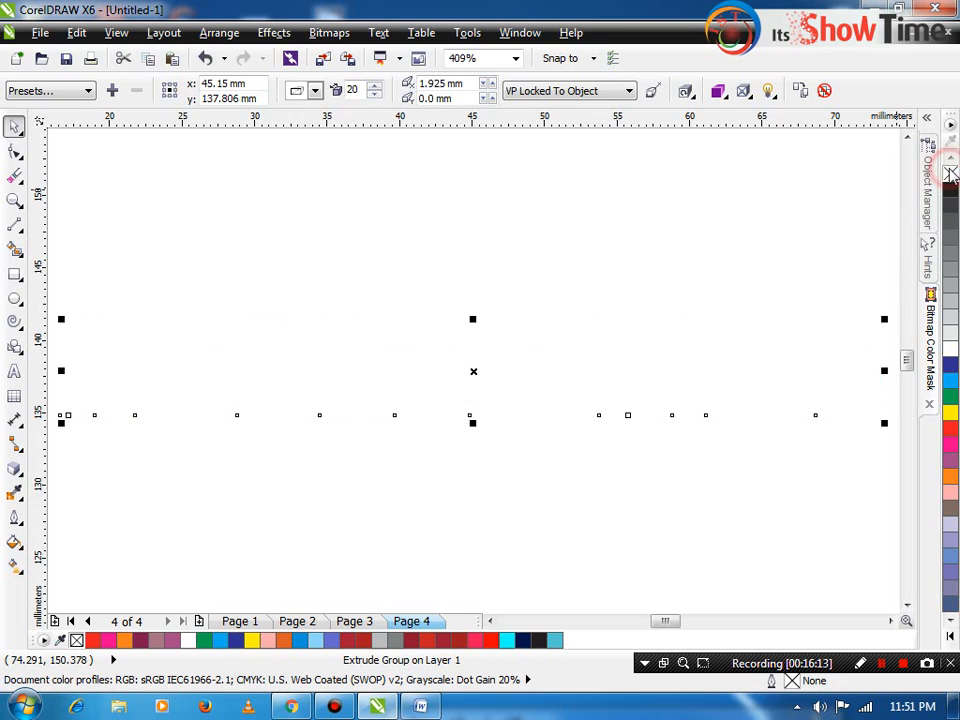
pyautogui.rightClick(949, 190)
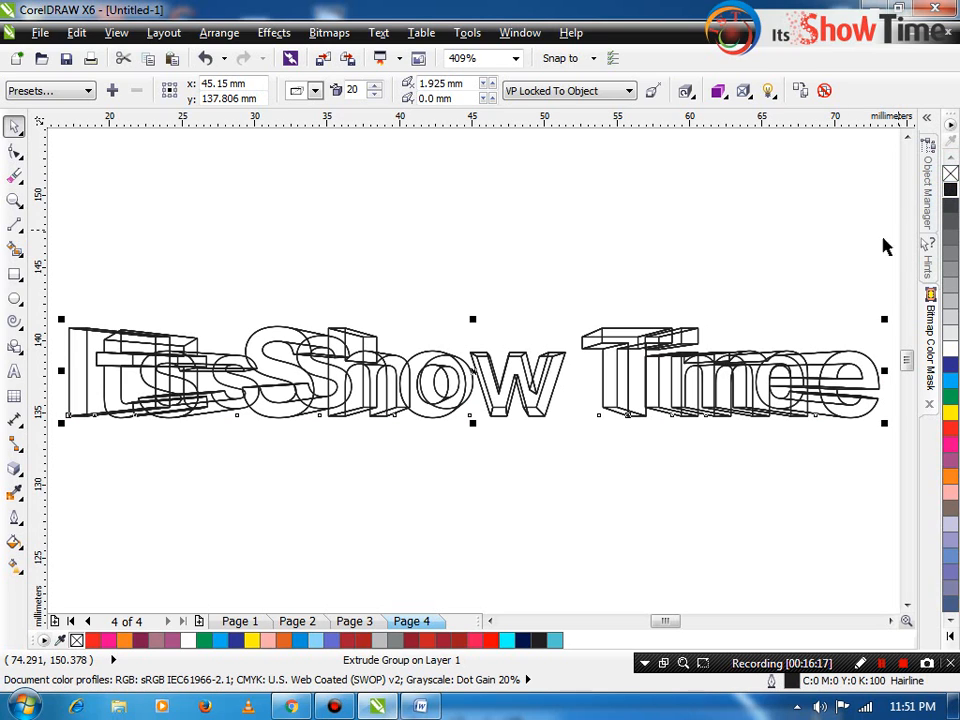
pyautogui.press('z')
pyautogui.click(578, 294)
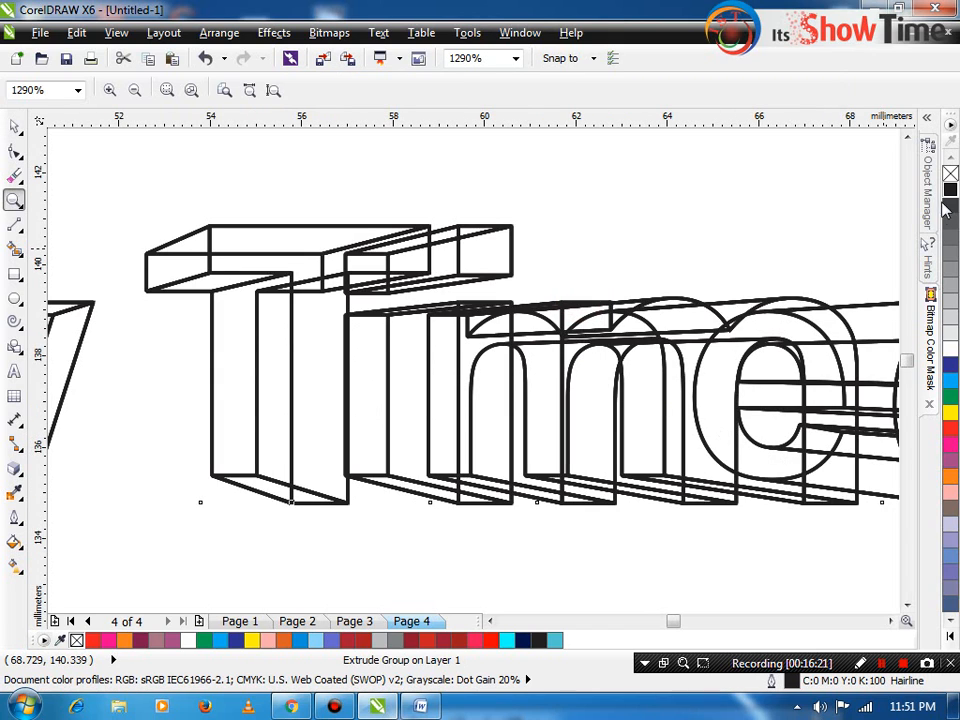
# - Fill the extruded text with red again and remove its outline
pyautogui.click(953, 430)
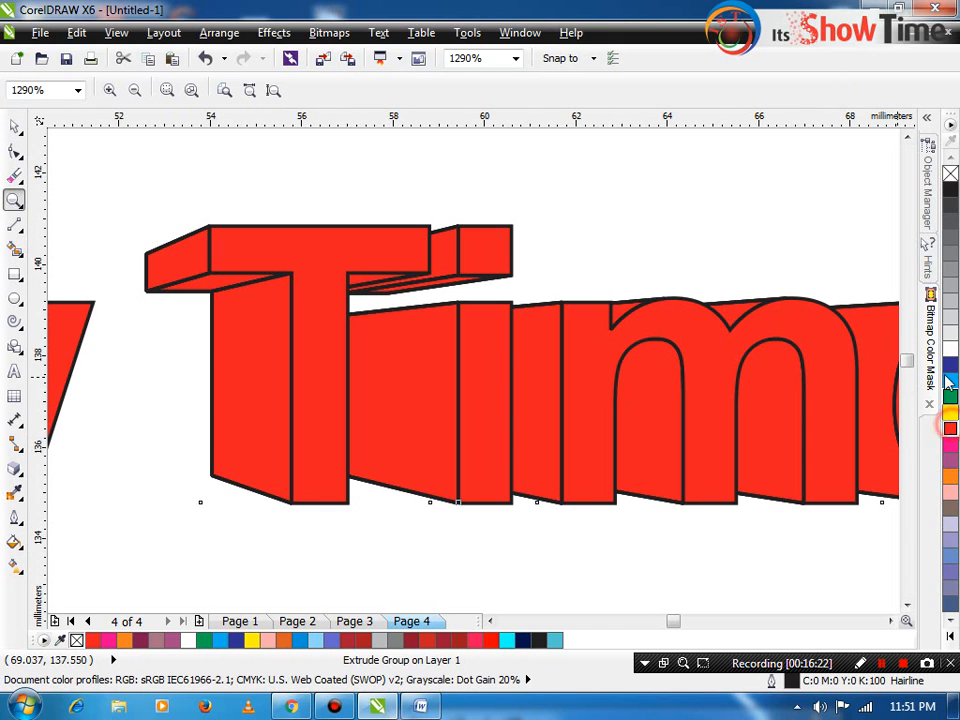
pyautogui.rightClick(951, 175)
pyautogui.scroll(-2, 364, 227)
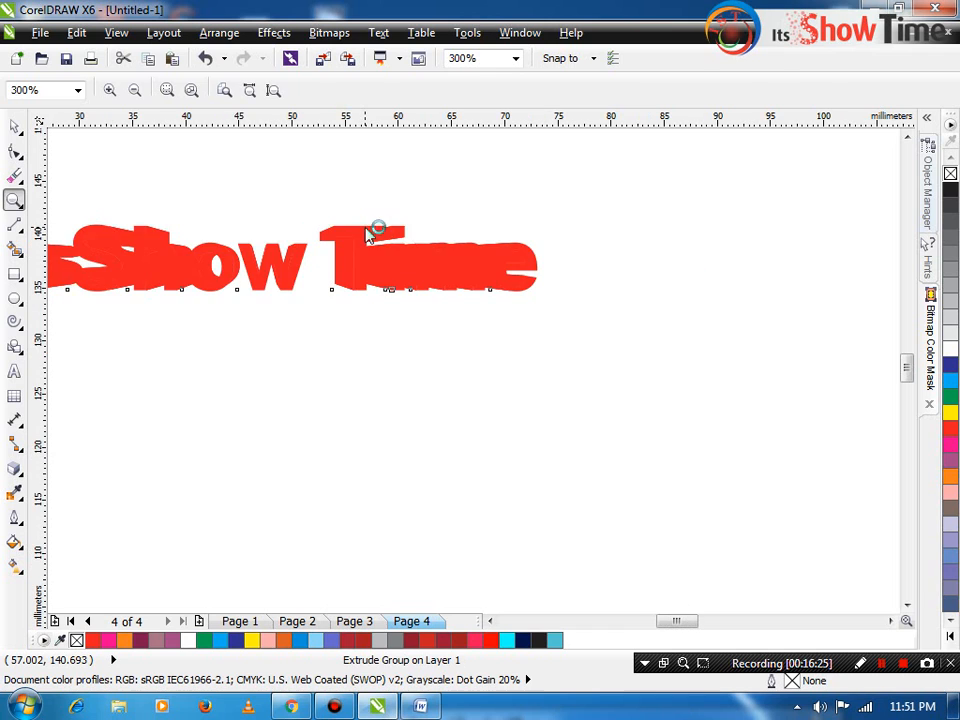
# - Move the extruded text about 15 mm to the right and shade its extrusion from red to black
pyautogui.press('space')
pyautogui.moveTo(352, 258); pyautogui.dragTo(508, 286)
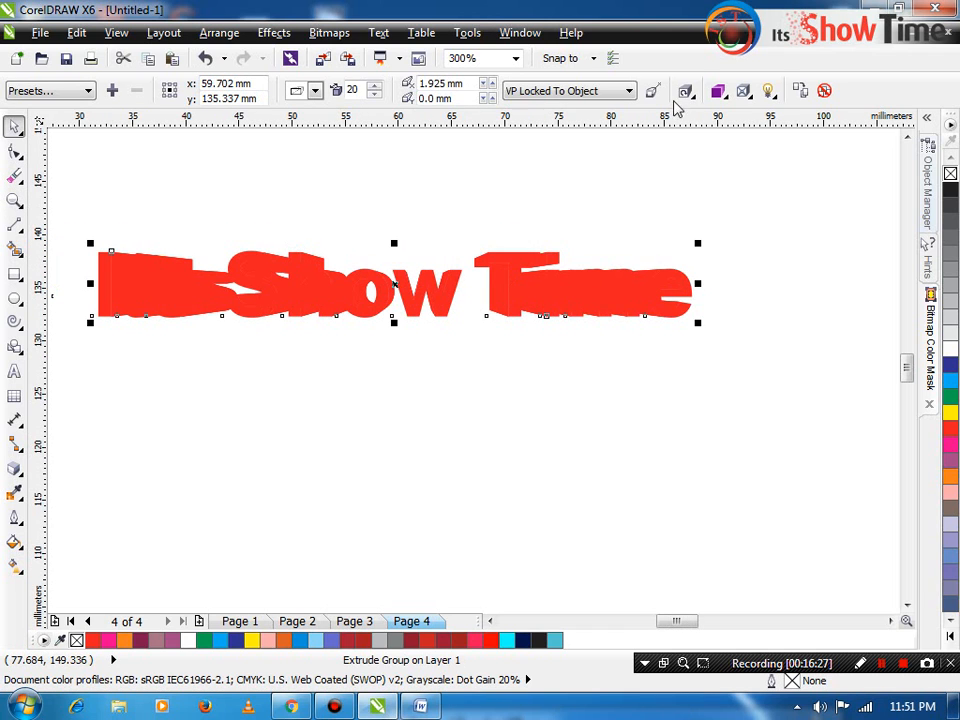
pyautogui.click(719, 92)
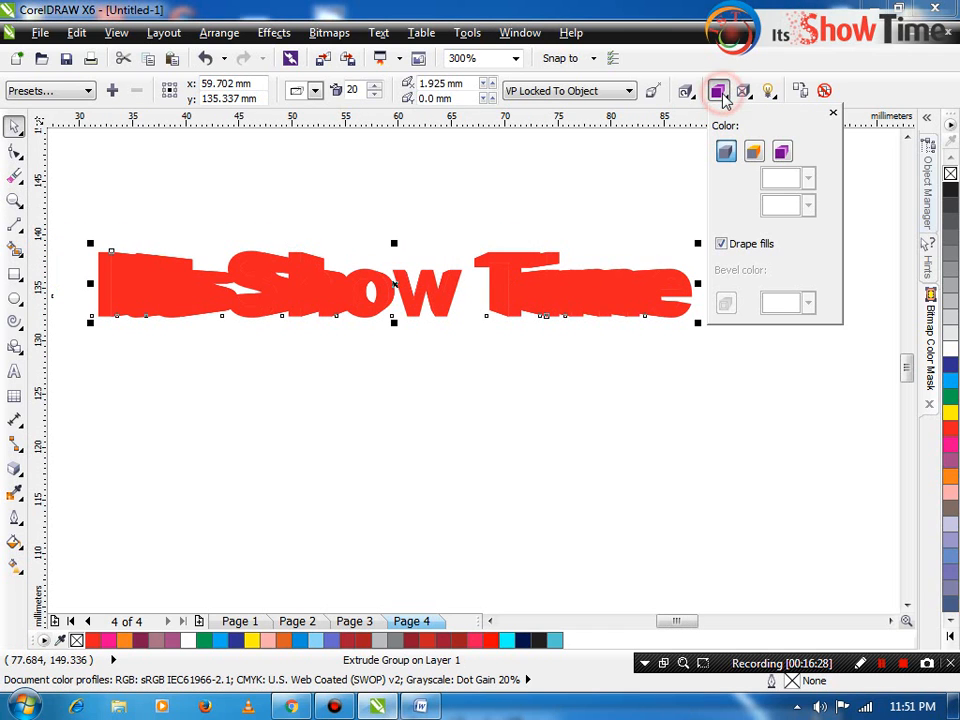
pyautogui.click(782, 151)
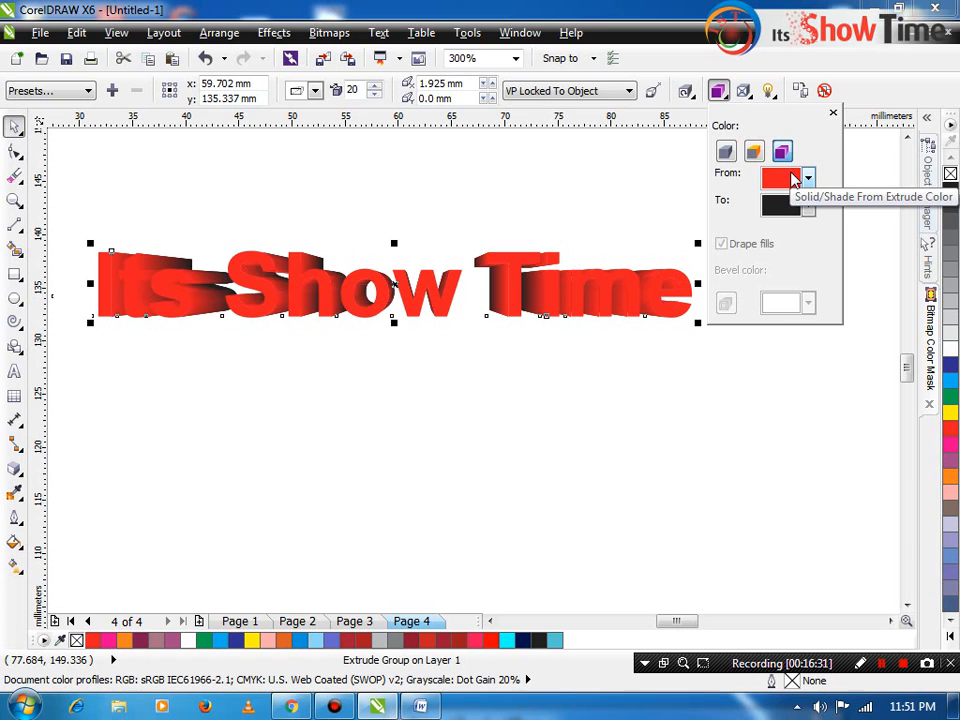
pyautogui.click(501, 356)
# - Examine the shaded extrusion up close on the word "Time" and across the whole text
pyautogui.press('a')
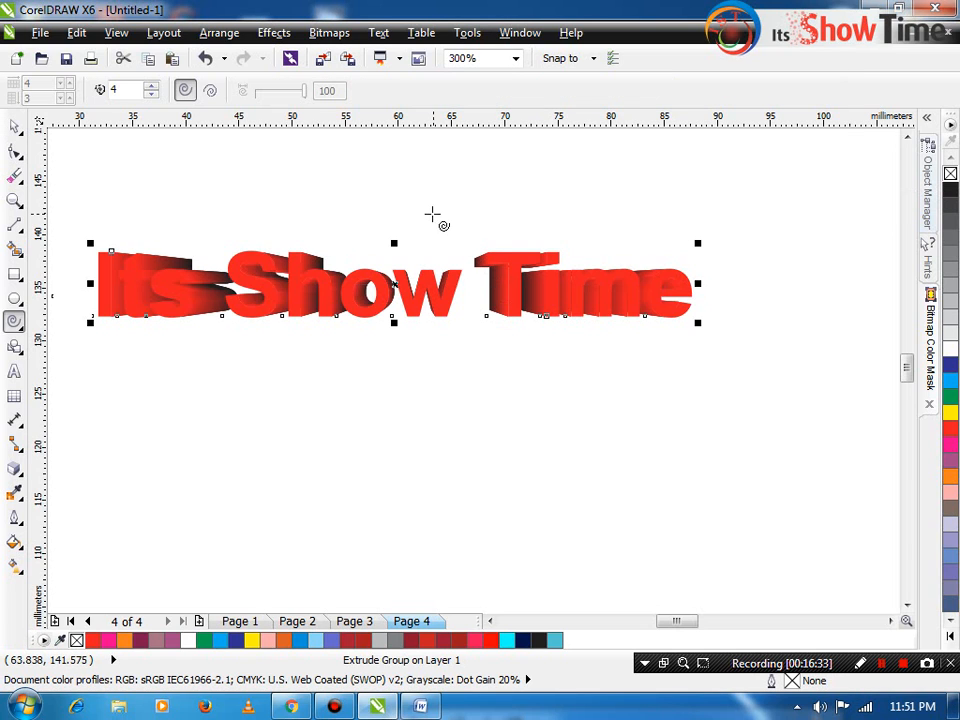
pyautogui.press('space')
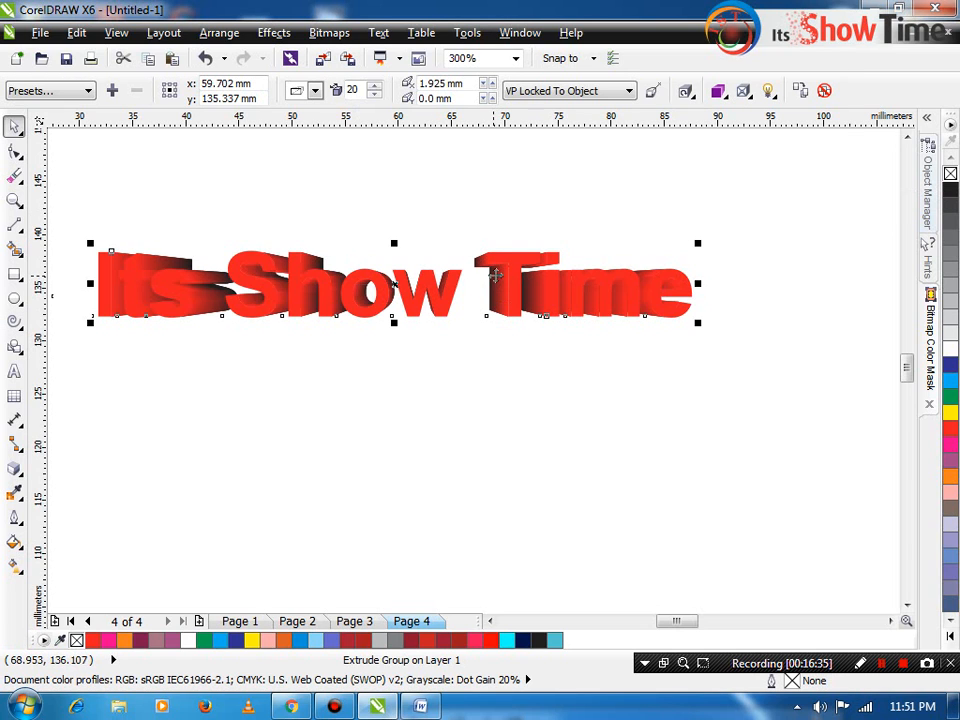
pyautogui.press('z')
pyautogui.moveTo(444, 242); pyautogui.dragTo(778, 371)
pyautogui.press('space')
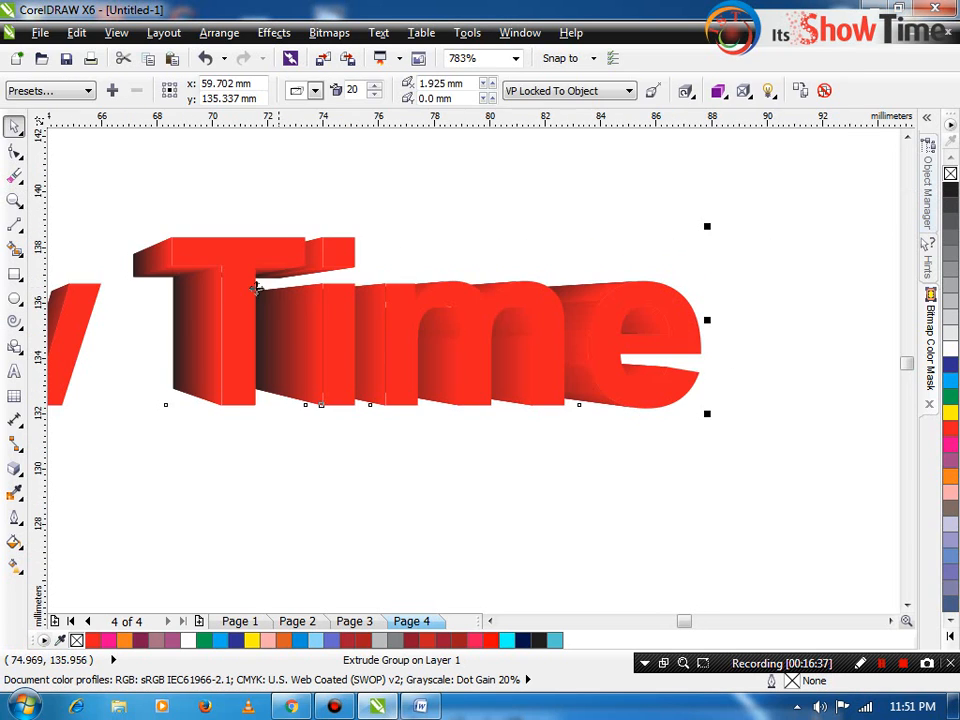
pyautogui.scroll(-3, 140, 297)
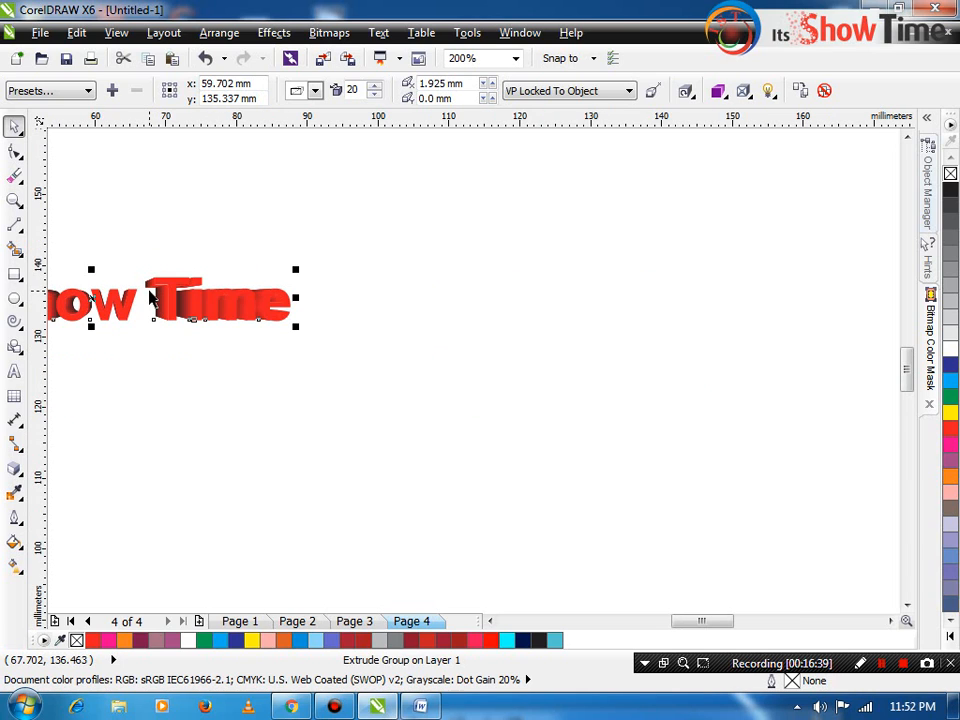
pyautogui.hotkey('shift', 'F2')
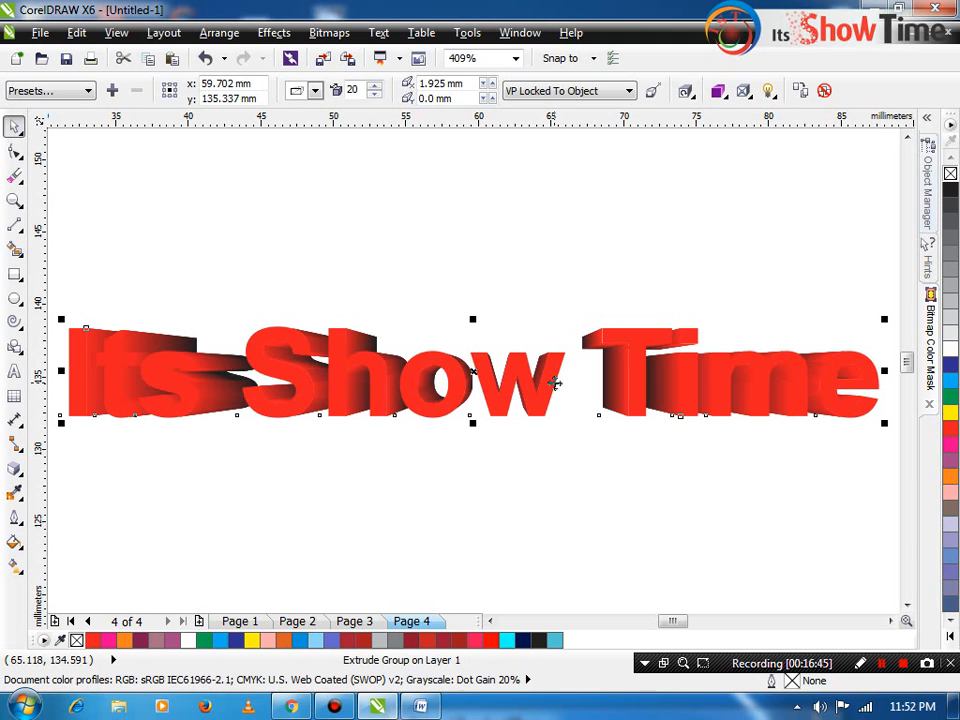
# - Undo the shading, move, fill, outline and extrusion changes back to the flat red text
pyautogui.hotkey('ctrl', 'z')
pyautogui.hotkey('ctrl', 'z')
pyautogui.hotkey('ctrl', 'z')
pyautogui.hotkey('ctrl', 'z')
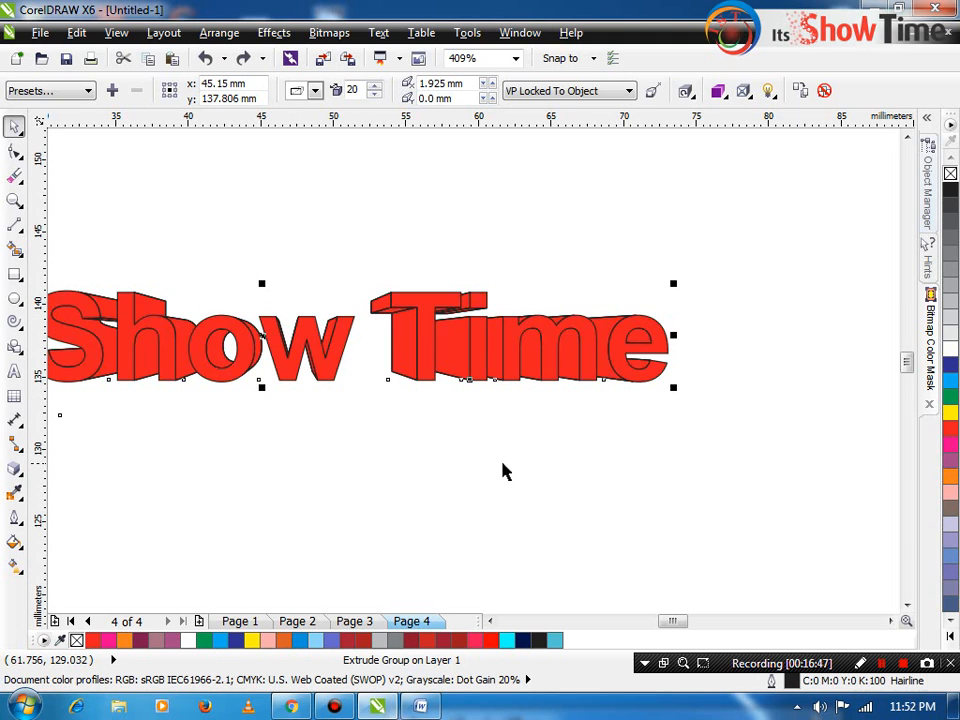
pyautogui.scroll(-1, 451, 443)
pyautogui.hotkey('ctrl', 'z')
pyautogui.hotkey('ctrl', 'z')
pyautogui.hotkey('ctrl', 'z')
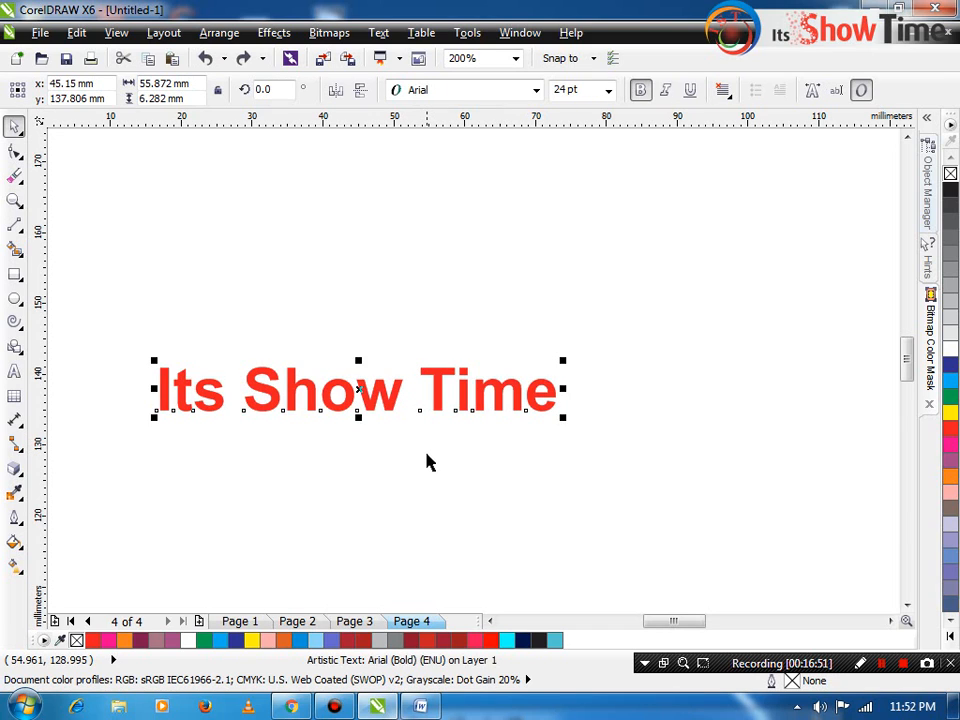
# - Break the "Its Show Time" text apart into separate words
pyautogui.hotkey('ctrl', 'k')
pyautogui.click(427, 455)
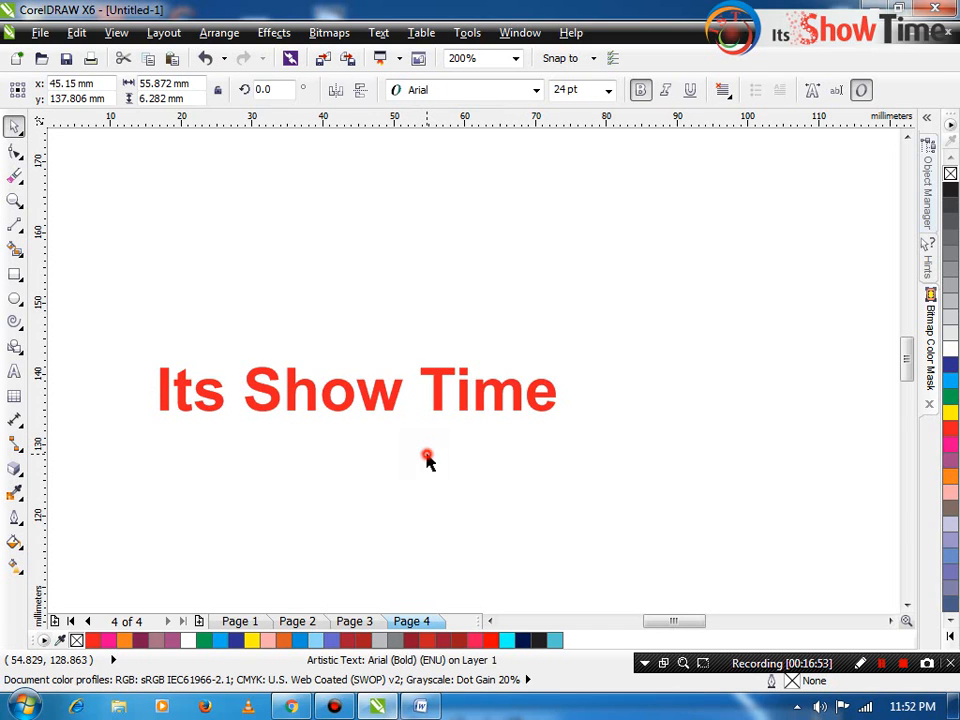
pyautogui.click(203, 392)
pyautogui.click(336, 396)
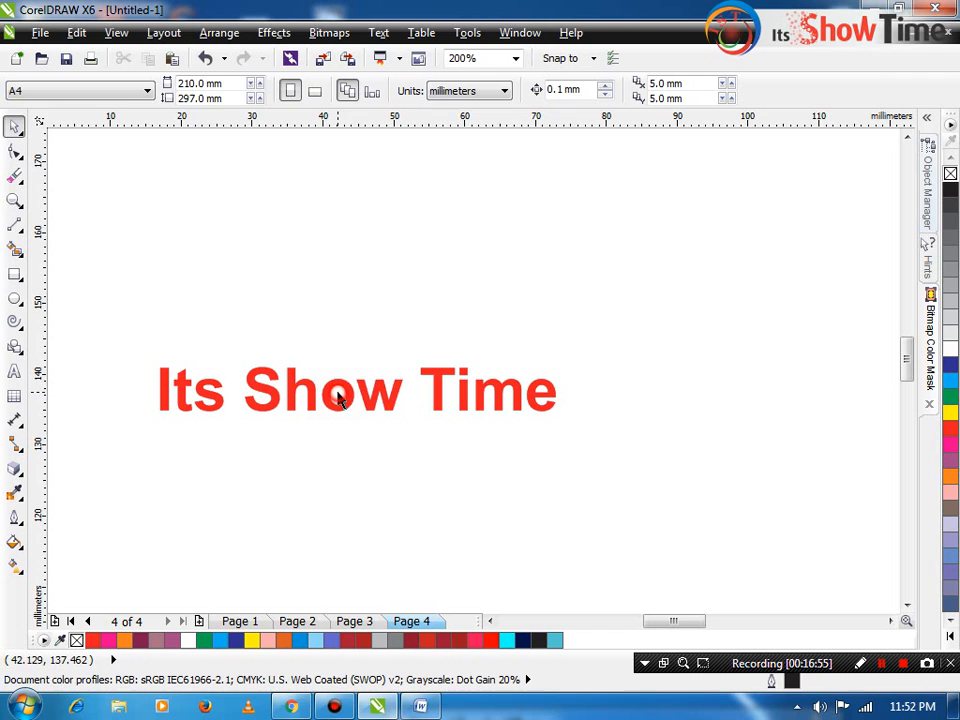
pyautogui.click(443, 402)
pyautogui.click(236, 381)
pyautogui.press('z')
pyautogui.moveTo(152, 355); pyautogui.dragTo(522, 436)
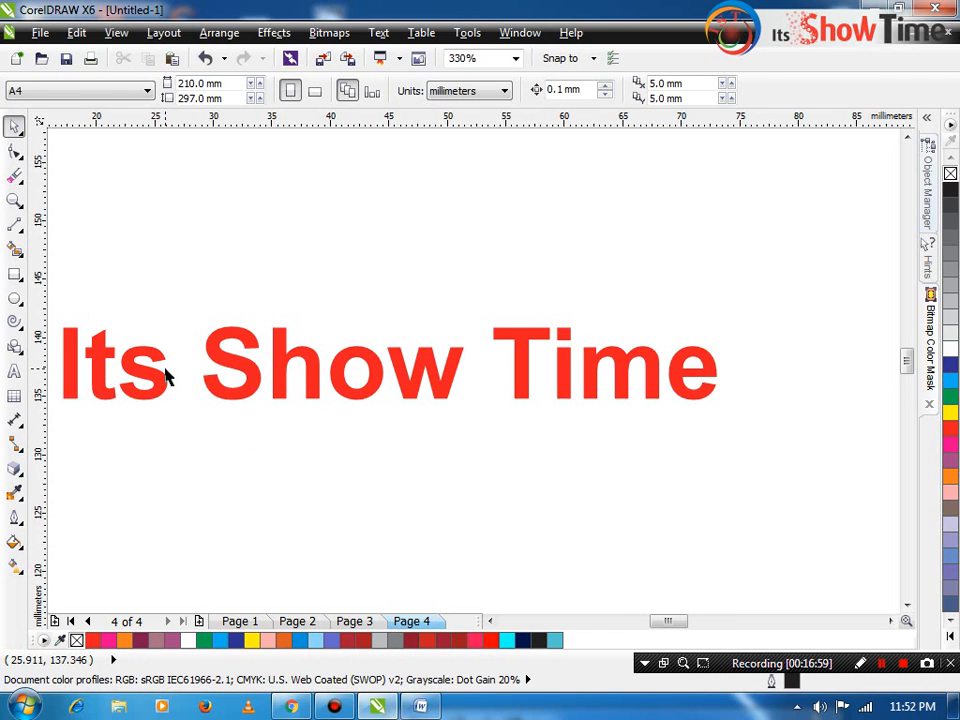
# - Extrude the word "Its" with its vanishing point about 6.3 mm to the left and shade the extrusion from red to black
pyautogui.click(139, 381)
pyautogui.click(12, 469)
pyautogui.moveTo(161, 383); pyautogui.dragTo(125, 362)
pyautogui.click(718, 90)
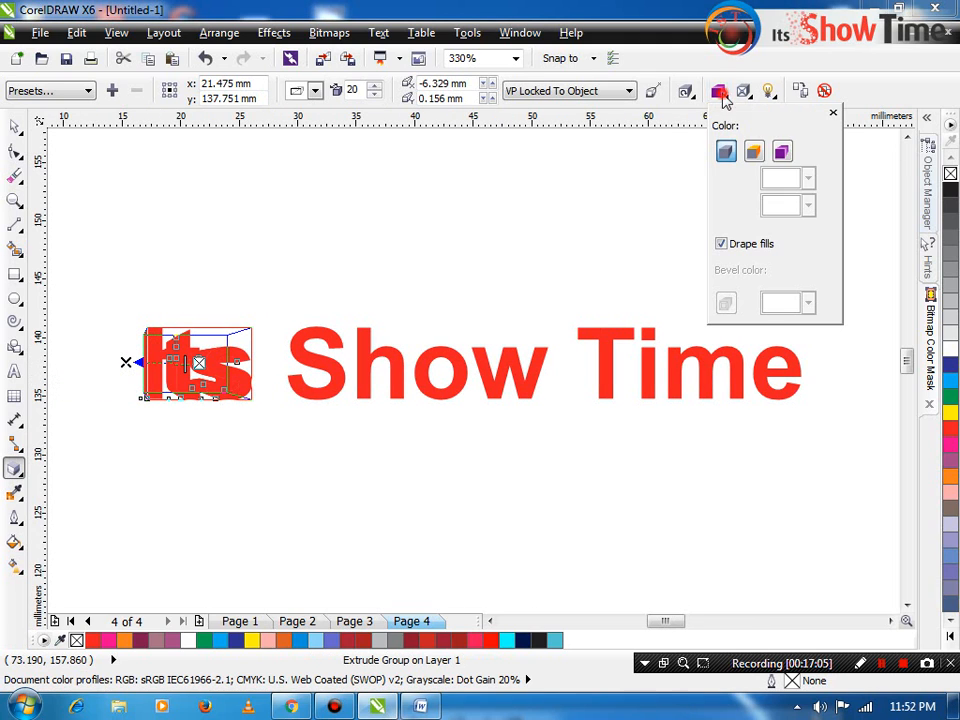
pyautogui.click(782, 151)
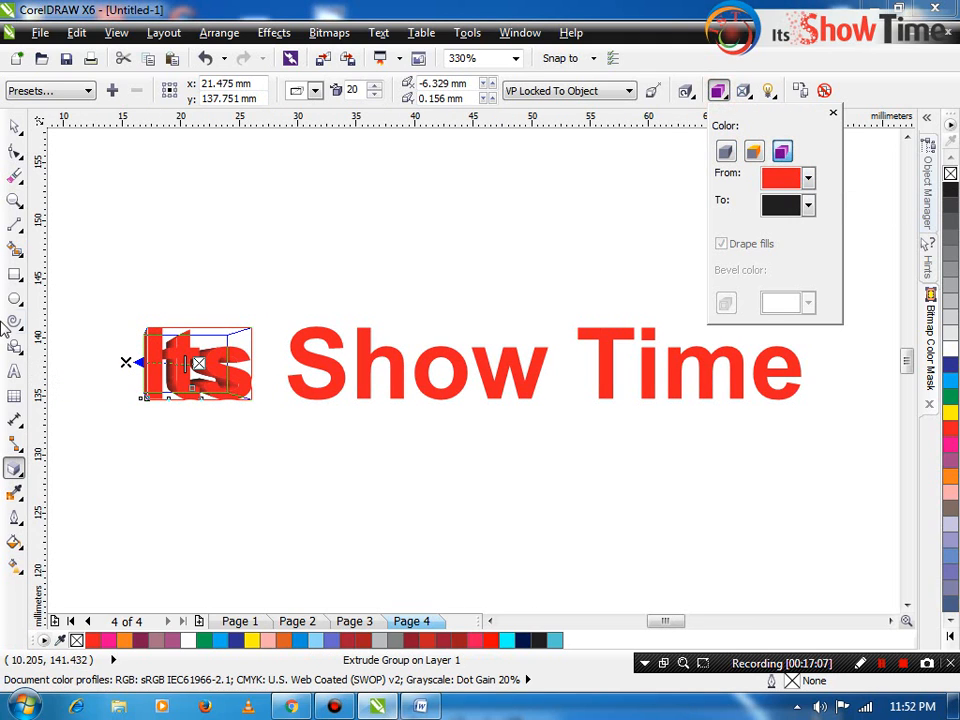
# - Examine the shaded extrusion on the word "Its" up close and beside the rest of the text
pyautogui.click(105, 349)
pyautogui.press('space')
pyautogui.press('z')
pyautogui.moveTo(111, 300); pyautogui.dragTo(248, 392)
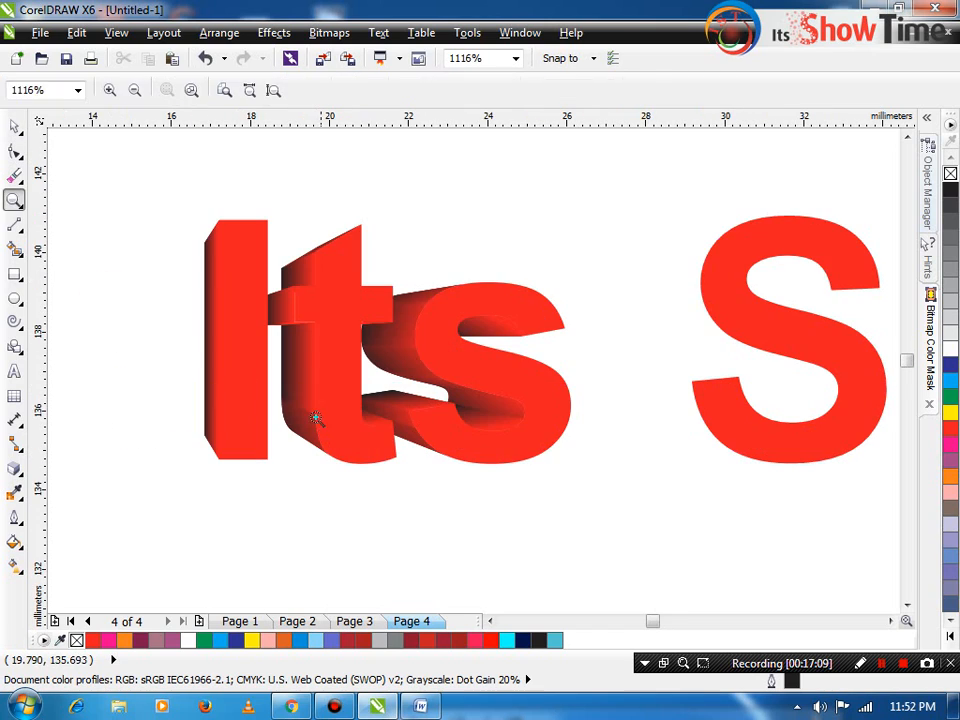
pyautogui.press('space')
pyautogui.click(384, 344)
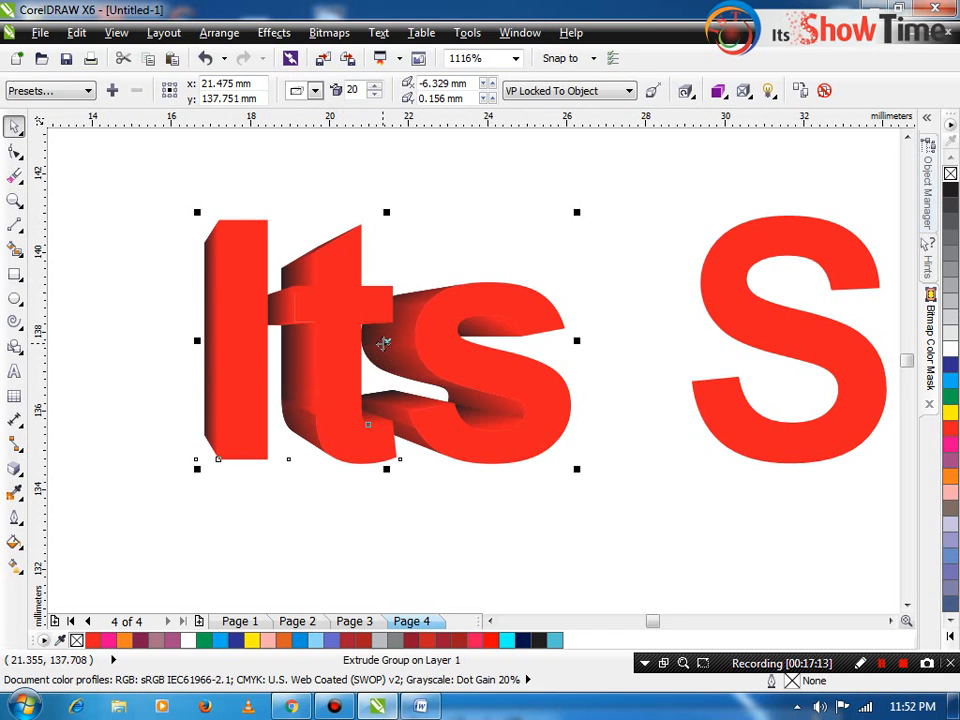
pyautogui.scroll(-2, 362, 340)
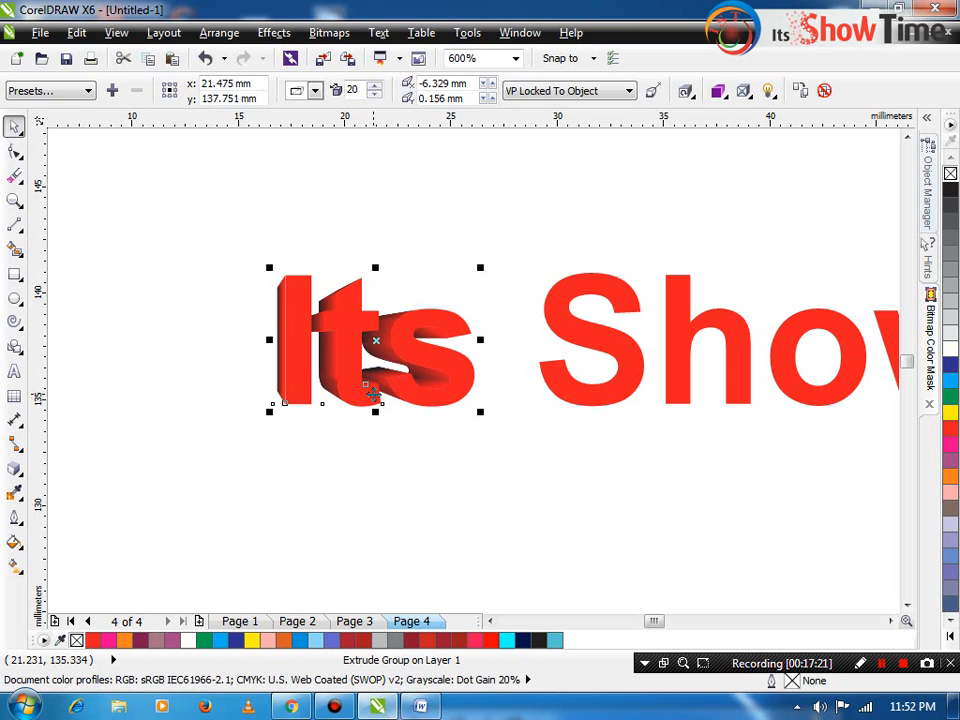
pyautogui.scroll(-2, 597, 368)
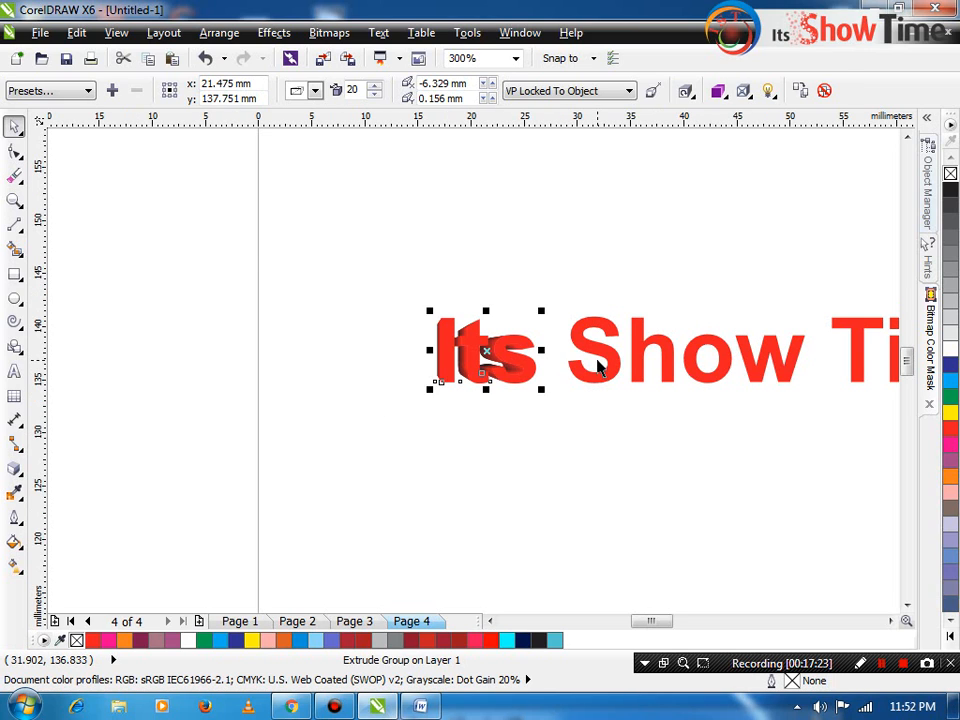
# - Copy the extrusion properties from the word "Its" onto the word "Show"
pyautogui.click(591, 340)
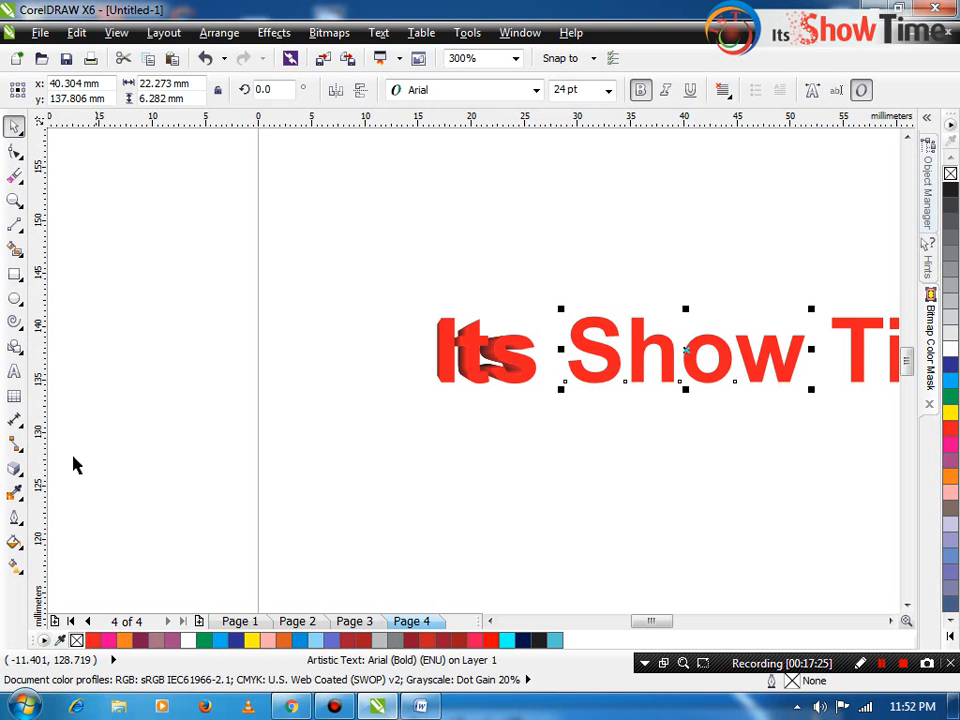
pyautogui.click(14, 467)
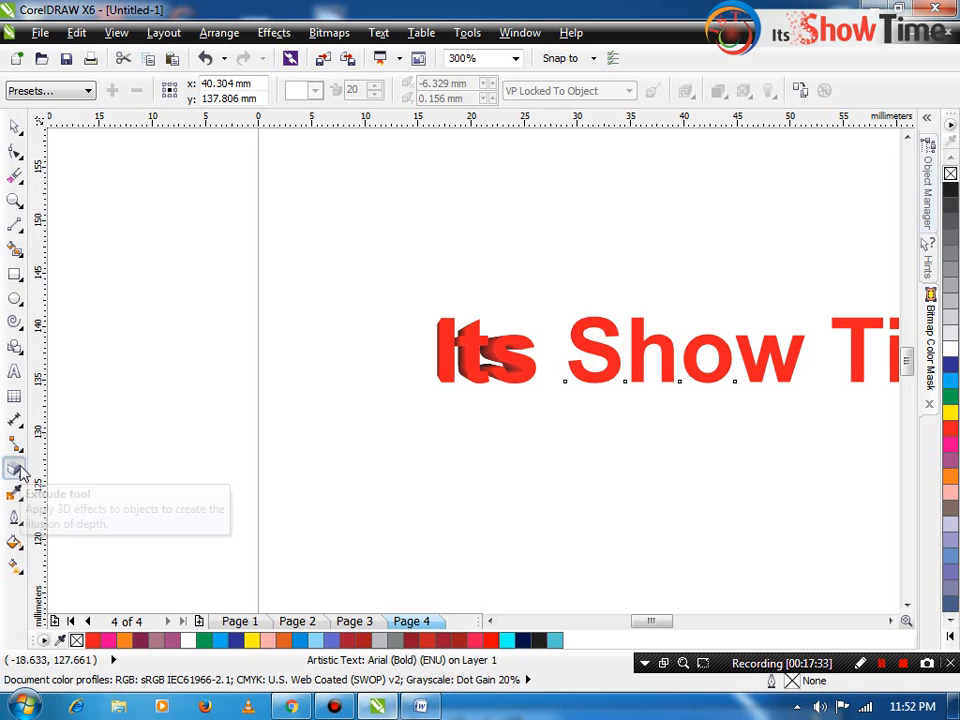
pyautogui.click(805, 91)
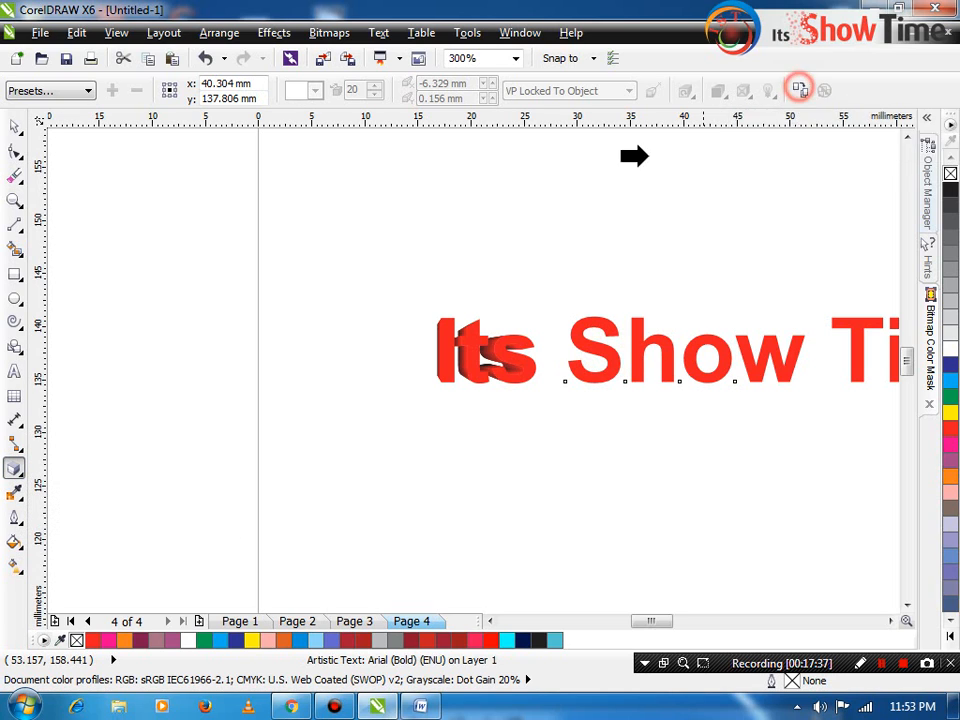
pyautogui.click(485, 340)
pyautogui.click(604, 399)
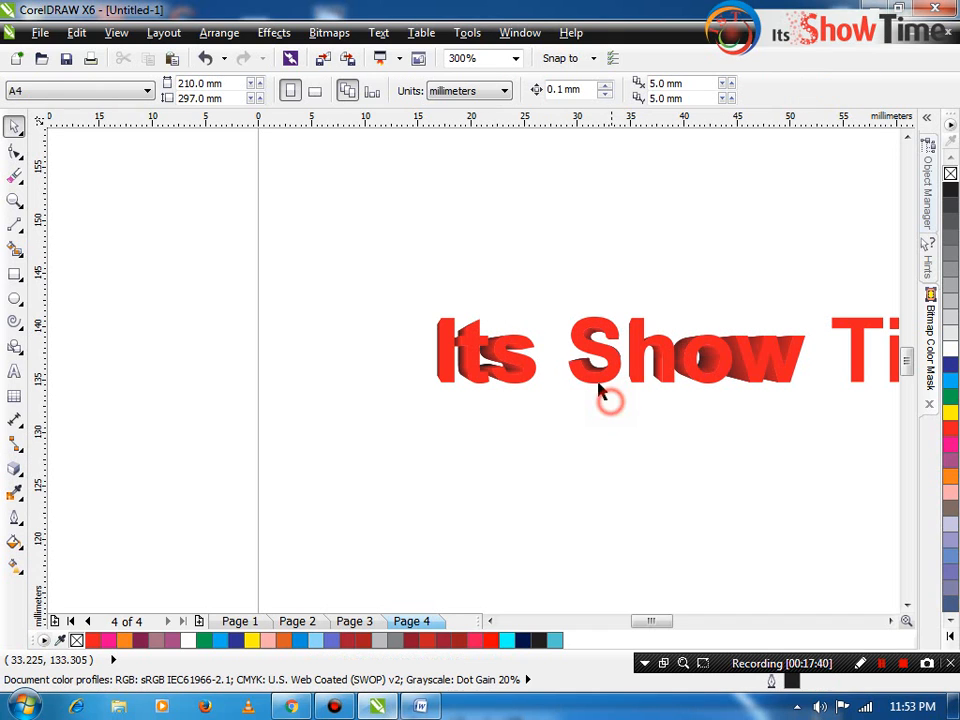
# - Shift the vanishing point of the "Show" extrusion farther left, to an offset of about -12.3 mm
pyautogui.click(799, 381)
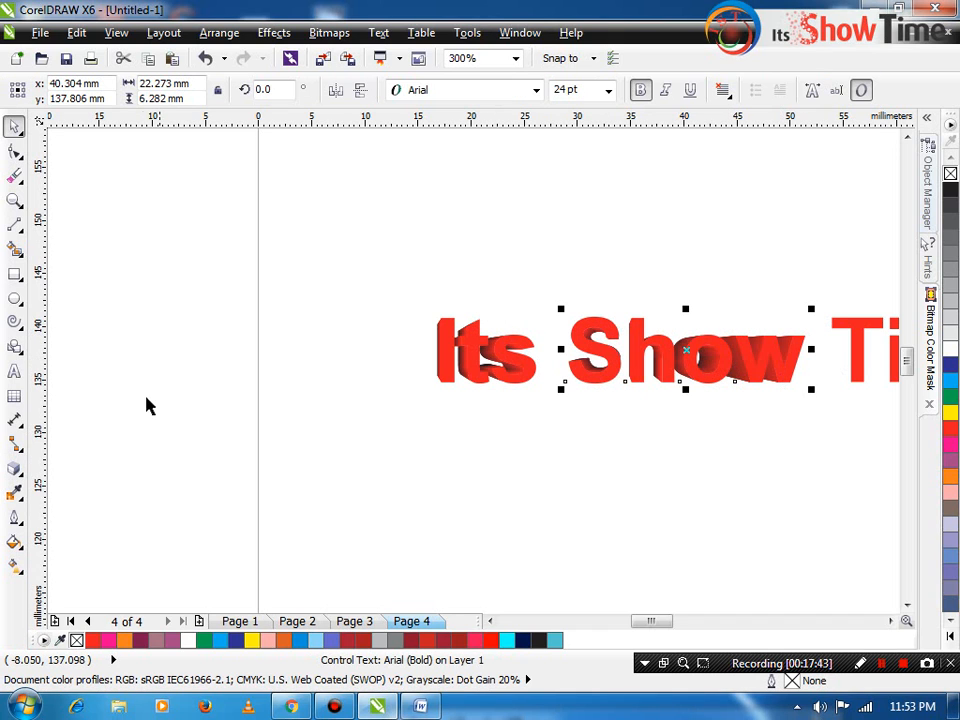
pyautogui.click(14, 467)
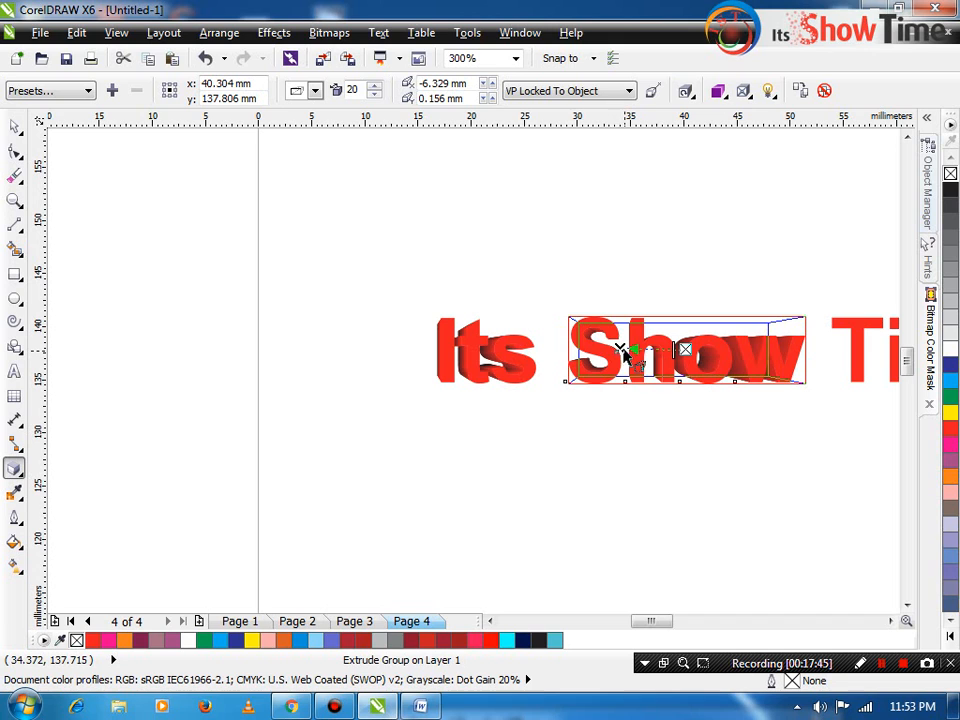
pyautogui.moveTo(620, 347); pyautogui.dragTo(557, 350)
pyautogui.press('space')
pyautogui.click(625, 434)
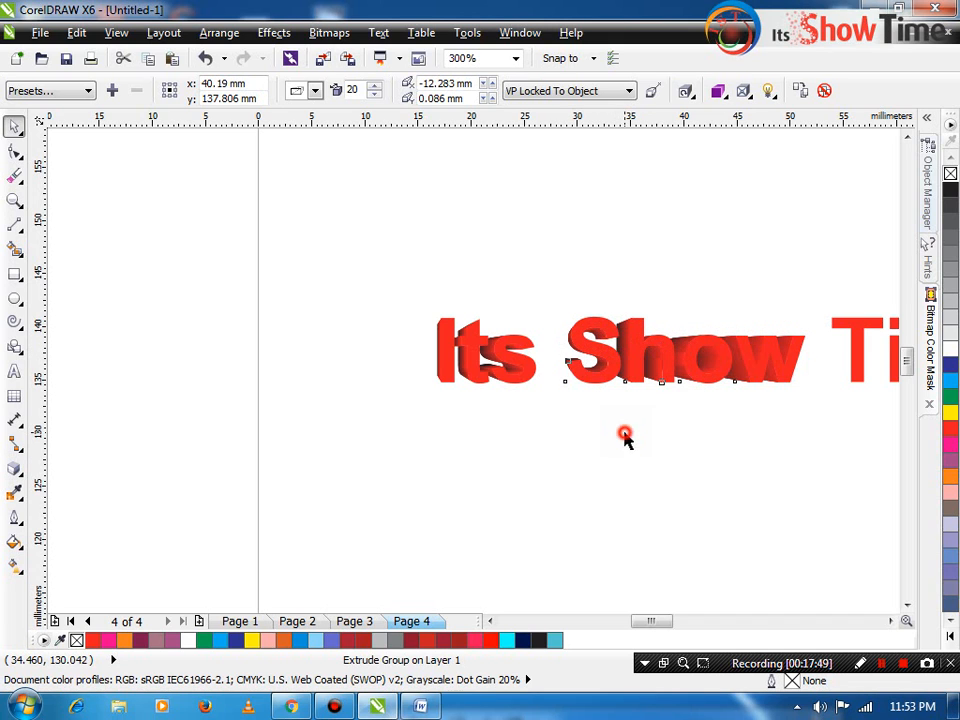
# - Delete the whole partly extruded "Its Show Time" text from the page
pyautogui.press('z')
pyautogui.moveTo(549, 295); pyautogui.dragTo(949, 416)
pyautogui.press('F4')
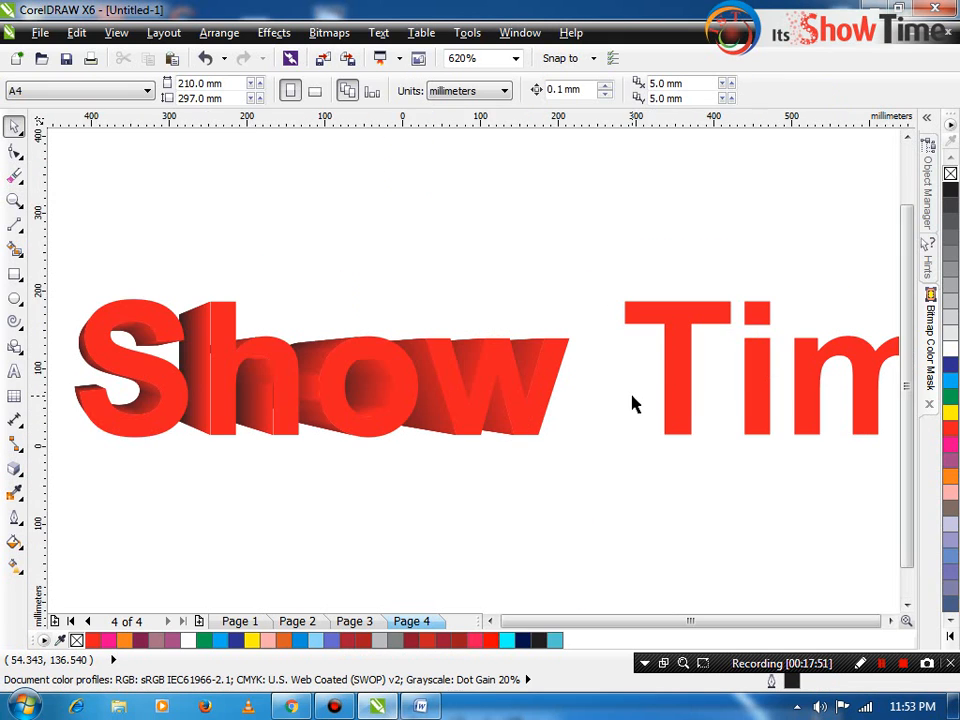
pyautogui.press('z')
pyautogui.moveTo(489, 326); pyautogui.dragTo(379, 364)
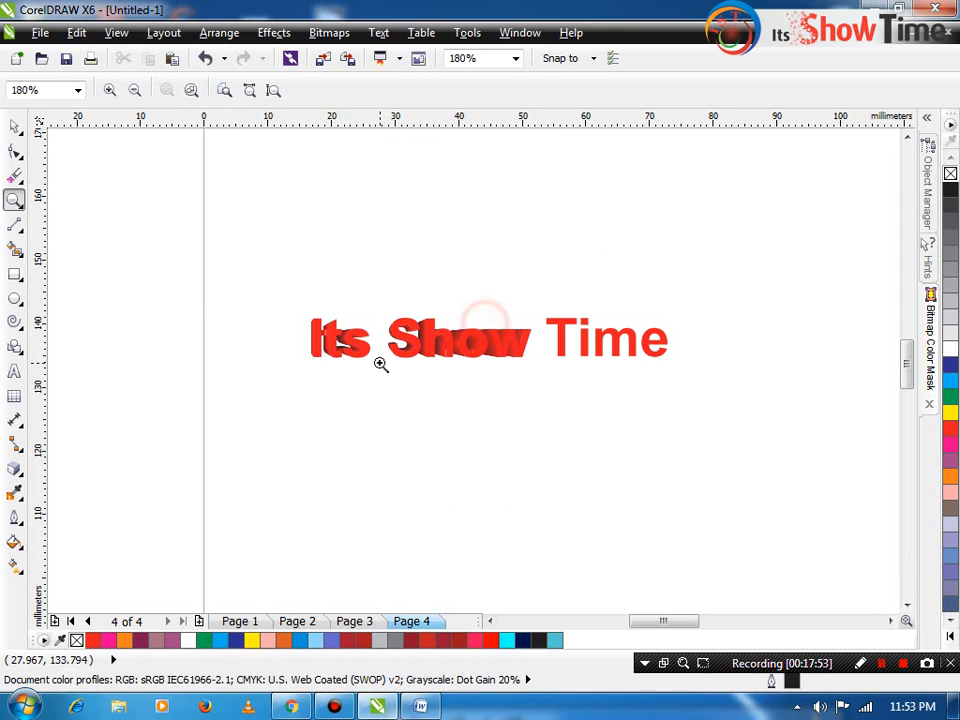
pyautogui.press('space')
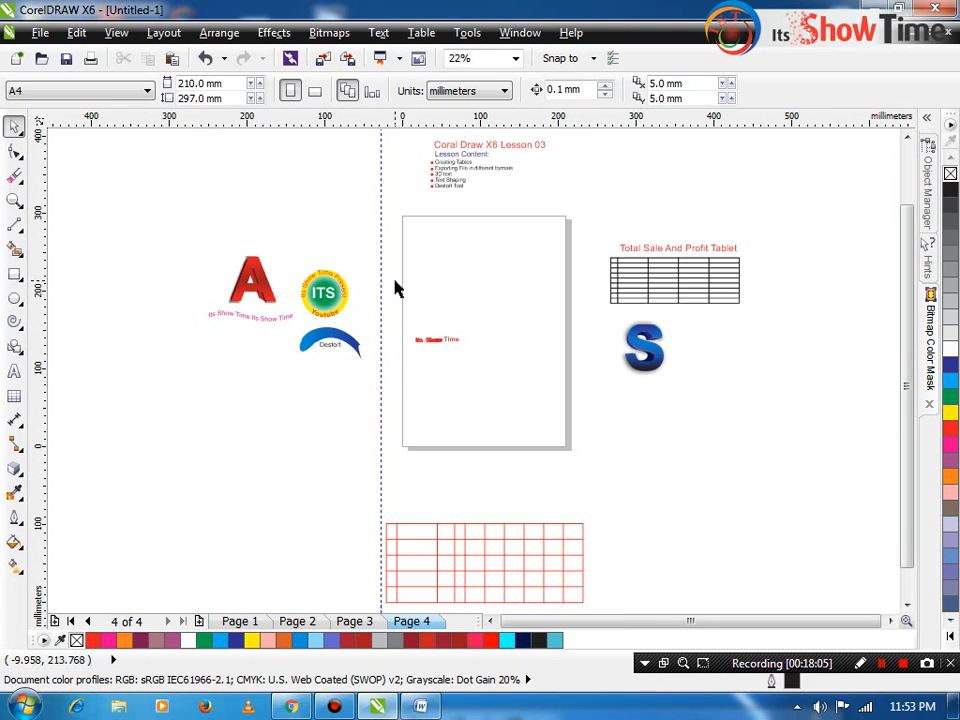
pyautogui.moveTo(403, 328); pyautogui.dragTo(520, 373)
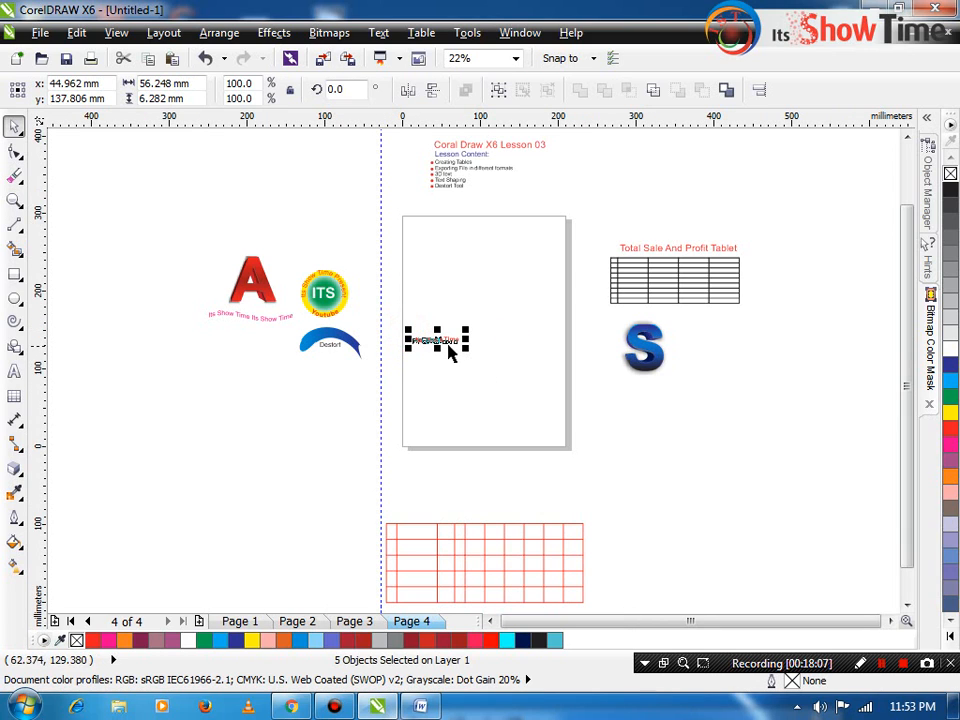
pyautogui.press('Delete')
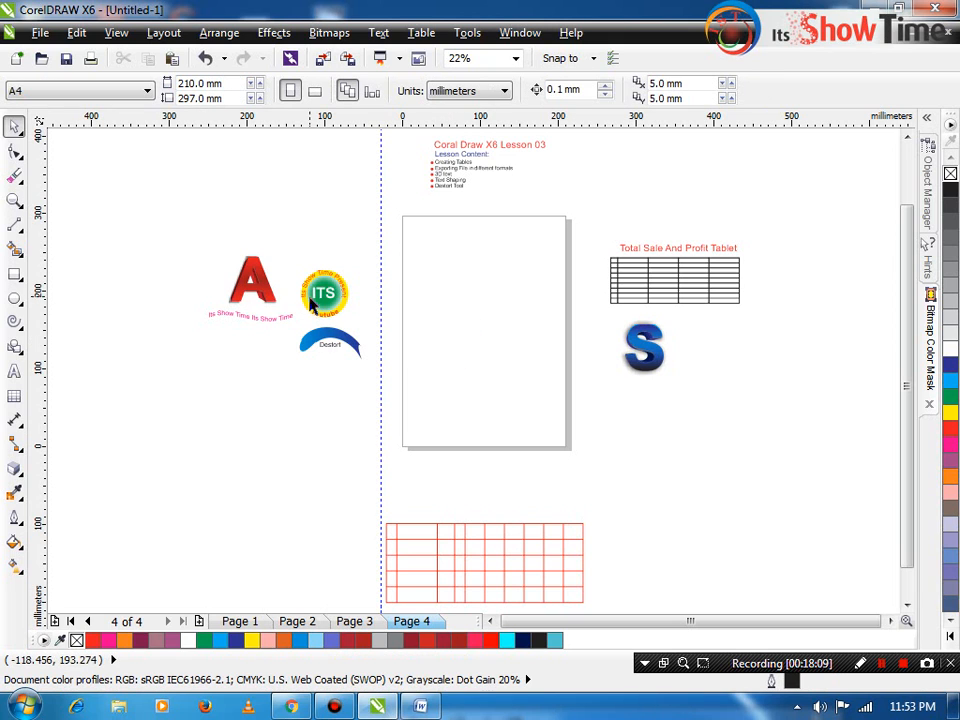
pyautogui.press('F2')
pyautogui.moveTo(204, 306); pyautogui.dragTo(294, 326)
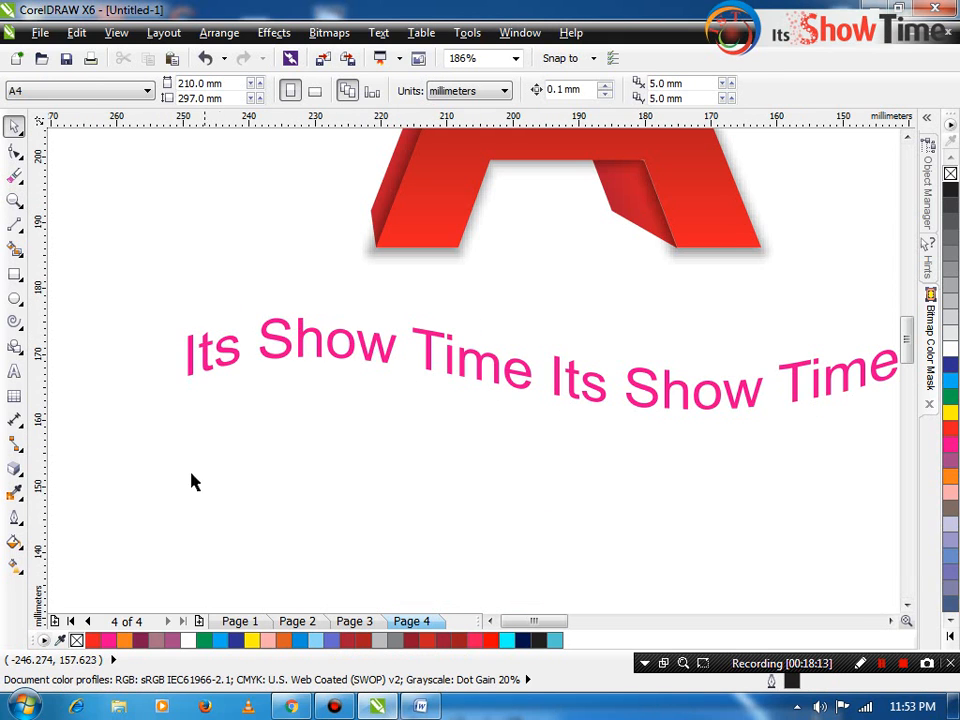
pyautogui.press('F3')
pyautogui.press('F2')
pyautogui.moveTo(321, 264); pyautogui.dragTo(635, 376)
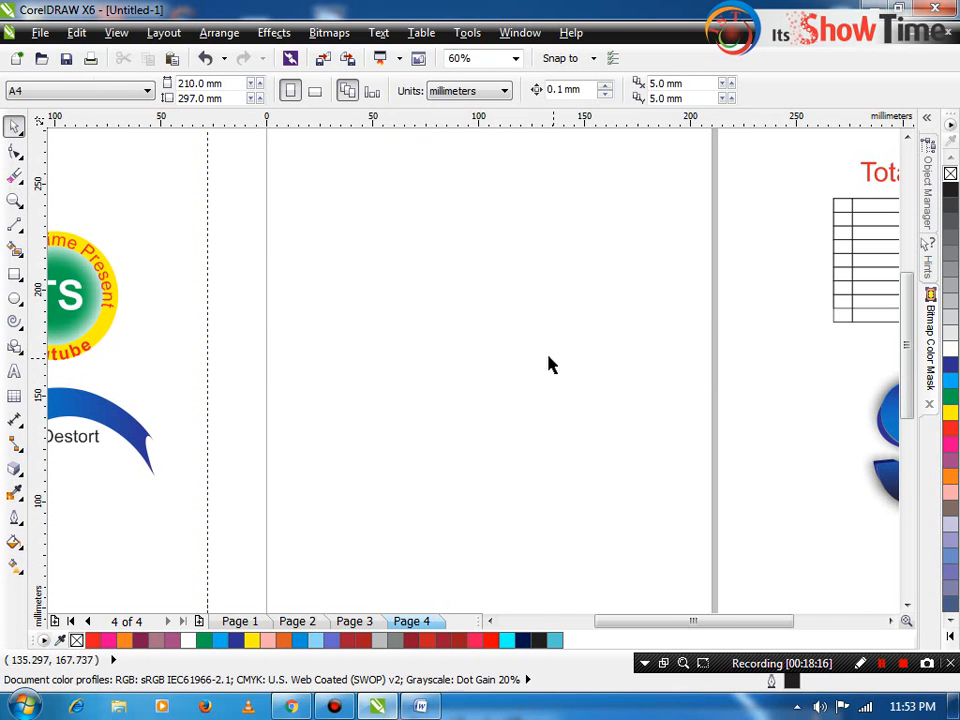
pyautogui.click(14, 371)
pyautogui.click(325, 342)
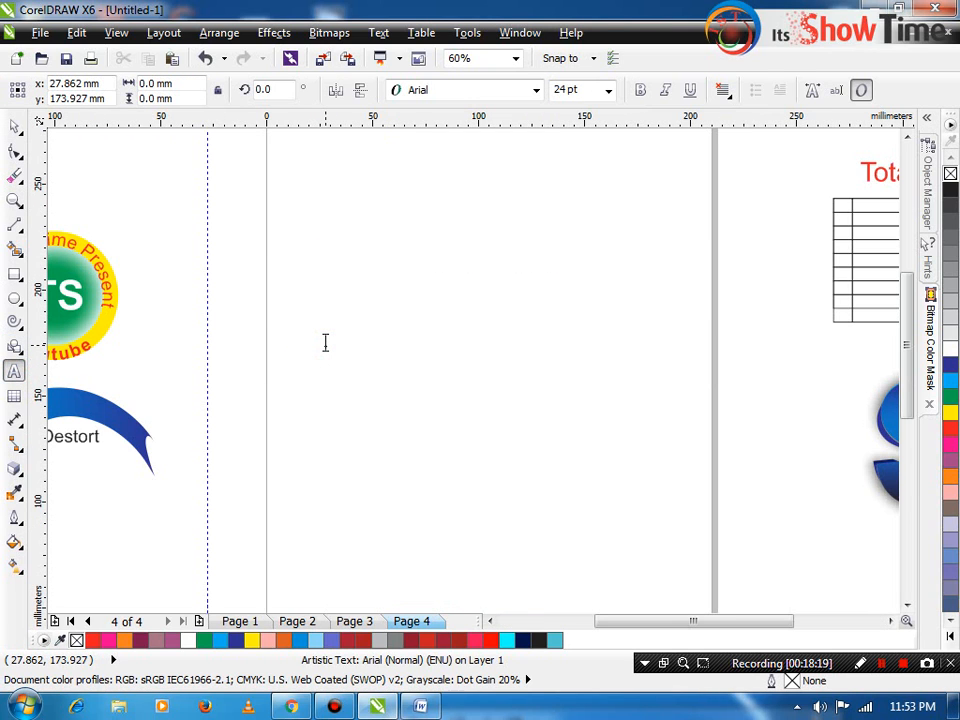
pyautogui.write('Its SHow time www.nightmo')
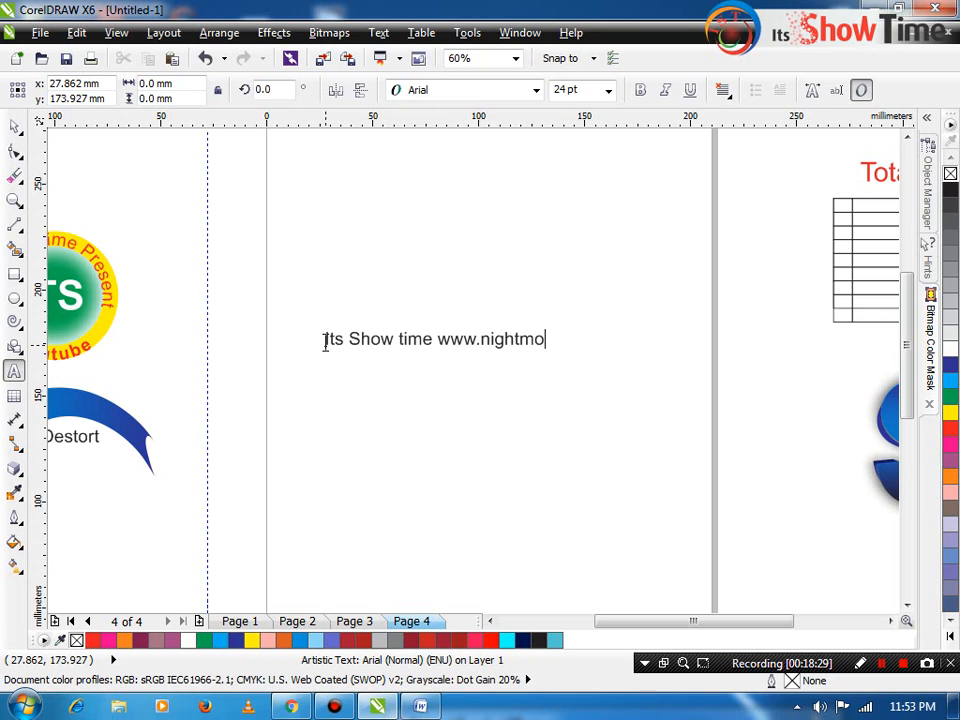
pyautogui.write('w.blogspot.com')
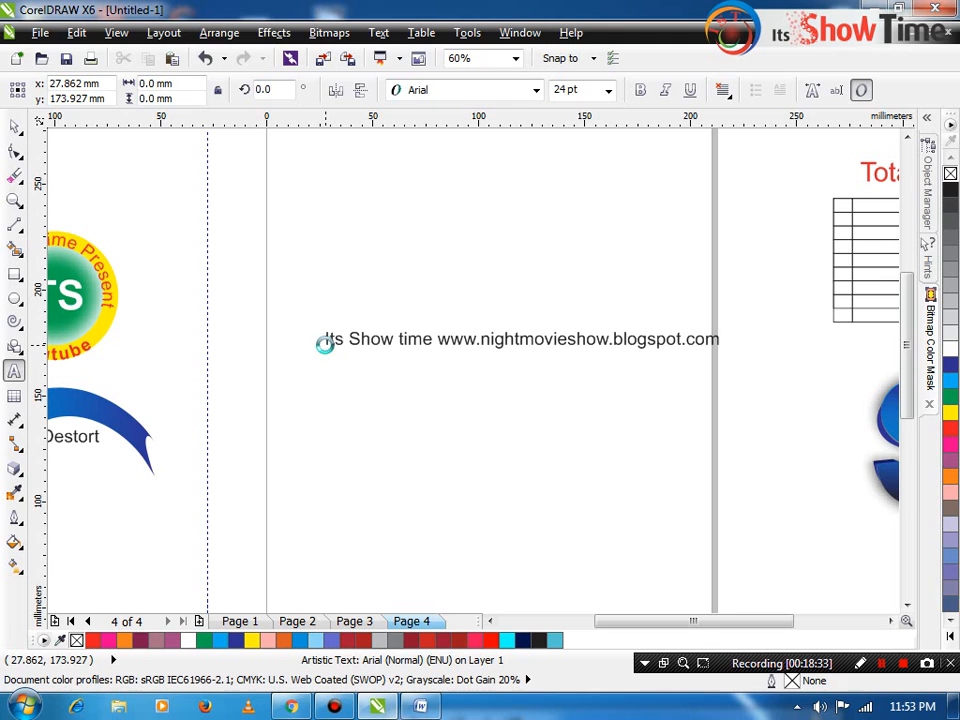
# - Move the new text left and slightly up to about X 96.8, Y 180.1 mm and fill it dark blue
pyautogui.hotkey('ctrl', 'space')
pyautogui.moveTo(456, 336); pyautogui.dragTo(399, 328)
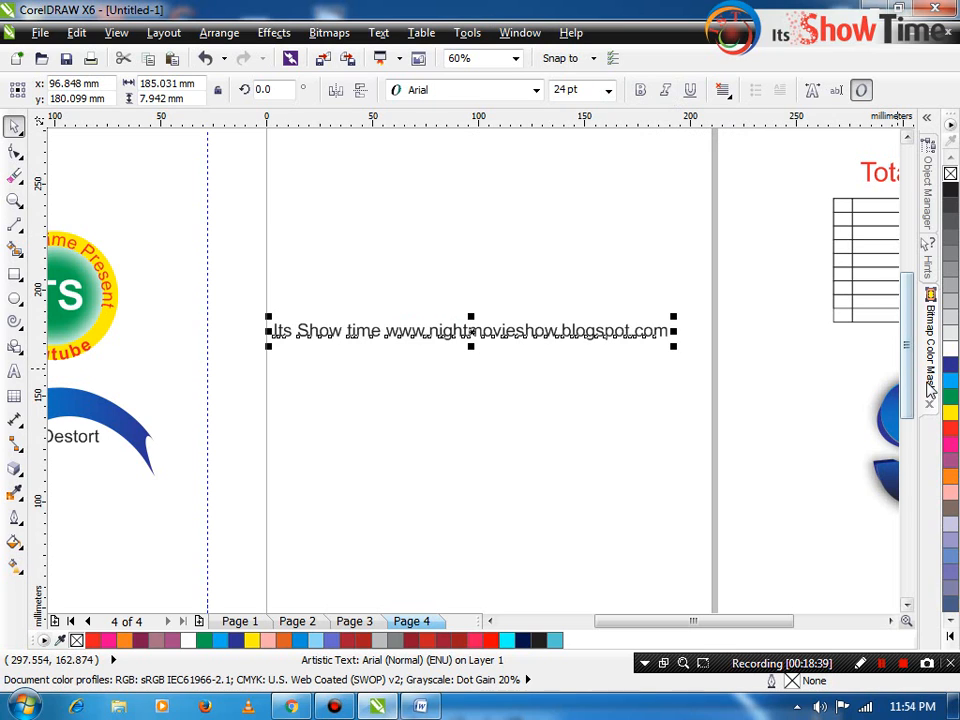
pyautogui.click(950, 367)
pyautogui.click(490, 460)
# - Start editing the blue text line with the Envelope tool
pyautogui.click(275, 332)
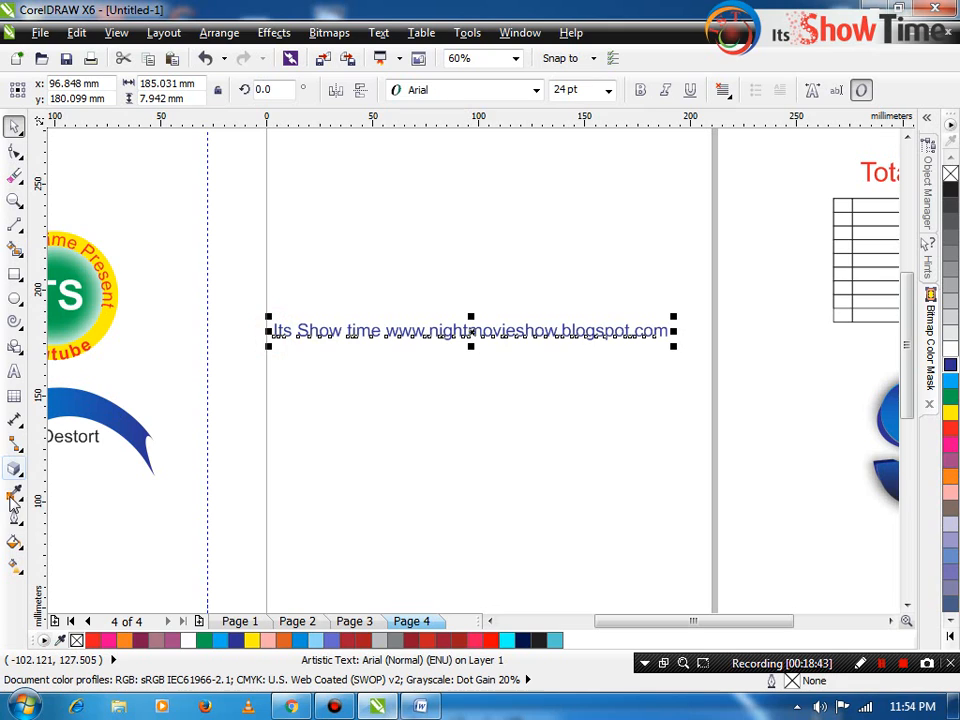
pyautogui.click(15, 467)
pyautogui.click(16, 469)
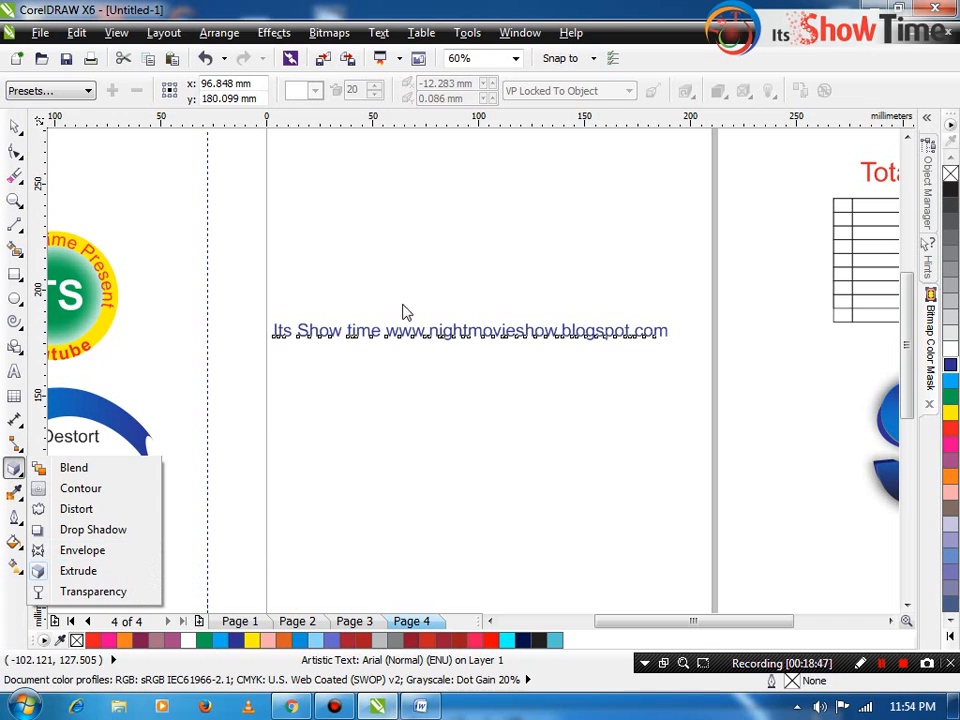
pyautogui.click(546, 379)
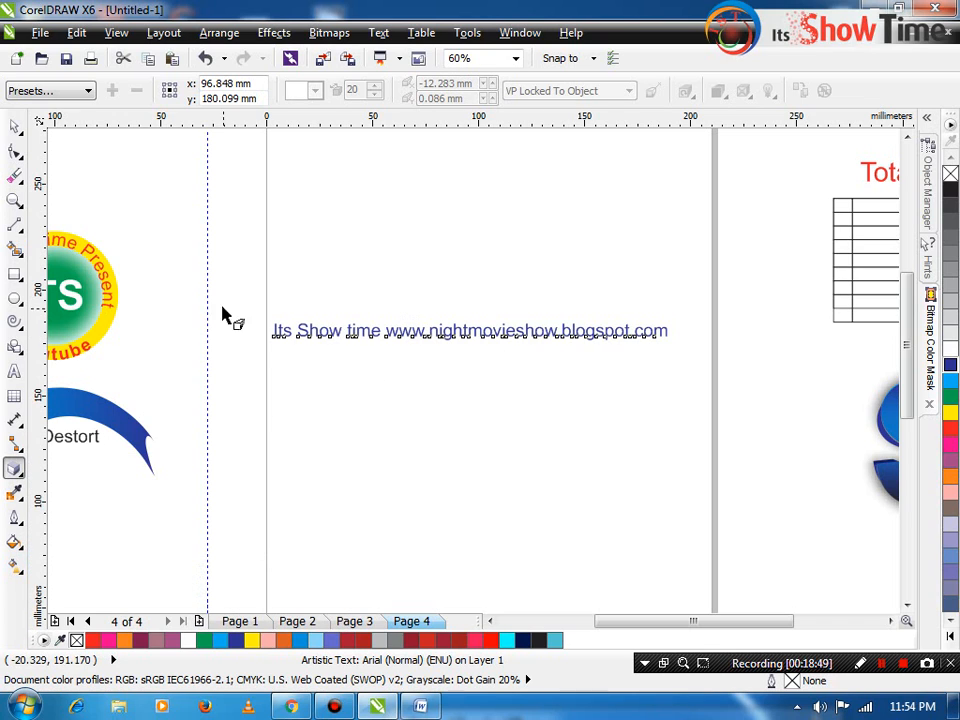
pyautogui.click(12, 470)
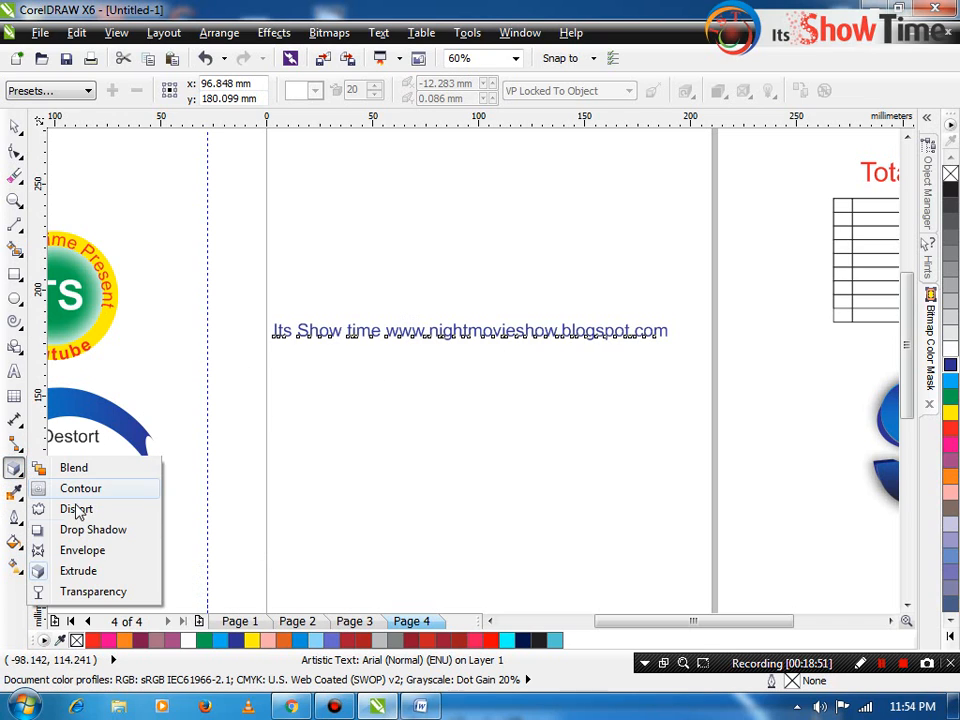
pyautogui.click(97, 560)
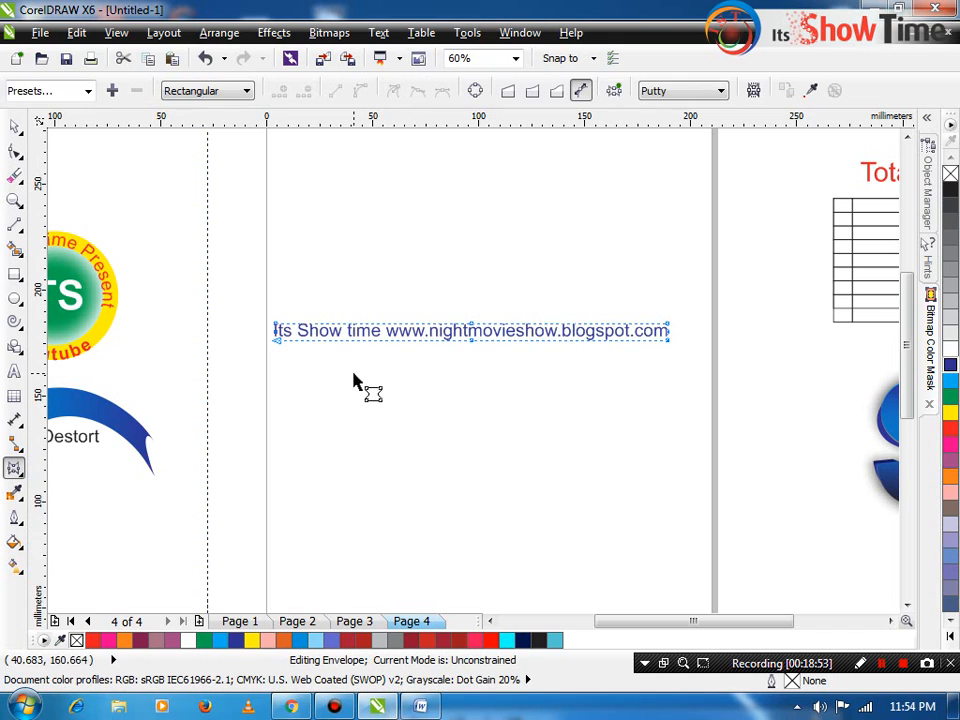
# - Examine the envelope outline and its nodes along the blue text, up close and over its full length
pyautogui.scroll(2, 498, 325)
pyautogui.scroll(2, 440, 330)
pyautogui.moveTo(390, 300); pyautogui.dragTo(498, 475)
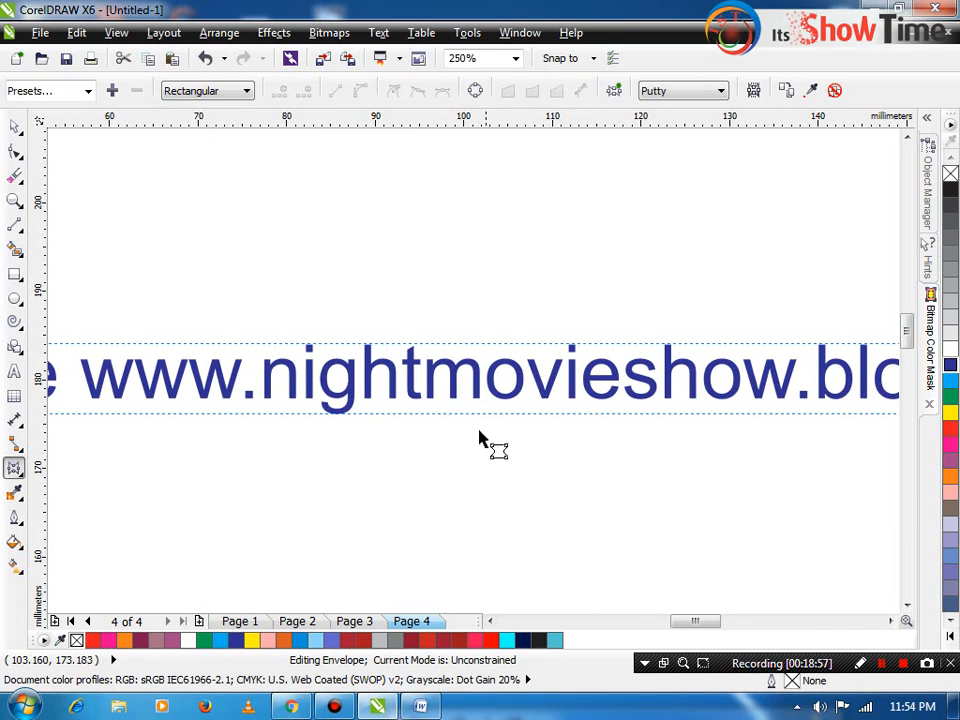
pyautogui.scroll(-4, 491, 448)
pyautogui.moveTo(243, 411); pyautogui.dragTo(678, 425)
pyautogui.scroll(3, 672, 419)
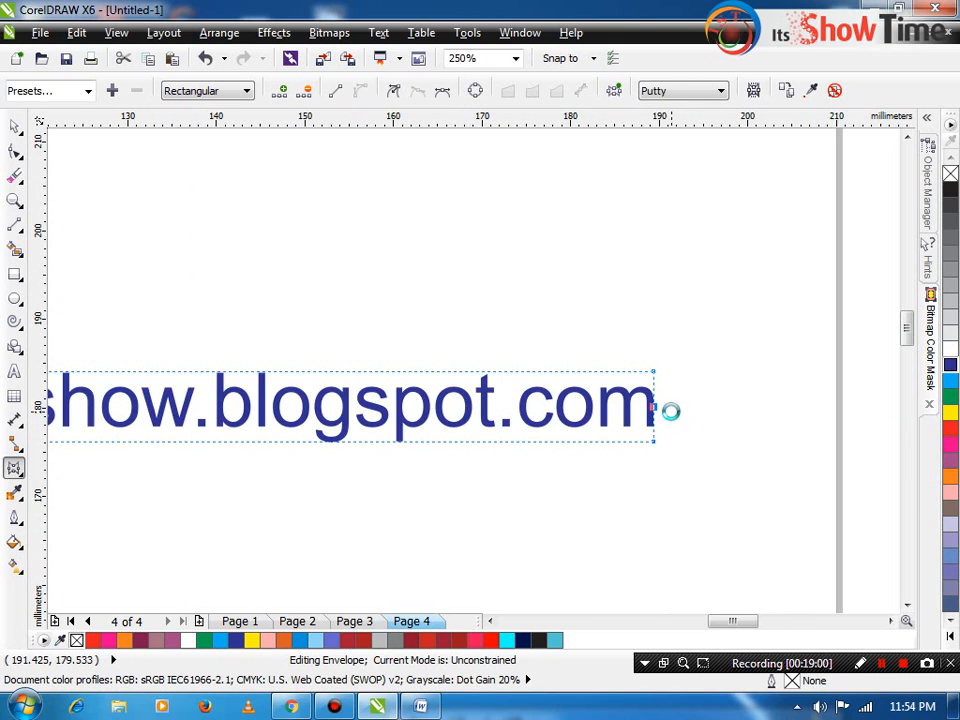
pyautogui.scroll(-3, 618, 385)
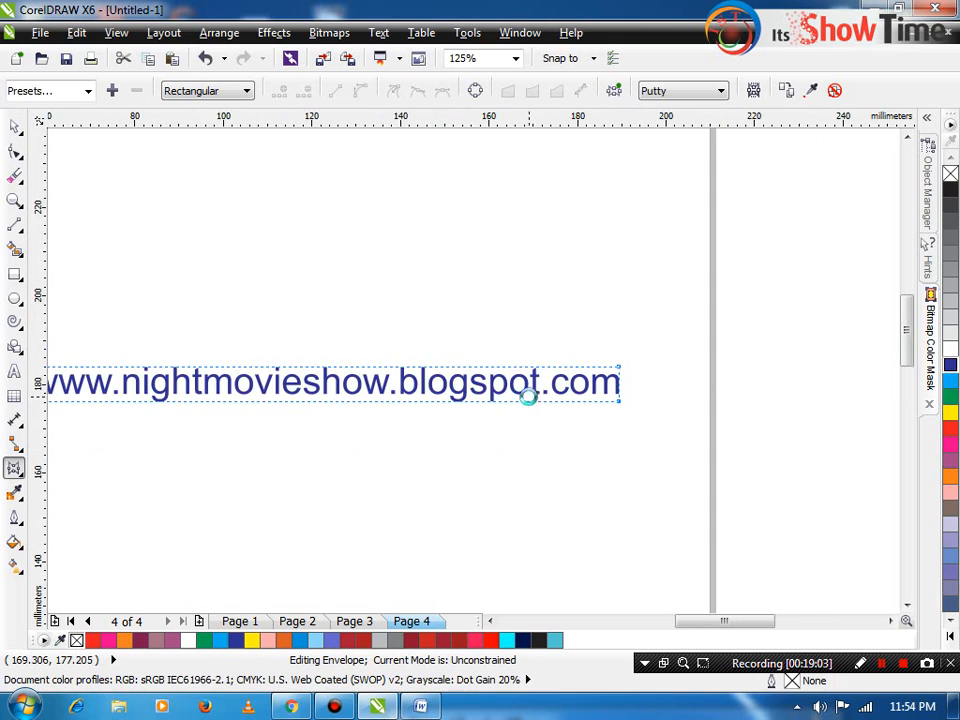
pyautogui.press('space')
pyautogui.scroll(1, 408, 408)
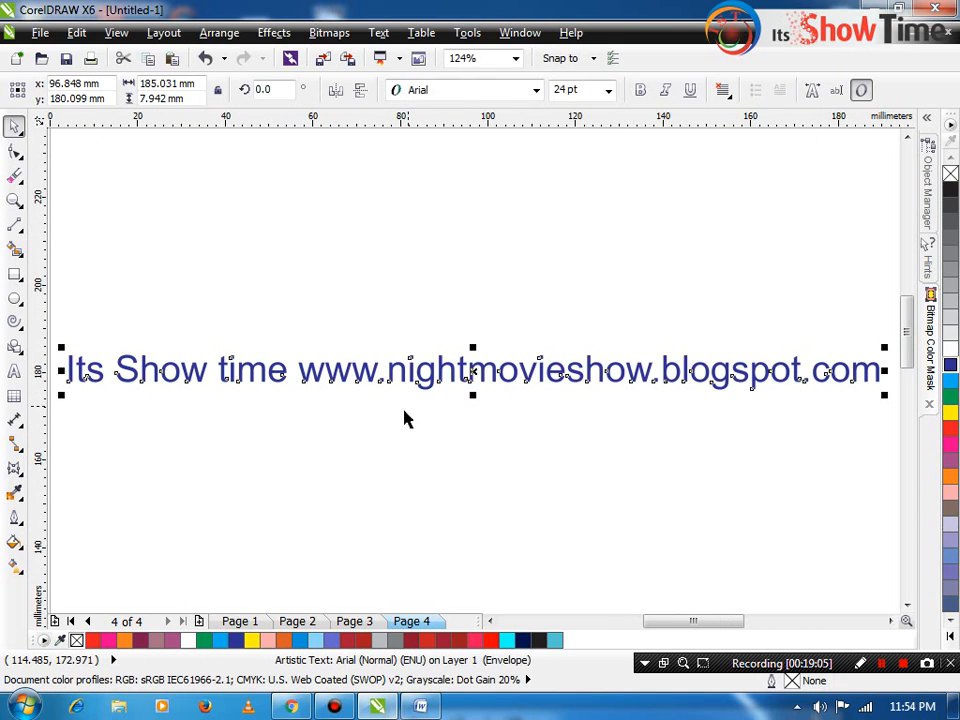
# - Curve the blue text's upper envelope edge into a wave by raising its left handle and pulling its right handle far left and down
pyautogui.click(15, 470)
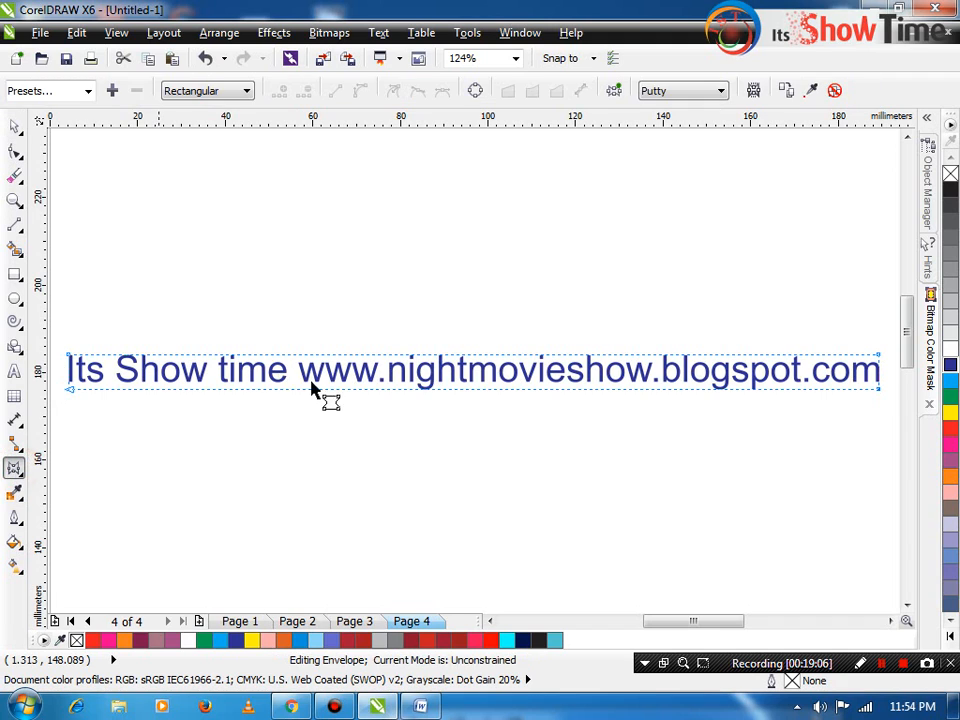
pyautogui.click(67, 354)
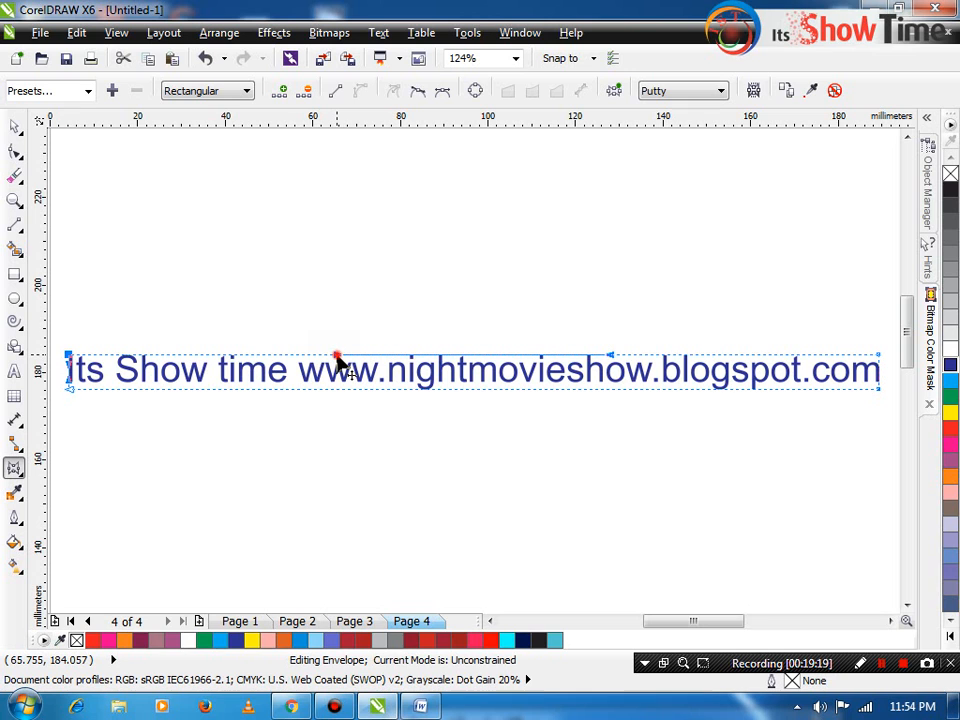
pyautogui.moveTo(337, 357); pyautogui.dragTo(277, 231)
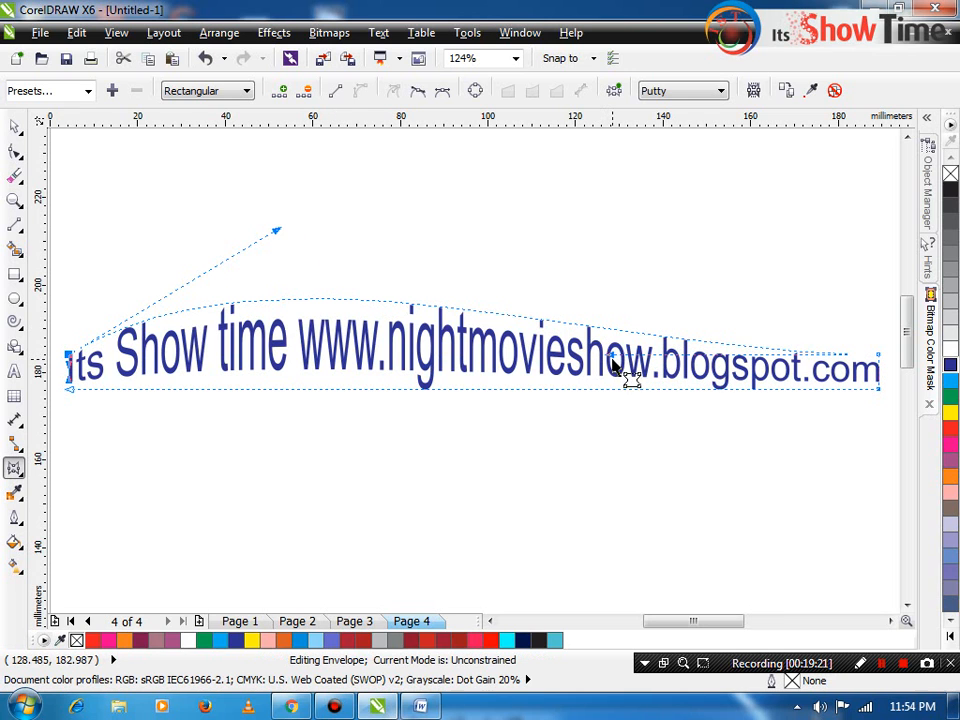
pyautogui.moveTo(614, 361); pyautogui.dragTo(207, 418)
# - Shape the lower envelope edge to follow the same wave, with its left handle raised and its right handle lowered
pyautogui.click(70, 390)
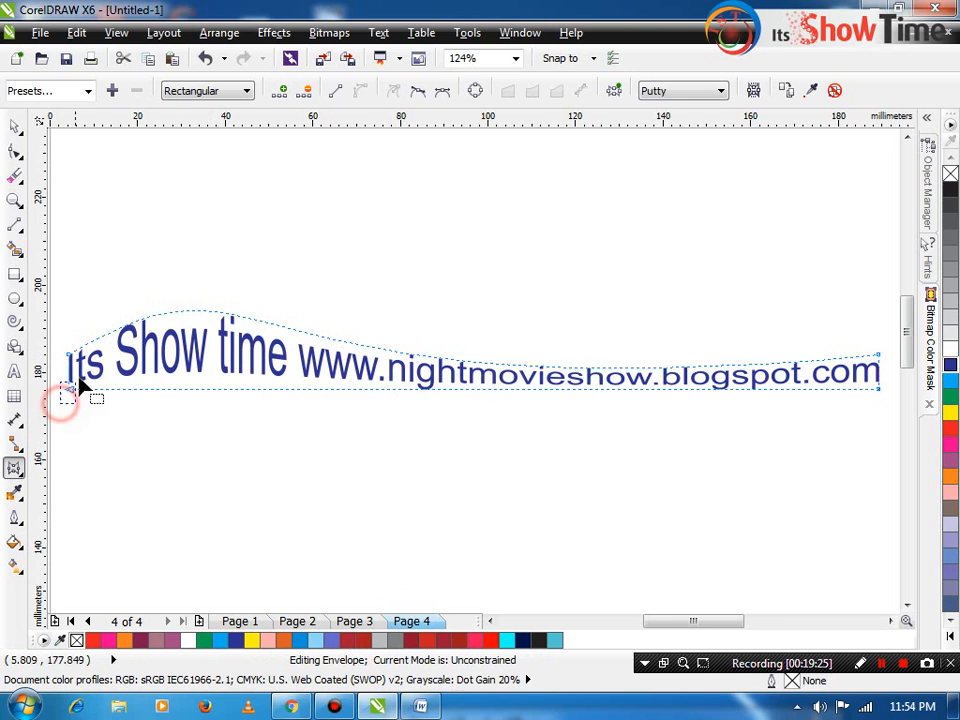
pyautogui.moveTo(338, 395); pyautogui.dragTo(283, 309)
pyautogui.moveTo(610, 393); pyautogui.dragTo(550, 517)
pyautogui.moveTo(287, 312); pyautogui.dragTo(241, 278)
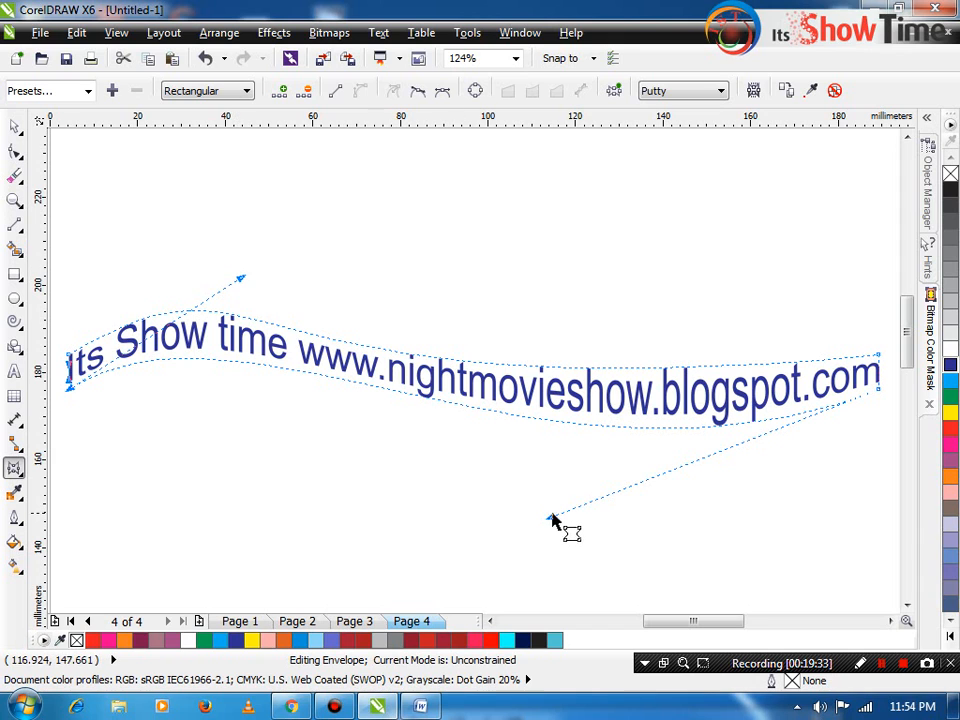
# - Refine the envelope curve by shifting the lower edge's handles and bringing the upper-left handle to about X 26, Y 214 mm
pyautogui.click(878, 387)
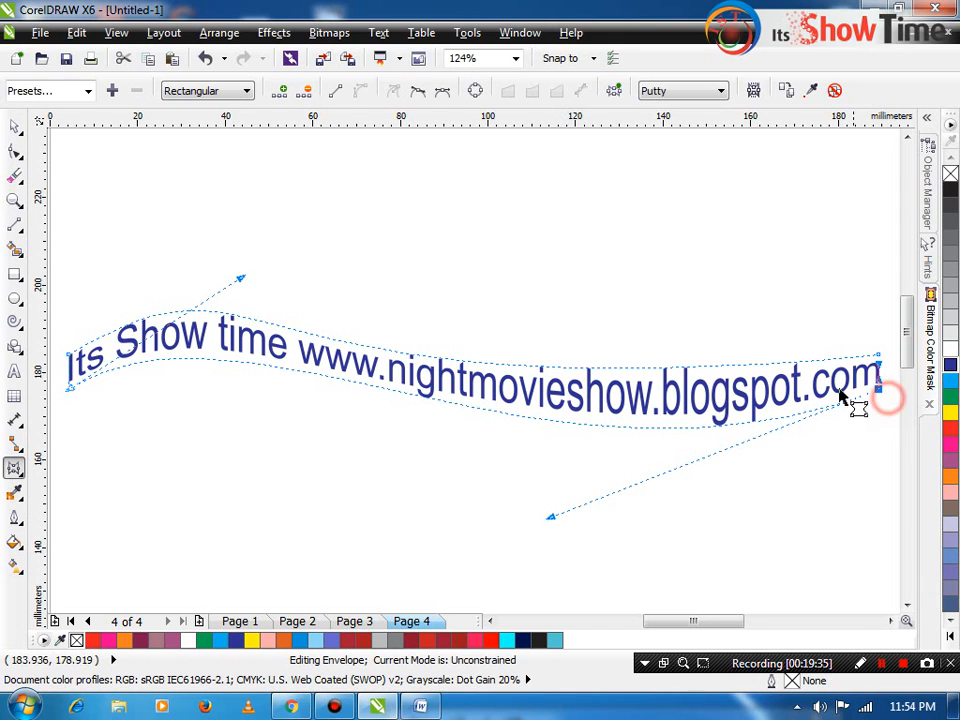
pyautogui.moveTo(550, 517); pyautogui.dragTo(598, 506)
pyautogui.moveTo(243, 280); pyautogui.dragTo(56, 334)
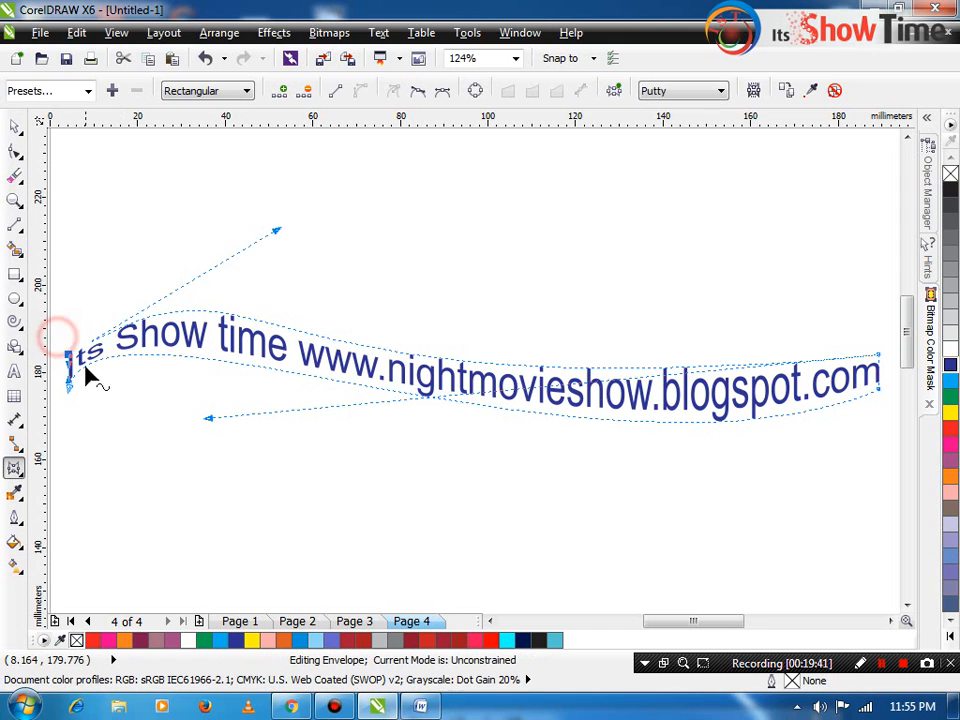
pyautogui.moveTo(278, 233); pyautogui.dragTo(166, 228)
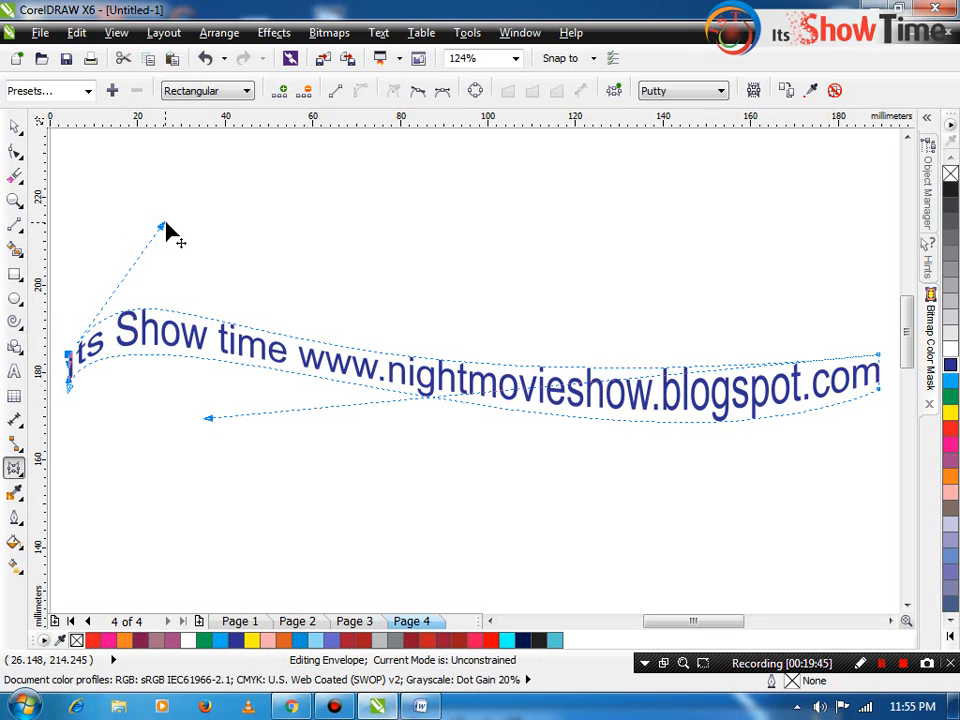
# - Add a middle node to the upper and lower envelope edges and arch both edges upward over the text's right half
pyautogui.click(470, 363)
pyautogui.click(470, 404)
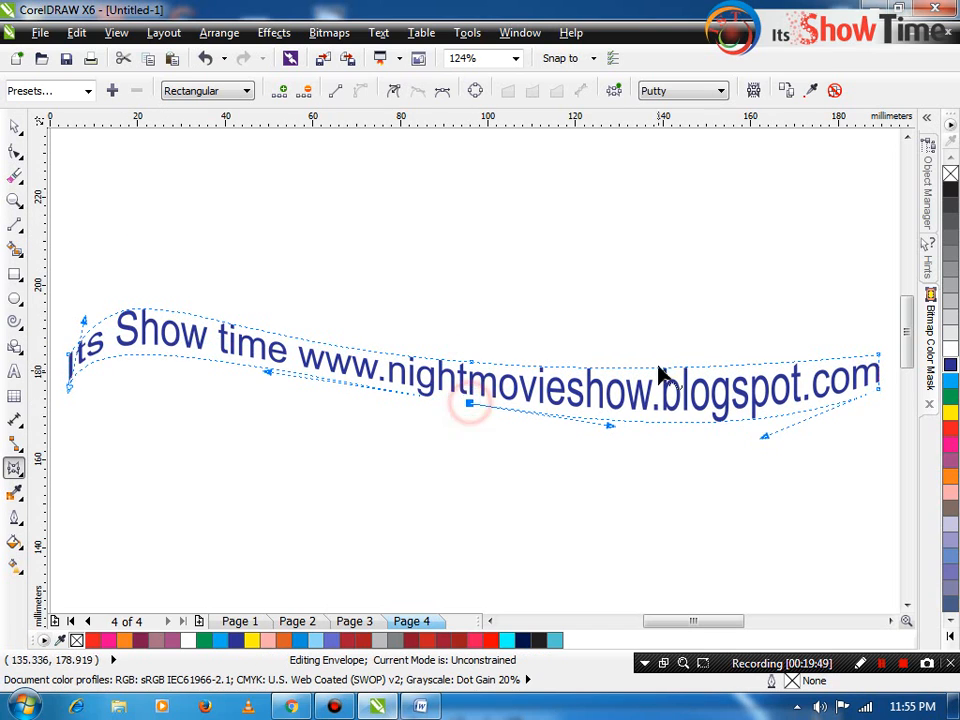
pyautogui.click(471, 357)
pyautogui.moveTo(708, 376); pyautogui.dragTo(739, 249)
pyautogui.click(472, 404)
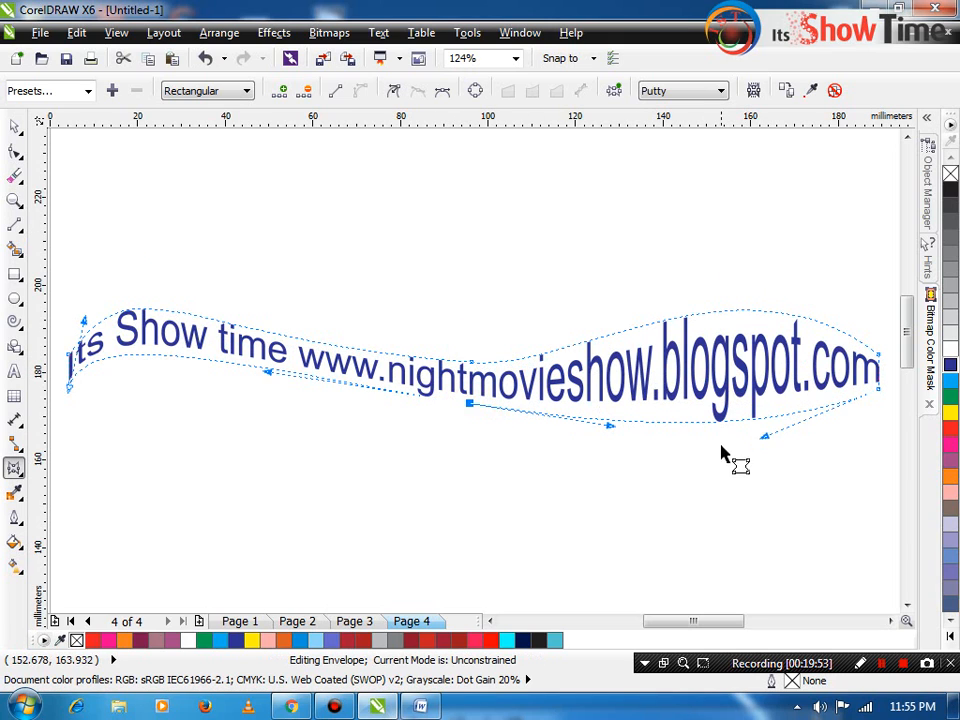
pyautogui.moveTo(765, 440); pyautogui.dragTo(765, 305)
# - Finish the envelope and move the wavy text up the page to about X 96.4, Y 246.7 mm
pyautogui.press('space')
pyautogui.click(601, 497)
pyautogui.scroll(-1, 600, 499)
pyautogui.moveTo(556, 441)
pyautogui.mouseDown()
pyautogui.moveTo(618, 382)
pyautogui.moveTo(632, 348)
pyautogui.moveTo(539, 318)
pyautogui.moveTo(612, 299)
pyautogui.moveTo(535, 305)
pyautogui.mouseUp()
pyautogui.click(537, 367)
pyautogui.click(565, 359)
# - Apply a black drop shadow to the wavy blue text with the Drop Shadow tool
pyautogui.press('z')
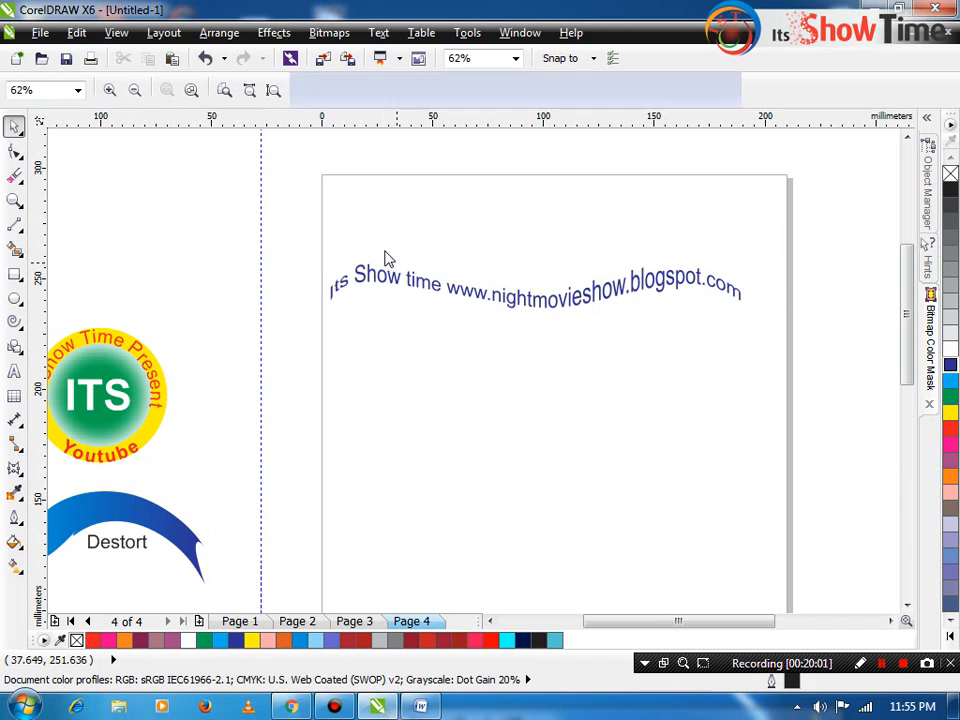
pyautogui.moveTo(384, 250); pyautogui.dragTo(525, 322)
pyautogui.scroll(-2, 510, 372)
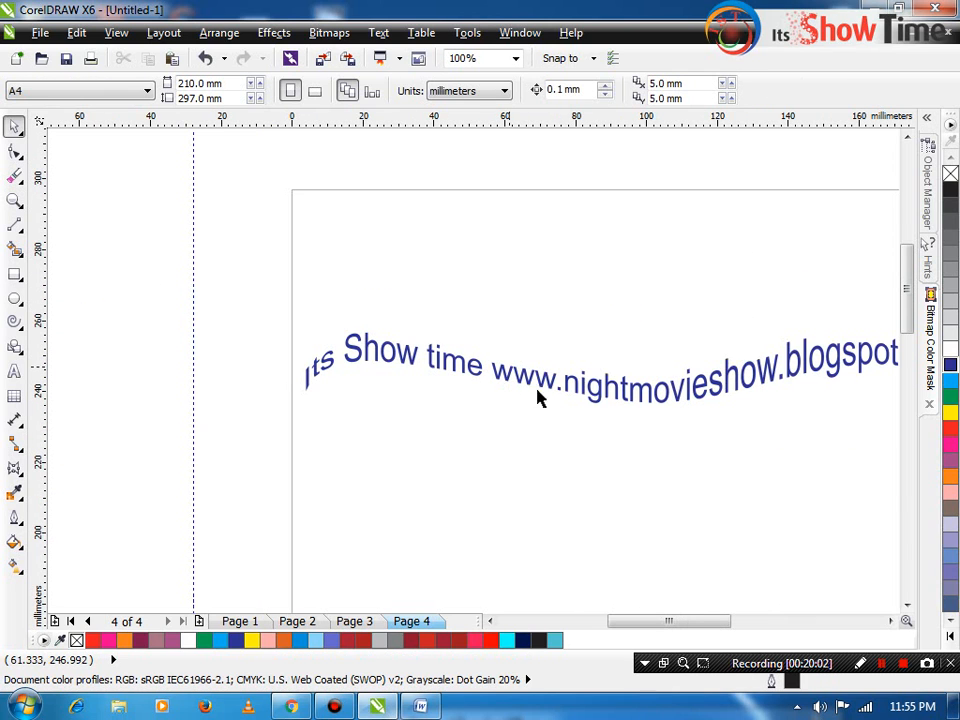
pyautogui.click(612, 402)
pyautogui.click(22, 482)
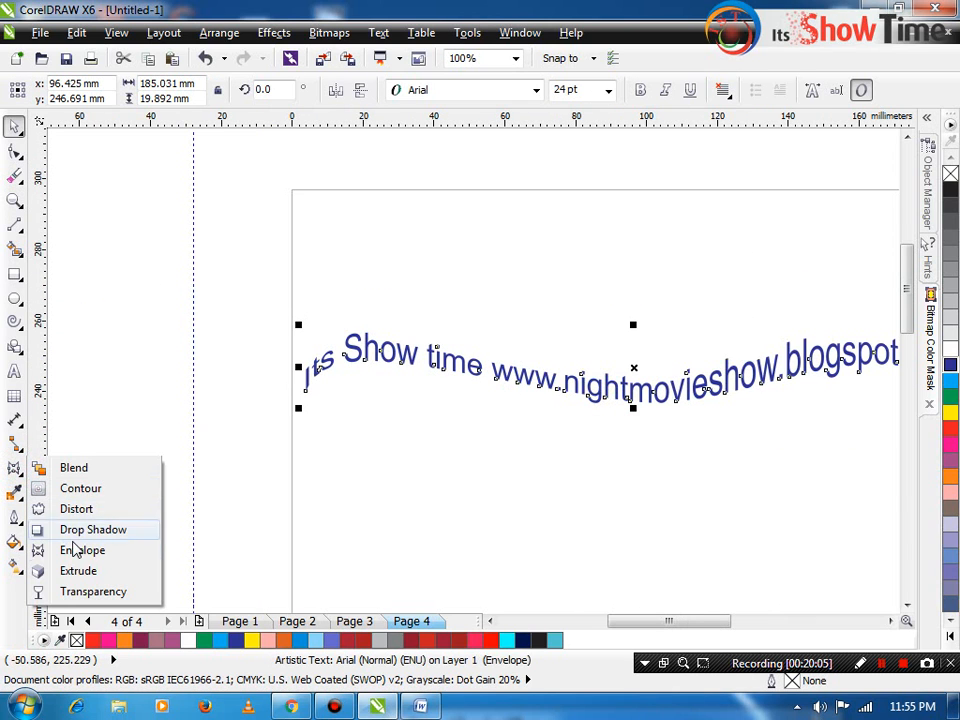
pyautogui.click(107, 530)
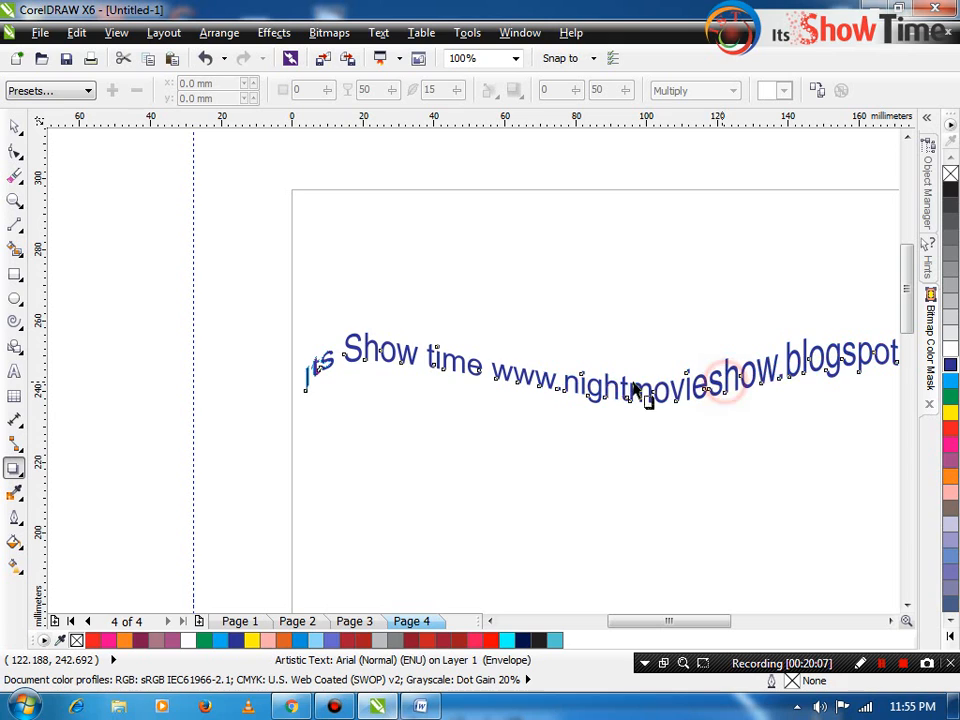
pyautogui.moveTo(633, 367); pyautogui.dragTo(593, 378)
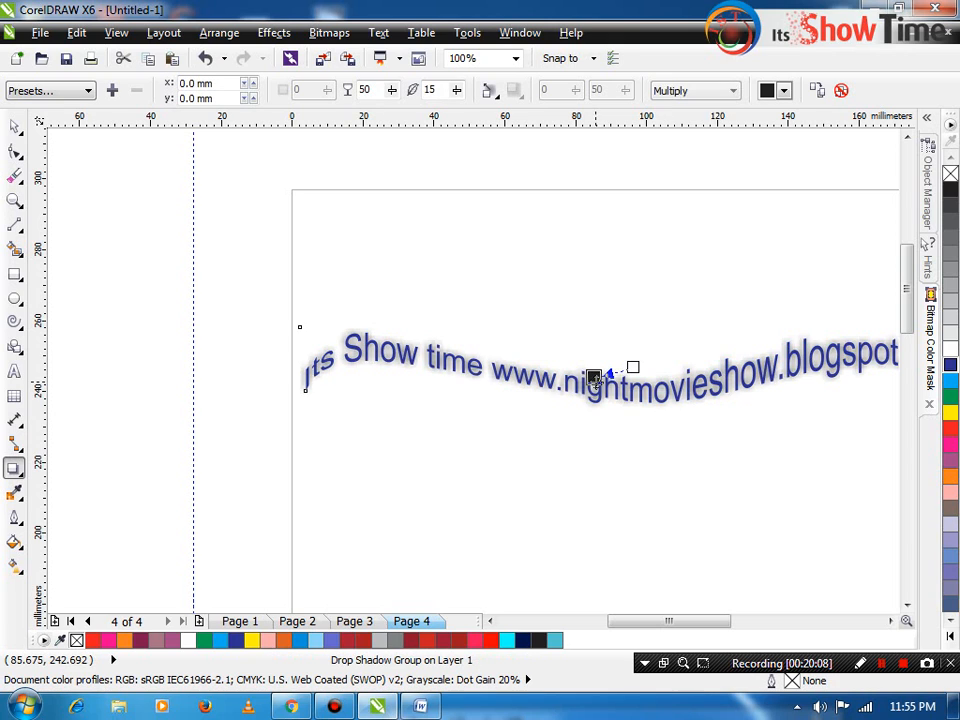
# - Try blue and dark green as the text's shadow colour, and settle on cyan
pyautogui.click(786, 91)
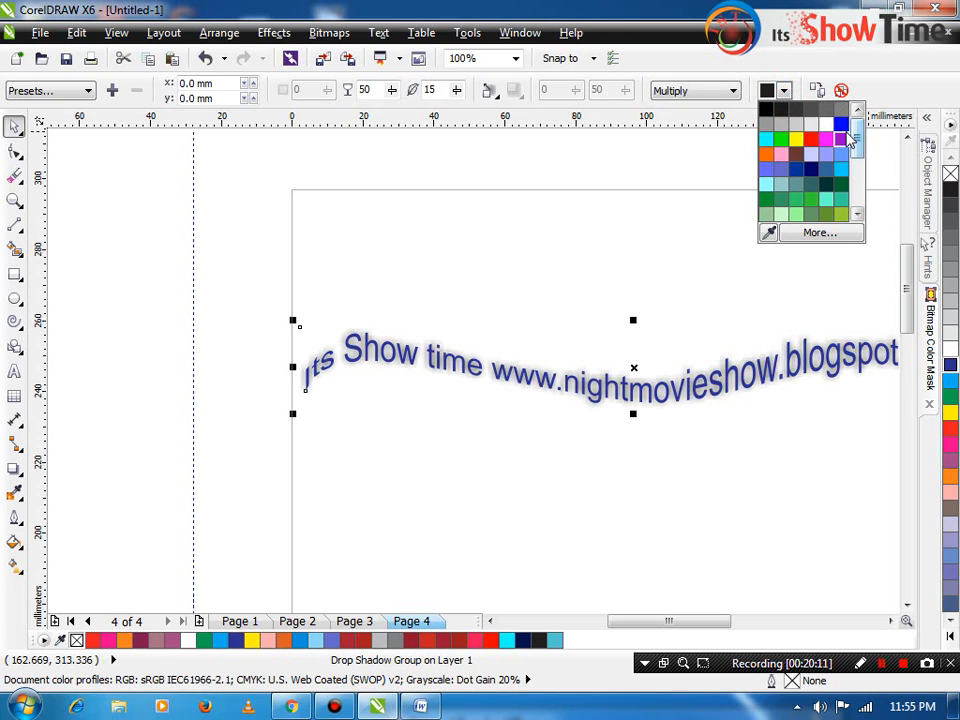
pyautogui.click(843, 124)
pyautogui.click(786, 91)
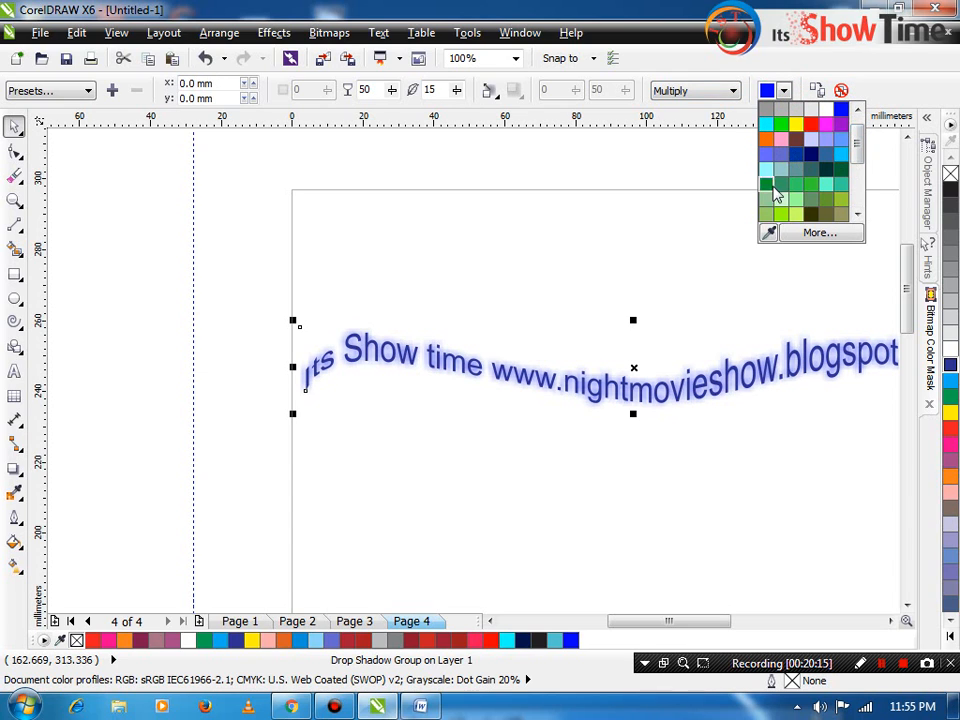
pyautogui.click(843, 171)
pyautogui.click(785, 91)
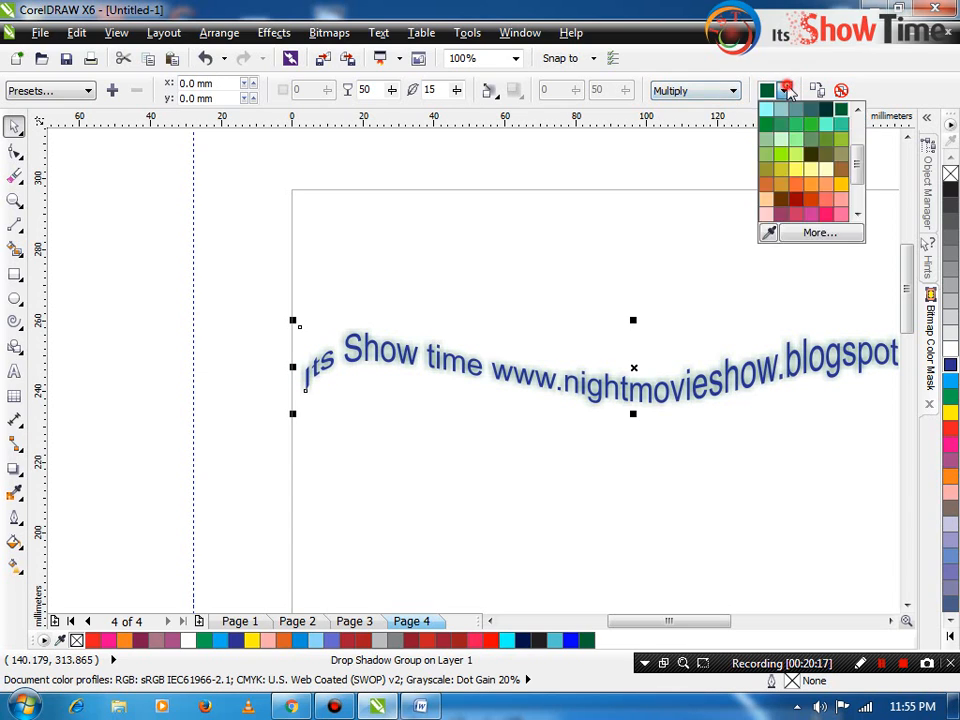
pyautogui.moveTo(856, 164); pyautogui.dragTo(866, 133)
pyautogui.click(767, 137)
# - Try the Add blend mode for the cyan shadow, and settle on Normal
pyautogui.click(712, 95)
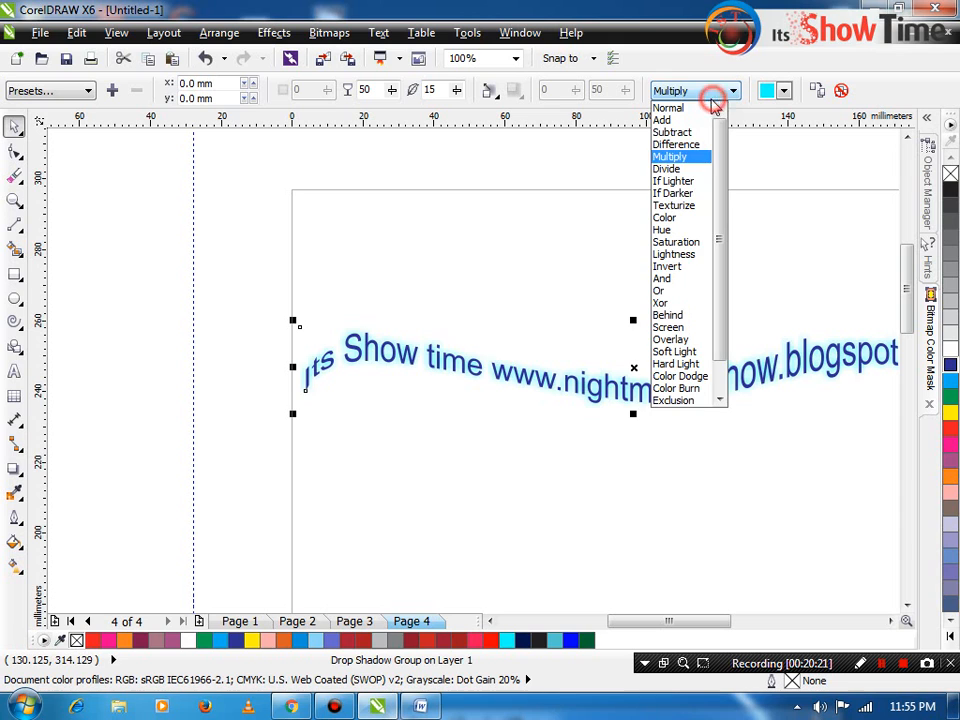
pyautogui.click(689, 121)
pyautogui.click(720, 90)
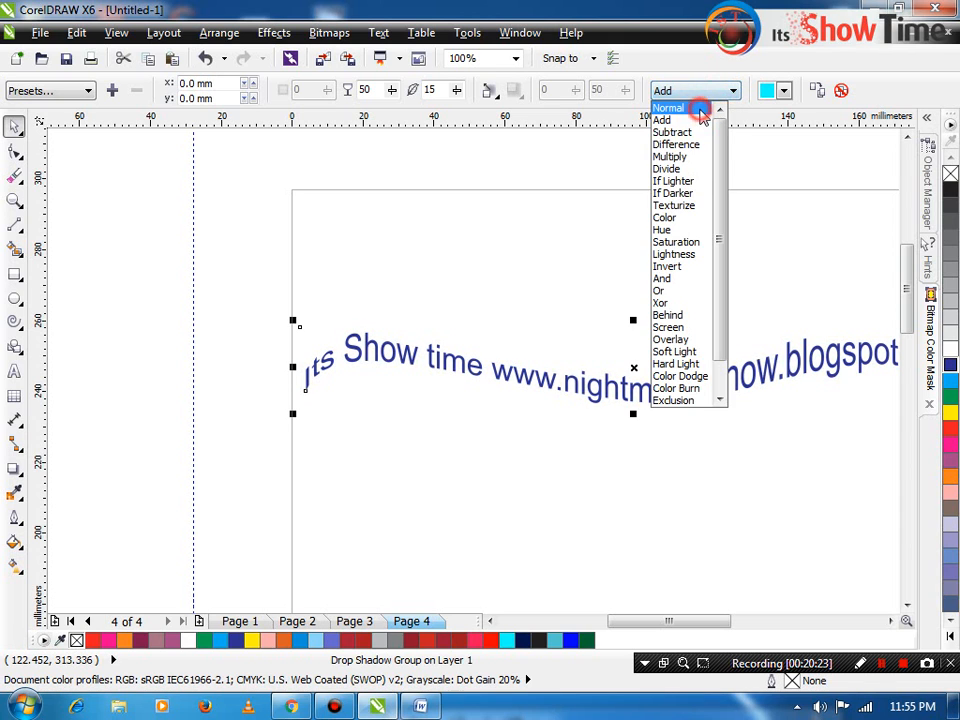
pyautogui.click(703, 107)
pyautogui.press('z')
pyautogui.moveTo(435, 321); pyautogui.dragTo(508, 400)
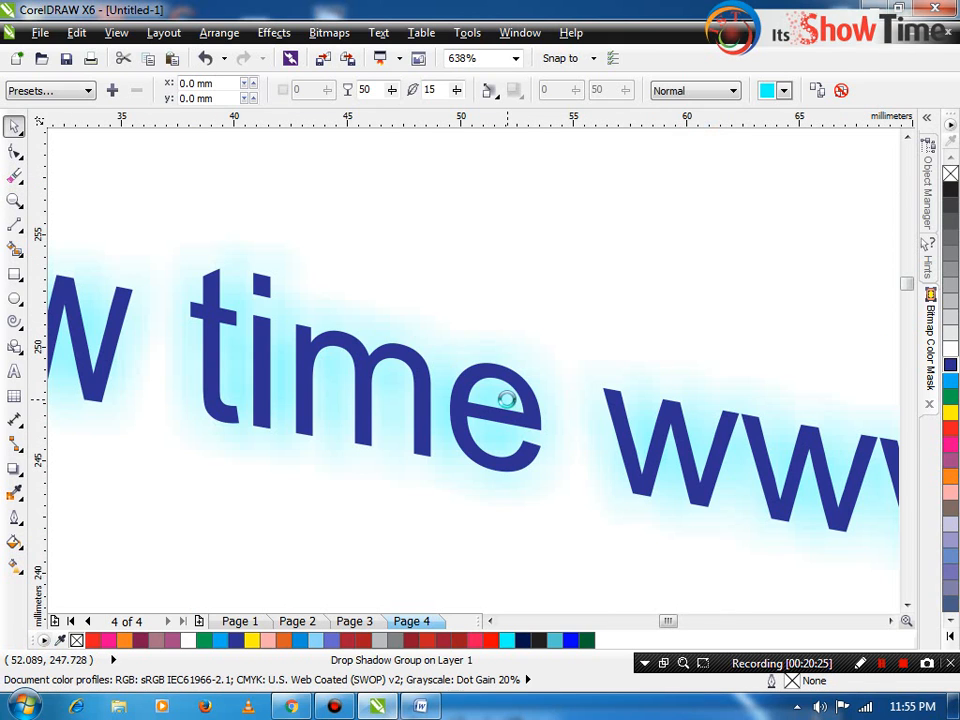
# - Move the shadowed wavy text off the page to the right, above the "Total Sale And Profit Tablet" table
pyautogui.press('F4')
pyautogui.click(553, 350)
pyautogui.moveTo(516, 246); pyautogui.dragTo(693, 220)
# - Examine the lesson content list above the page and the finished sample designs to the left of it
pyautogui.press('z')
pyautogui.moveTo(510, 195); pyautogui.dragTo(422, 154)
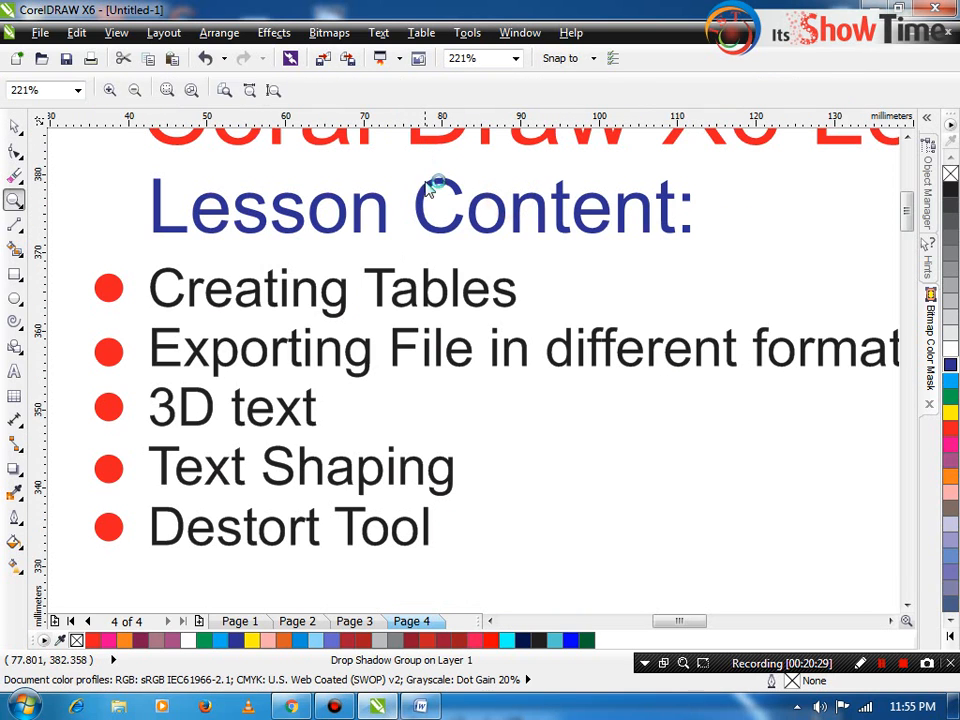
pyautogui.click(335, 481)
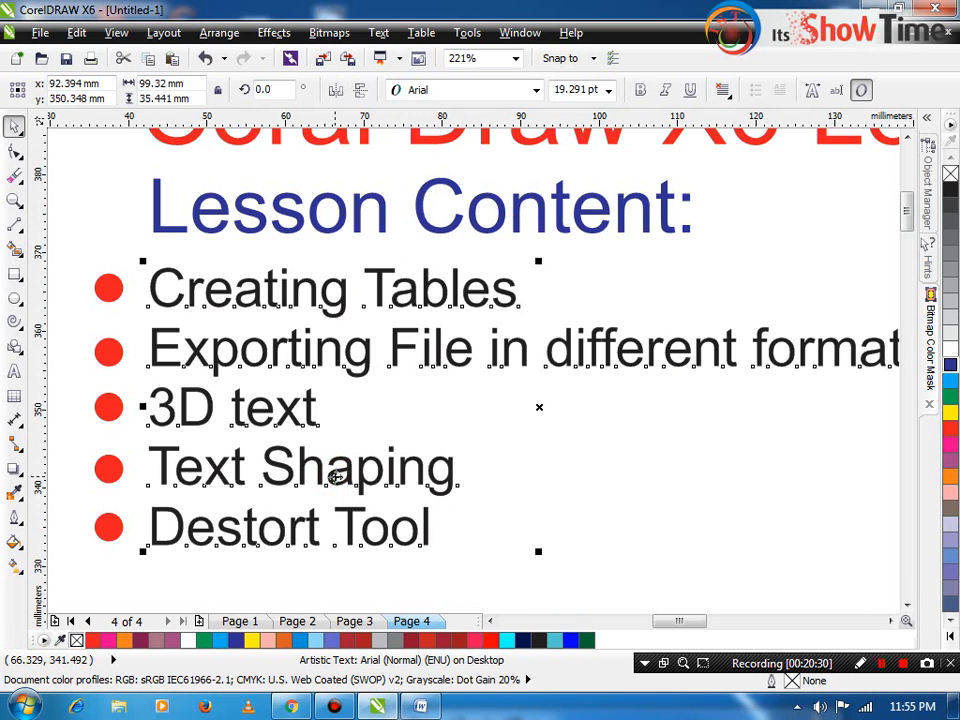
pyautogui.press('F3')
pyautogui.press('z')
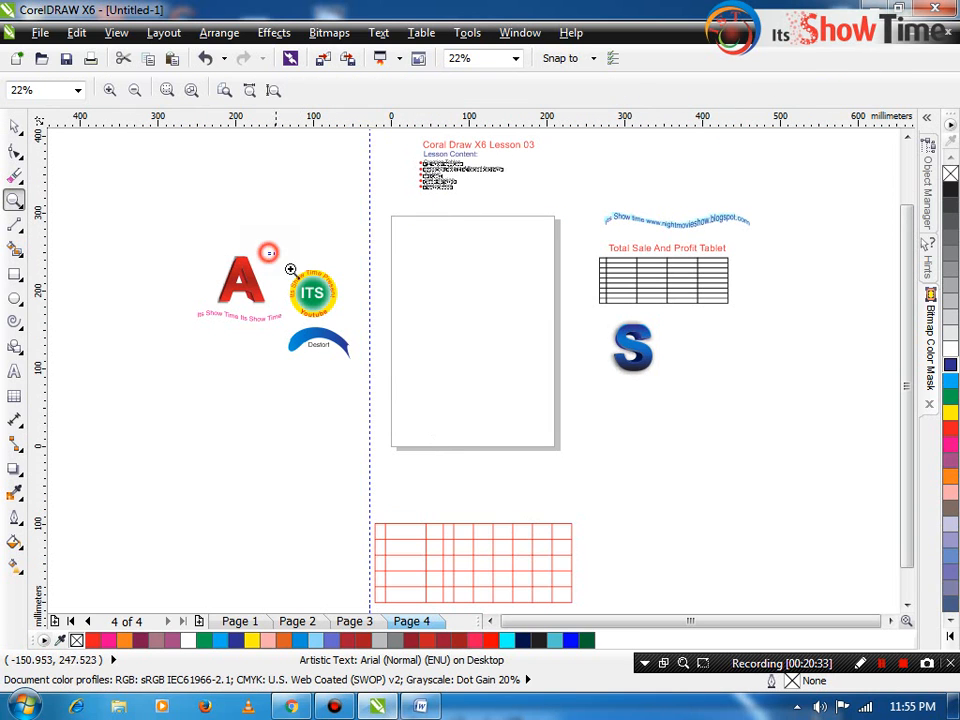
pyautogui.moveTo(268, 253); pyautogui.dragTo(388, 339)
pyautogui.press('space')
pyautogui.press('F3')
pyautogui.press('z')
pyautogui.press('space')
pyautogui.press('F7')
pyautogui.moveTo(517, 295); pyautogui.dragTo(613, 390)
pyautogui.press('z')
pyautogui.moveTo(470, 266); pyautogui.dragTo(688, 458)
pyautogui.press('space')
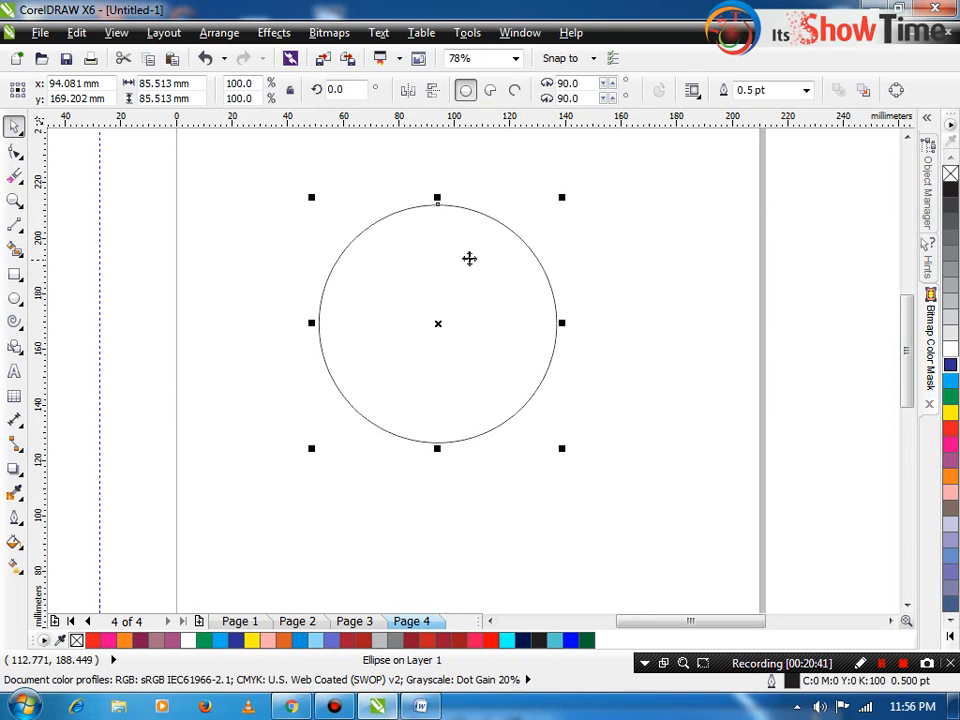
pyautogui.press('Delete')
# - Draw a circle about 83 mm in diameter on the empty page
pyautogui.click(15, 297)
pyautogui.moveTo(317, 265); pyautogui.dragTo(547, 478)
pyautogui.press('space')
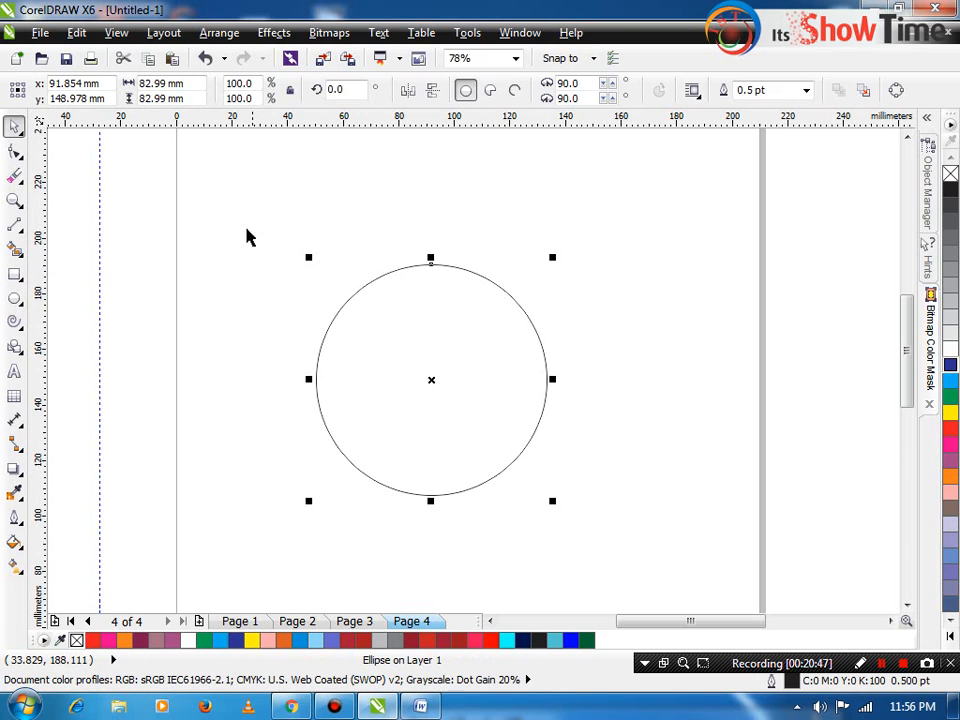
# - Change the drawing units to inches and check the circle's size in the new units
pyautogui.click(351, 167)
pyautogui.click(454, 90)
pyautogui.click(452, 109)
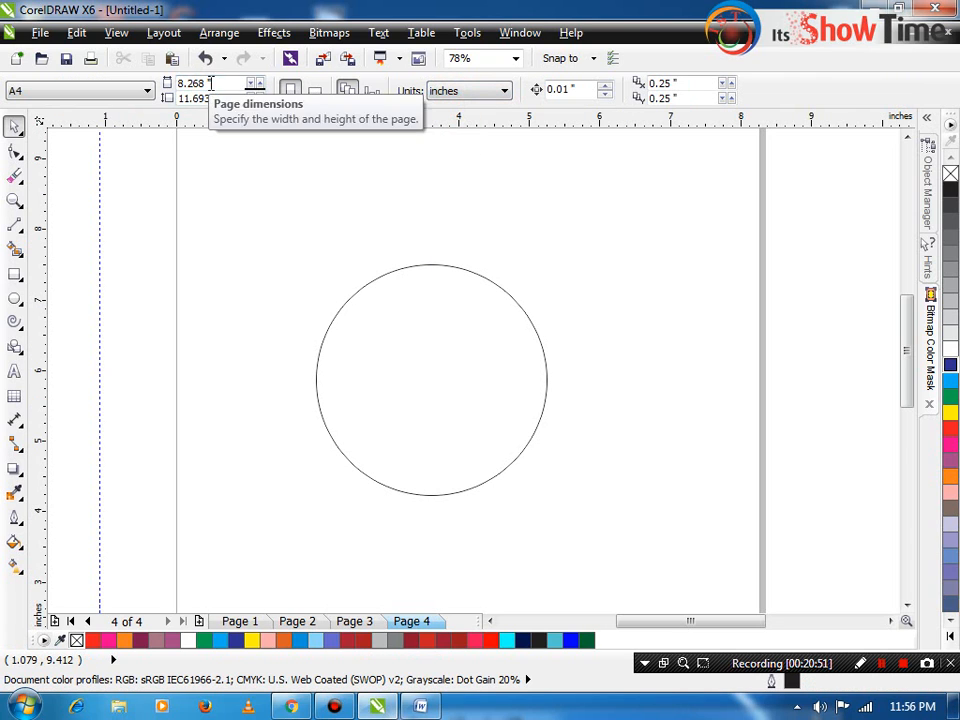
pyautogui.click(408, 305)
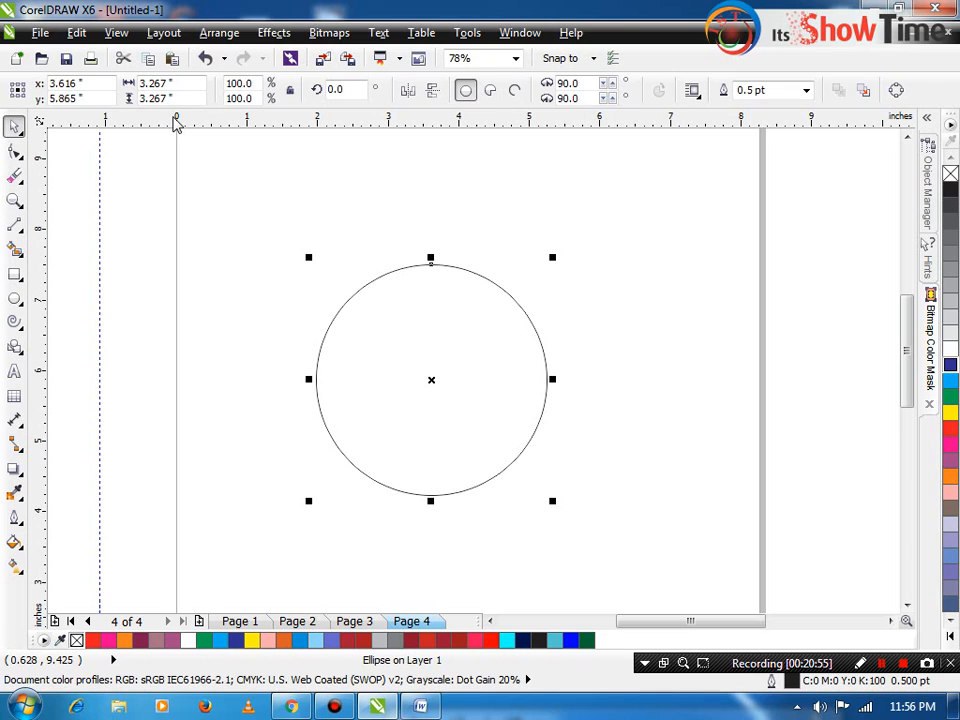
pyautogui.click(638, 294)
# - Create a smaller concentric copy inside the circle, about 2.47 inches in diameter (75.6% scale)
pyautogui.click(480, 300)
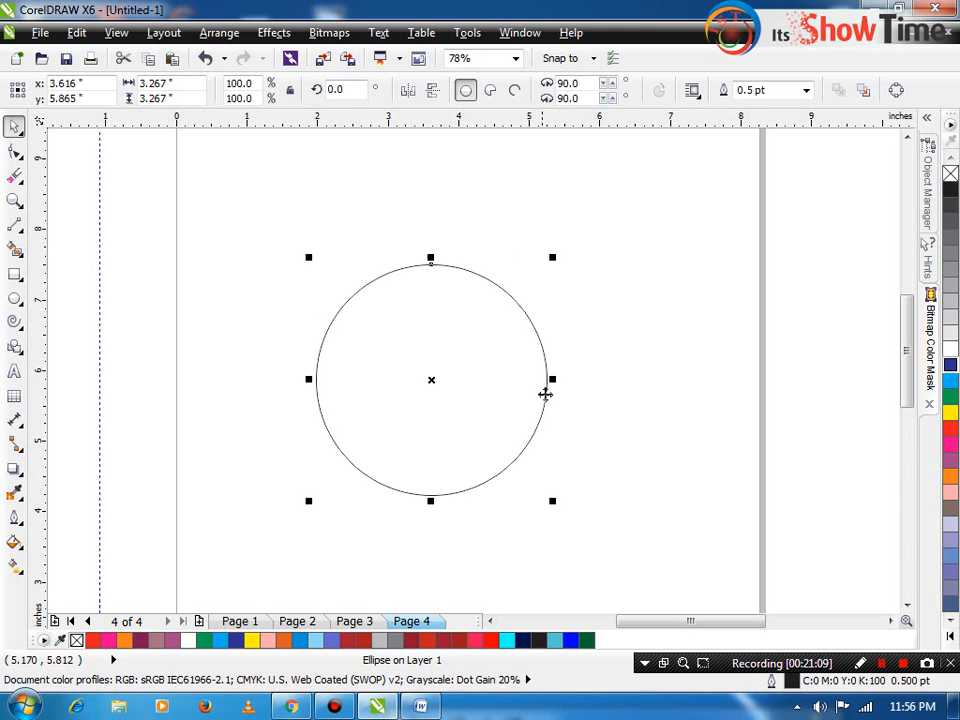
pyautogui.moveTo(553, 257); pyautogui.dragTo(528, 281)
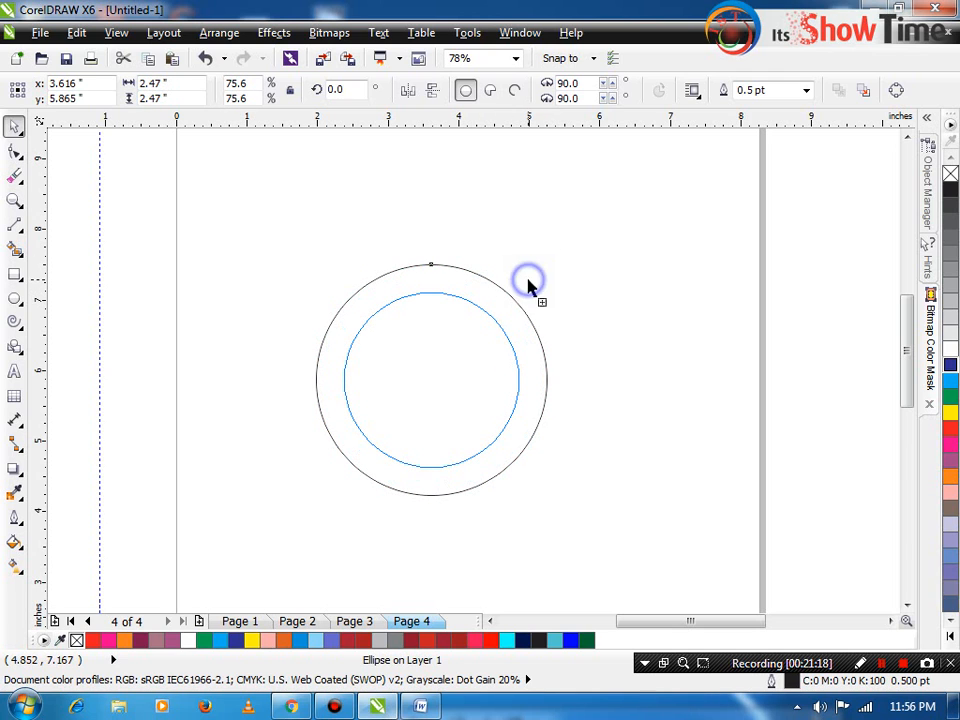
pyautogui.click(590, 288)
pyautogui.press('F2')
pyautogui.moveTo(598, 236); pyautogui.dragTo(281, 510)
pyautogui.click(432, 438)
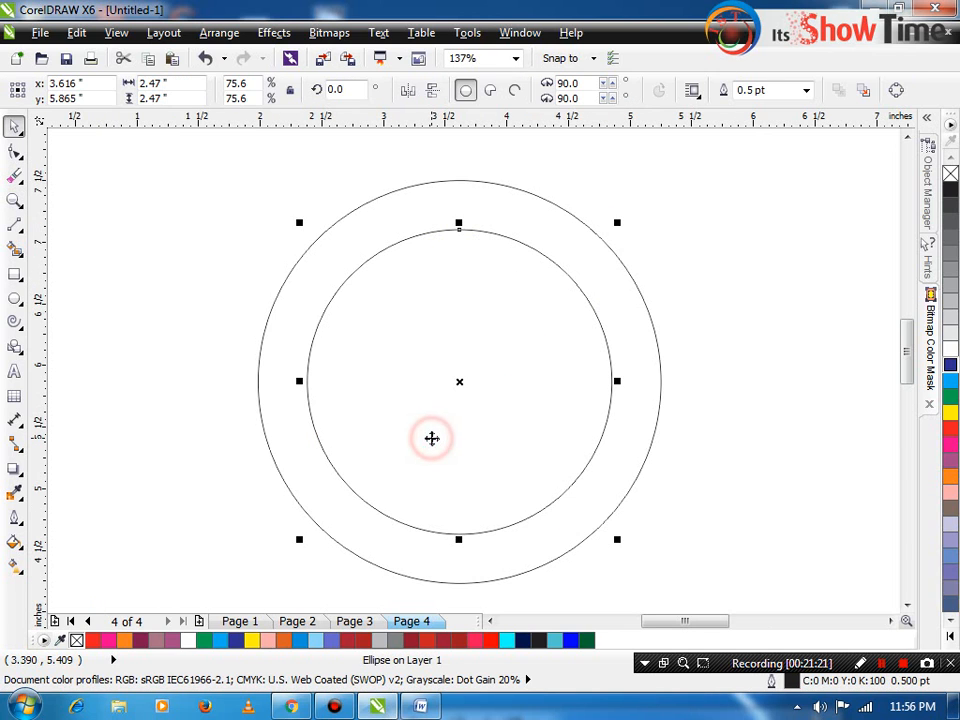
# - Add the artistic text "Its Show Time brothers" in 24 pt Arial, starting left of the circles
pyautogui.click(180, 362)
pyautogui.click(14, 371)
pyautogui.click(139, 353)
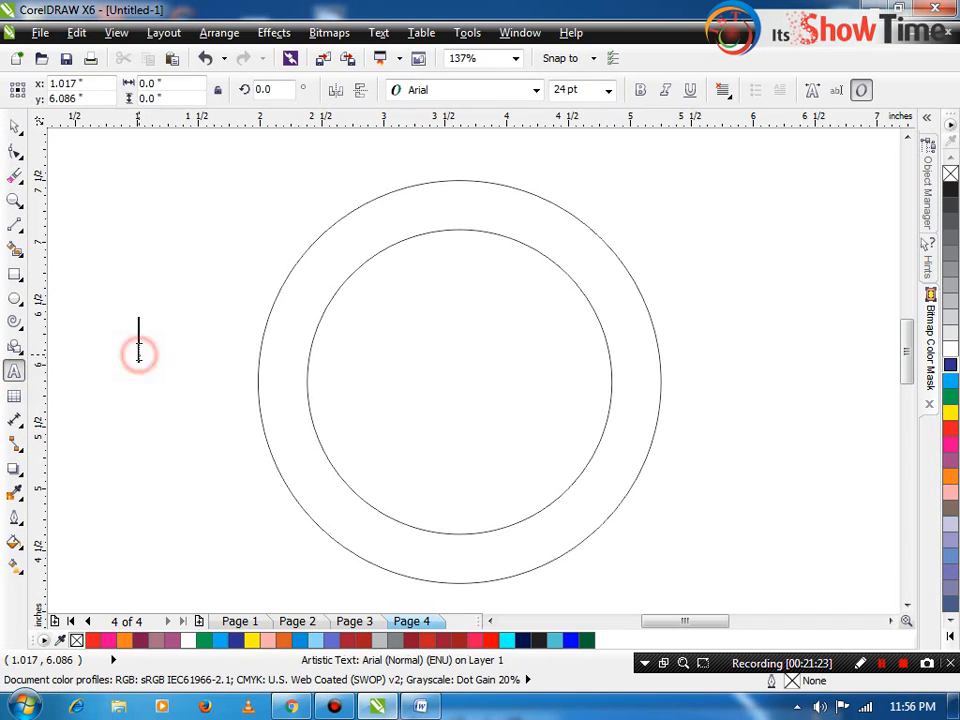
pyautogui.write('Its Show TIme')
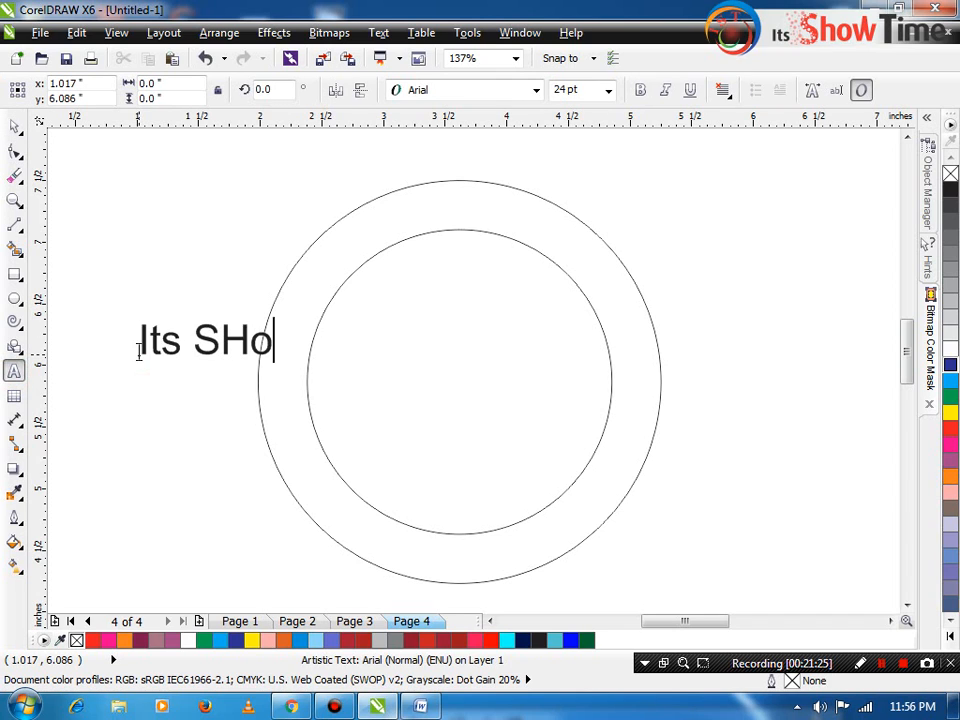
pyautogui.write(' brothers')
pyautogui.hotkey('ctrl', 'space')
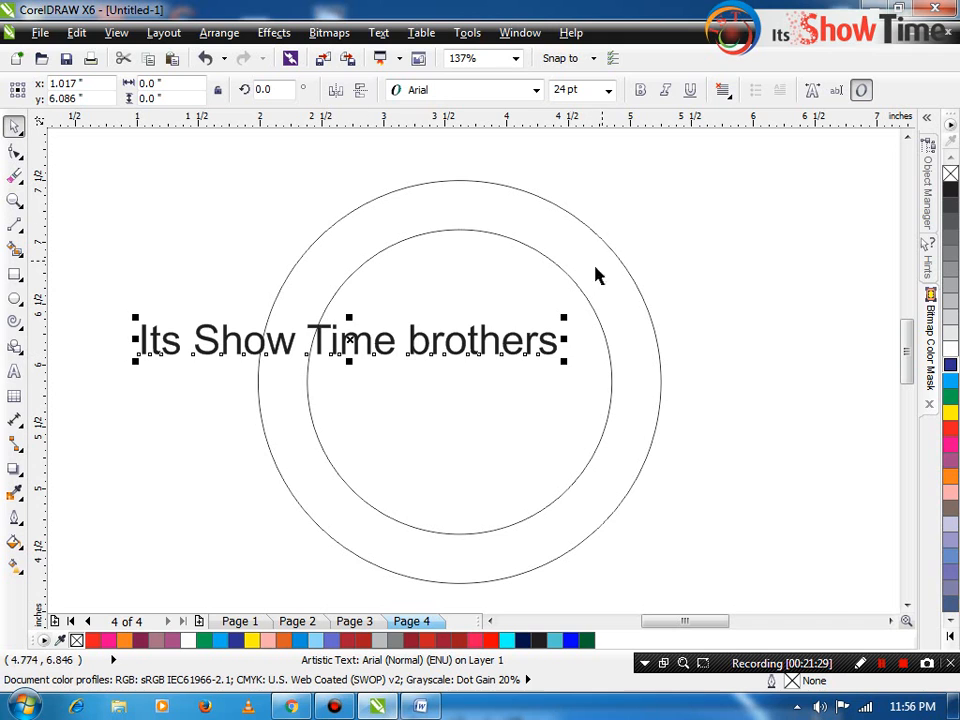
pyautogui.moveTo(482, 332); pyautogui.dragTo(606, 433)
pyautogui.hotkey('ctrl', 'z')
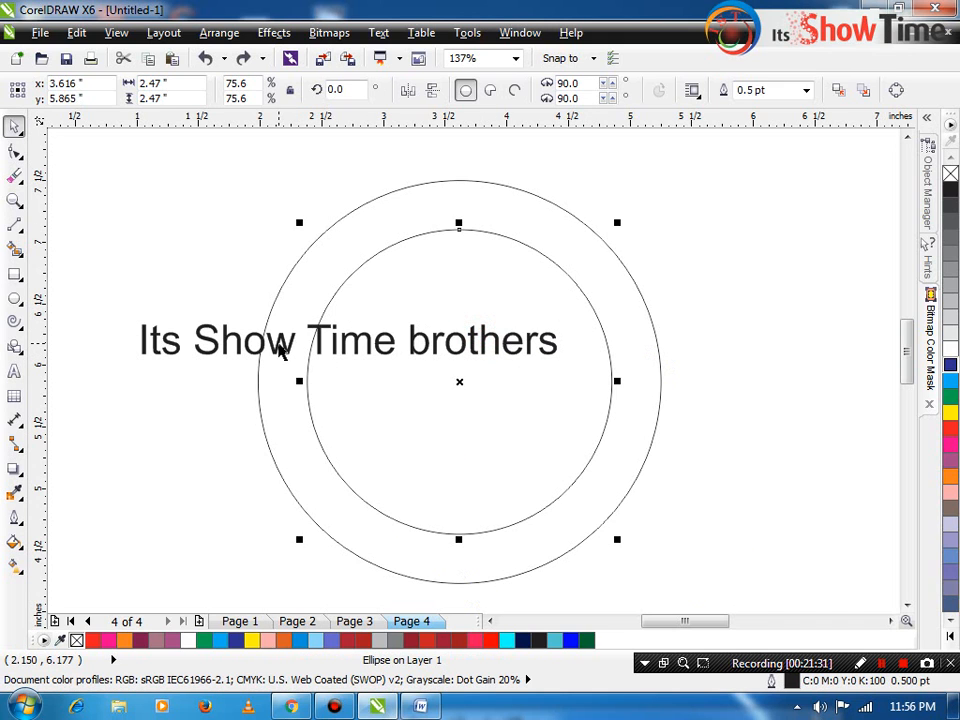
# - Make the text "Its Show Time brothers" bold and move it to the right, overlapping the circles' right half
pyautogui.click(279, 344)
pyautogui.moveTo(279, 344); pyautogui.dragTo(718, 469)
pyautogui.hotkey('ctrl', 'space')
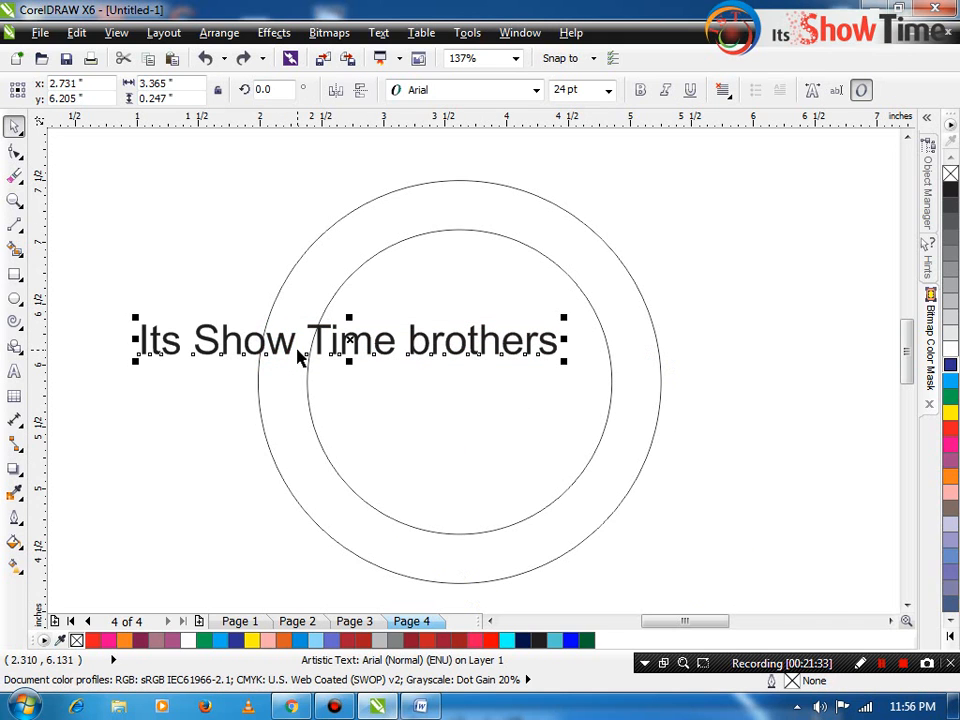
pyautogui.click(640, 90)
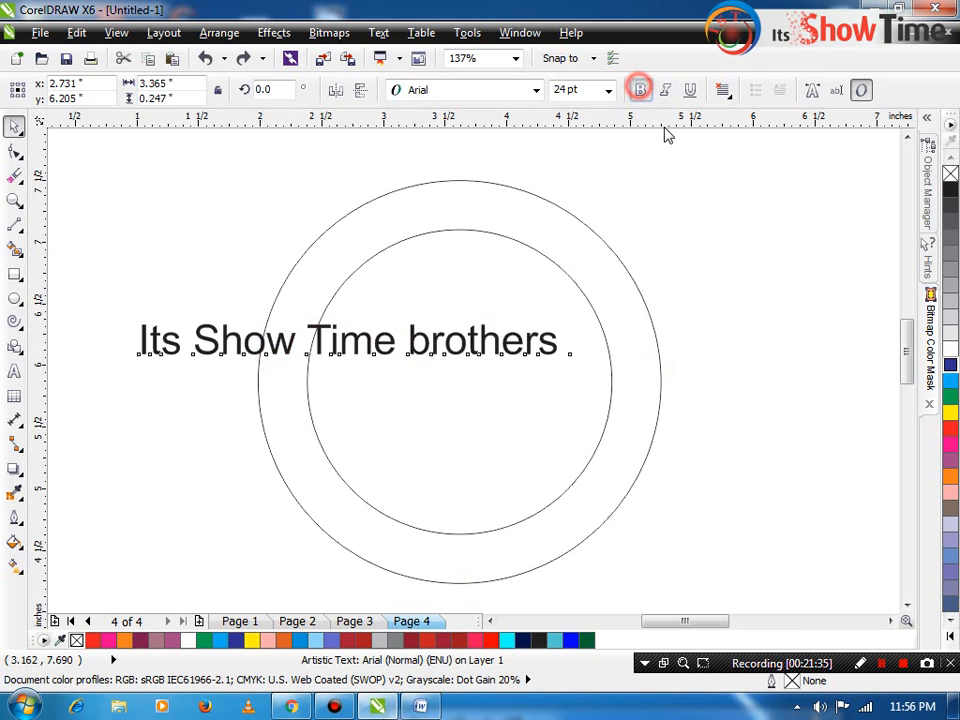
pyautogui.click(743, 199)
pyautogui.moveTo(460, 340); pyautogui.dragTo(772, 392)
# - Fit the bold text to the outer circle's upper arc, inside the ring, at a distance of -0.375 inches
pyautogui.click(377, 33)
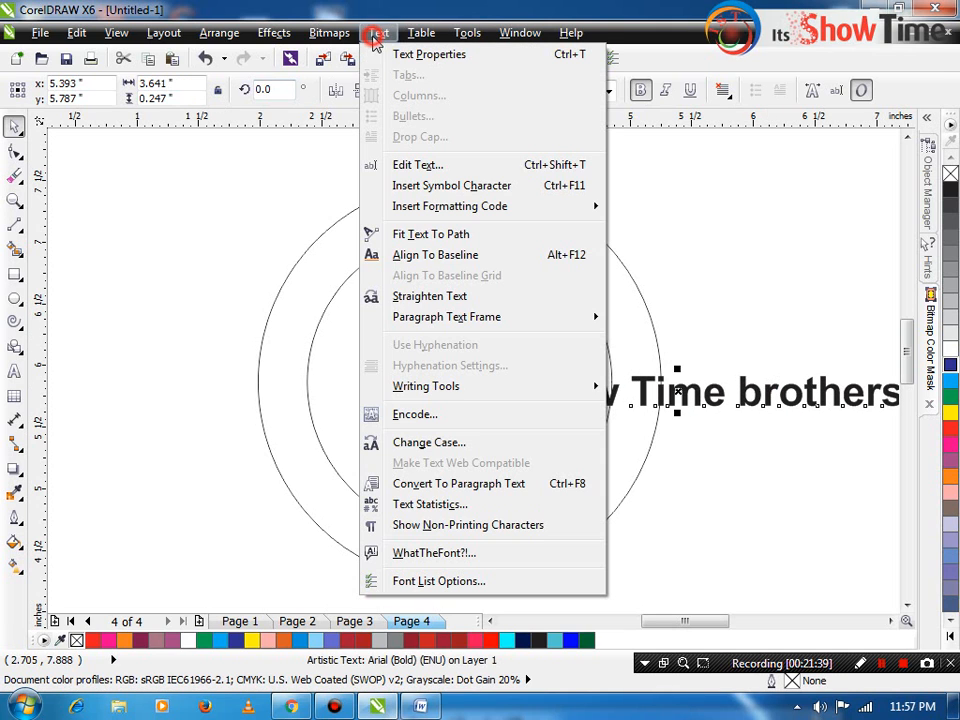
pyautogui.click(410, 235)
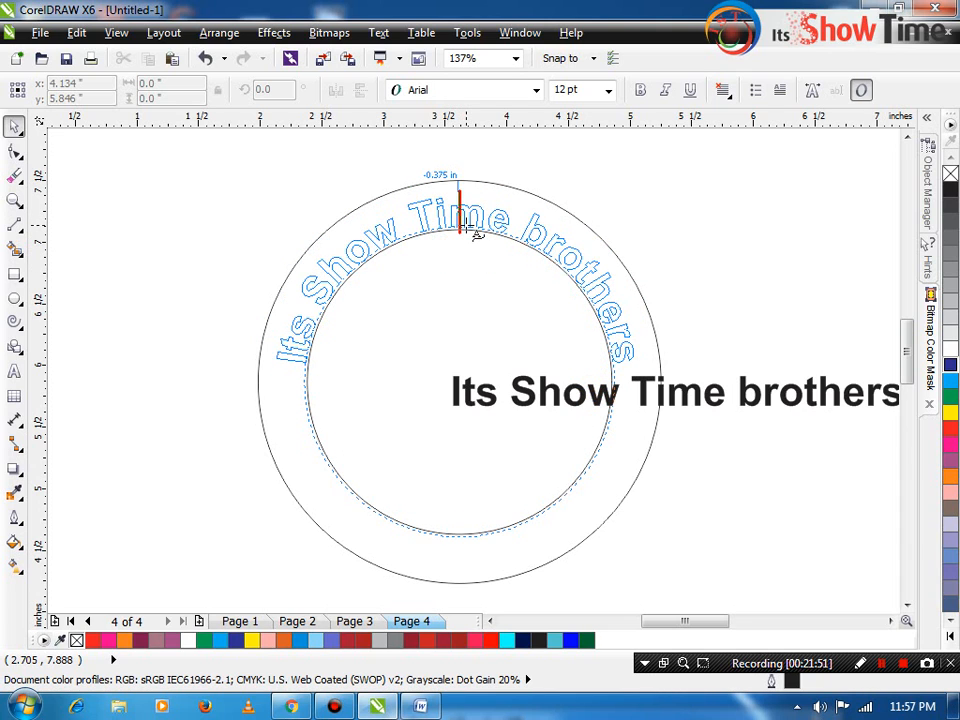
pyautogui.click(468, 228)
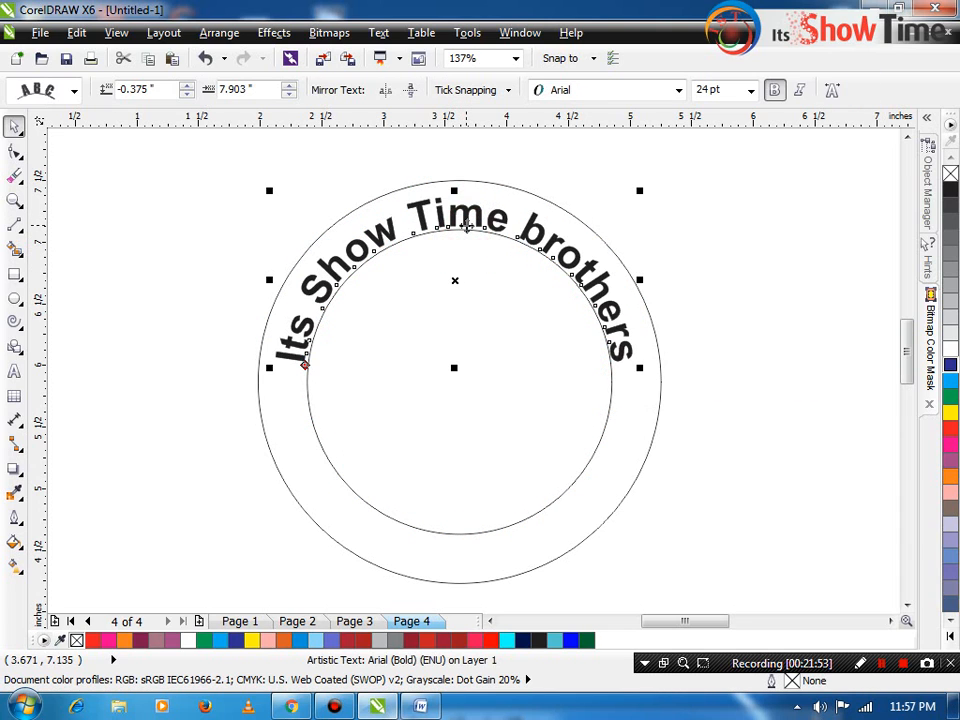
# - Try another text orientation and a different distance from the path, then restore the original orientation and -0.375 inches
pyautogui.click(74, 91)
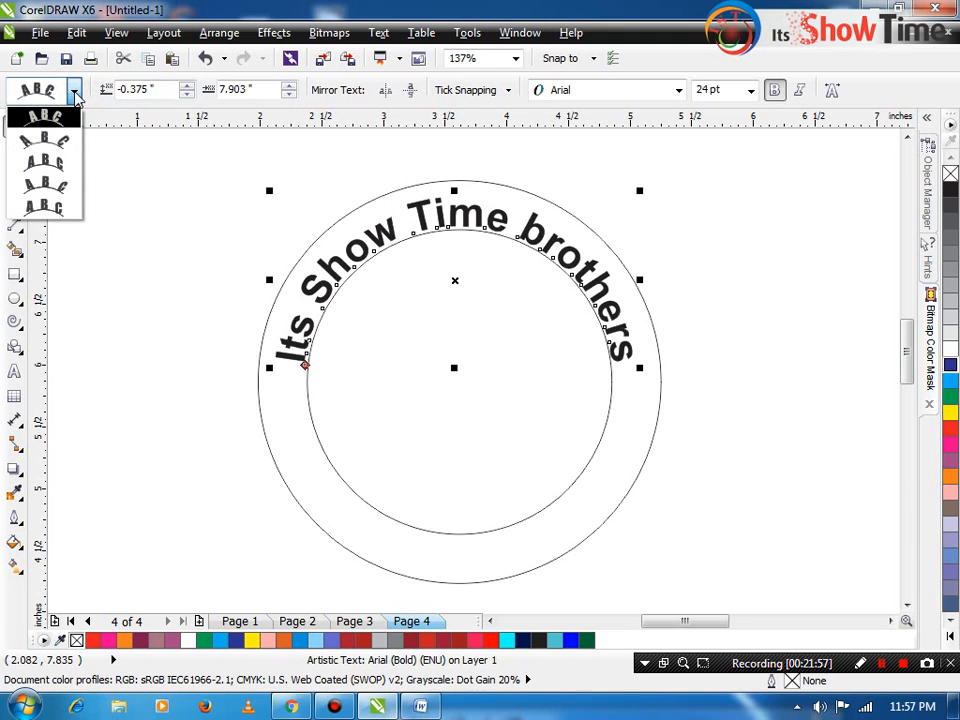
pyautogui.click(72, 145)
pyautogui.click(72, 93)
pyautogui.click(58, 117)
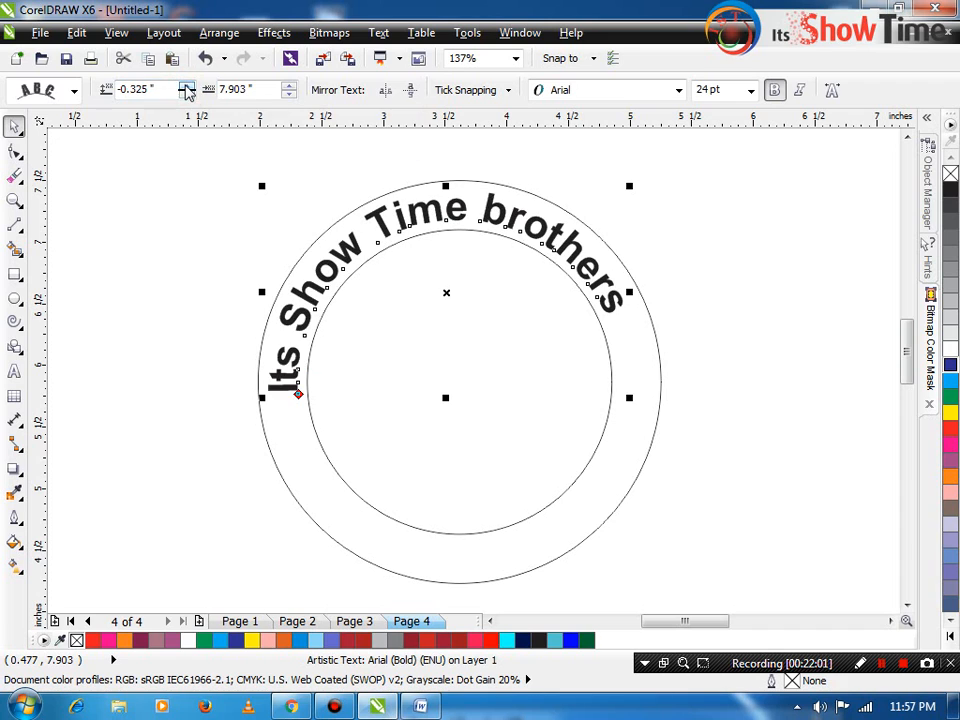
pyautogui.click(188, 97)
pyautogui.click(187, 94)
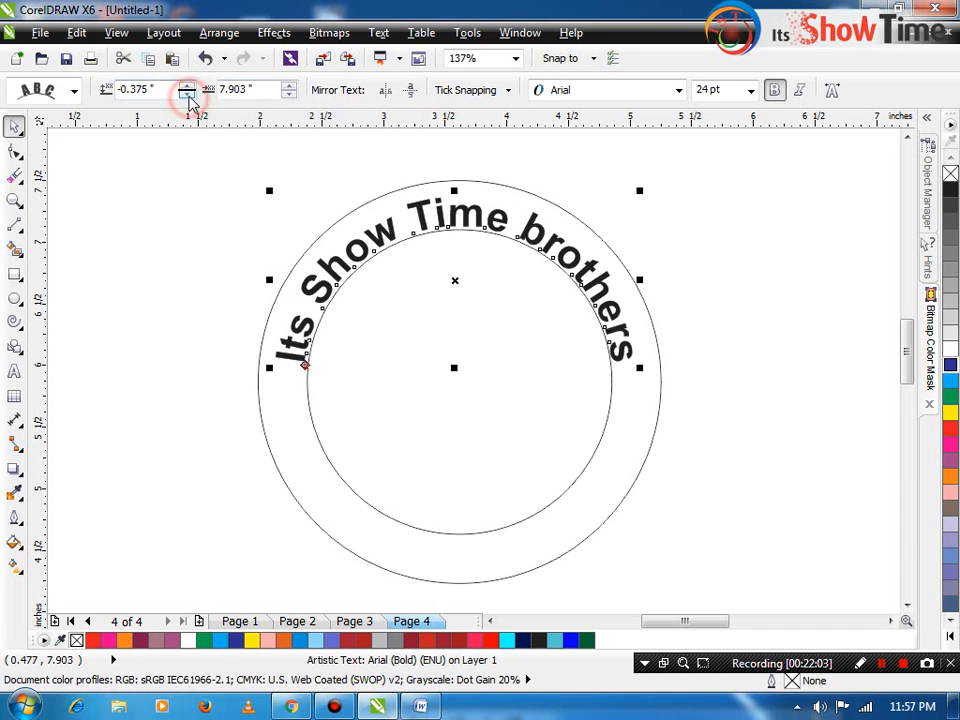
# - Set the curved text's offset to 7.953 inches and adjust its tick snapping options, keeping tick snapping on
pyautogui.click(289, 86)
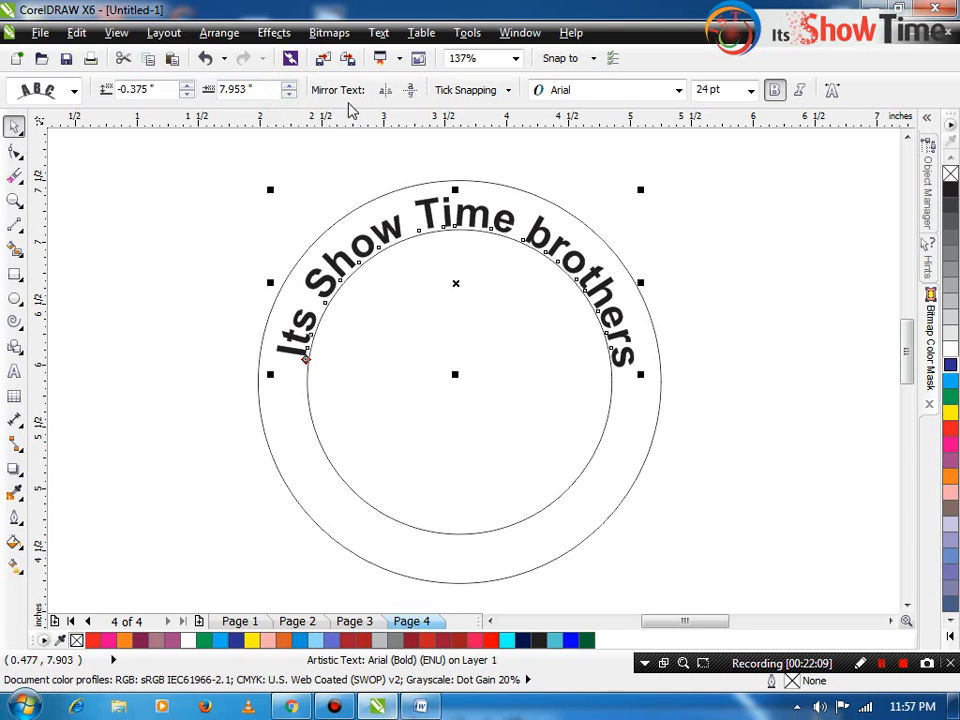
pyautogui.click(485, 96)
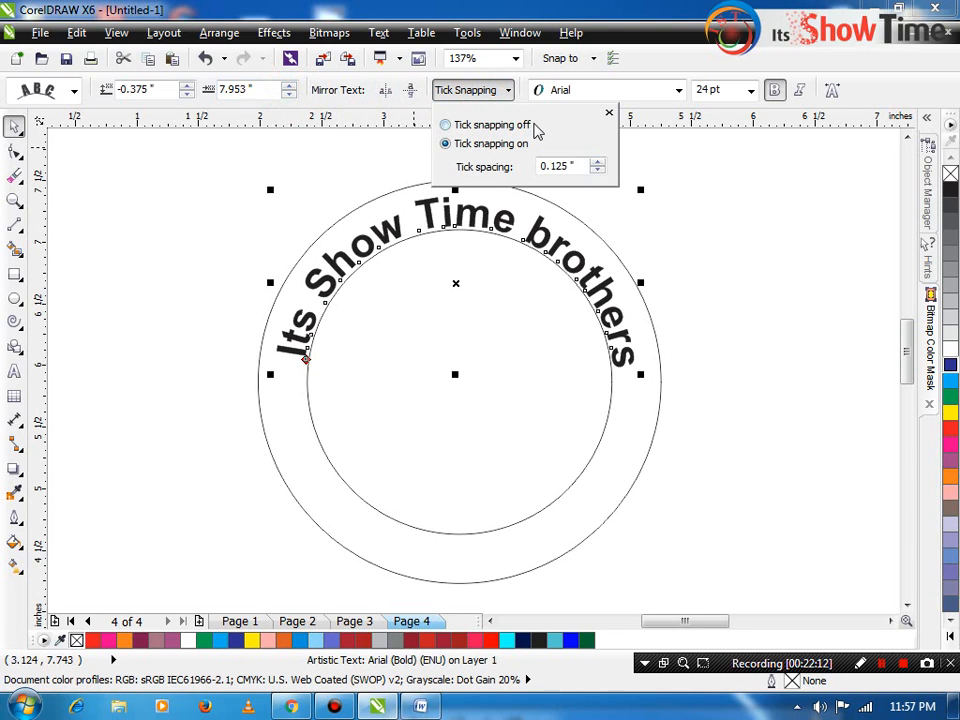
pyautogui.click(520, 126)
pyautogui.click(497, 148)
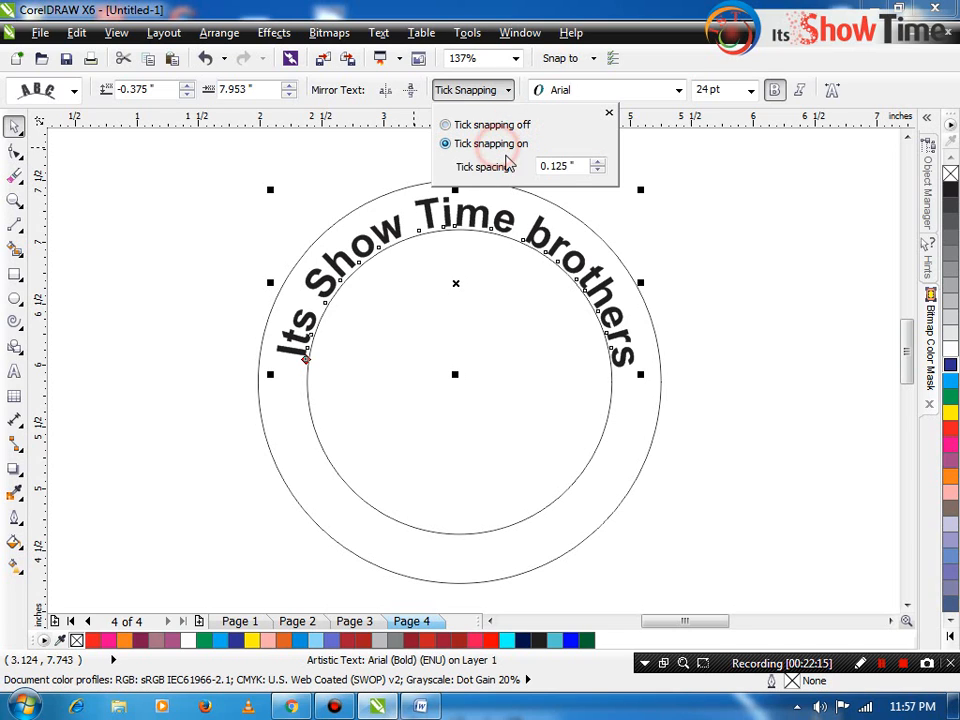
pyautogui.click(601, 170)
pyautogui.click(601, 170)
pyautogui.click(700, 183)
# - Try moving the curved text off the ring while it is still attached to its path, and undo the moves
pyautogui.click(594, 324)
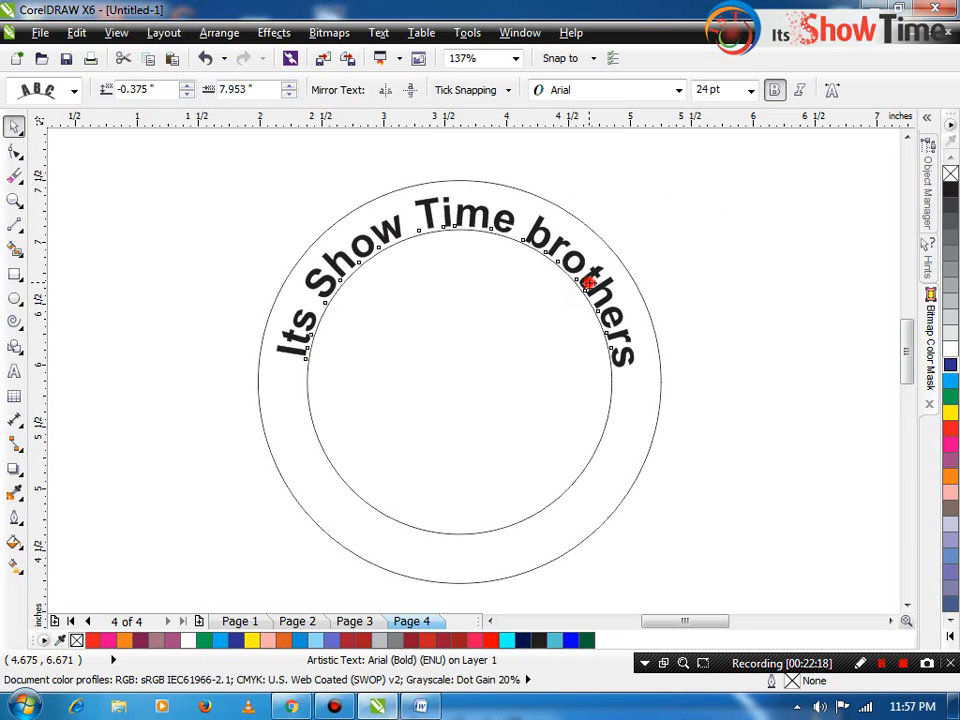
pyautogui.click(684, 261)
pyautogui.click(588, 286)
pyautogui.doubleClick(592, 282)
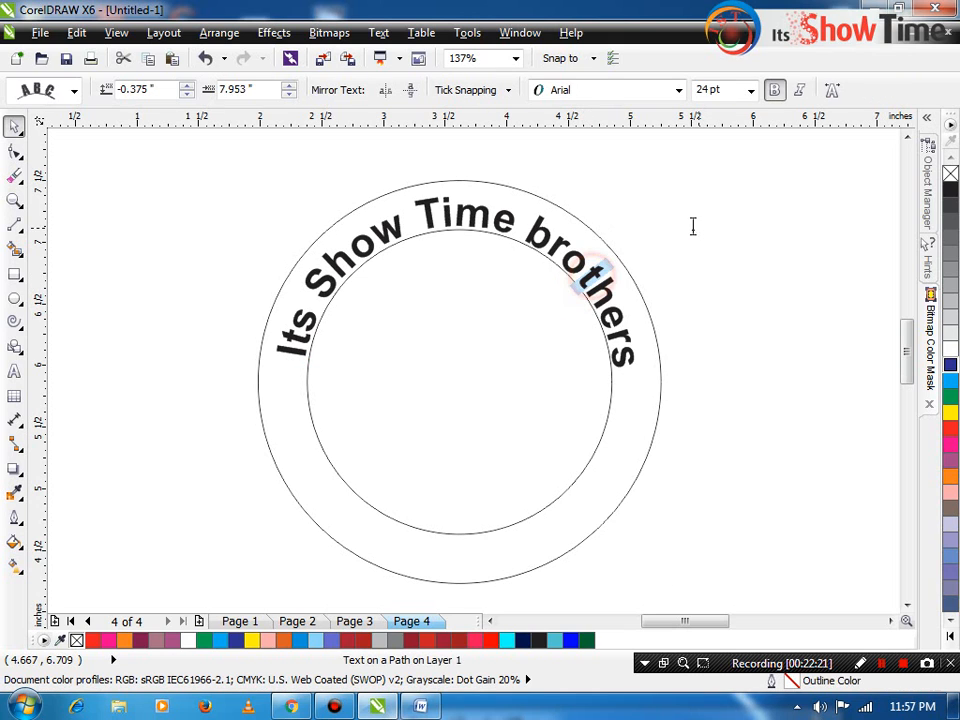
pyautogui.hotkey('ctrl', 'space')
pyautogui.moveTo(597, 280); pyautogui.dragTo(675, 222)
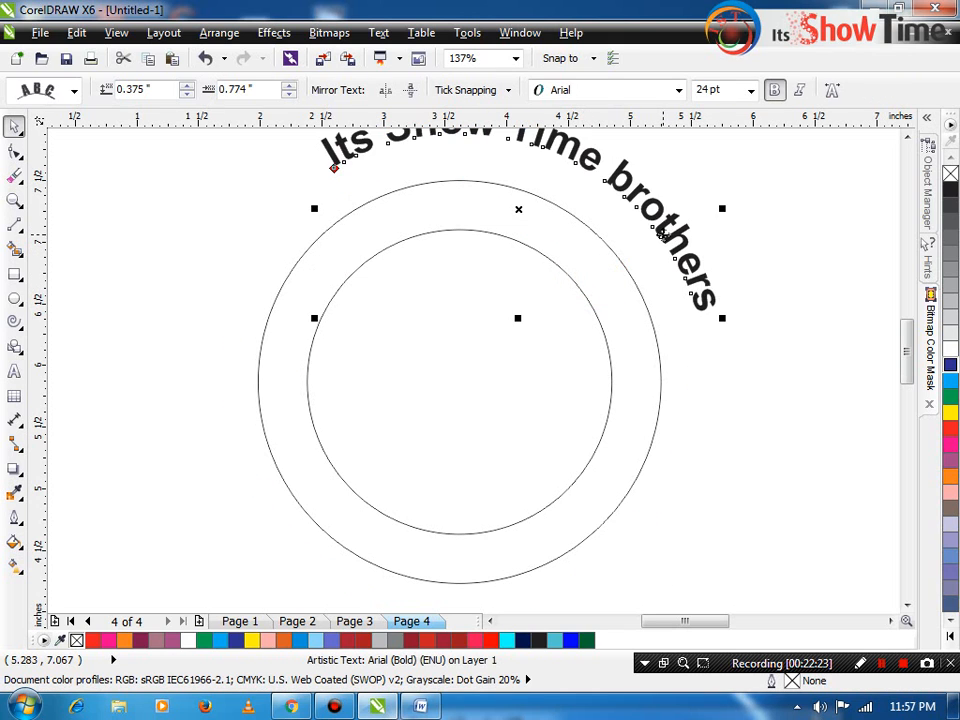
pyautogui.hotkey('ctrl', 'z')
pyautogui.moveTo(604, 269); pyautogui.dragTo(505, 242)
pyautogui.hotkey('ctrl', 'z')
pyautogui.hotkey('ctrl', 'z')
pyautogui.hotkey('ctrl', 'z')
pyautogui.click(755, 264)
# - Break the curved text apart from the outer circle
pyautogui.click(560, 260)
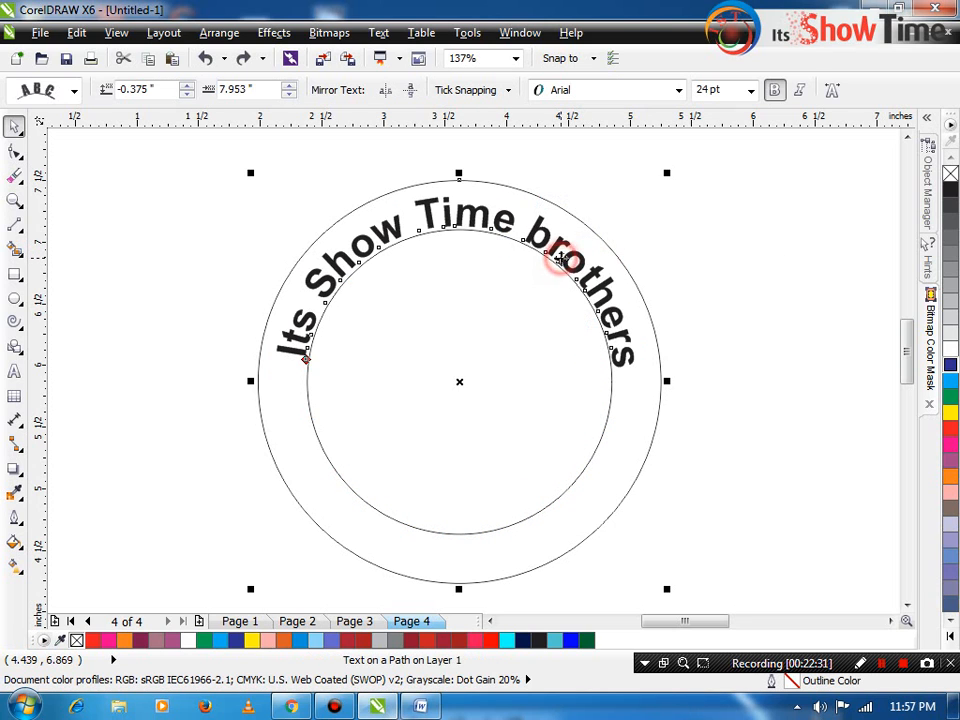
pyautogui.hotkey('ctrl', 'k')
pyautogui.click(694, 251)
# - Try moving the separated curved text outside the ring and undo the moves
pyautogui.moveTo(591, 277); pyautogui.dragTo(633, 215)
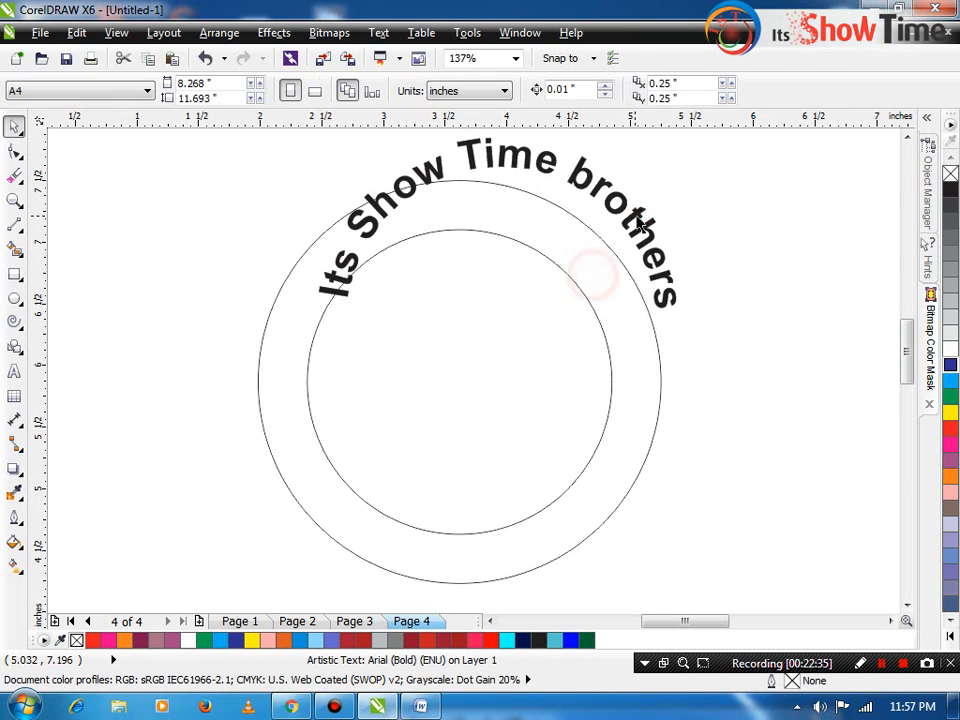
pyautogui.hotkey('ctrl', 'z')
pyautogui.moveTo(581, 266); pyautogui.dragTo(596, 212)
pyautogui.hotkey('ctrl', 'z')
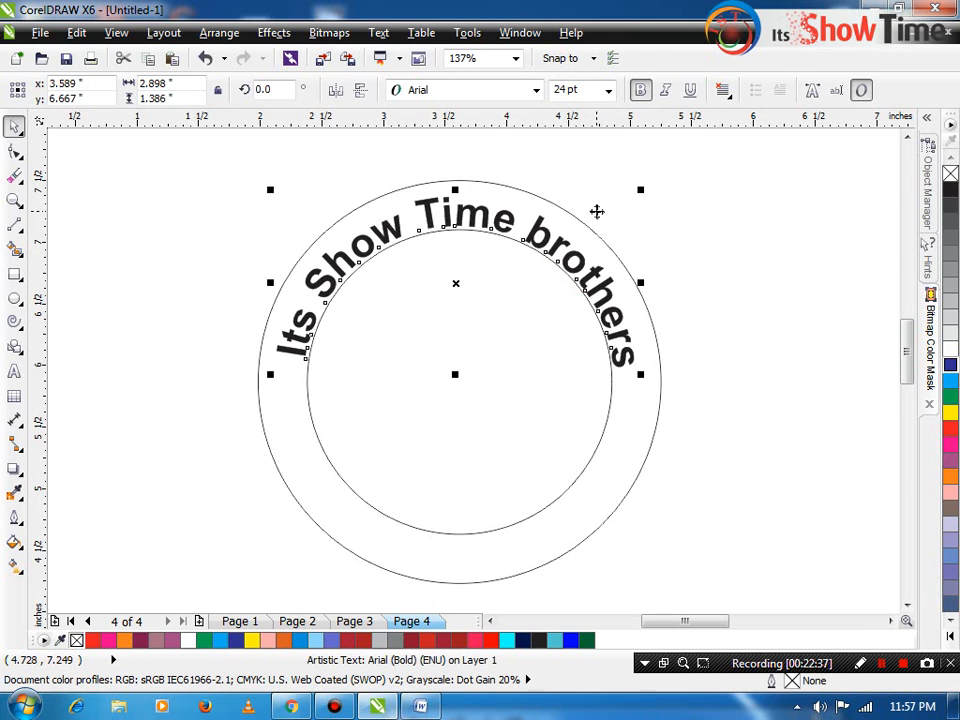
# - Fill the curved text with red and move it up about 0.09 inches within the ring
pyautogui.click(670, 268)
pyautogui.click(590, 270)
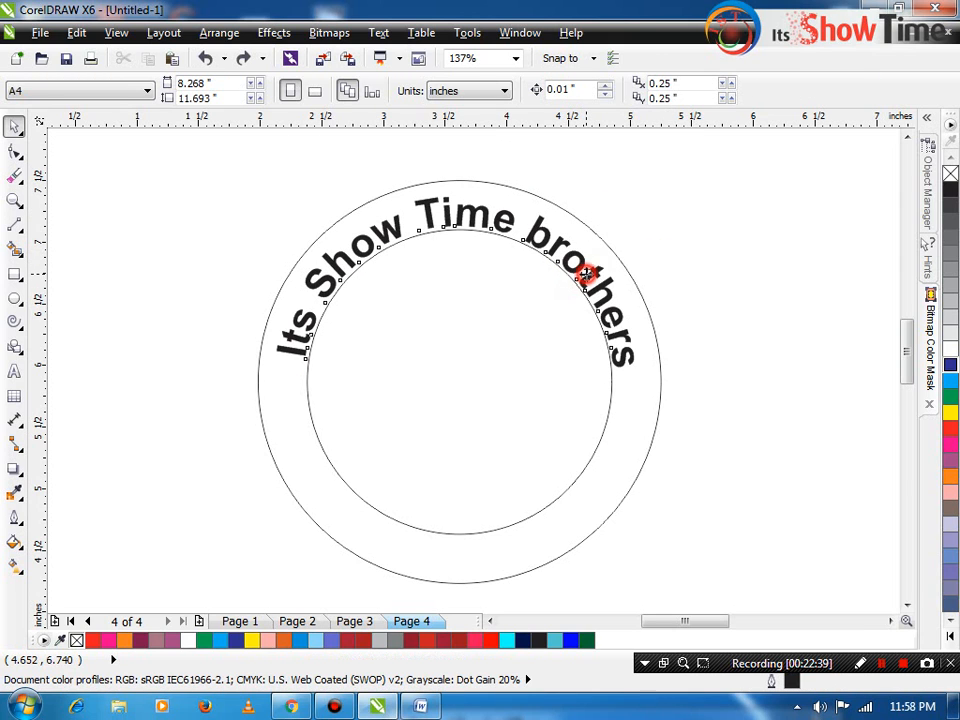
pyautogui.click(950, 428)
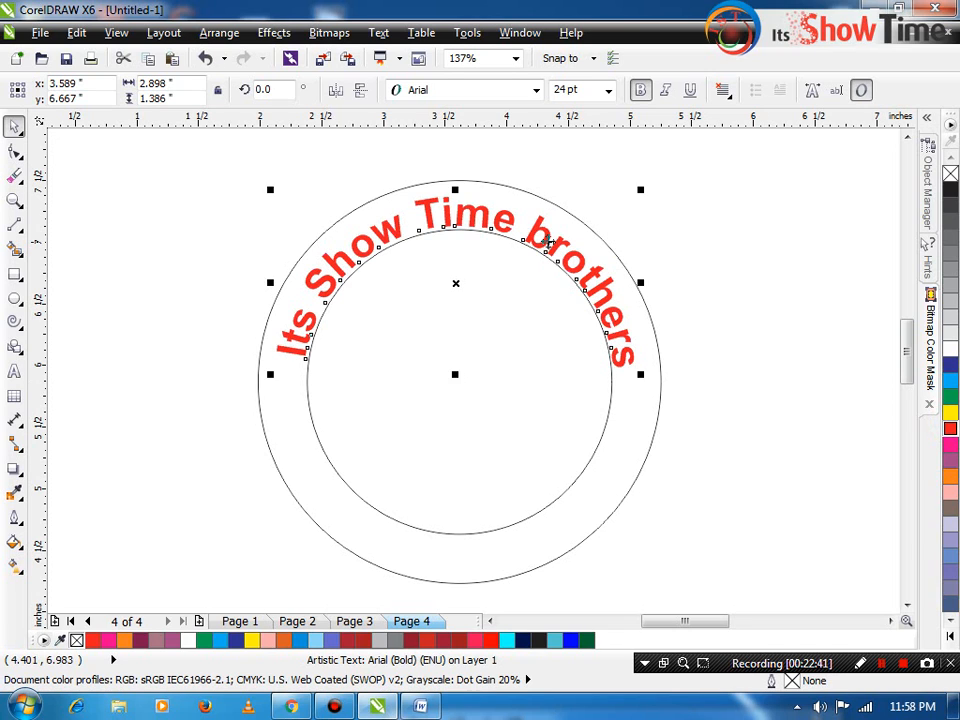
pyautogui.moveTo(540, 230); pyautogui.dragTo(540, 218)
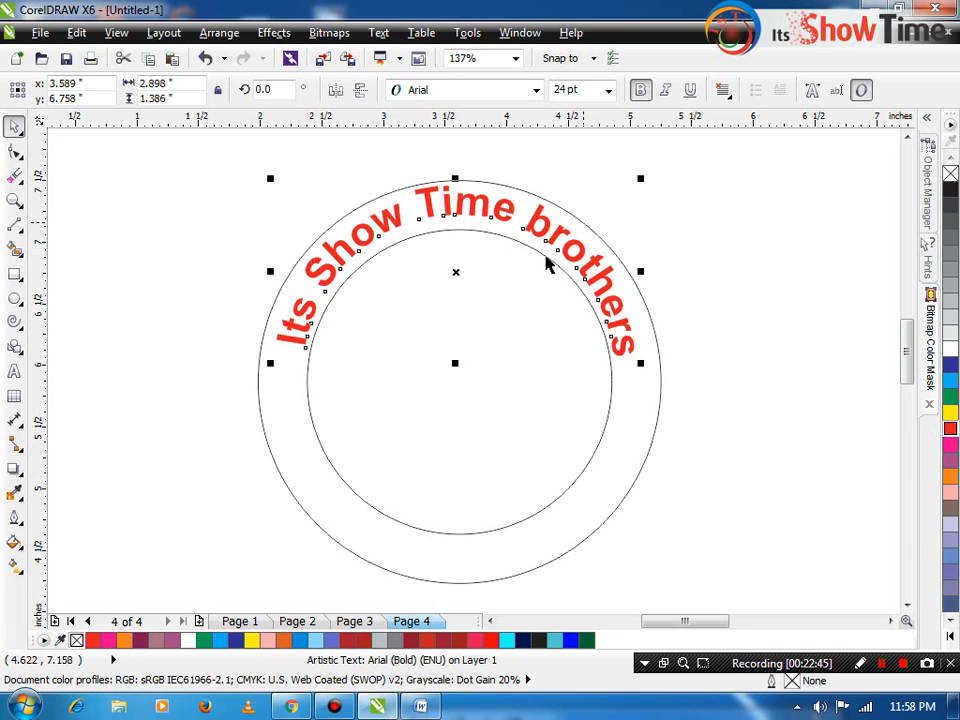
pyautogui.click(545, 250)
pyautogui.moveTo(645, 182); pyautogui.dragTo(709, 231)
pyautogui.click(709, 228)
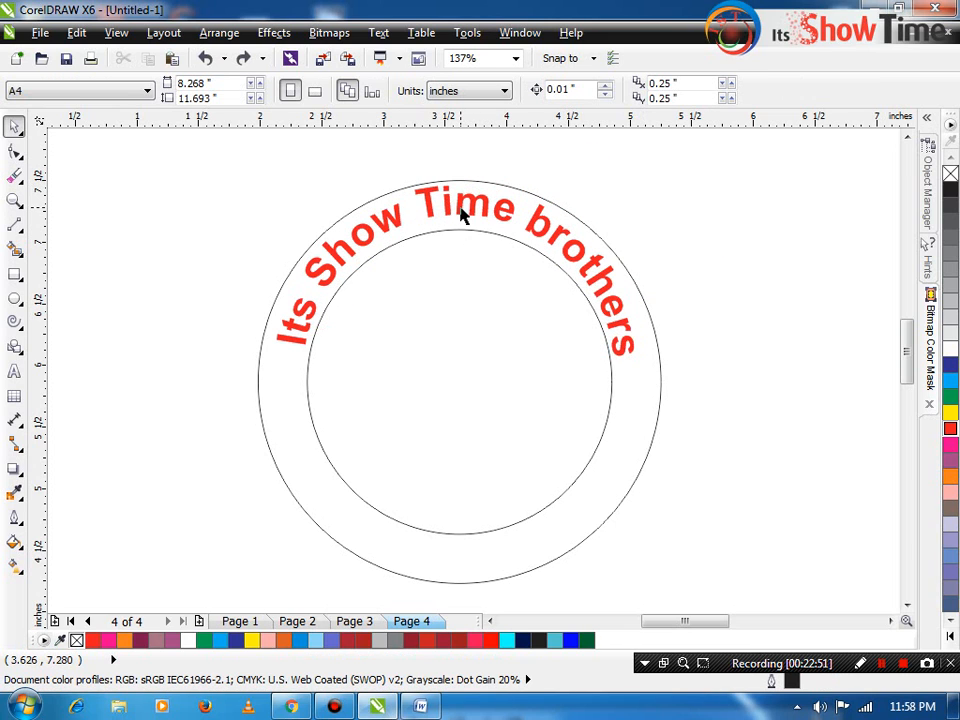
pyautogui.click(12, 374)
pyautogui.click(134, 461)
pyautogui.write('www.')
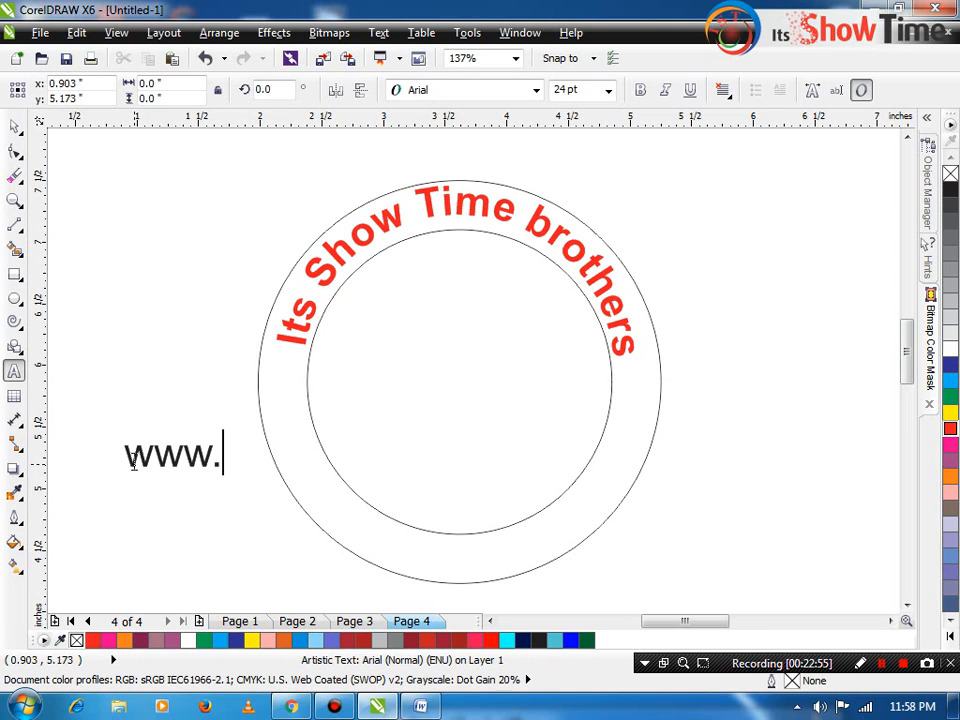
pyautogui.write('nightmovi')
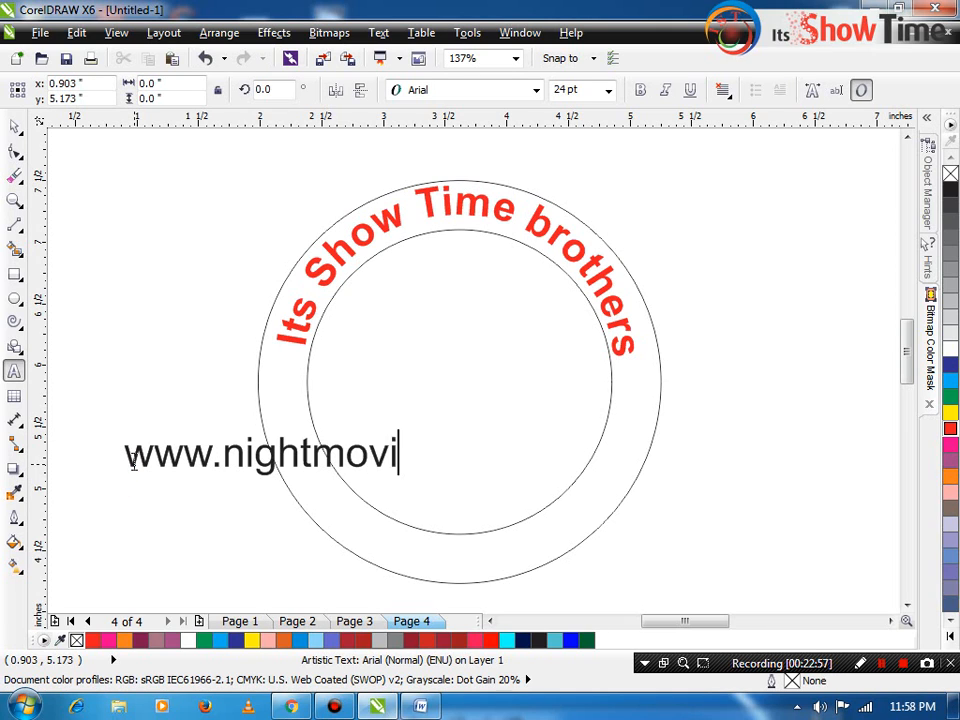
pyautogui.write('eshow.blogspot.com')
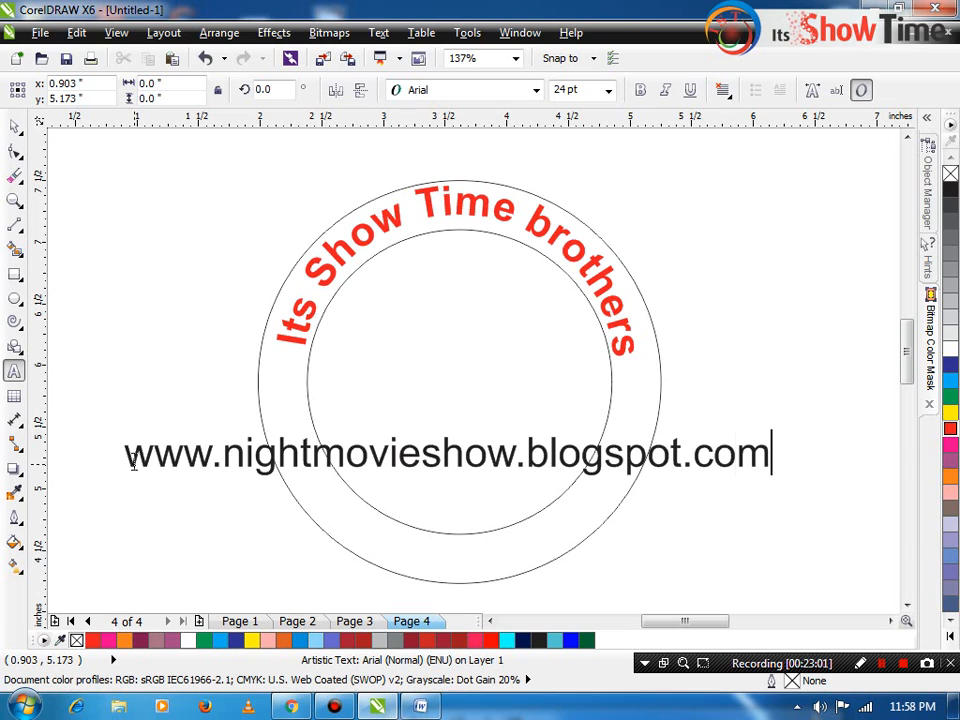
pyautogui.hotkey('ctrl', 'space')
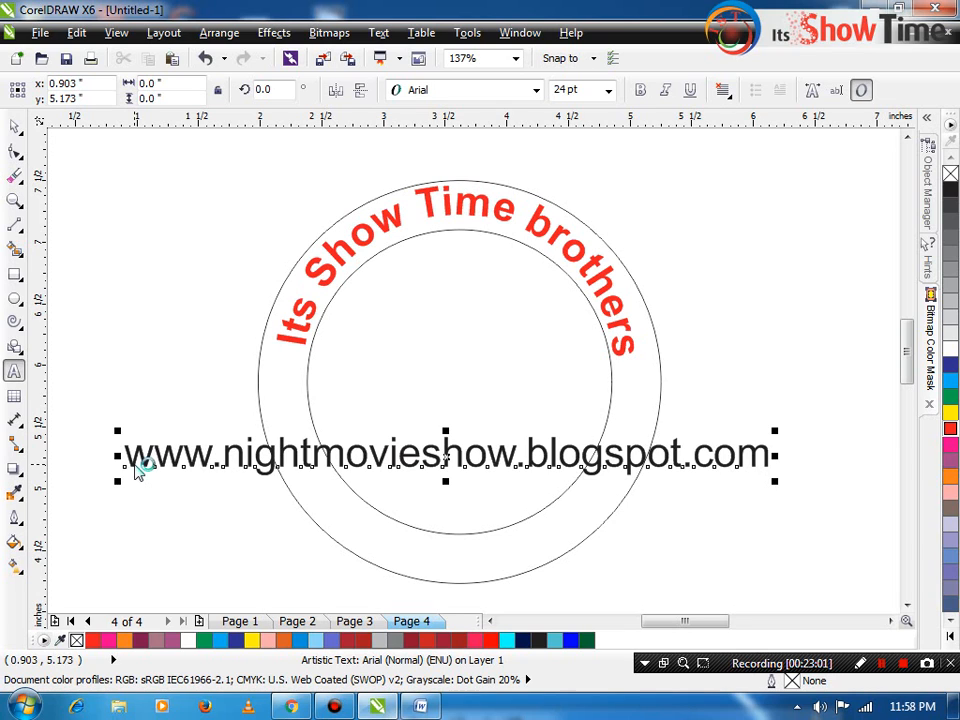
pyautogui.click(951, 380)
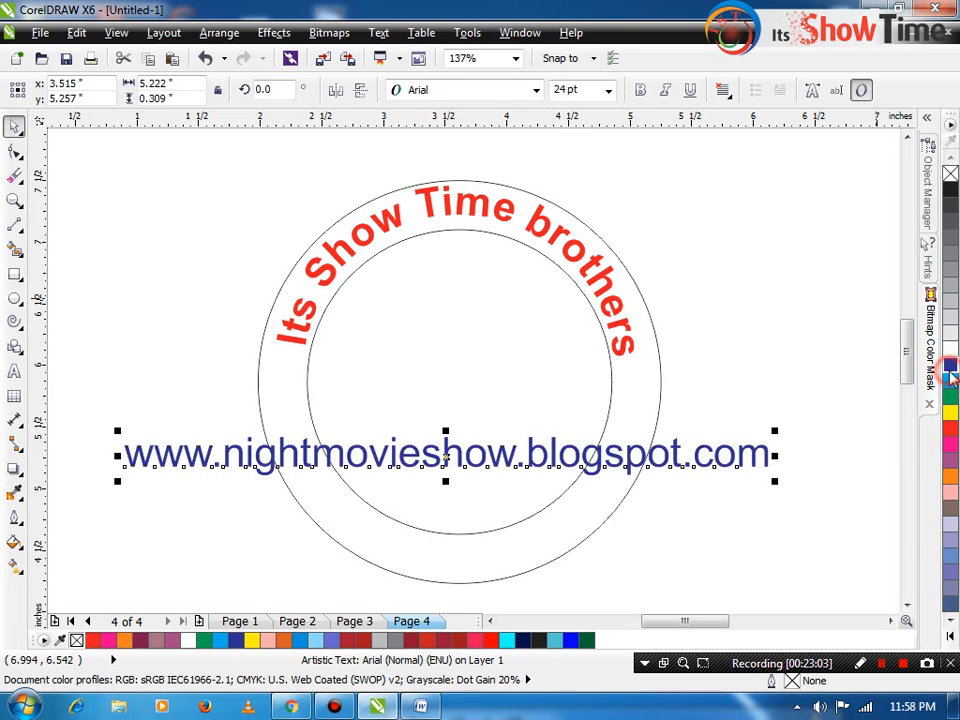
# - Fit the web address to the outer circle's lower arc at a distance of -0.239 inches and set its size to 18 pt
pyautogui.click(380, 33)
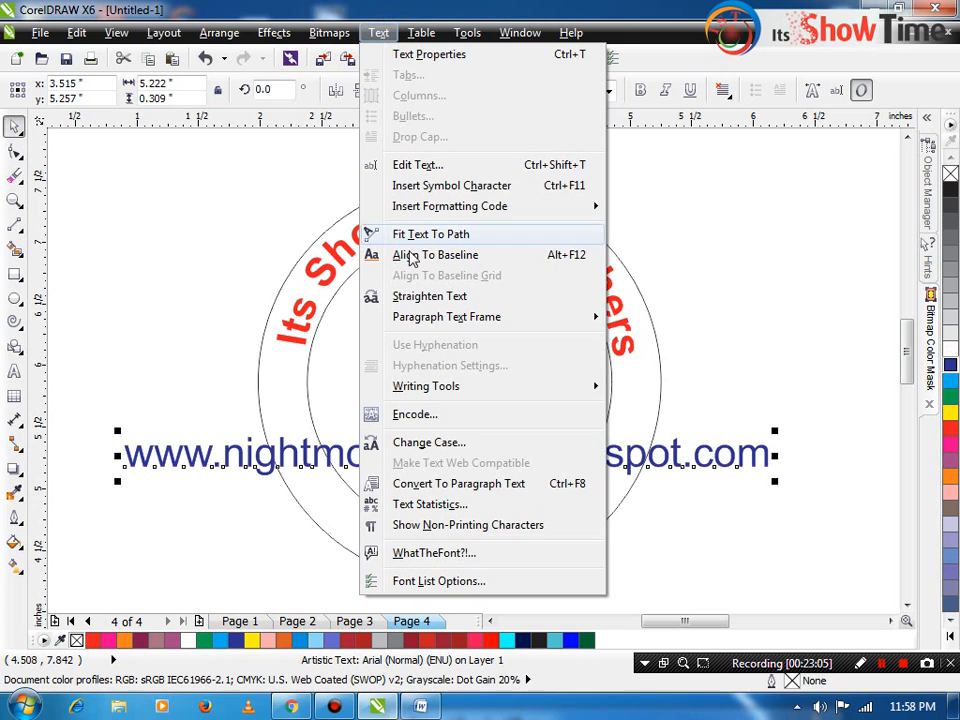
pyautogui.click(378, 236)
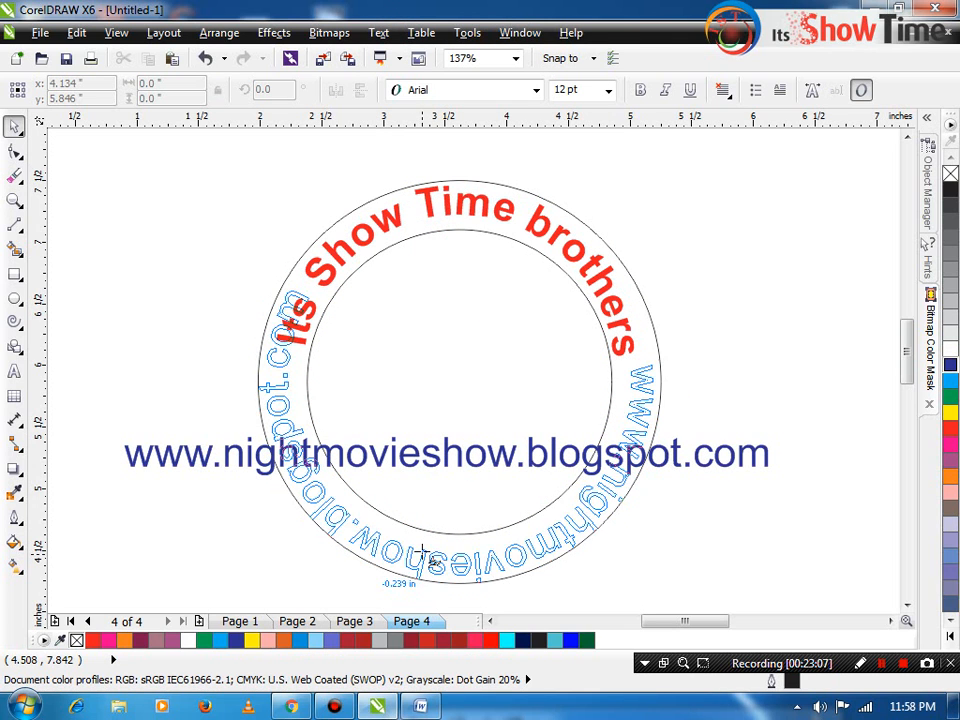
pyautogui.click(460, 558)
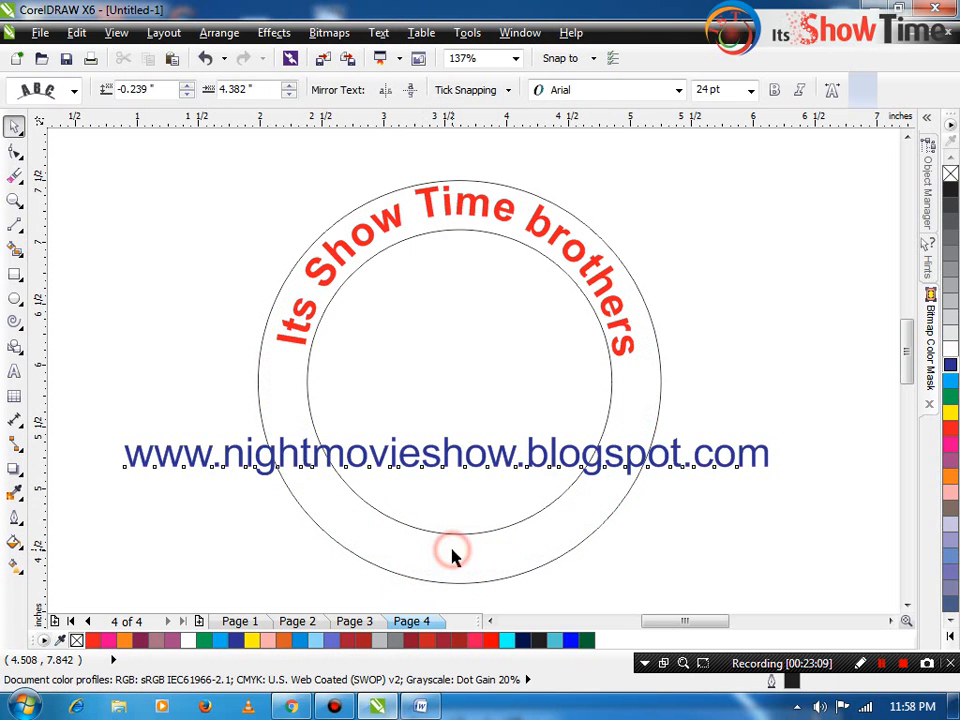
pyautogui.click(740, 89)
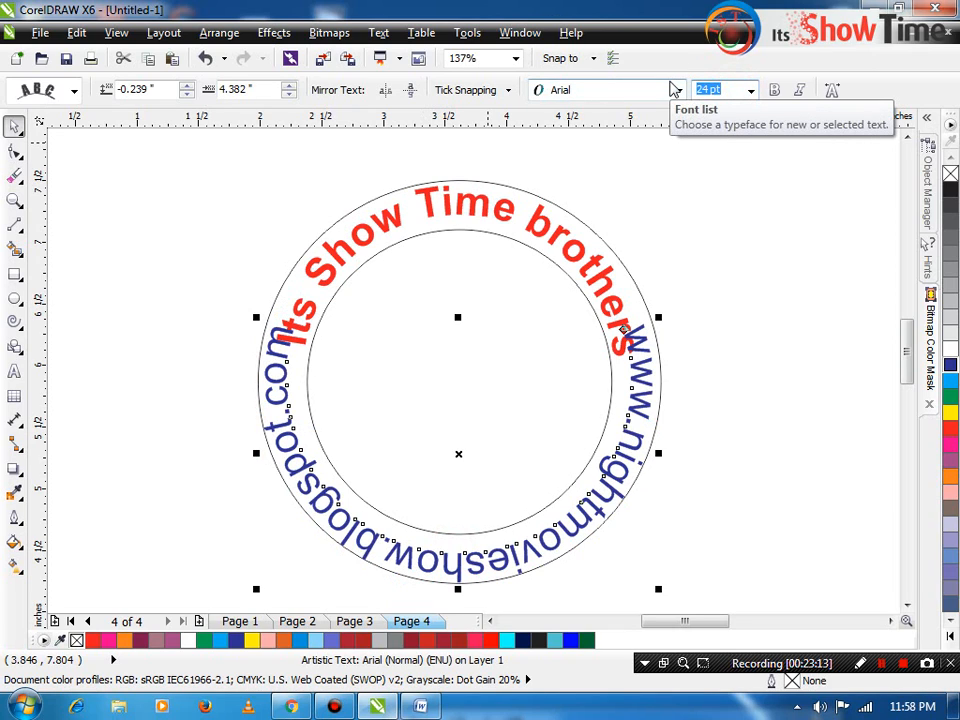
pyautogui.press('Return')
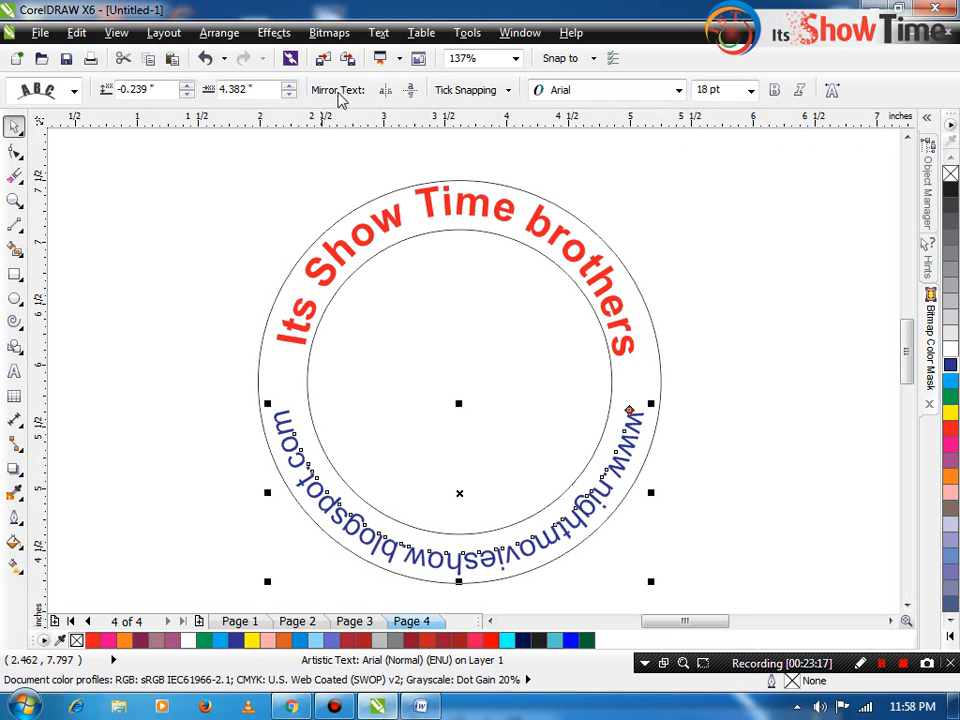
# - Mirror the web address horizontally and vertically, and shift it to a -0.125 inch distance and 4.74 inch offset along the circle
pyautogui.click(385, 91)
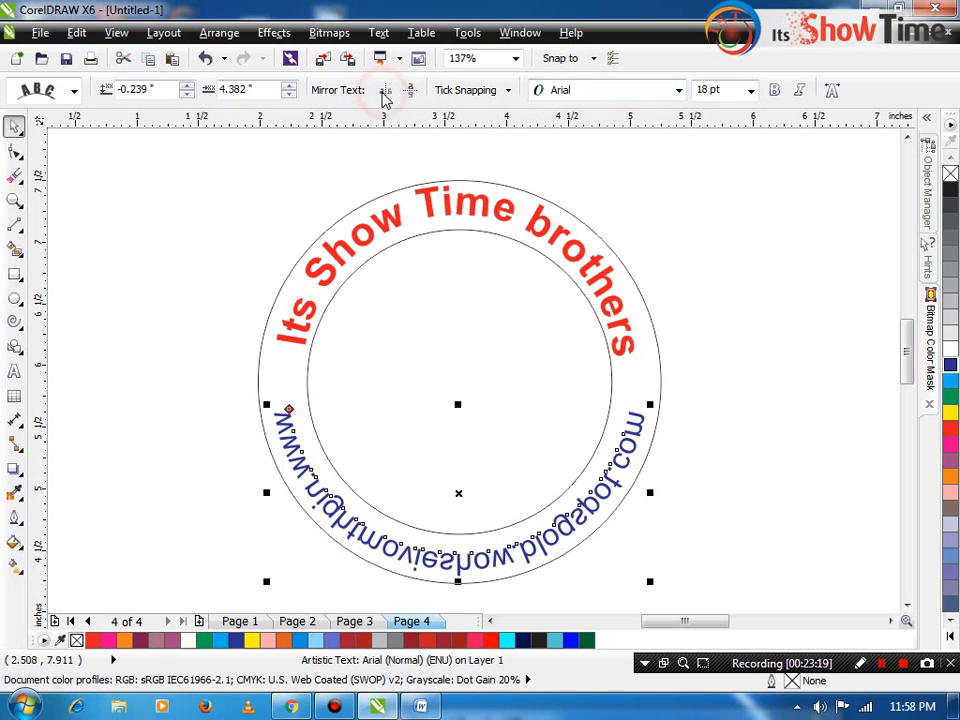
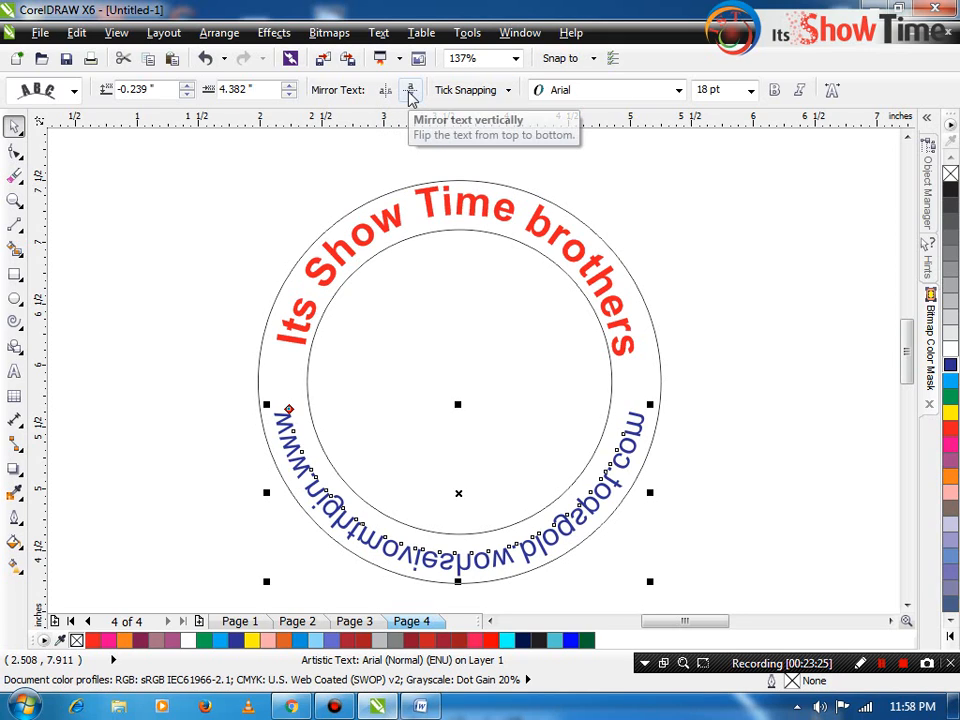
pyautogui.click(410, 91)
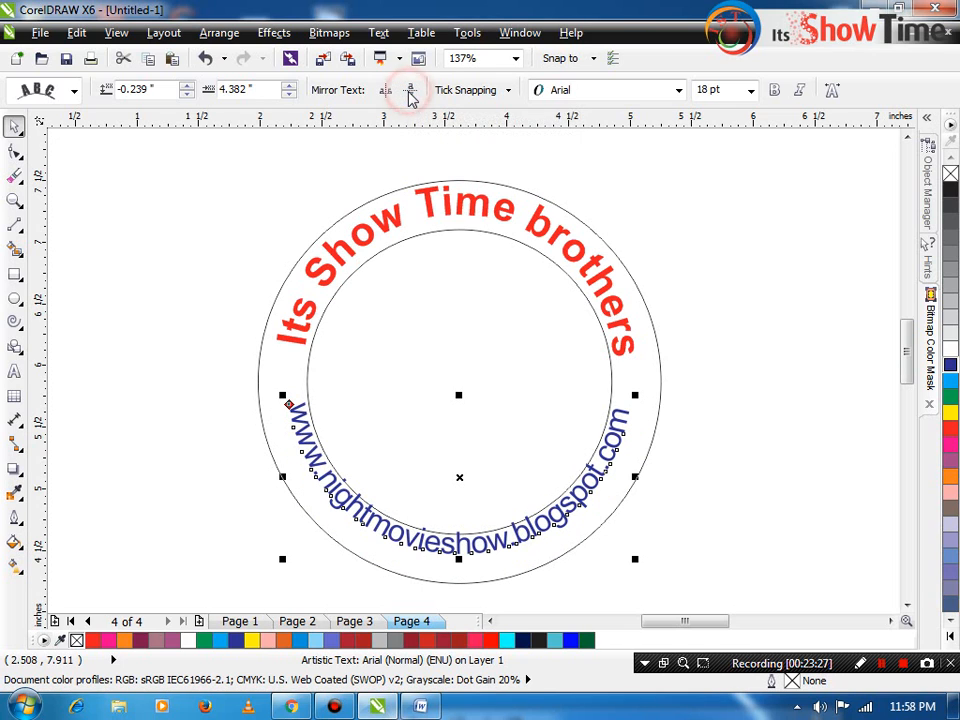
pyautogui.moveTo(460, 481)
pyautogui.mouseDown()
pyautogui.moveTo(461, 471)
pyautogui.moveTo(459, 497)
pyautogui.moveTo(464, 488)
pyautogui.mouseUp()
pyautogui.click(673, 512)
pyautogui.click(614, 493)
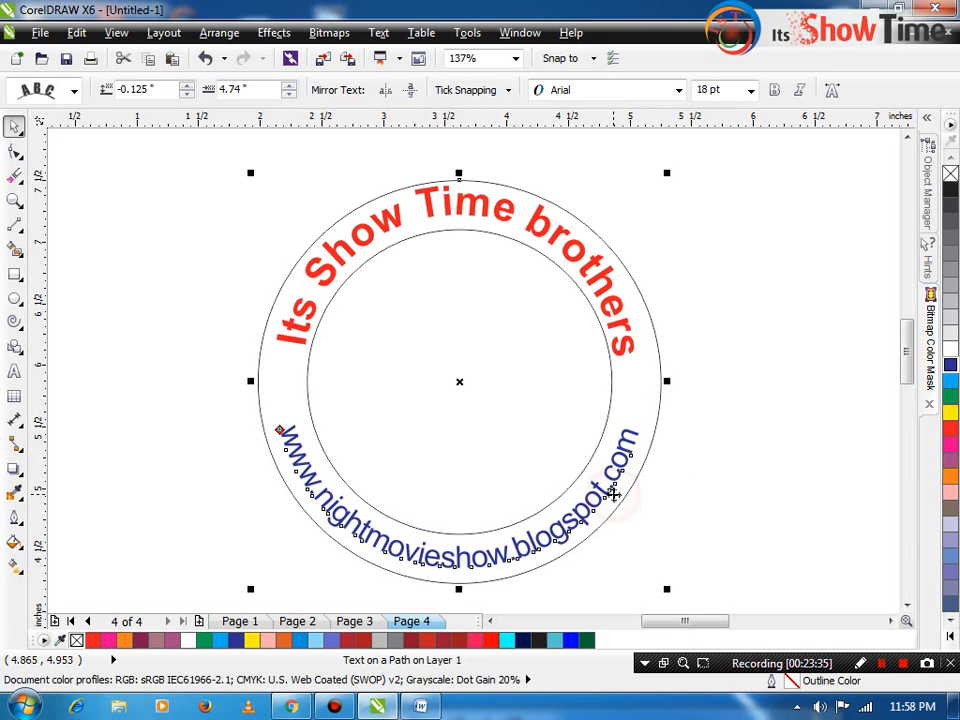
# - Break the web address text apart from the outer circle so it is a separate object
pyautogui.hotkey('ctrl', 'k')
pyautogui.click(812, 523)
pyautogui.click(629, 446)
pyautogui.click(729, 458)
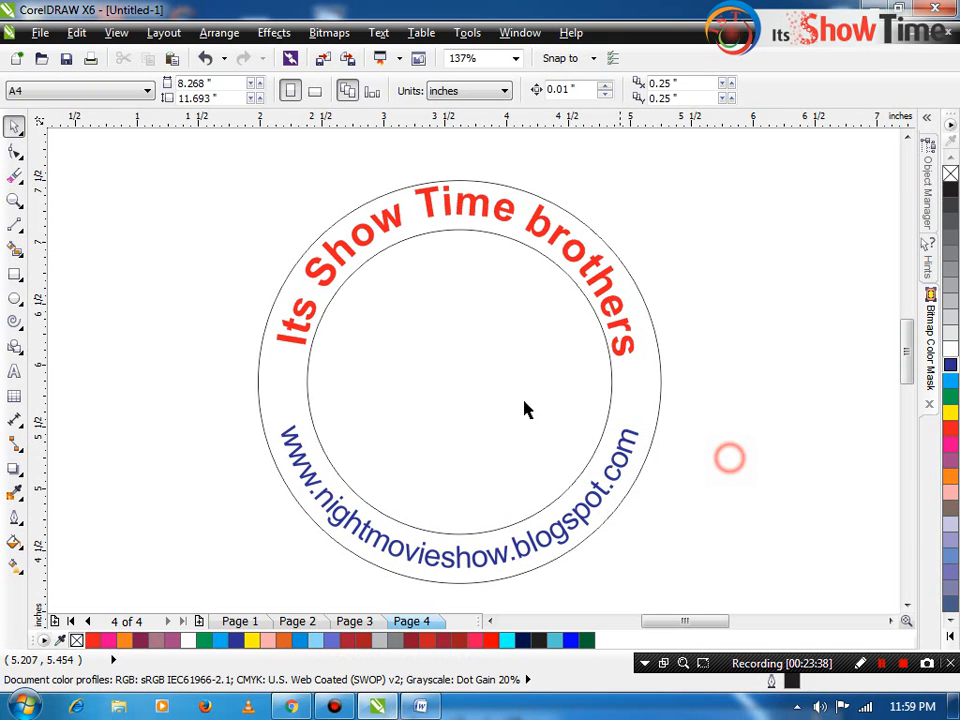
pyautogui.click(575, 371)
# - Add the artistic text "ITS" in bold Arial beside the circles and enlarge it to about 50 pt
pyautogui.click(14, 371)
pyautogui.click(73, 361)
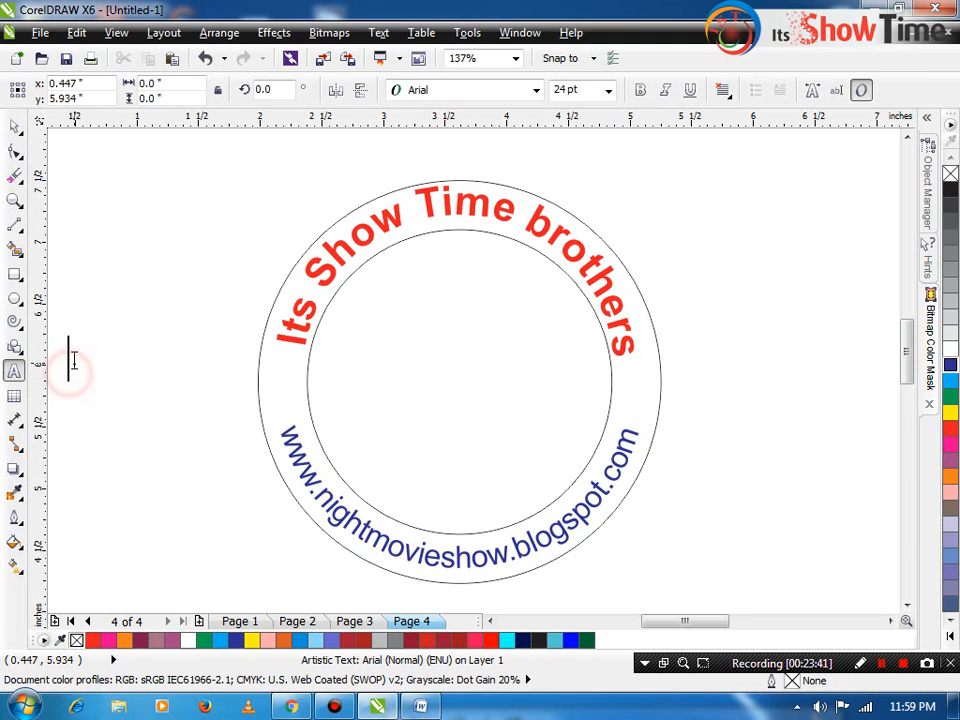
pyautogui.write('ITS')
pyautogui.hotkey('ctrl', 'space')
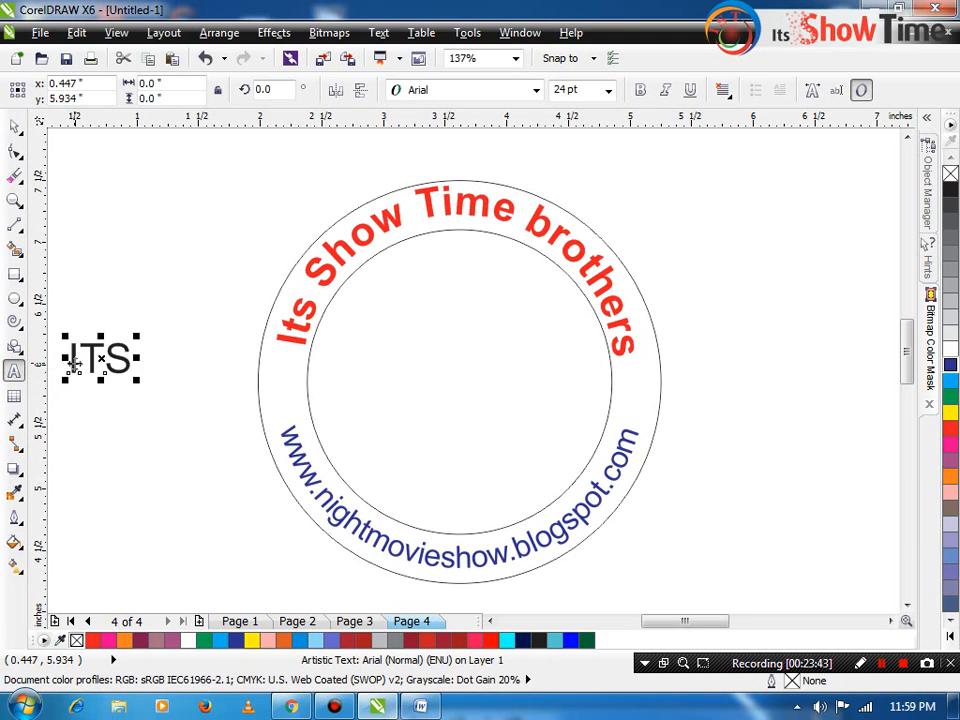
pyautogui.click(641, 90)
pyautogui.moveTo(138, 381); pyautogui.dragTo(170, 398)
# - Align the "ITS" text horizontally and vertically to the centre of the inner circle
pyautogui.click(399, 395)
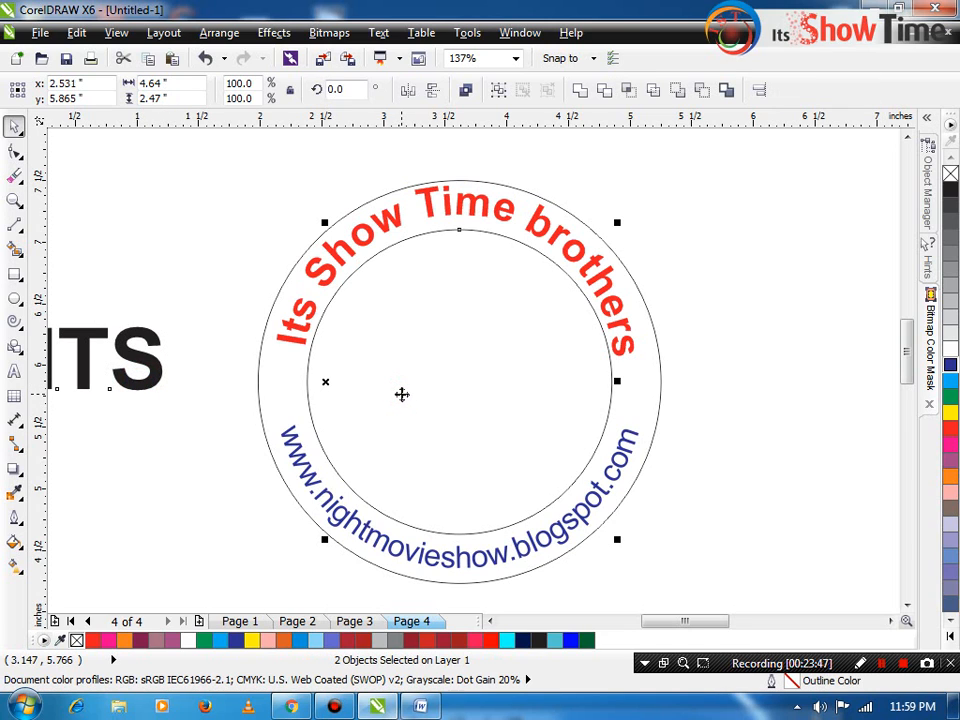
pyautogui.click(167, 360)
pyautogui.click(150, 378)
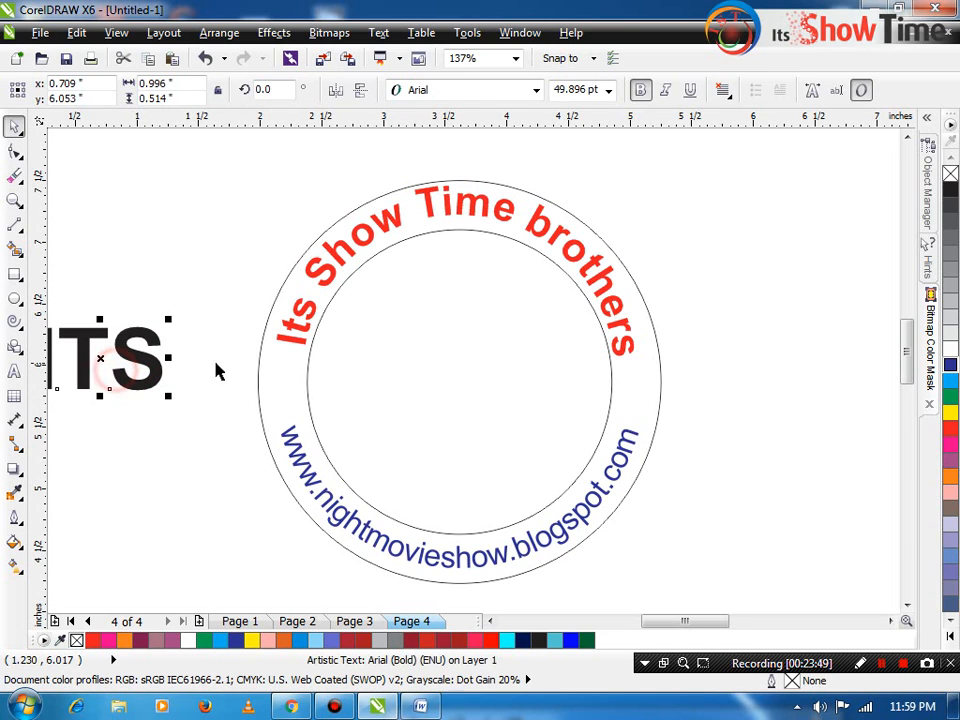
pyautogui.click(446, 388)
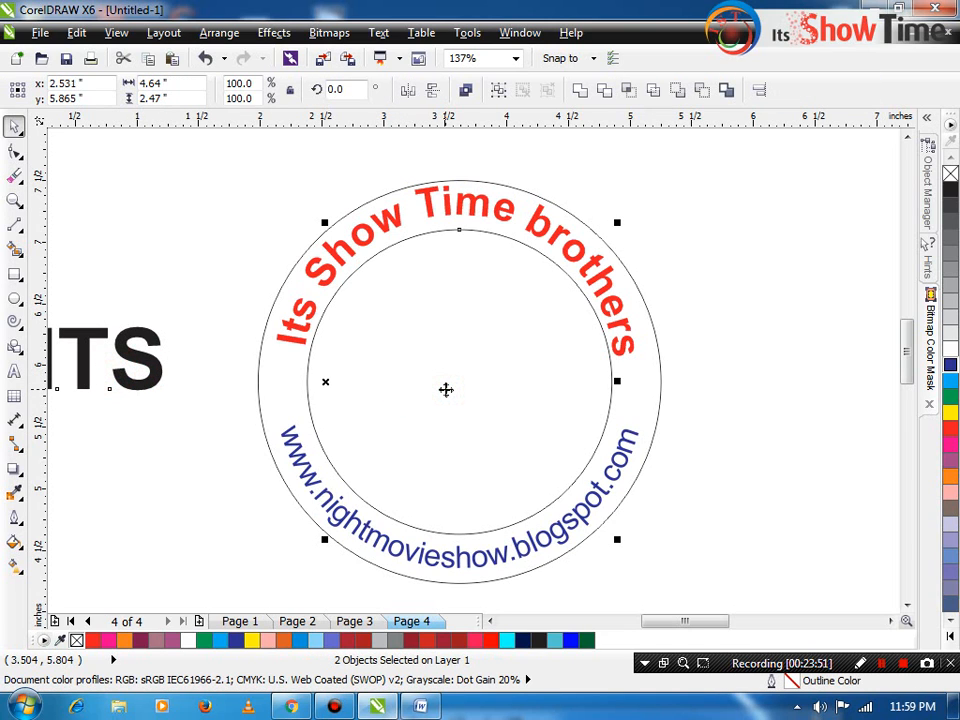
pyautogui.press('c')
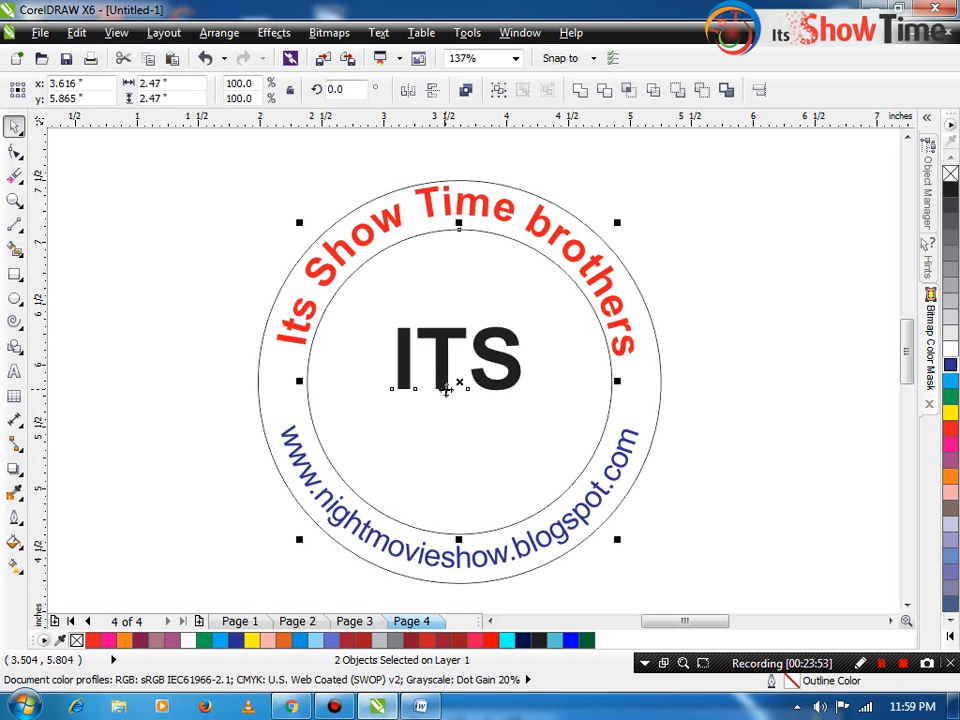
pyautogui.press('e')
pyautogui.click(700, 358)
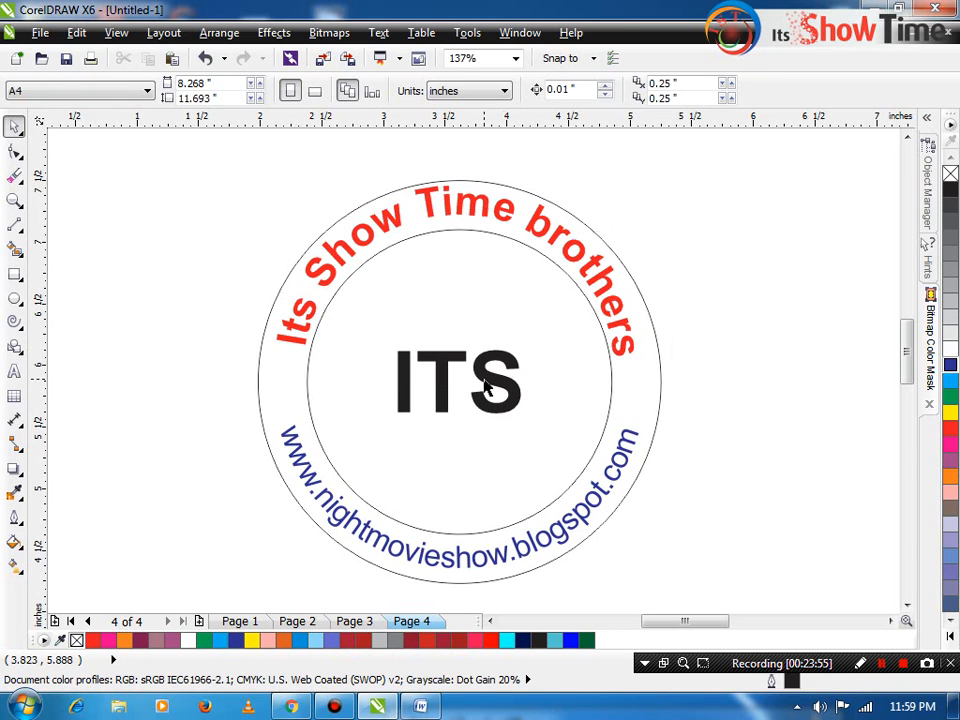
# - Enlarge the "ITS" text about its centre to about 96 pt so it nearly spans the inner circle
pyautogui.click(493, 387)
pyautogui.moveTo(529, 341); pyautogui.dragTo(585, 304)
pyautogui.click(752, 302)
pyautogui.click(607, 371)
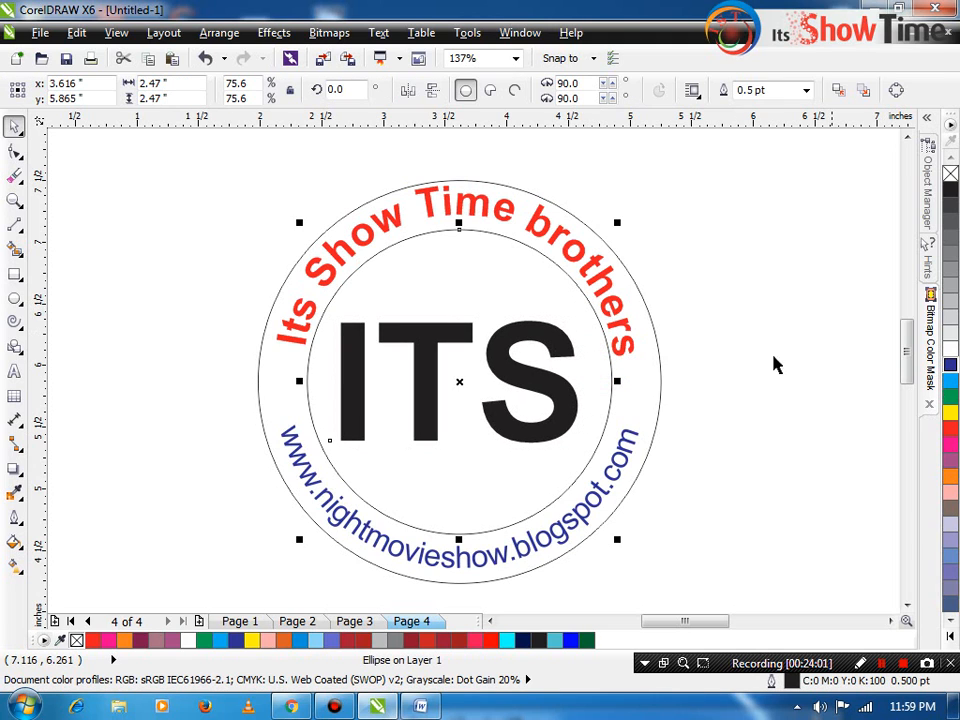
pyautogui.click(711, 317)
pyautogui.click(546, 336)
pyautogui.scroll(-3, 542, 338)
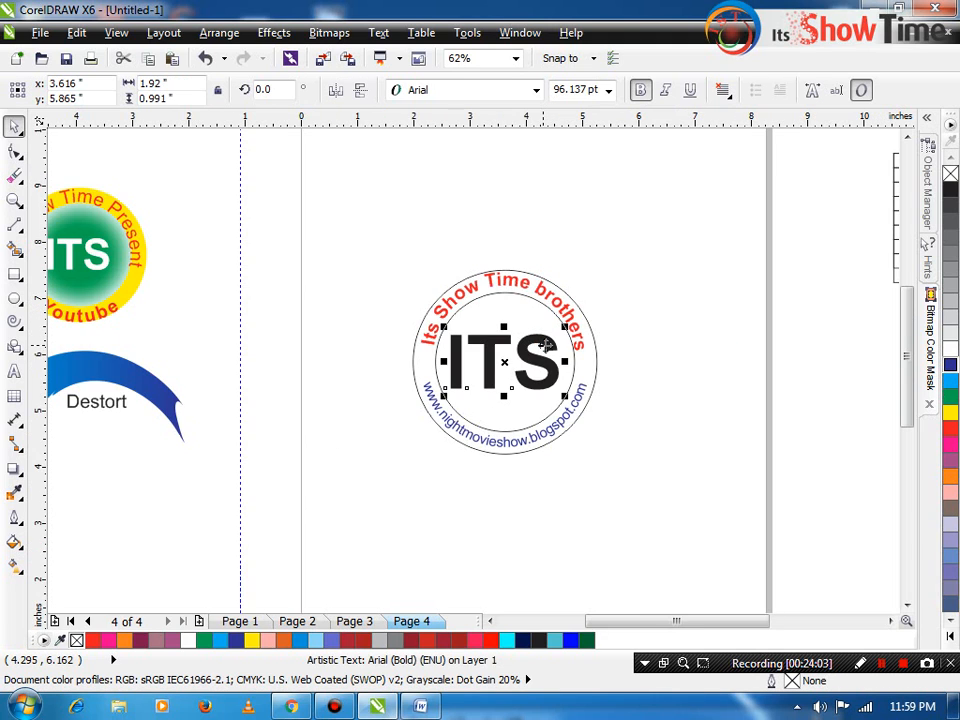
pyautogui.click(676, 322)
pyautogui.press('F2')
pyautogui.moveTo(647, 256); pyautogui.dragTo(342, 484)
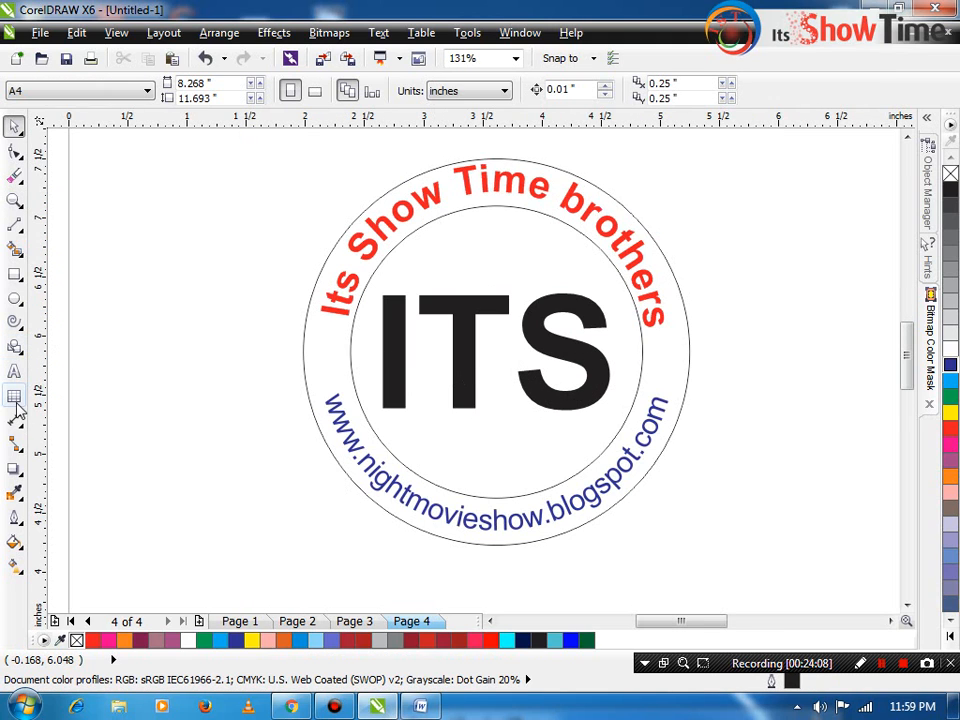
# - Draw a small star, copy it into an even row of three beneath "ITS", and fill the stars with black
pyautogui.click(14, 349)
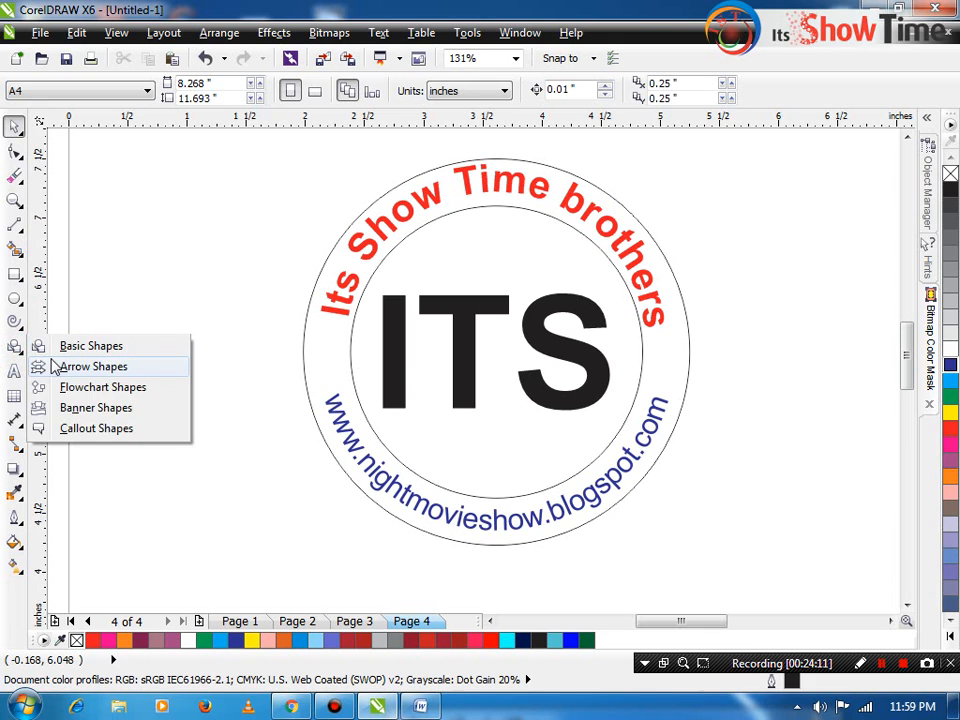
pyautogui.click(15, 321)
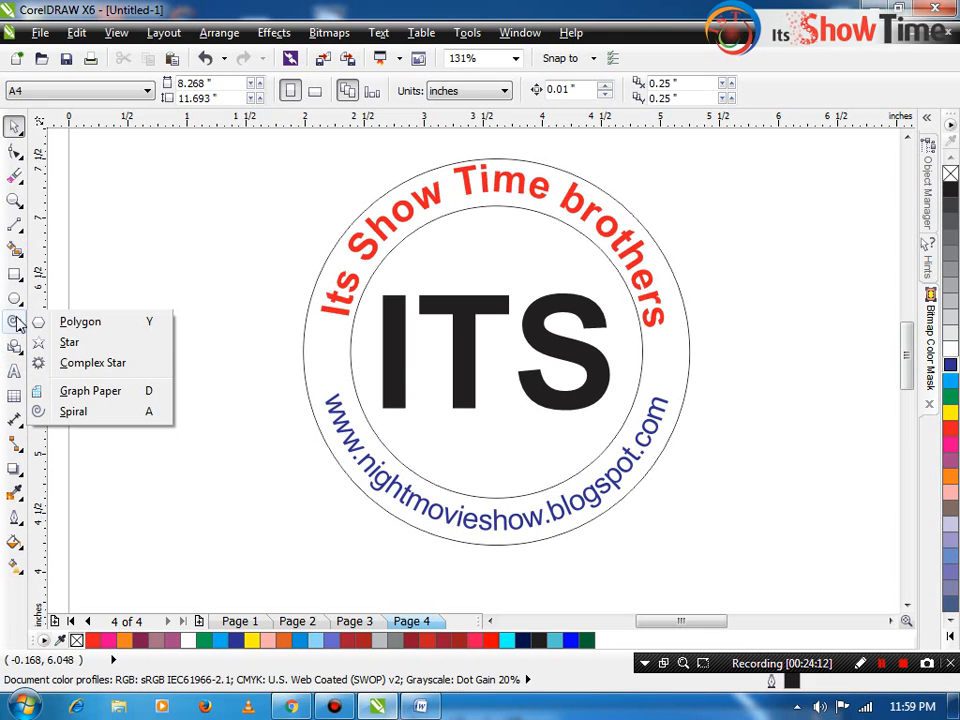
pyautogui.click(72, 348)
pyautogui.moveTo(136, 360); pyautogui.dragTo(180, 402)
pyautogui.moveTo(158, 381)
pyautogui.mouseDown()
pyautogui.moveTo(360, 454)
pyautogui.moveTo(505, 452)
pyautogui.moveTo(494, 455)
pyautogui.mouseUp()
pyautogui.hotkey('ctrl', 'r')
pyautogui.moveTo(579, 407); pyautogui.dragTo(420, 494)
pyautogui.click(950, 190)
pyautogui.click(775, 292)
# - Fill the inner circle with medium grey and remove its outline
pyautogui.click(638, 346)
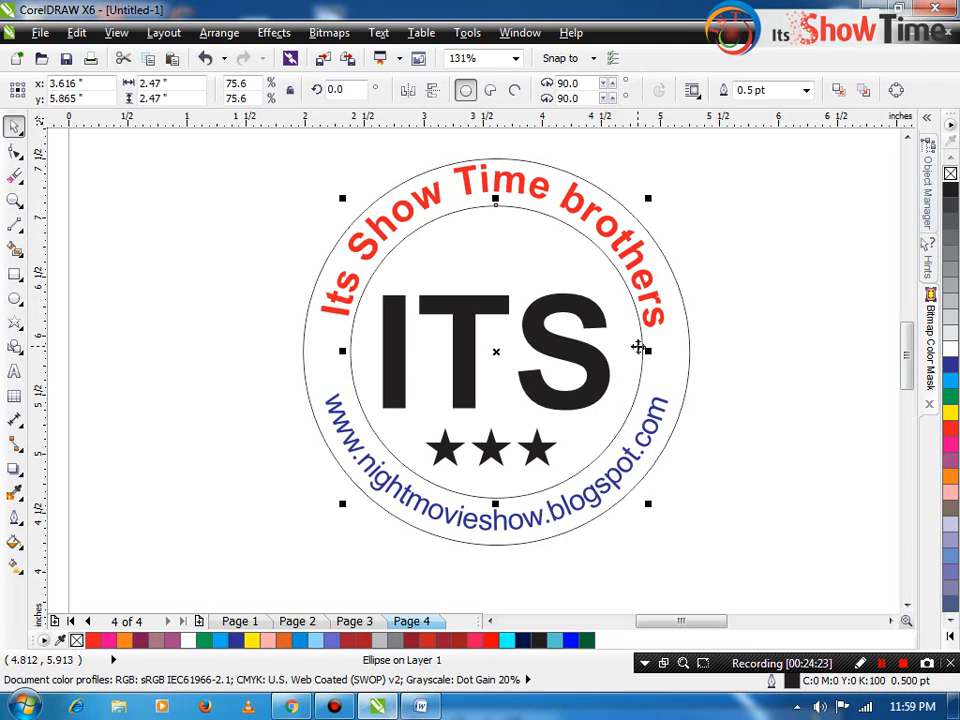
pyautogui.moveTo(628, 329); pyautogui.dragTo(561, 325)
pyautogui.hotkey('ctrl', 'z')
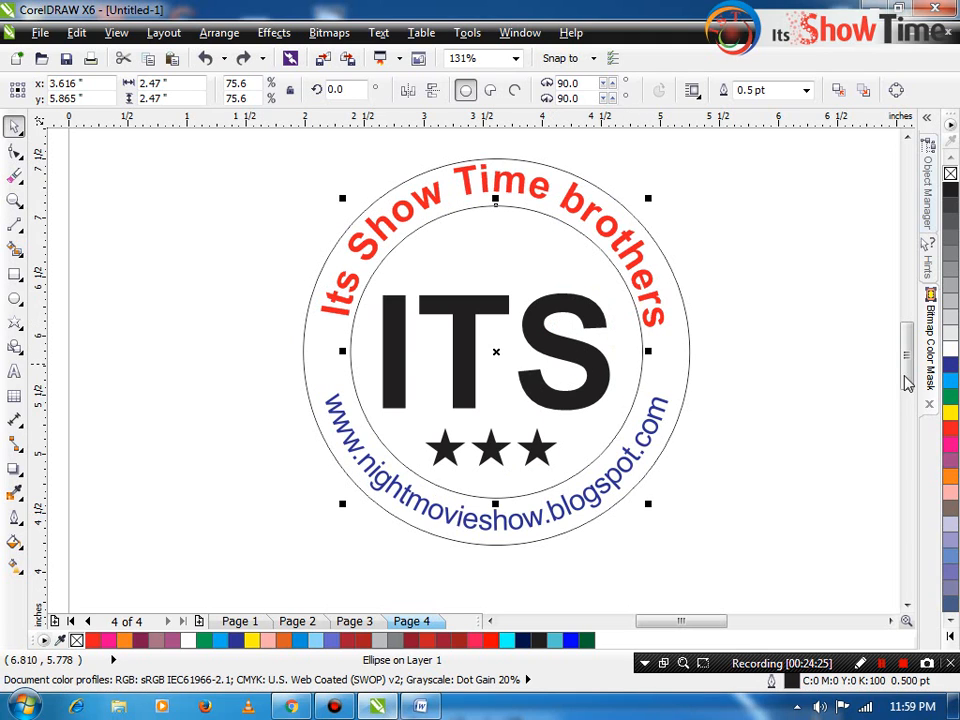
pyautogui.click(950, 271)
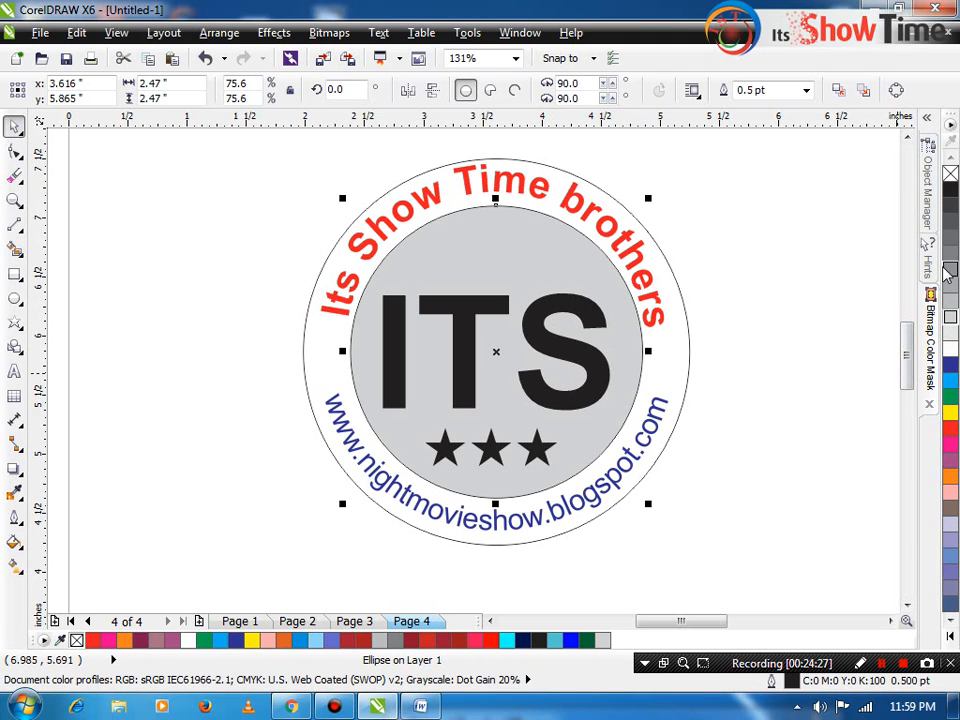
pyautogui.click(950, 241)
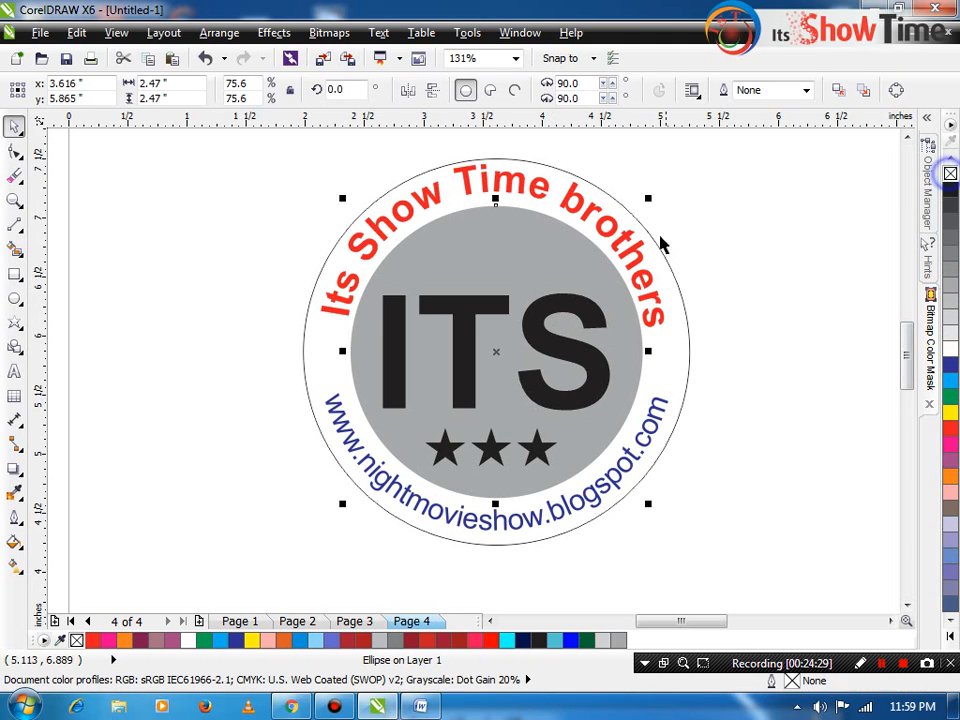
# - Fill the outer circle with black and remove its outline
pyautogui.click(680, 340)
pyautogui.click(951, 192)
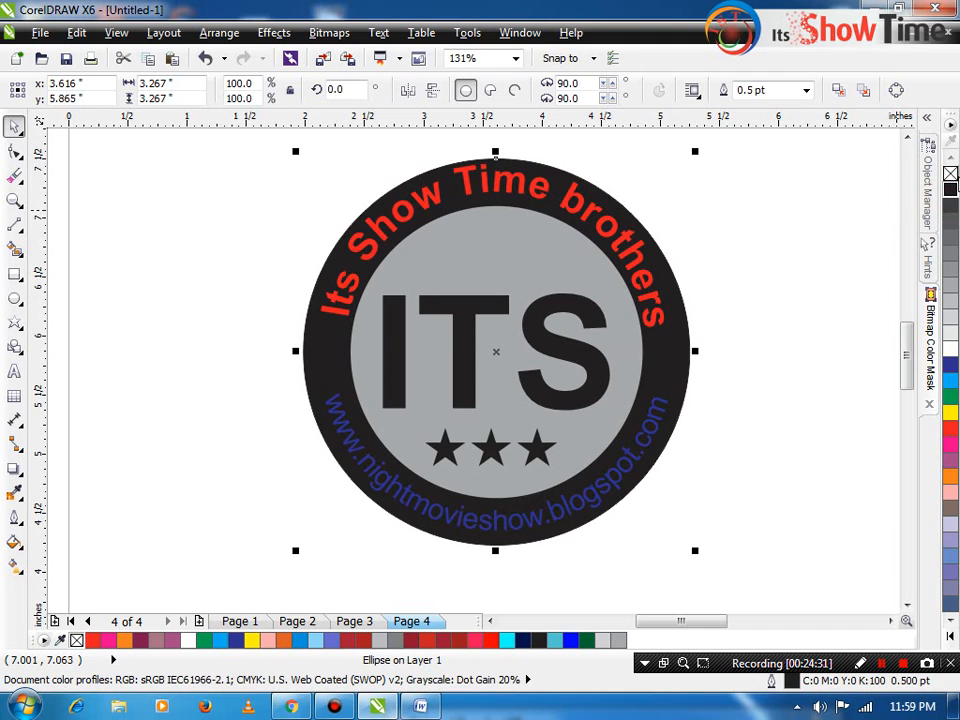
pyautogui.rightClick(950, 175)
pyautogui.click(786, 227)
pyautogui.click(622, 343)
pyautogui.click(763, 392)
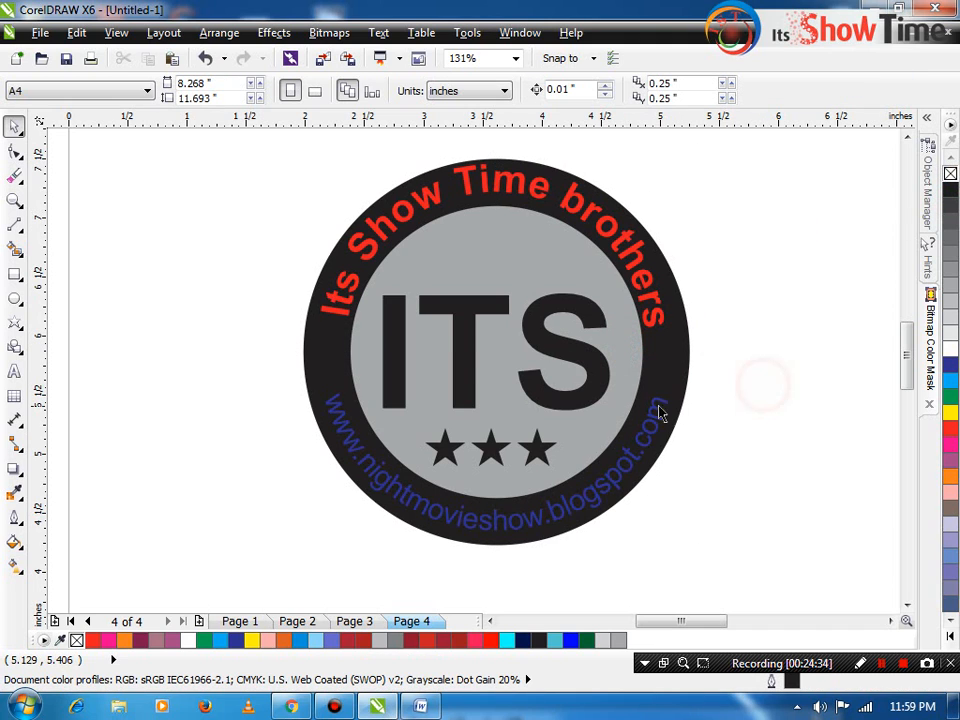
# - Recolour the web address white and the curved "Its Show Time brothers" text yellow
pyautogui.click(369, 474)
pyautogui.click(950, 350)
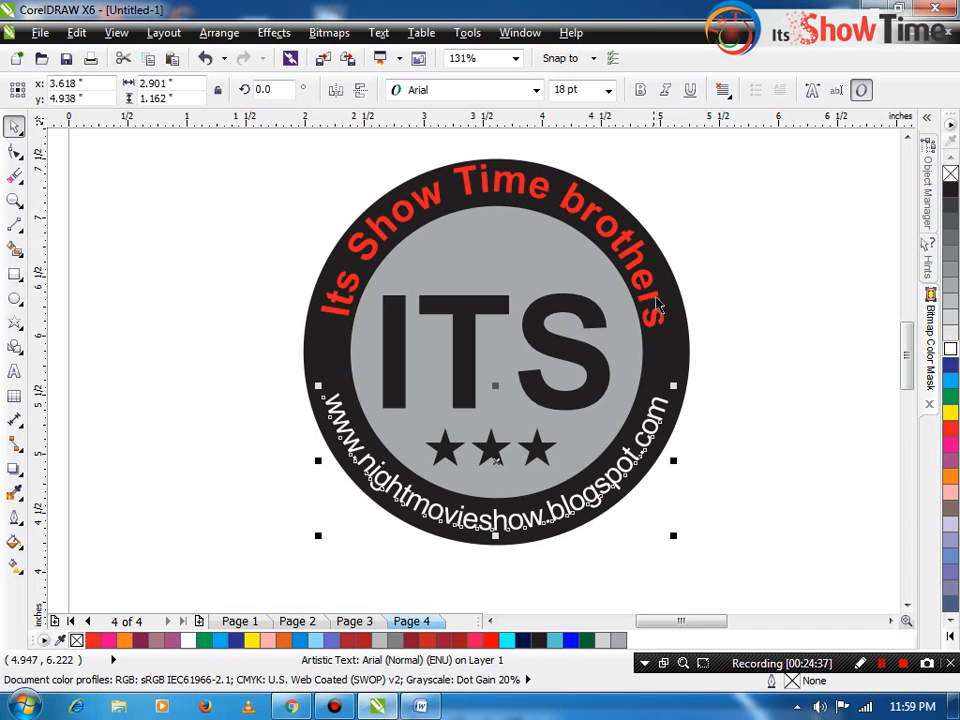
pyautogui.click(655, 300)
pyautogui.click(950, 414)
pyautogui.click(819, 420)
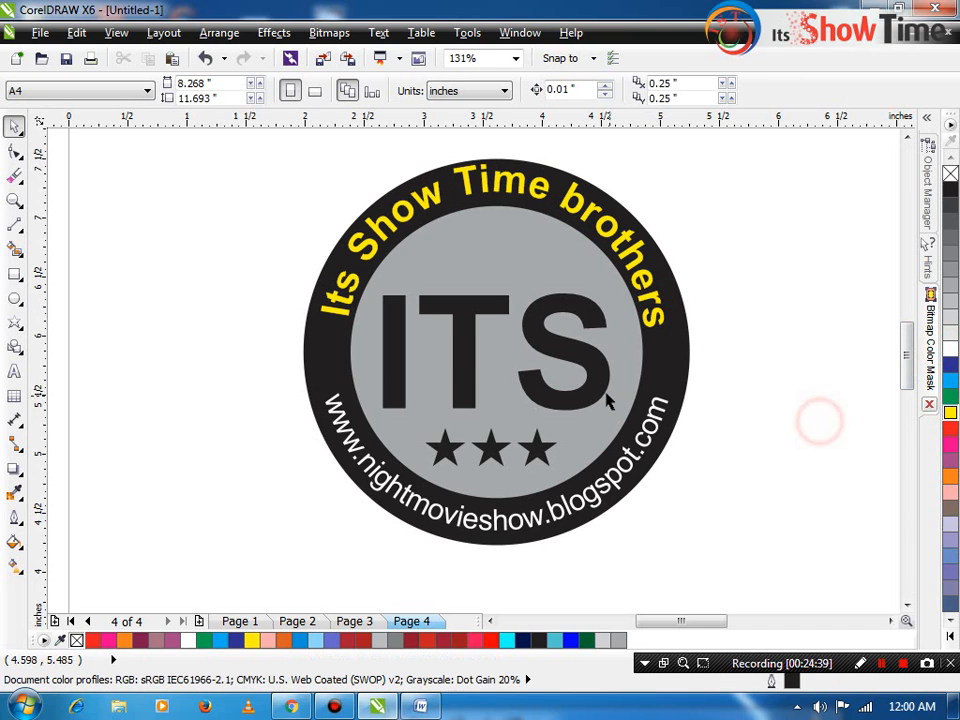
# - Examine the coloured badge and the lesson content list above the page
pyautogui.scroll(-2, 579, 407)
pyautogui.press('F2')
pyautogui.moveTo(677, 279); pyautogui.dragTo(429, 468)
pyautogui.scroll(-2, 427, 481)
pyautogui.press('F2')
pyautogui.moveTo(259, 283); pyautogui.dragTo(592, 574)
pyautogui.press('F4')
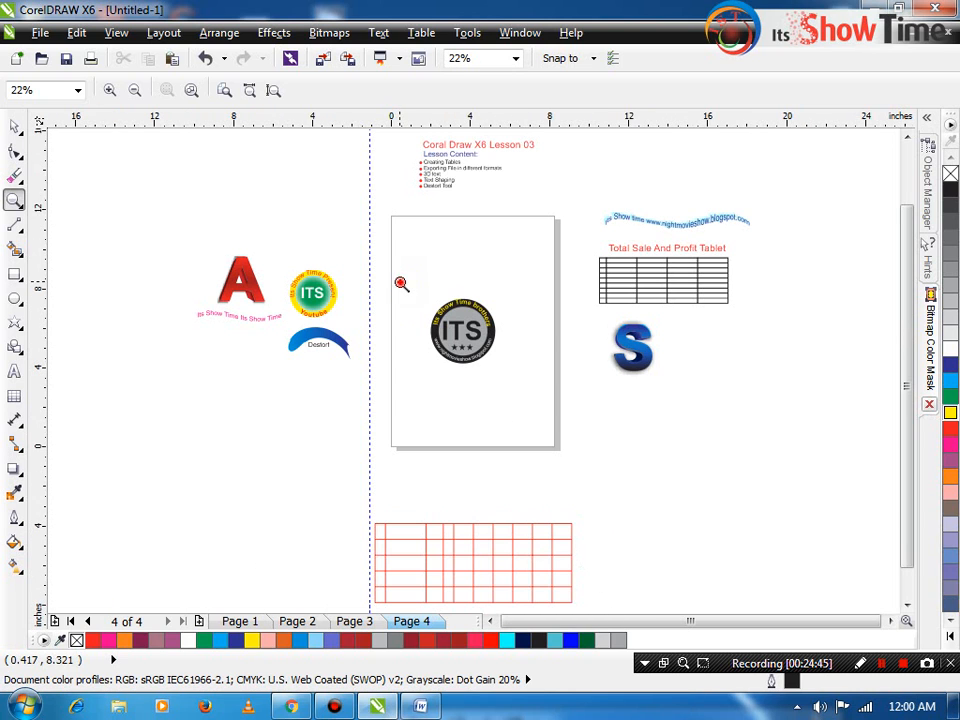
pyautogui.moveTo(400, 283); pyautogui.dragTo(540, 407)
pyautogui.press('F4')
pyautogui.press('F2')
pyautogui.moveTo(369, 184); pyautogui.dragTo(572, 168)
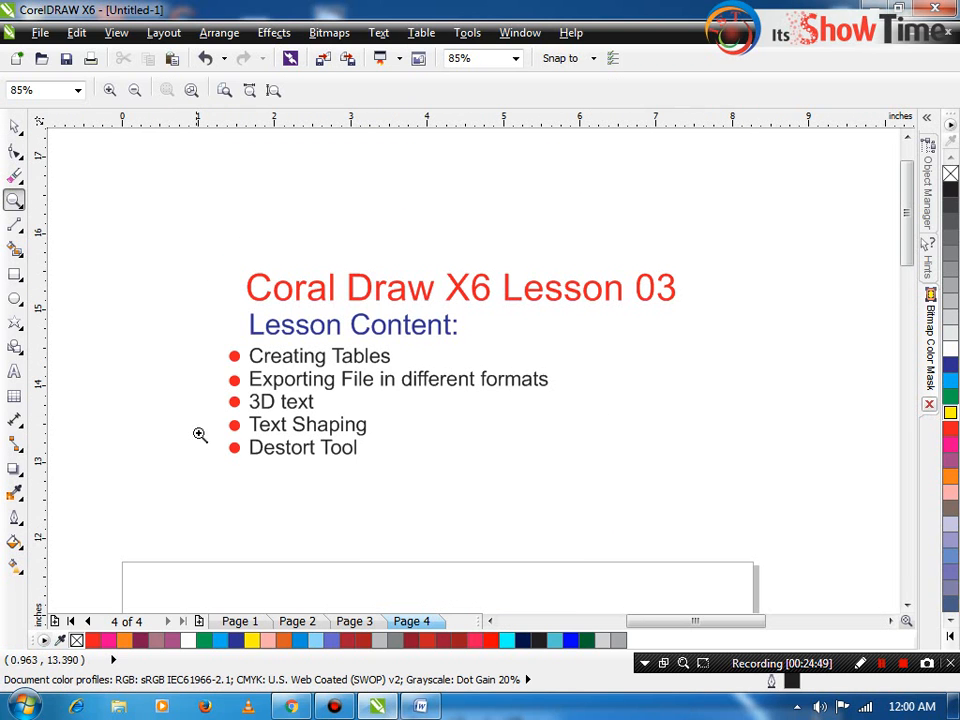
# - Move the whole ITS badge off the page to the area just below the blue 3D S
pyautogui.press('F4')
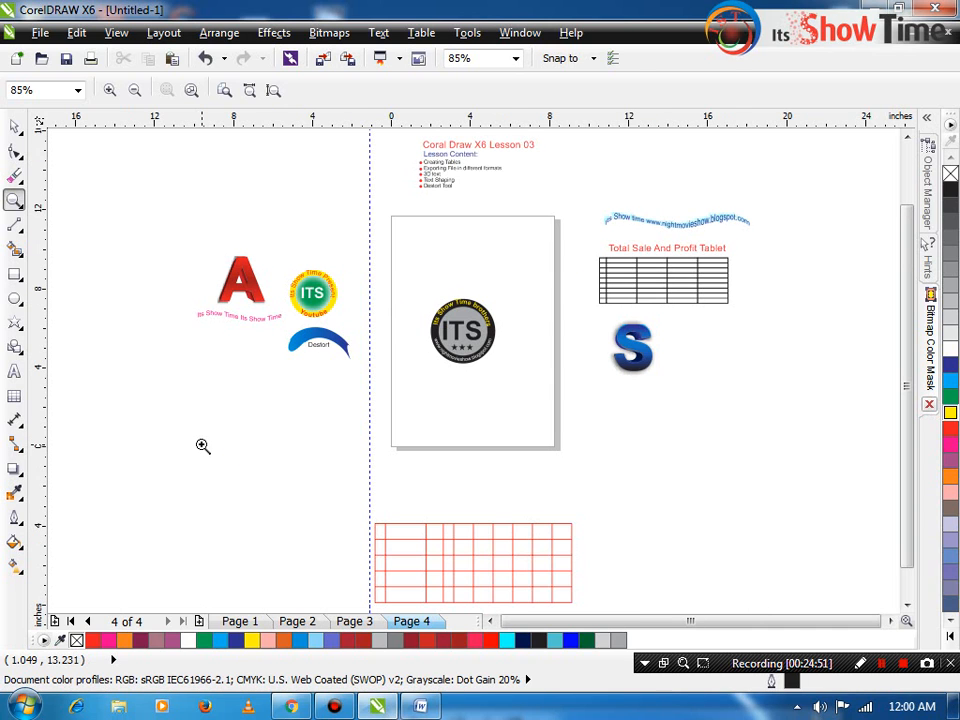
pyautogui.moveTo(416, 297); pyautogui.dragTo(658, 415)
pyautogui.click(497, 425)
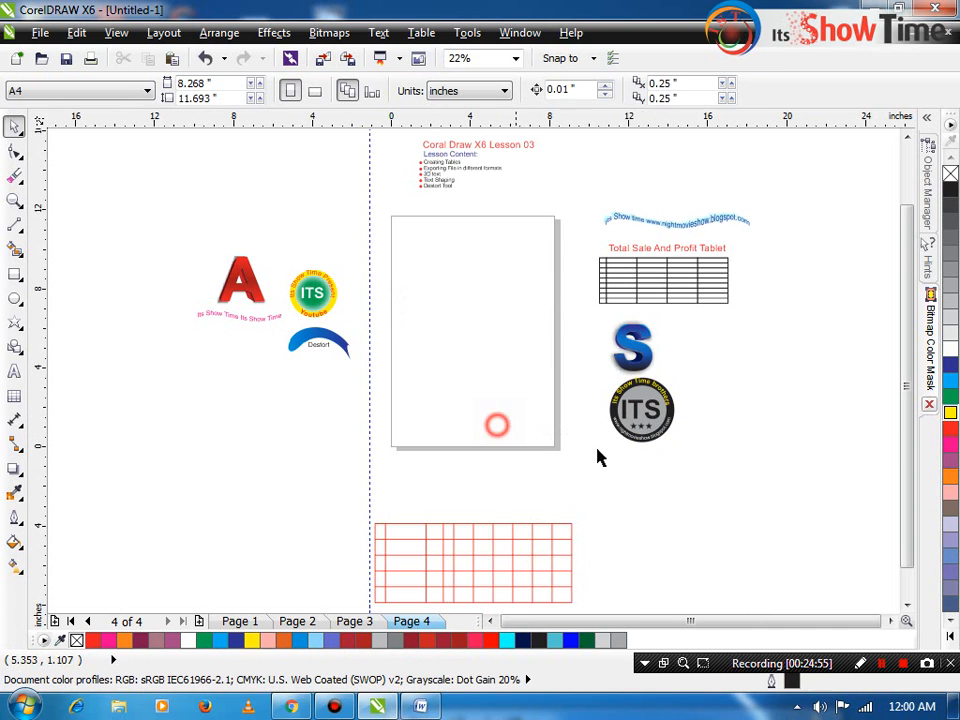
# - Examine the ITS badge at its new place beneath the blue 3D S
pyautogui.press('F2')
pyautogui.moveTo(570, 356); pyautogui.dragTo(690, 420)
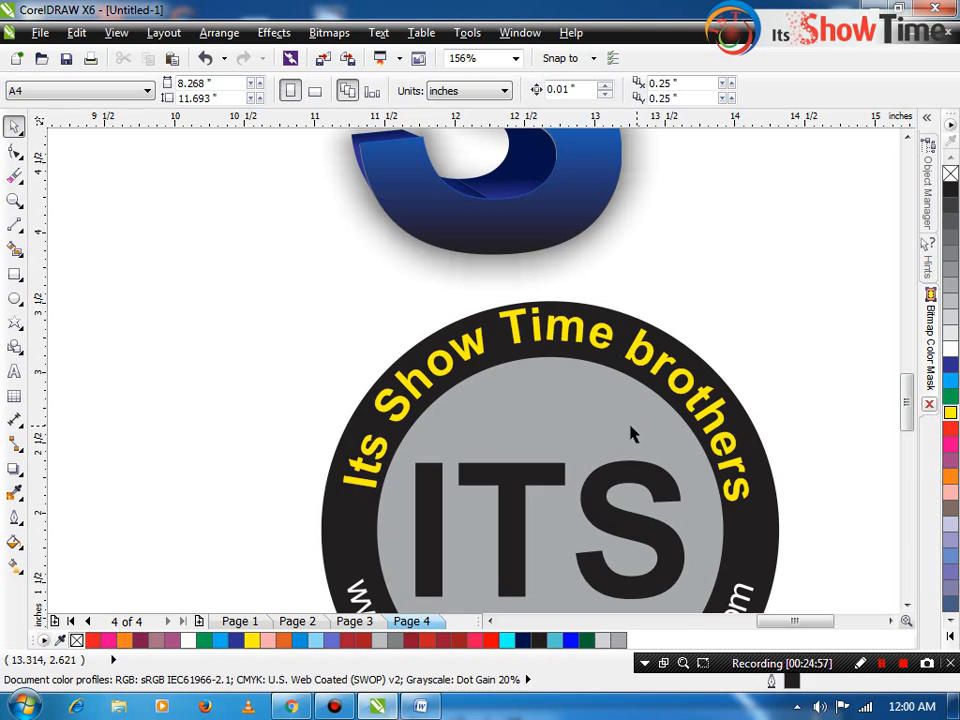
pyautogui.press('F4')
pyautogui.press('F2')
pyautogui.moveTo(591, 360); pyautogui.dragTo(696, 459)
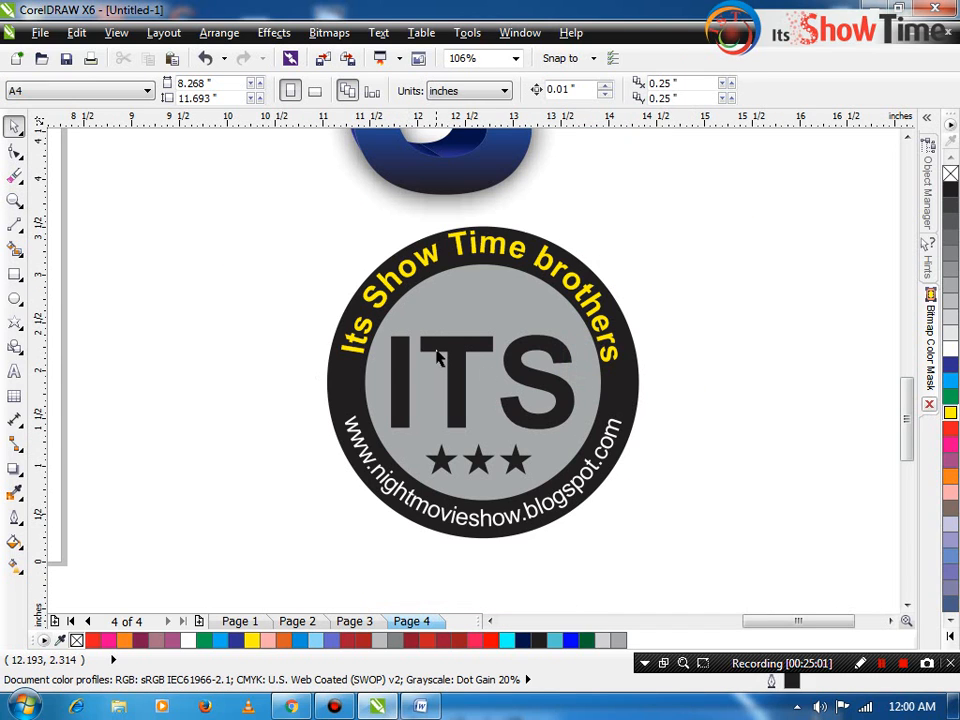
pyautogui.press('F4')
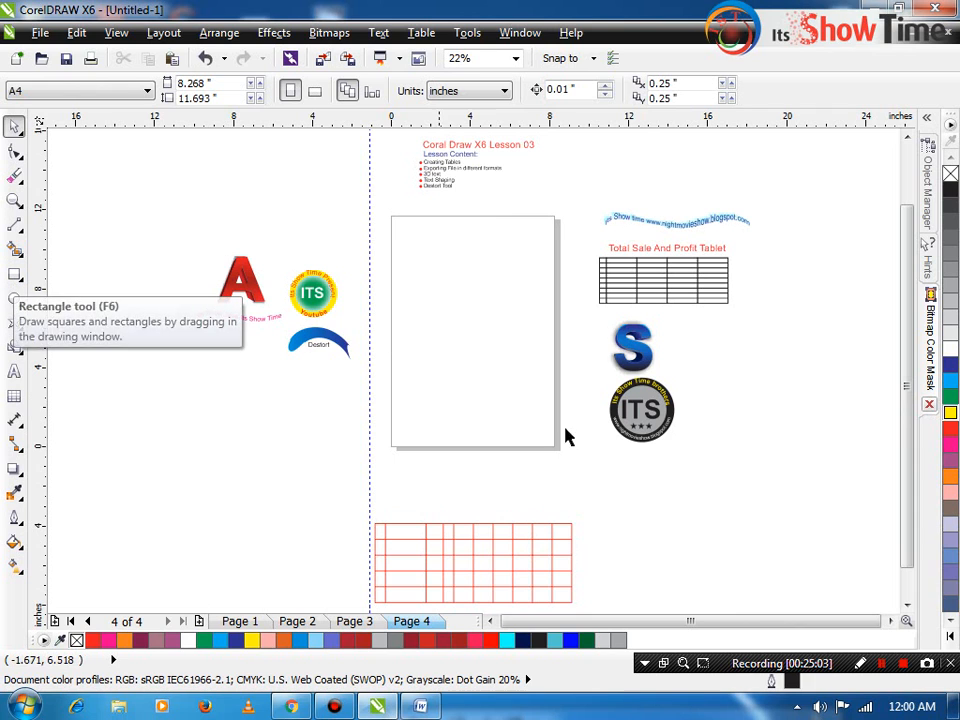
pyautogui.press('F2')
pyautogui.moveTo(596, 364); pyautogui.dragTo(681, 435)
pyautogui.press('F4')
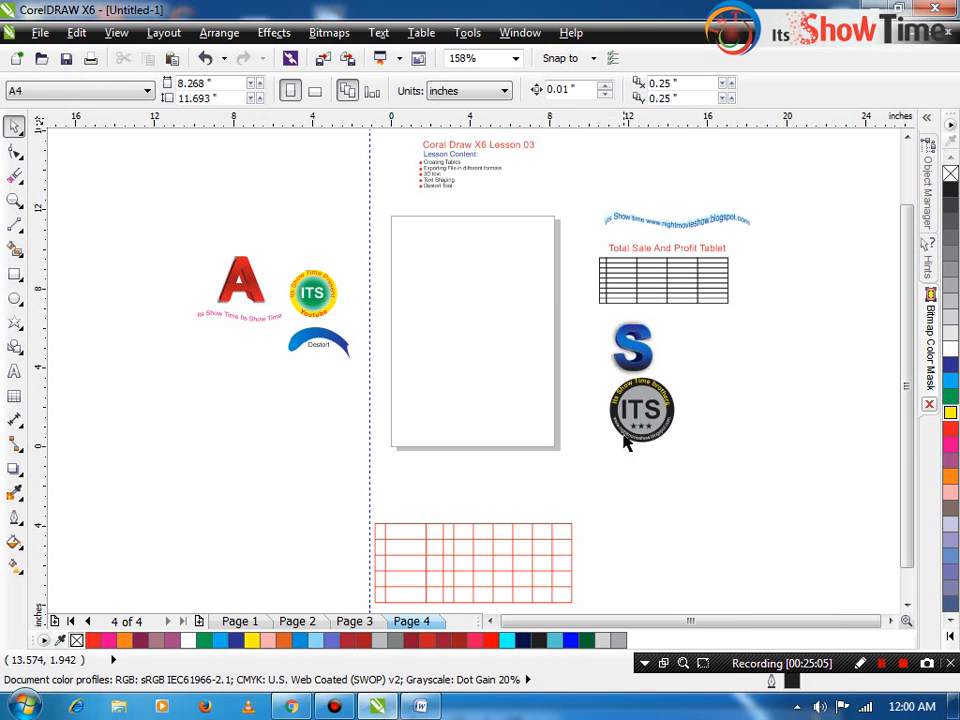
# - Draw an open eight-node zigzag line about 8 inches wide across the empty page with the Pen tool
pyautogui.press('F2')
pyautogui.moveTo(685, 393); pyautogui.dragTo(349, 263)
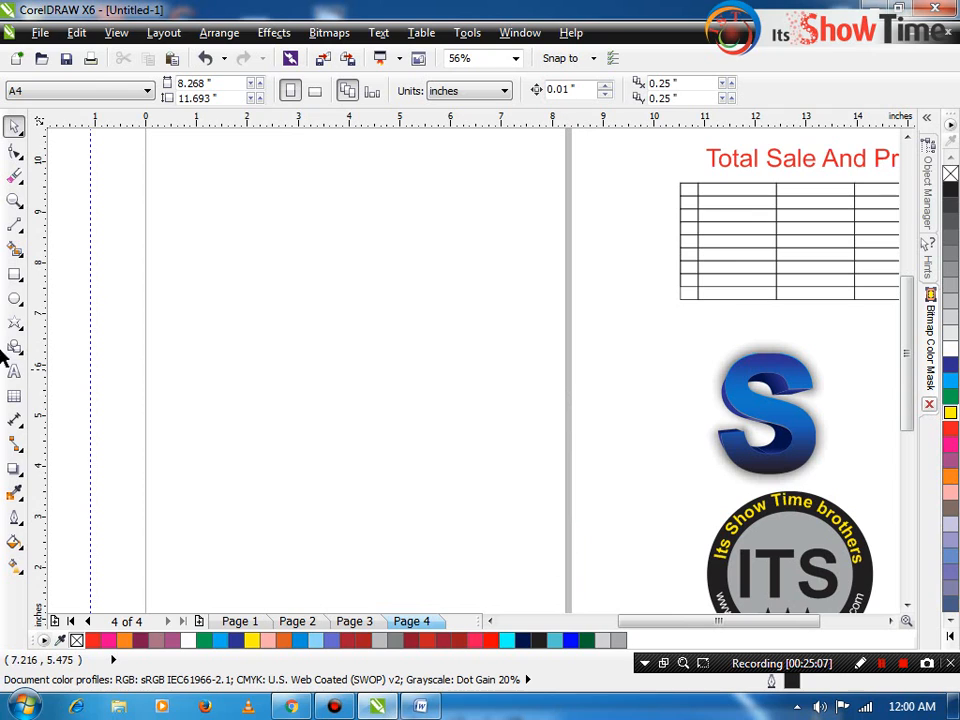
pyautogui.click(15, 225)
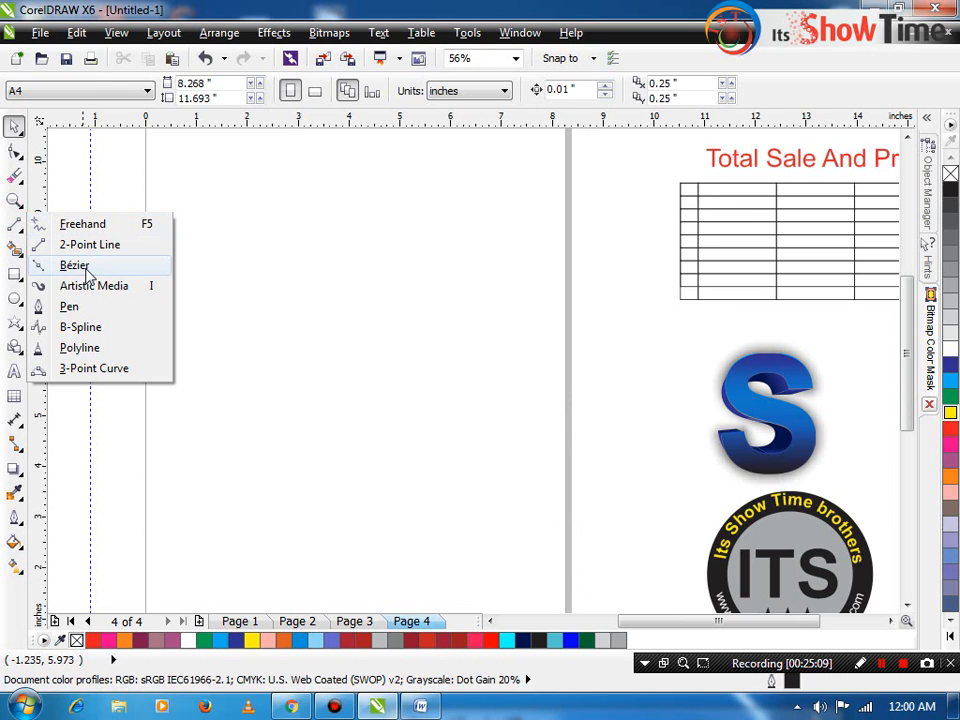
pyautogui.click(88, 310)
pyautogui.click(167, 357)
pyautogui.click(362, 297)
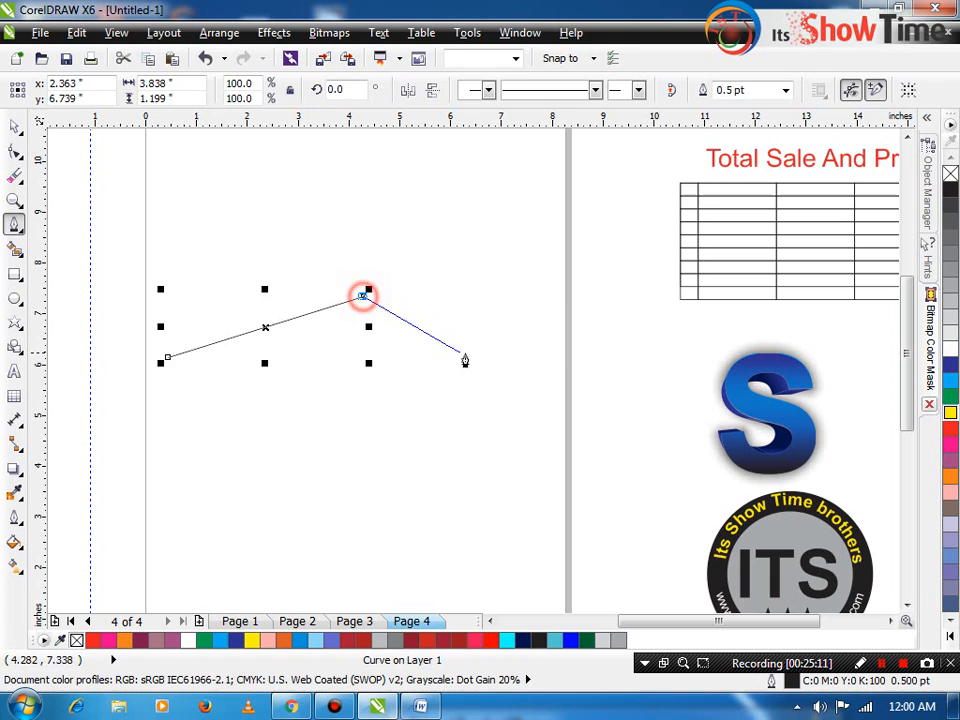
pyautogui.click(468, 353)
pyautogui.click(531, 311)
pyautogui.click(568, 274)
pyautogui.click(512, 236)
pyautogui.click(515, 181)
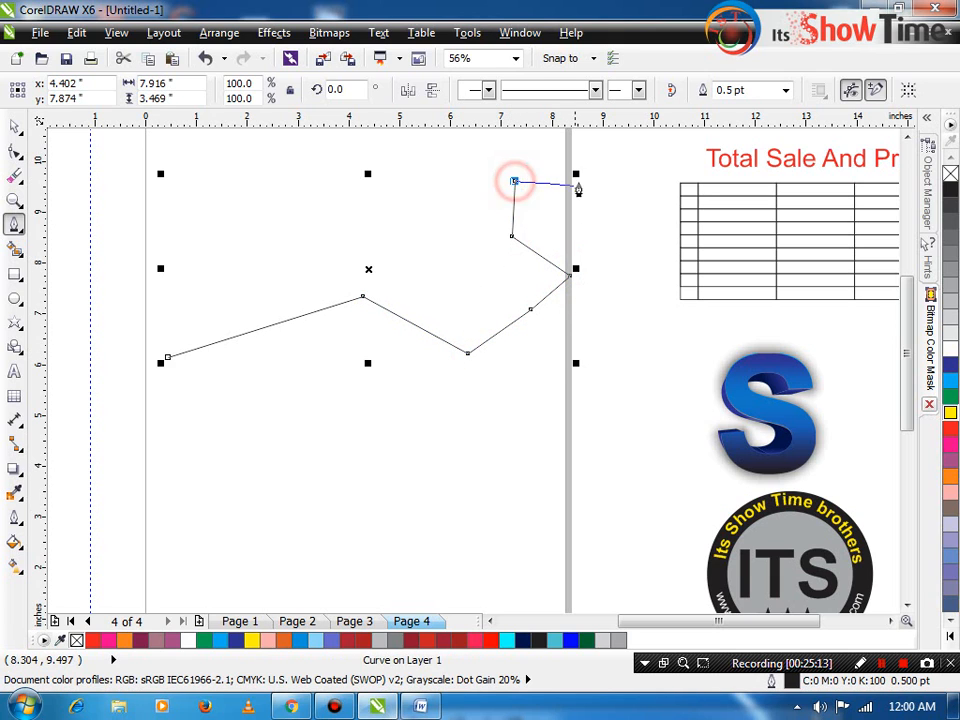
pyautogui.click(583, 182)
pyautogui.press('space')
# - Reposition the zigzag line lower on the page and simplify its upper end by deleting the two backward-turning nodes
pyautogui.click(585, 183)
pyautogui.moveTo(582, 184); pyautogui.dragTo(649, 220)
pyautogui.press('F10')
pyautogui.moveTo(467, 236); pyautogui.dragTo(541, 239)
pyautogui.doubleClick(440, 275)
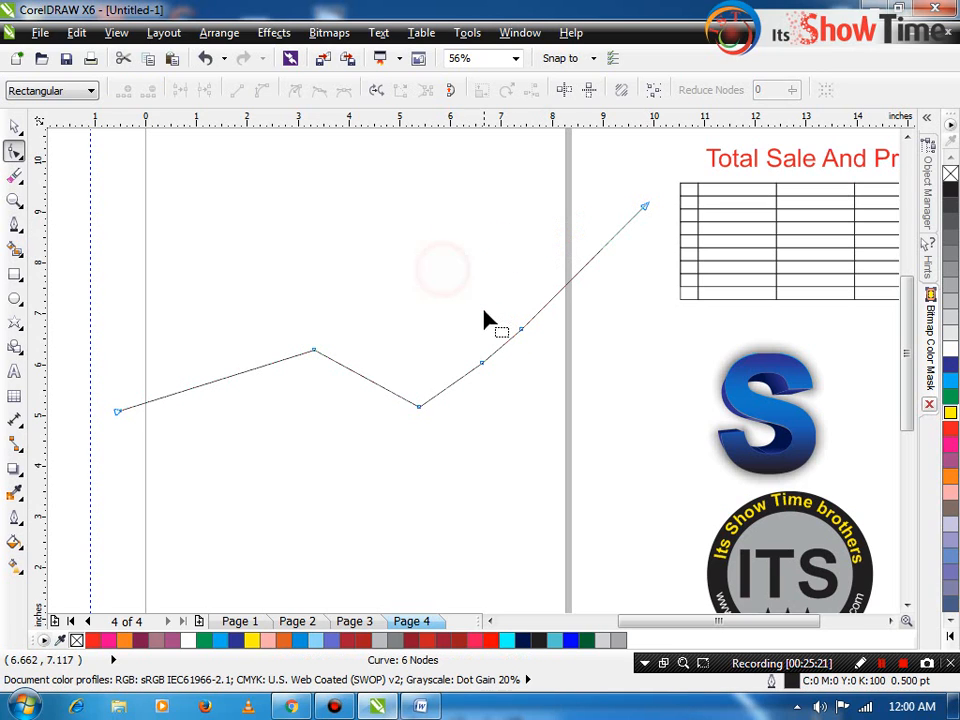
# - Delete all of the line's interior nodes, keeping only its two end nodes as one smooth curve
pyautogui.click(311, 348)
pyautogui.moveTo(264, 283); pyautogui.dragTo(576, 442)
pyautogui.press('Delete')
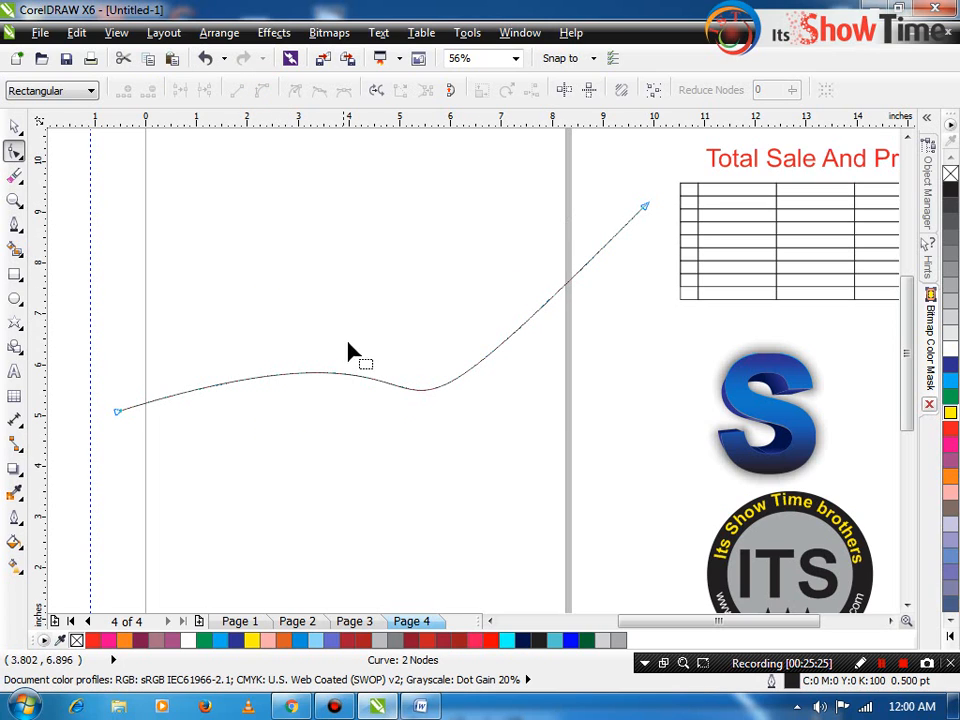
# - Reshape the two-node curve with its control handles into a smooth wave with a high crest near its lower end
pyautogui.click(483, 331)
pyautogui.moveTo(527, 281); pyautogui.dragTo(330, 230)
pyautogui.moveTo(197, 311); pyautogui.dragTo(58, 488)
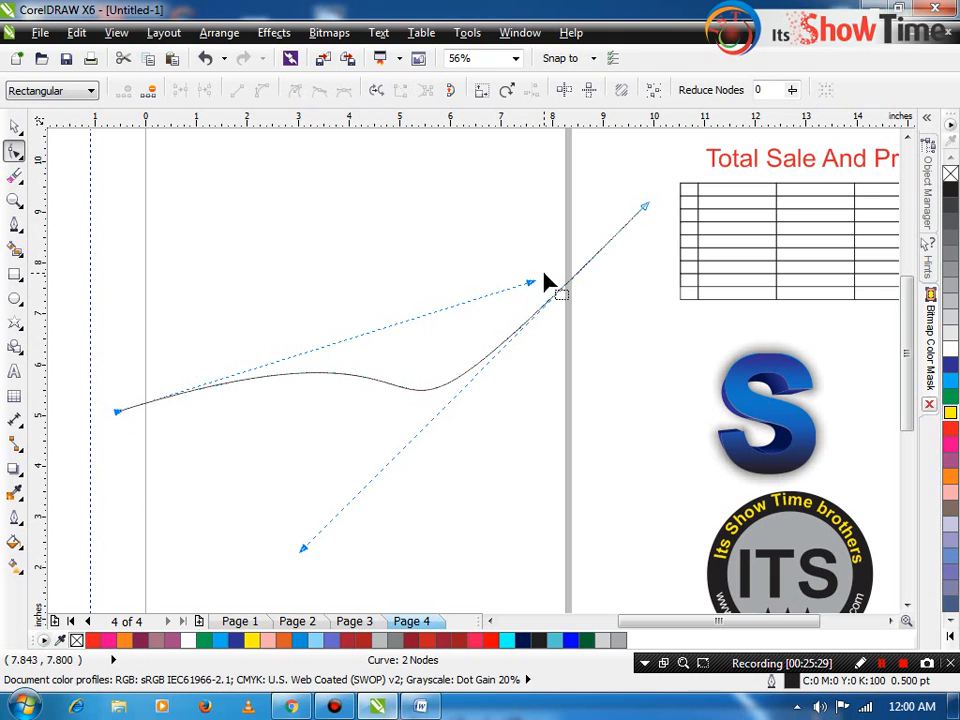
pyautogui.moveTo(529, 284); pyautogui.dragTo(283, 159)
pyautogui.press('space')
pyautogui.click(282, 463)
# - Scale the curve proportionally to about 5.84 inches wide and move it fully inside the page, around mid-height
pyautogui.scroll(-2, 268, 368)
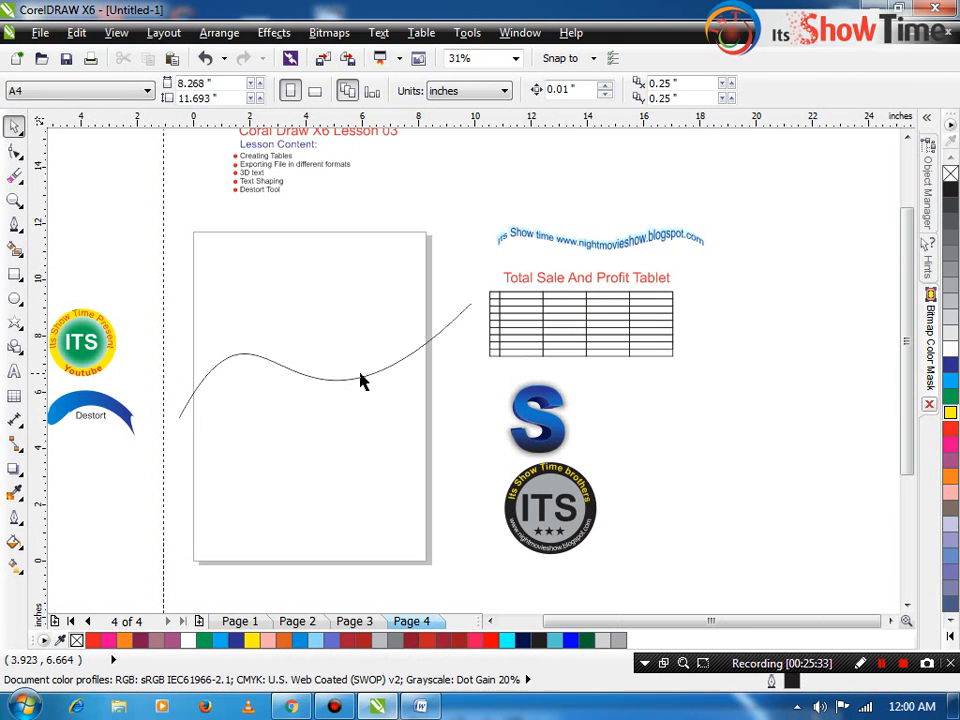
pyautogui.click(380, 368)
pyautogui.moveTo(476, 296); pyautogui.dragTo(349, 346)
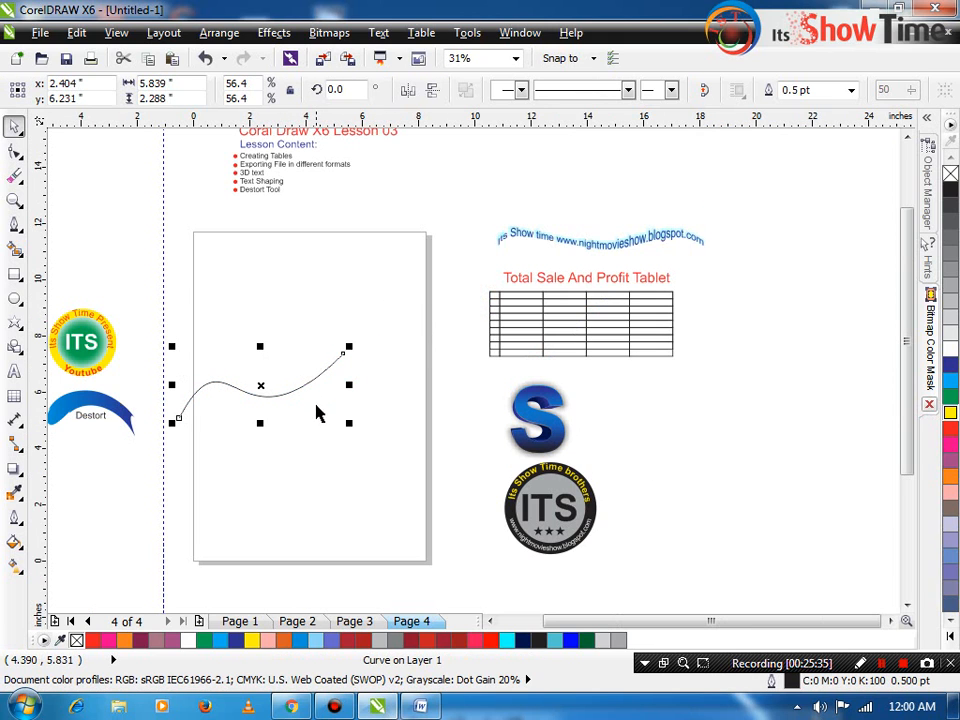
pyautogui.doubleClick(300, 389)
pyautogui.press('space')
pyautogui.click(320, 379)
pyautogui.moveTo(320, 379); pyautogui.dragTo(377, 358)
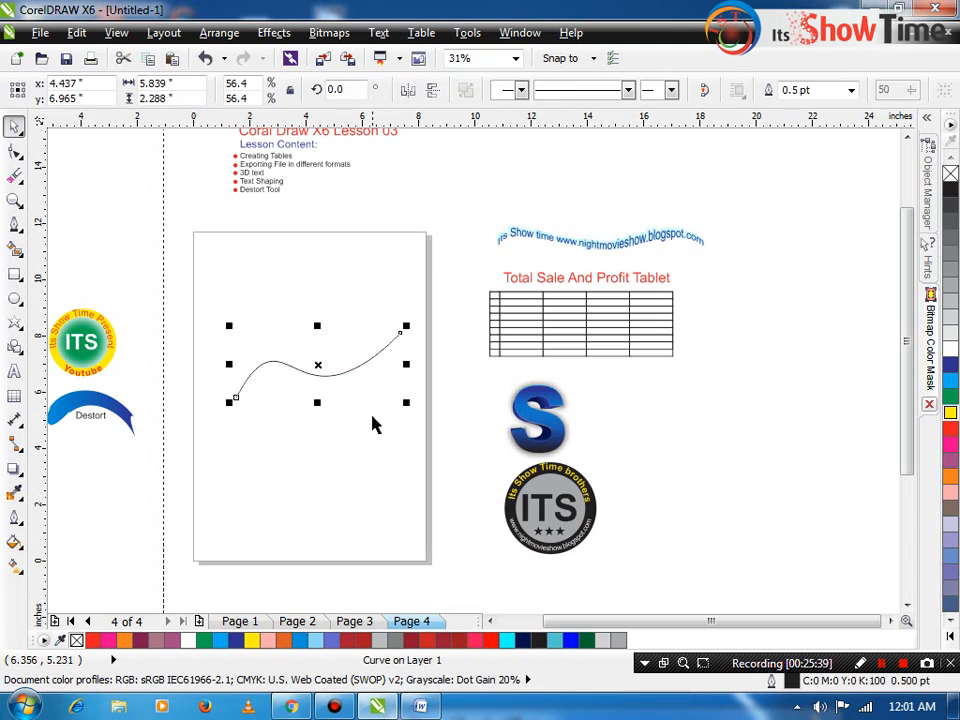
pyautogui.click(372, 417)
pyautogui.press('z')
pyautogui.moveTo(214, 318); pyautogui.dragTo(460, 412)
pyautogui.press('space')
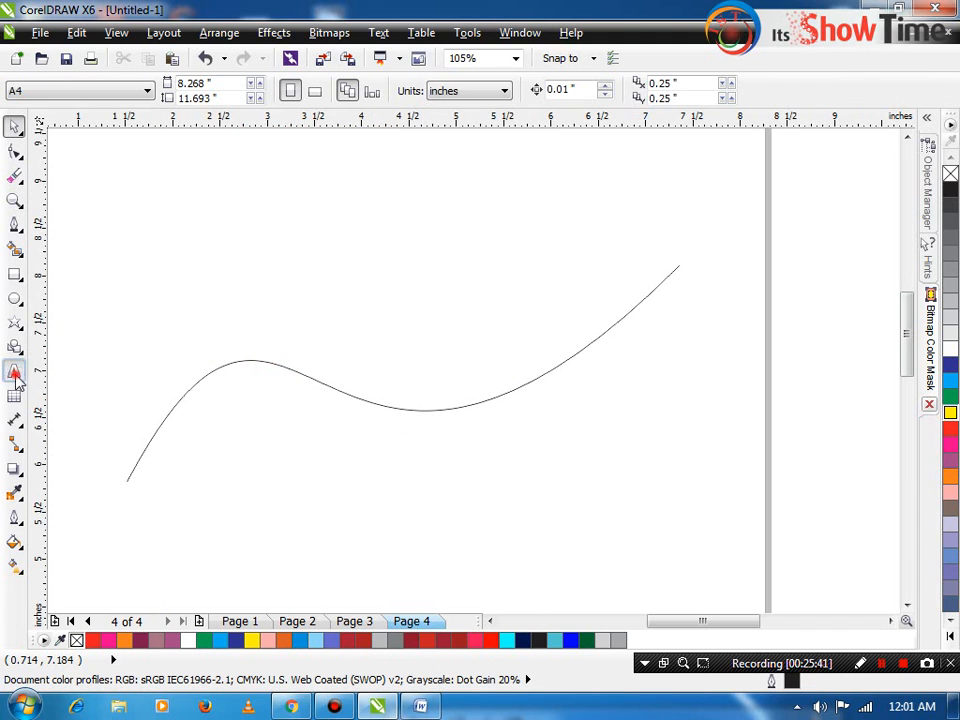
pyautogui.click(14, 373)
pyautogui.click(175, 228)
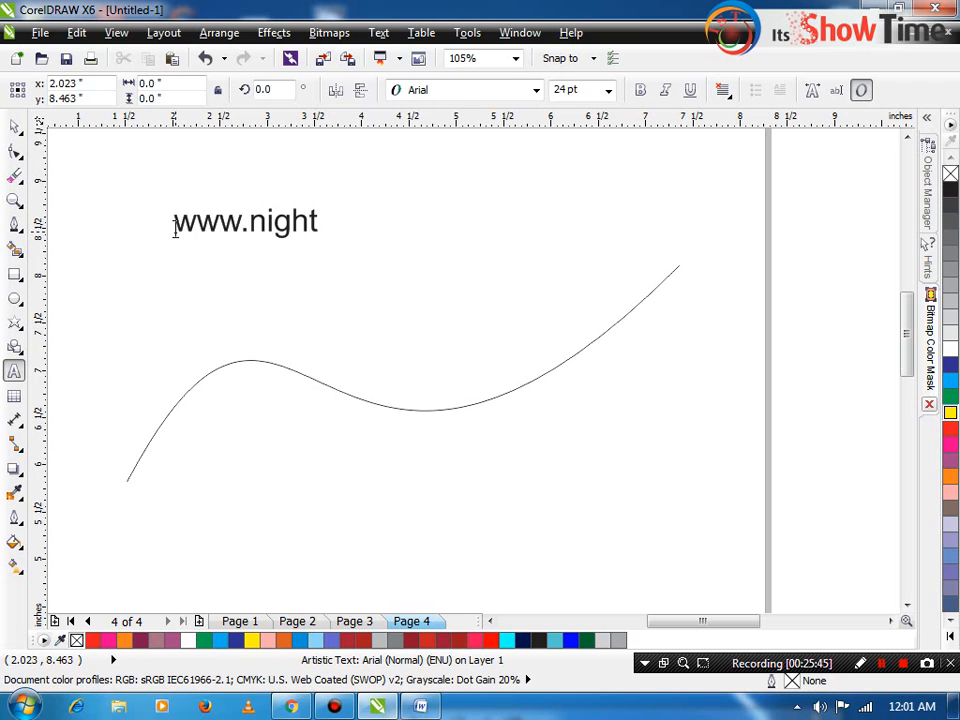
pyautogui.write('www.nightmovieshow.blogspot.com')
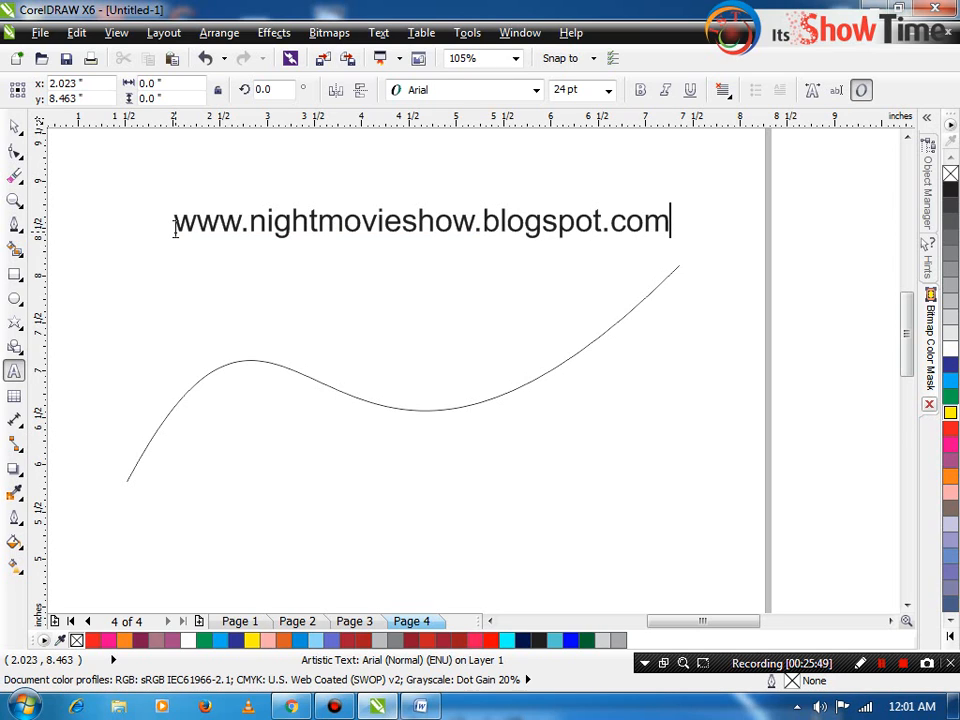
# - Enlarge the website text to about 26.4 pt and fit it to the curve, starting near the lower end, about 0.08 inch off the path
pyautogui.hotkey('ctrl', 'space')
pyautogui.moveTo(167, 202); pyautogui.dragTo(117, 200)
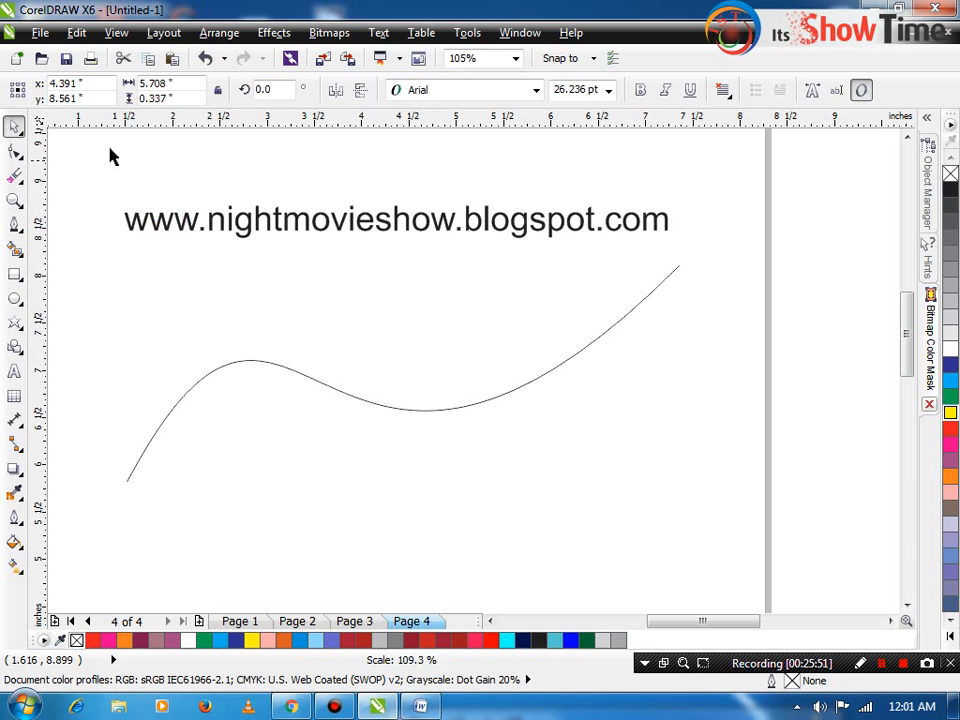
pyautogui.click(379, 32)
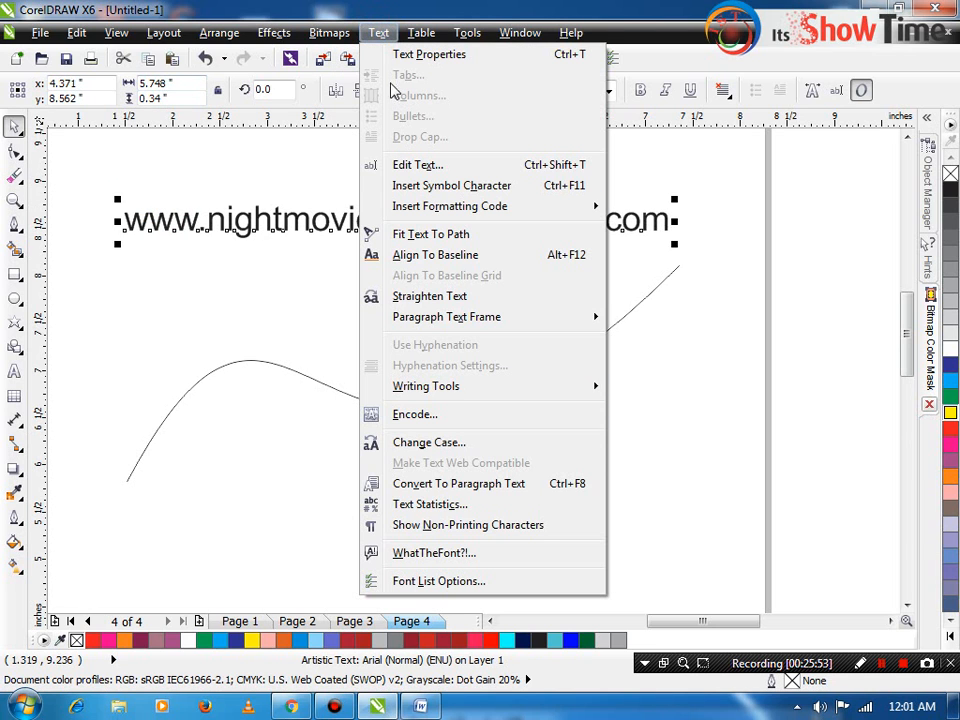
pyautogui.click(420, 234)
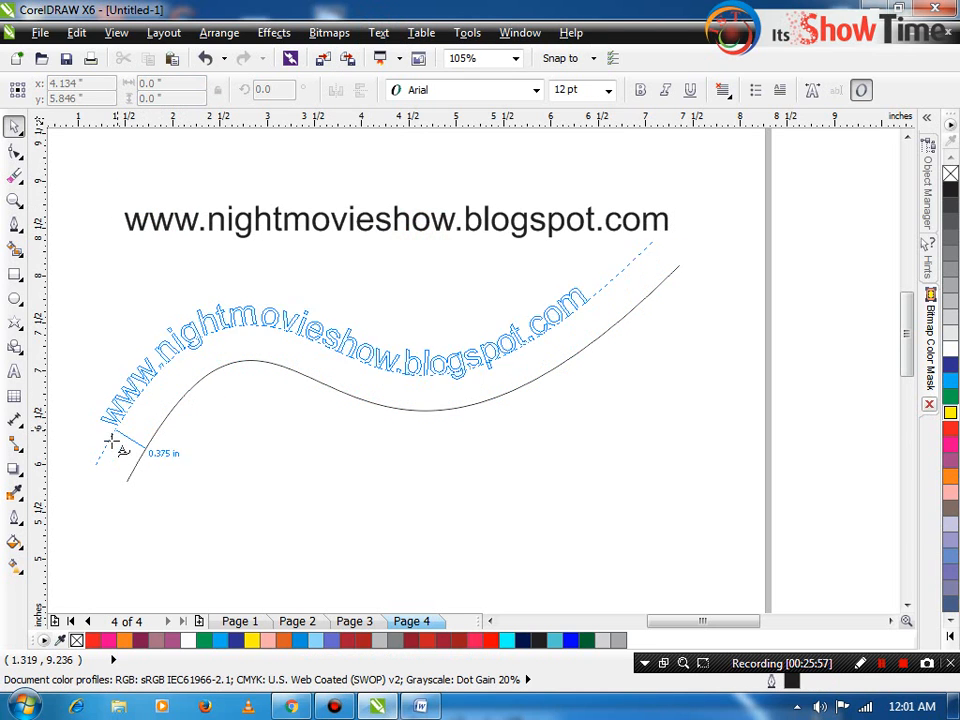
pyautogui.click(131, 461)
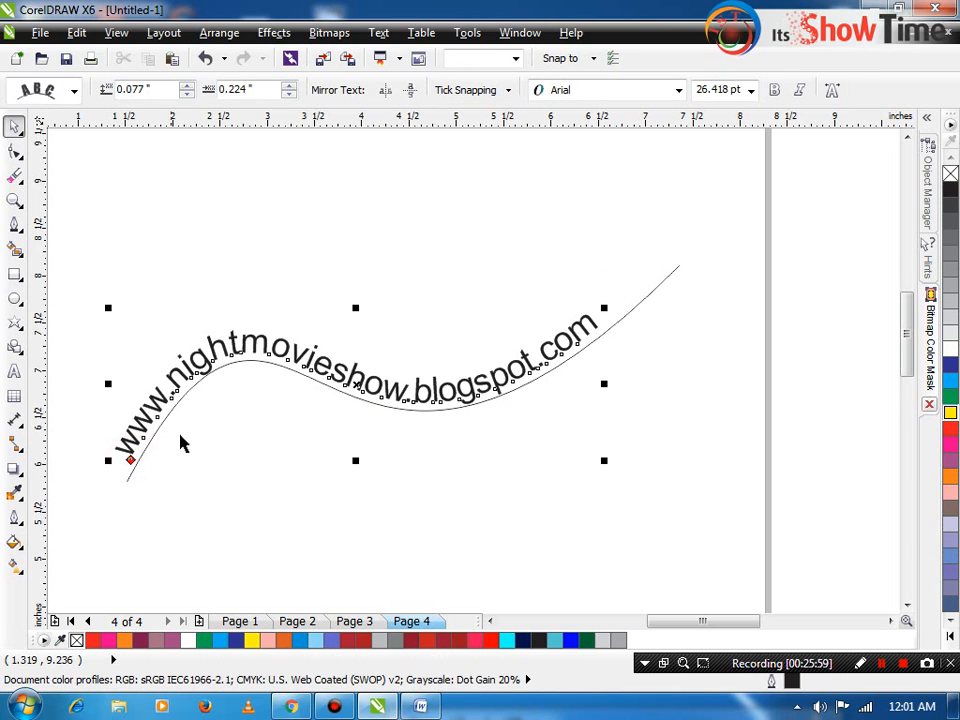
# - Widen the letter spacing of the text on the path until it spans nearly the curve's full length
pyautogui.press('F10')
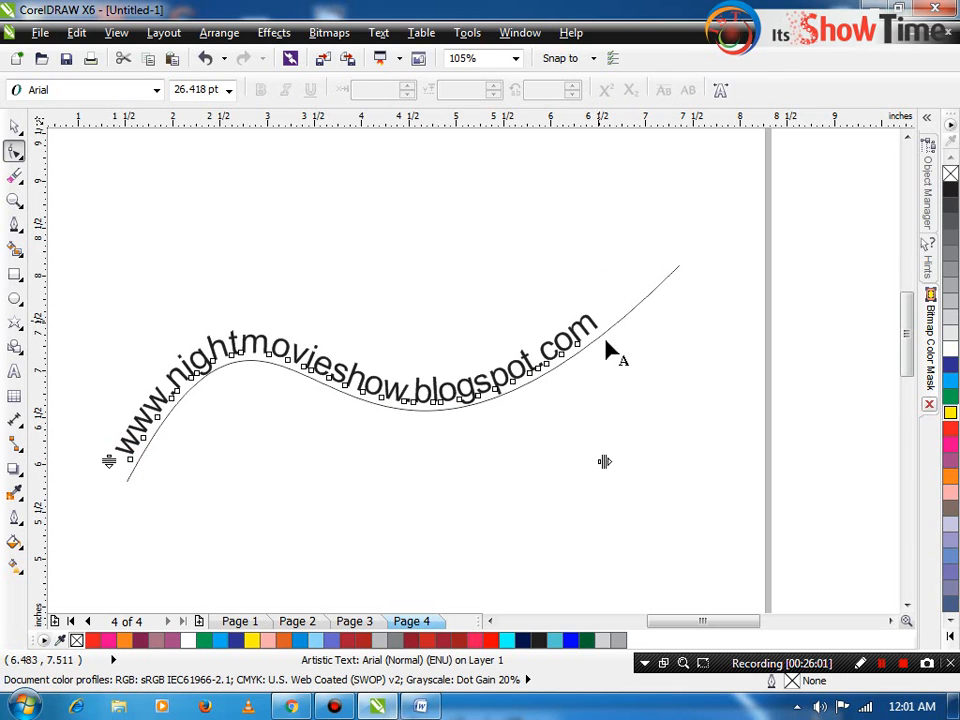
pyautogui.moveTo(605, 462); pyautogui.dragTo(644, 446)
pyautogui.moveTo(778, 403); pyautogui.dragTo(671, 461)
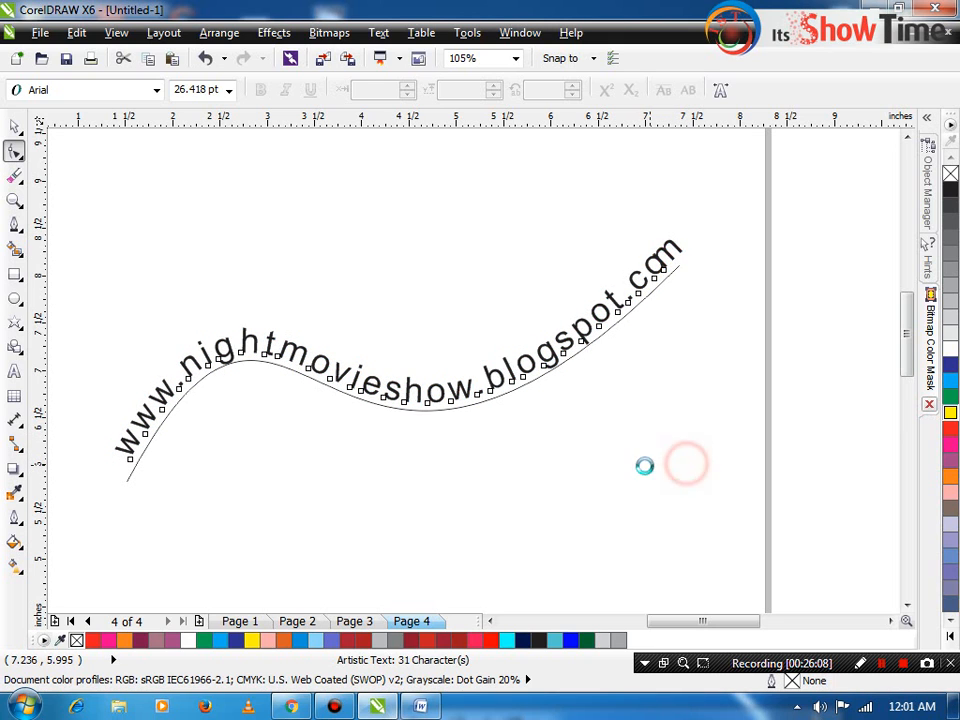
pyautogui.press('space')
pyautogui.click(501, 460)
# - Break the text apart from its path, fill the text dark blue and delete the leftover curve
pyautogui.click(454, 375)
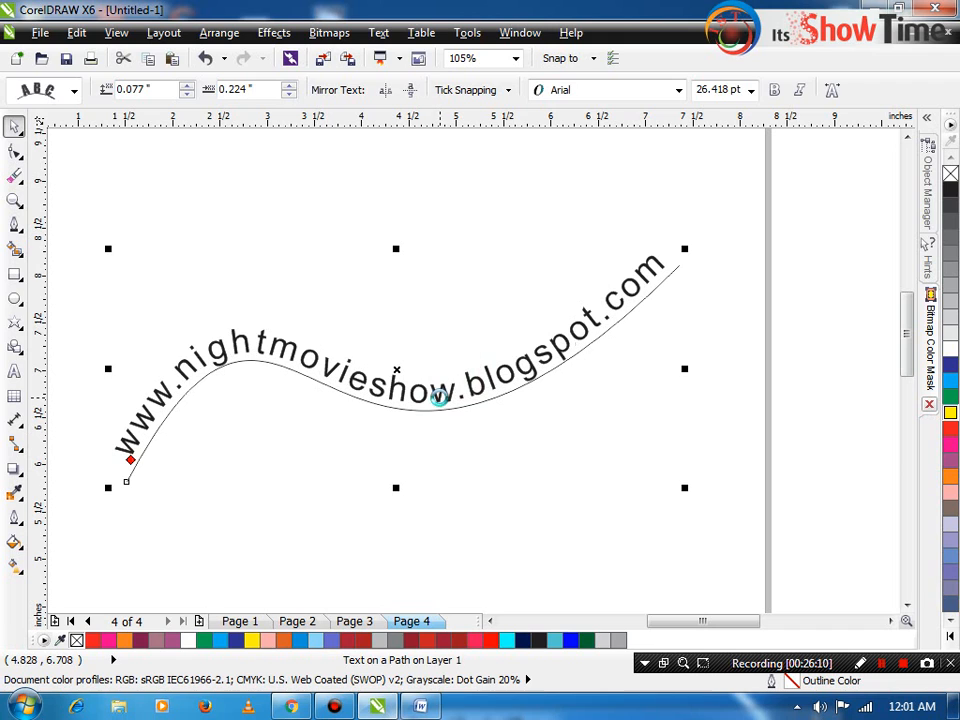
pyautogui.hotkey('ctrl', 'k')
pyautogui.press('Escape')
pyautogui.click(440, 398)
pyautogui.click(946, 362)
pyautogui.click(730, 400)
pyautogui.click(673, 270)
pyautogui.press('Delete')
pyautogui.scroll(-3, 520, 358)
pyautogui.click(517, 365)
pyautogui.press('Delete')
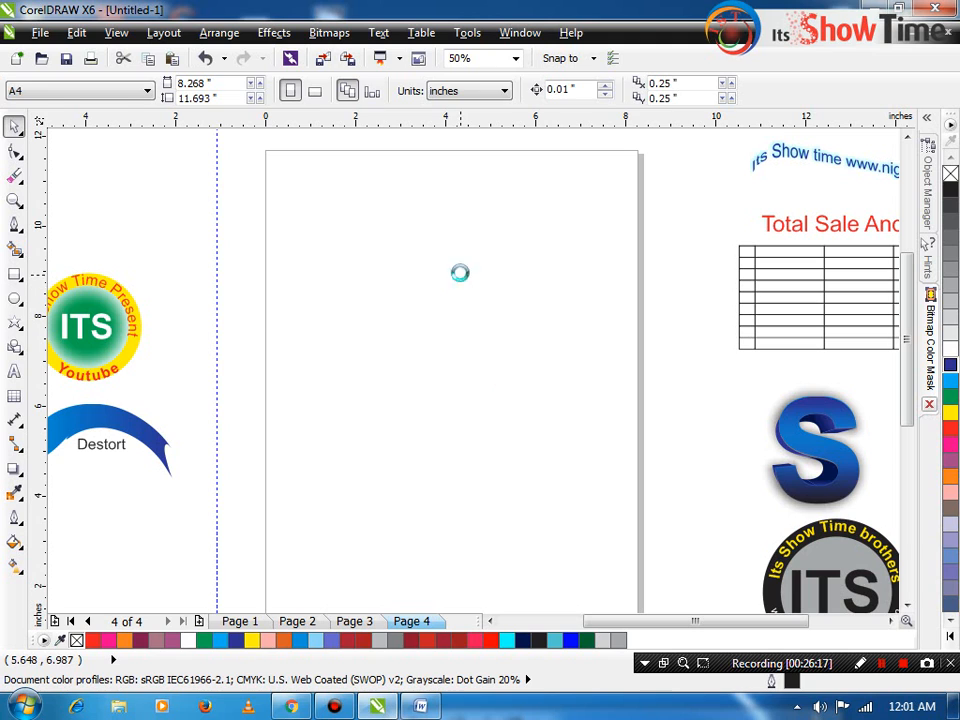
pyautogui.hotkey('ctrl', 'z')
# - Reposition the blue curved text on the page and place a copy of it about 2.3 inches higher
pyautogui.moveTo(448, 279); pyautogui.dragTo(508, 378)
pyautogui.click(506, 390)
pyautogui.scroll(-1, 489, 358)
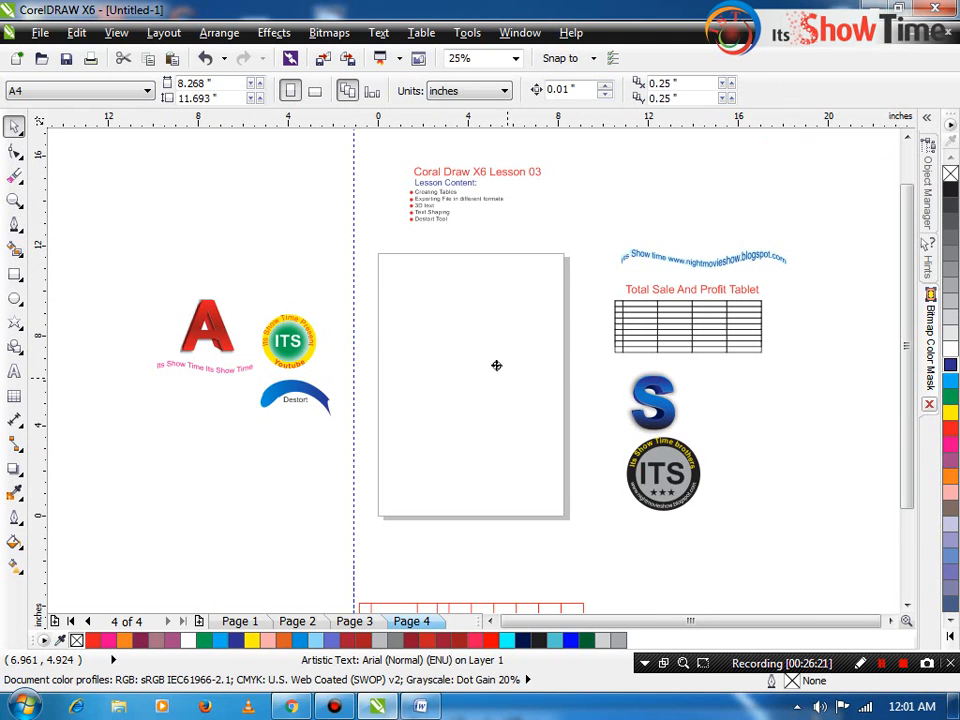
pyautogui.press('F2')
pyautogui.moveTo(603, 271); pyautogui.dragTo(349, 390)
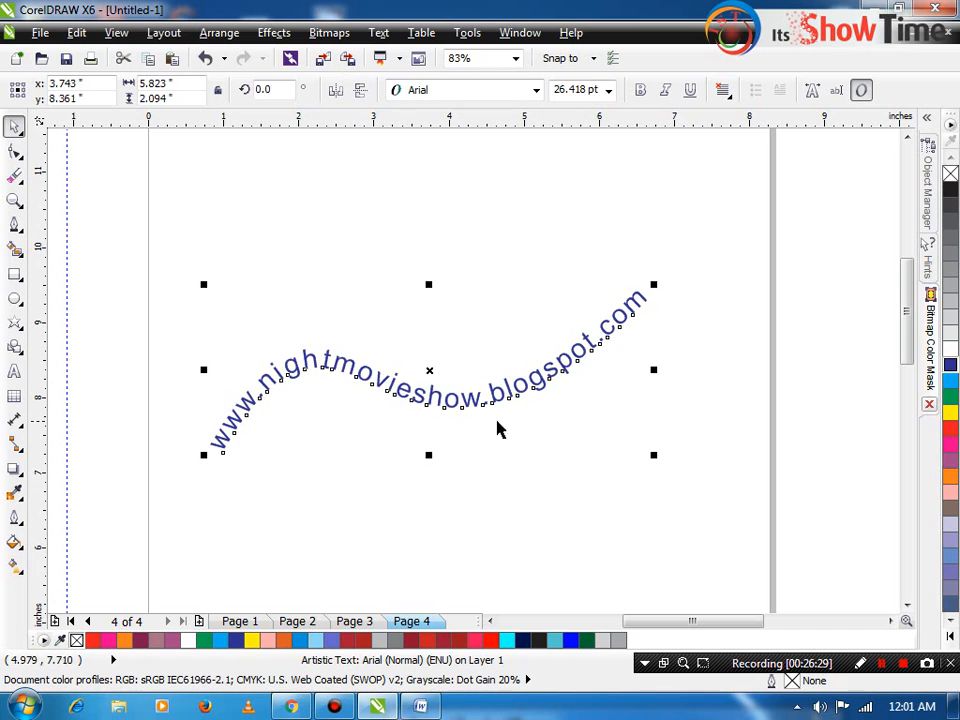
pyautogui.moveTo(452, 405); pyautogui.dragTo(469, 234)
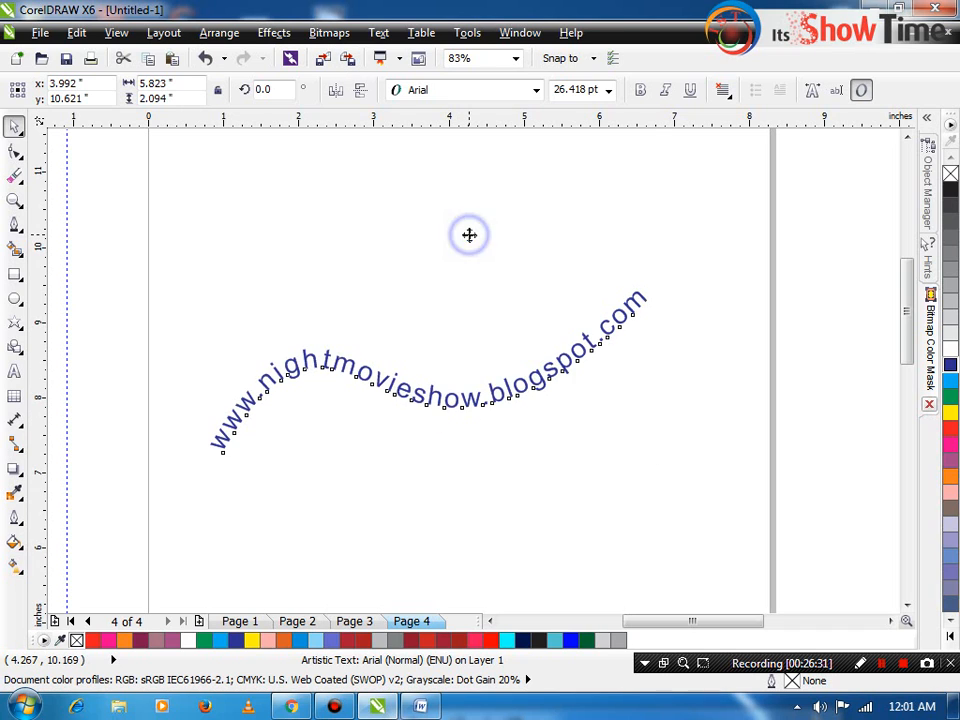
# - Straighten the lower website text and move it beneath the curved copy
pyautogui.click(386, 394)
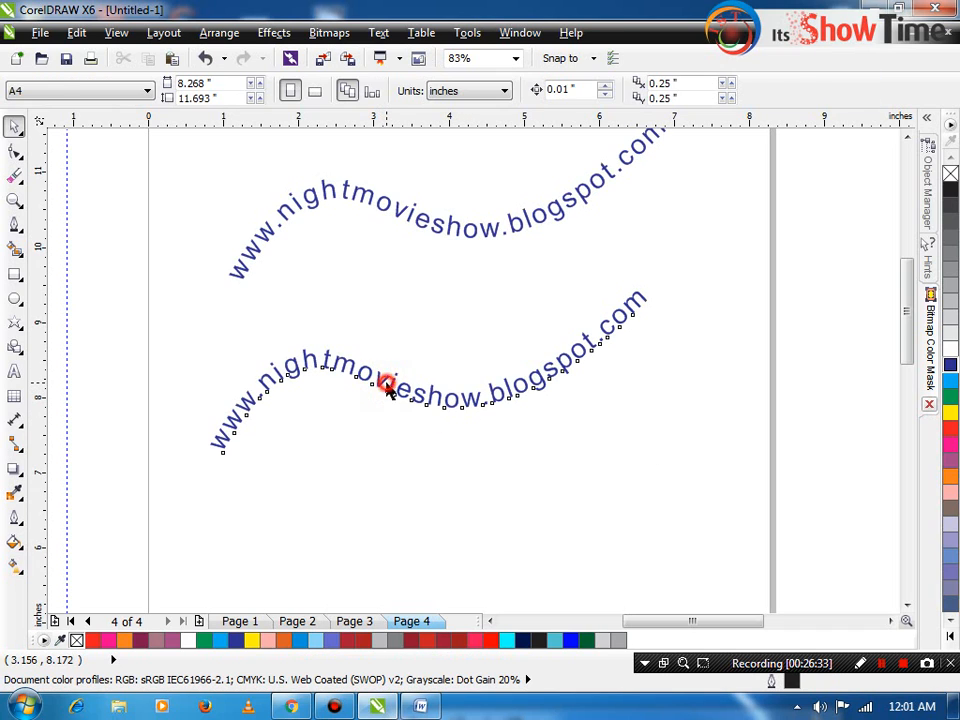
pyautogui.click(388, 390)
pyautogui.click(380, 33)
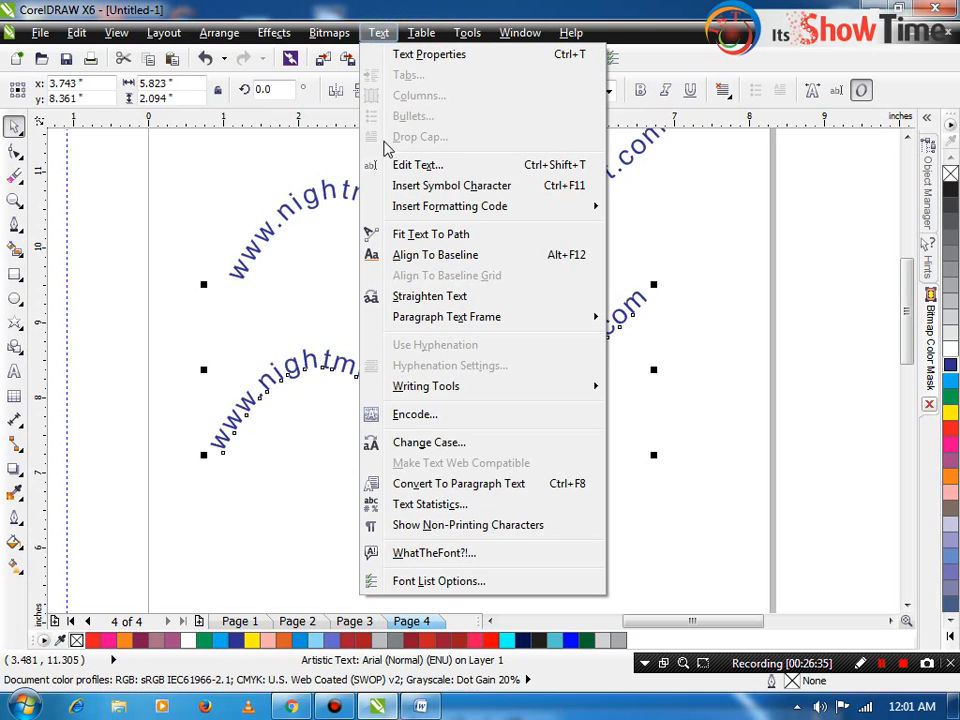
pyautogui.click(440, 298)
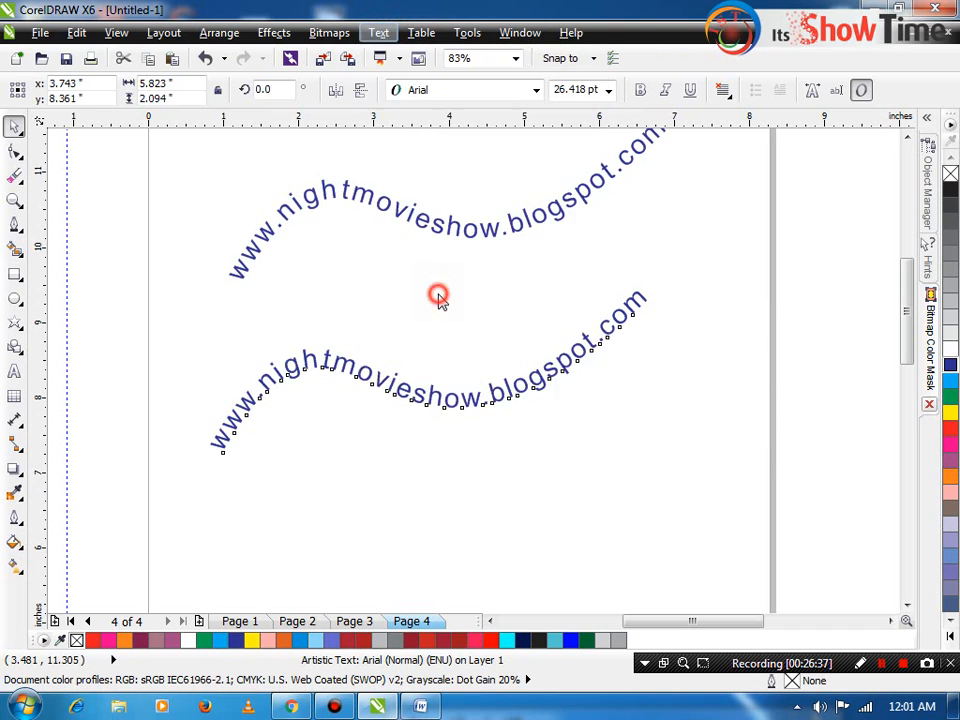
pyautogui.click(414, 399)
pyautogui.moveTo(448, 264); pyautogui.dragTo(450, 371)
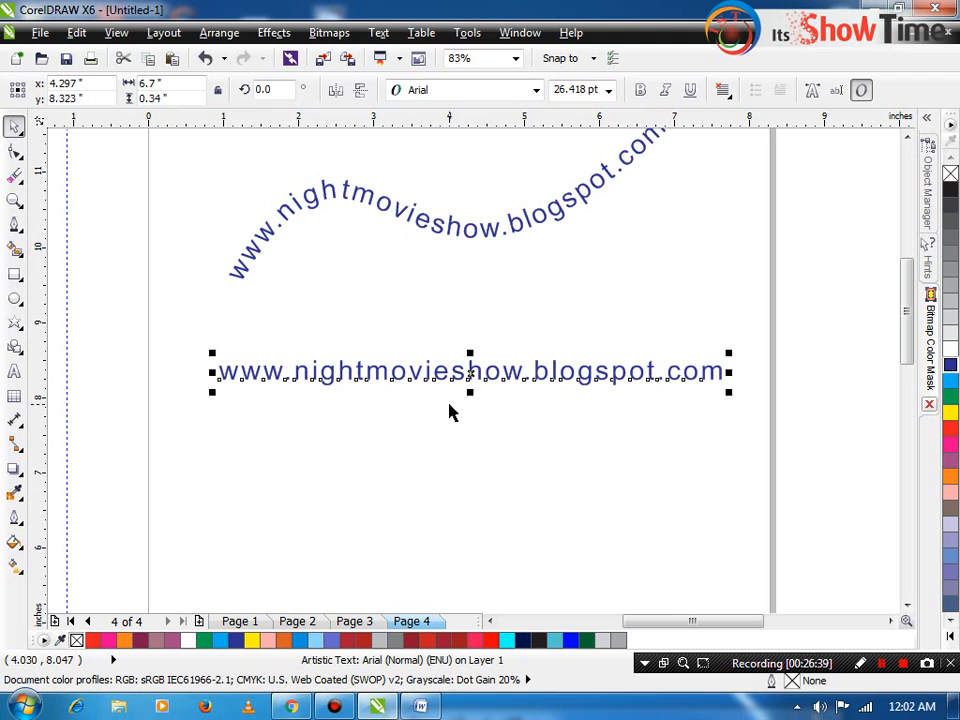
# - Try clearing the transformations of the straightened website text
pyautogui.click(328, 32)
pyautogui.moveTo(297, 33)
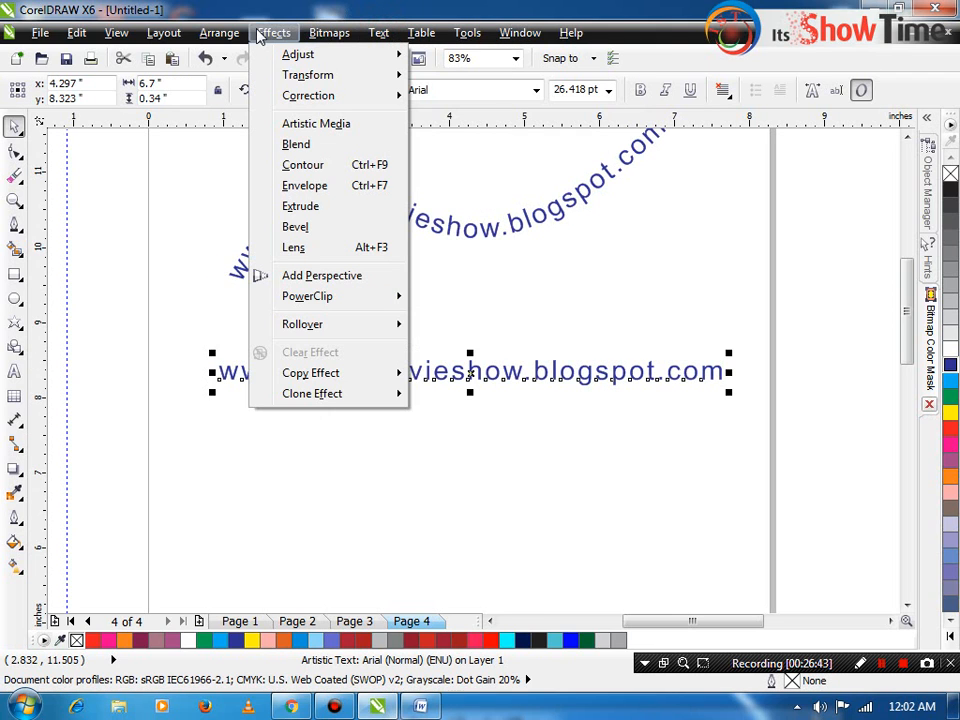
pyautogui.moveTo(219, 33)
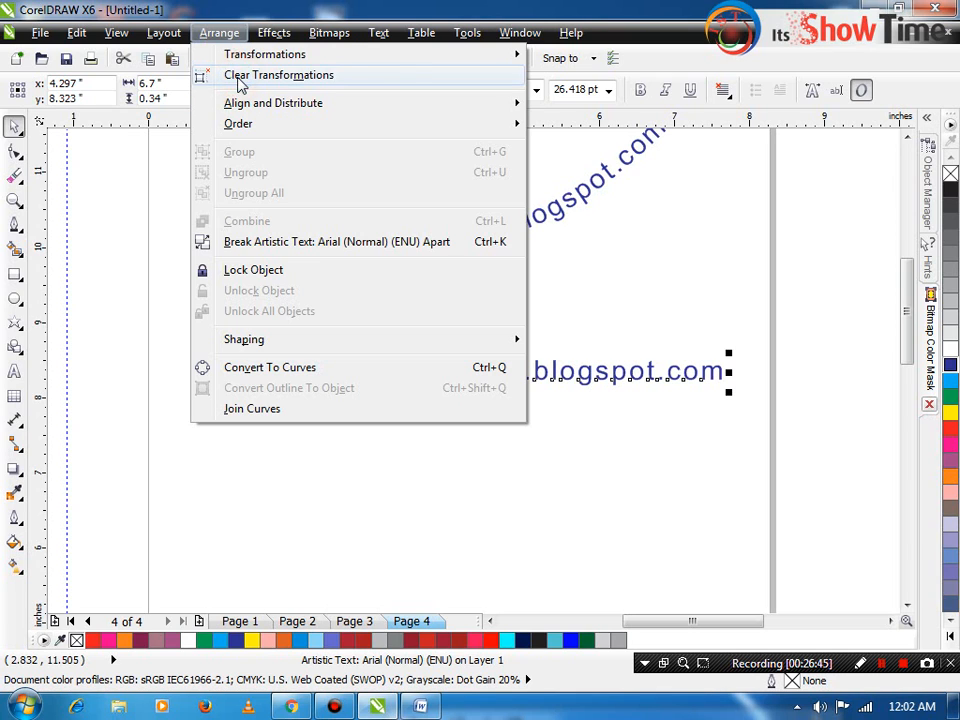
pyautogui.click(238, 82)
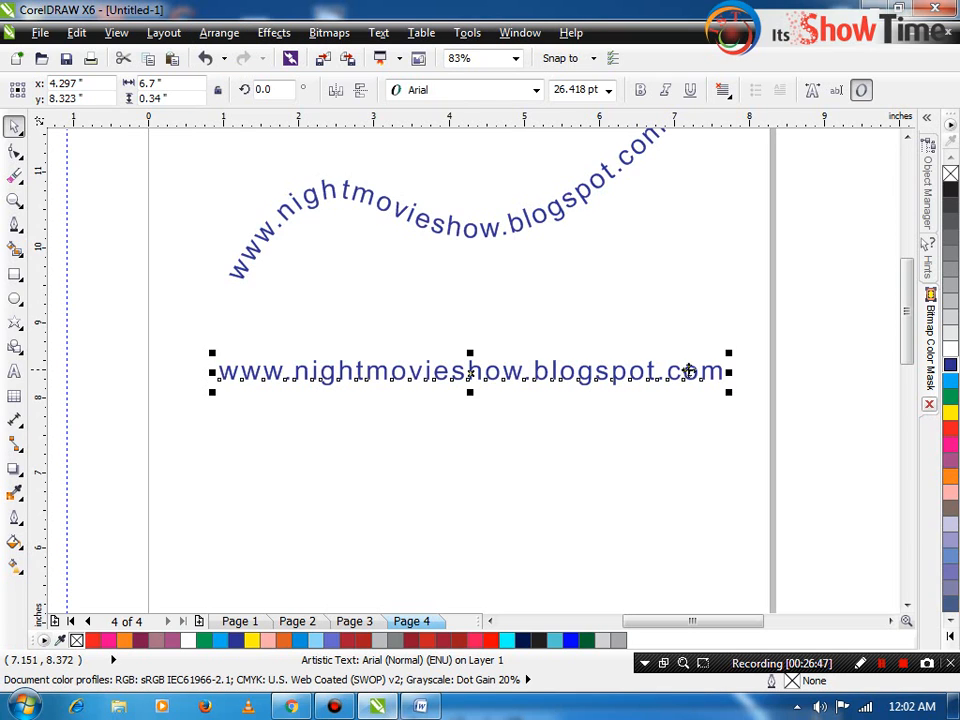
# - Tighten the letter spacing of the straight website text and move it slightly lower on the page
pyautogui.press('F10')
pyautogui.moveTo(729, 392); pyautogui.dragTo(648, 389)
pyautogui.press('space')
pyautogui.moveTo(566, 377); pyautogui.dragTo(618, 449)
pyautogui.press('F4')
pyautogui.click(501, 434)
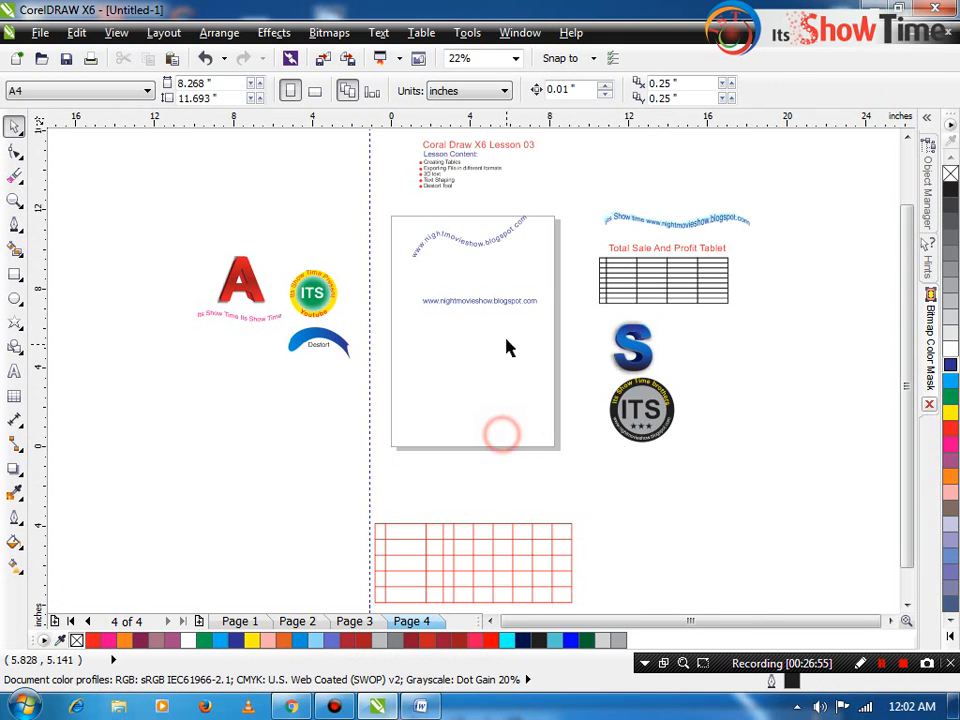
# - Move the curved and the straight website texts off the page to the empty area beside the blue 3D S
pyautogui.click(493, 242)
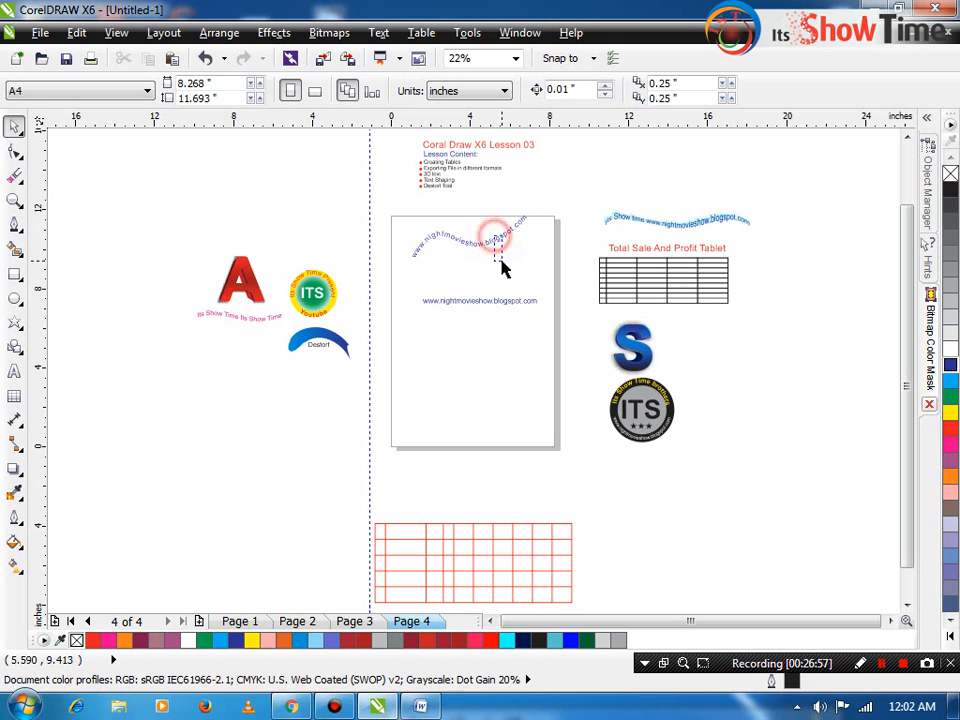
pyautogui.moveTo(485, 242); pyautogui.dragTo(738, 369)
pyautogui.keyDown('shift'); pyautogui.click(479, 302); pyautogui.keyUp('shift')
pyautogui.keyDown('shift'); pyautogui.click(457, 303); pyautogui.keyUp('shift')
pyautogui.click(724, 452)
# - Draw a rectangle about 6.72 by 3.50 inches across the middle of the empty page
pyautogui.press('z')
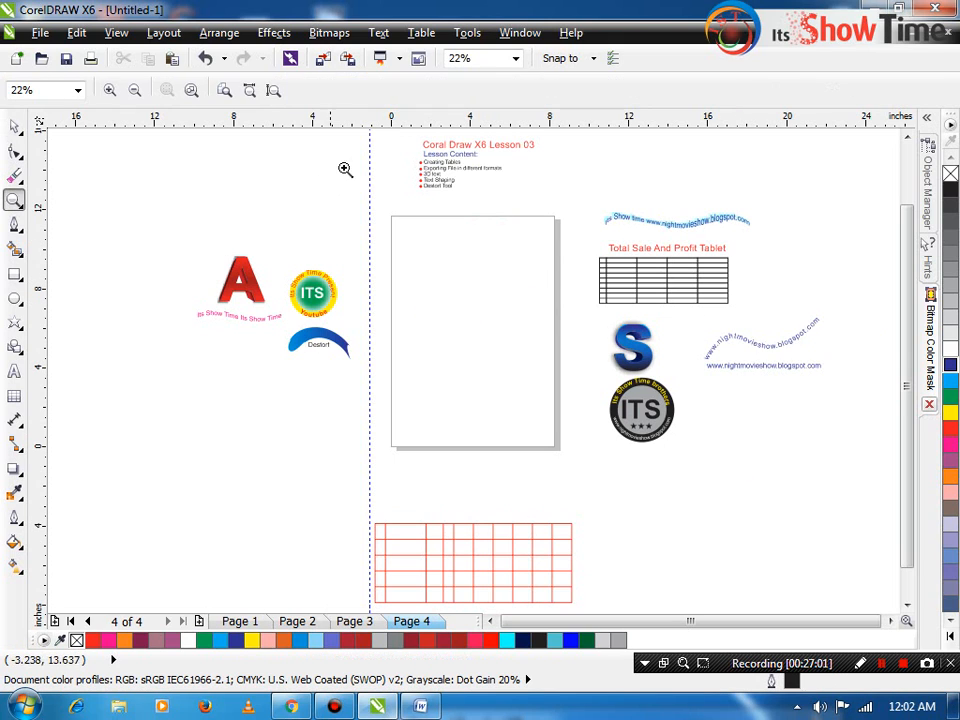
pyautogui.moveTo(381, 163); pyautogui.dragTo(512, 223)
pyautogui.press('space')
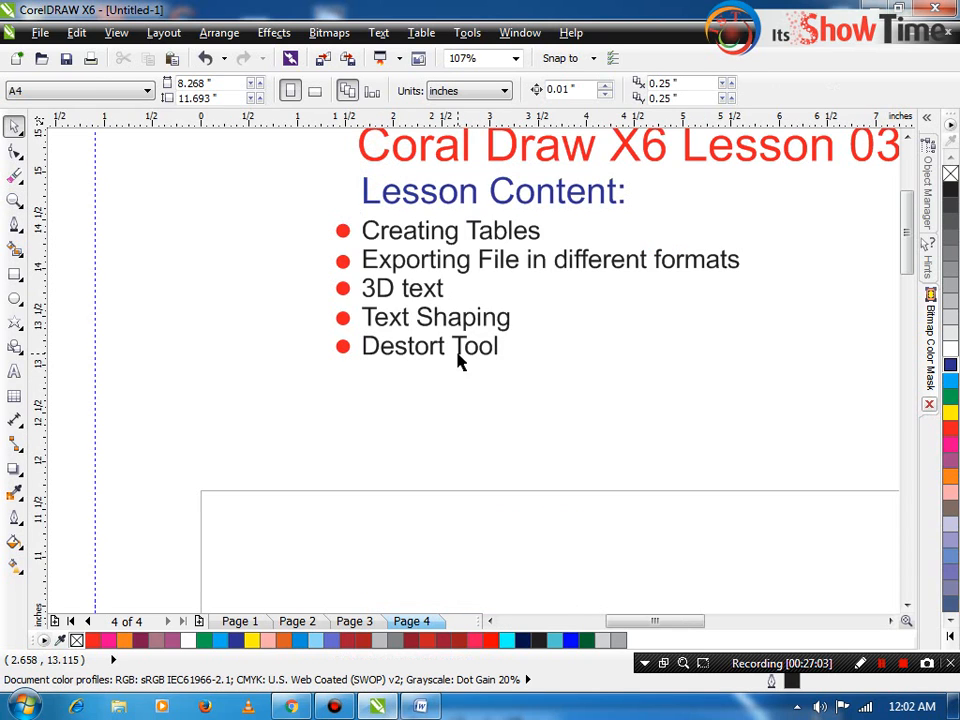
pyautogui.press('F4')
pyautogui.press('z')
pyautogui.moveTo(302, 261); pyautogui.dragTo(574, 392)
pyautogui.press('space')
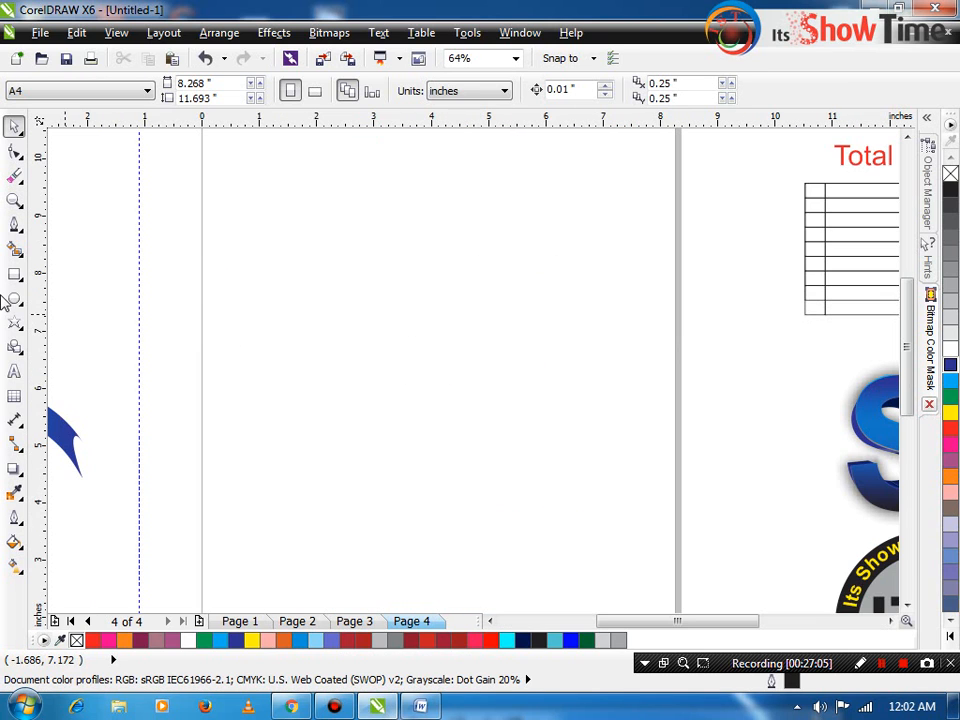
pyautogui.click(14, 273)
pyautogui.moveTo(227, 291)
pyautogui.mouseDown()
pyautogui.moveTo(538, 411)
pyautogui.moveTo(640, 421)
pyautogui.moveTo(596, 482)
pyautogui.moveTo(613, 491)
pyautogui.mouseUp()
pyautogui.press('space')
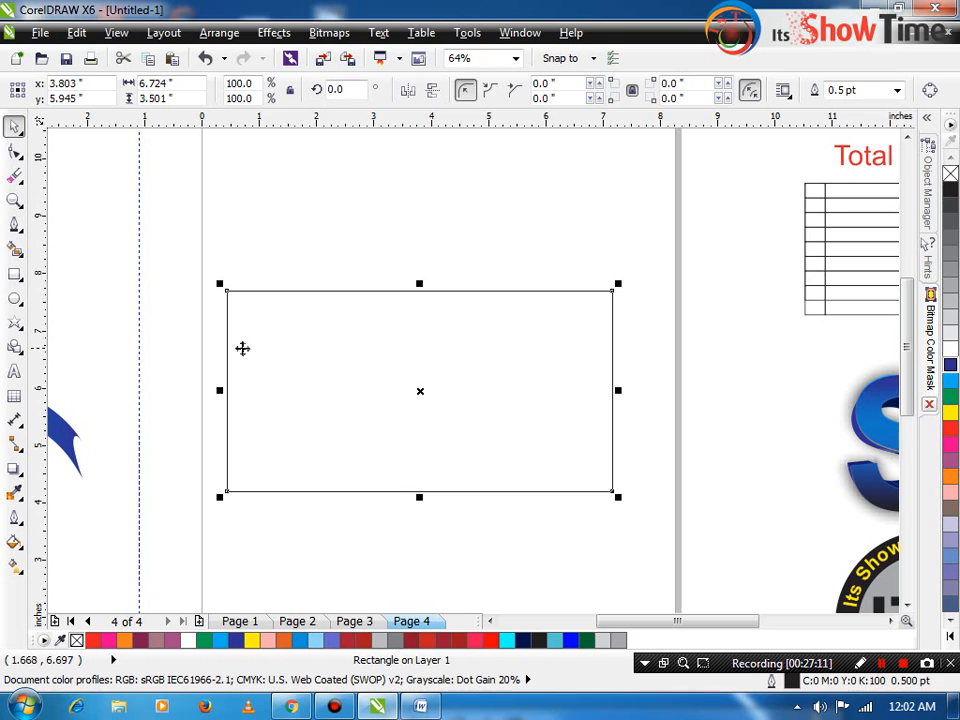
# - Apply two counterclockwise Twister distortions to the rectangle, one centred on its left edge and one of about 91 degrees near its upper right
pyautogui.click(15, 467)
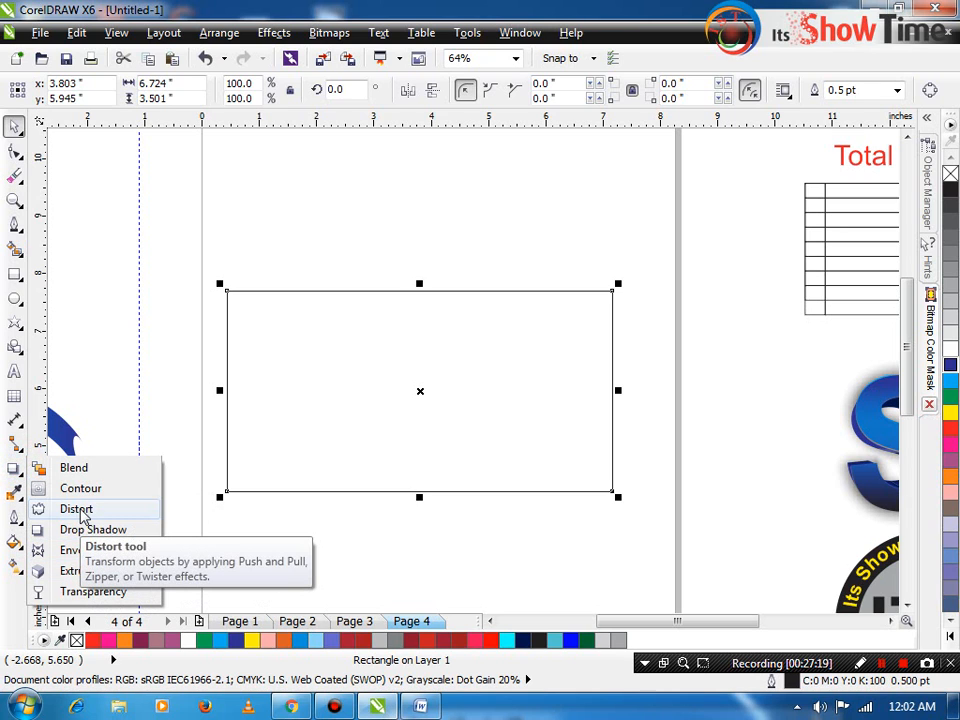
pyautogui.click(78, 509)
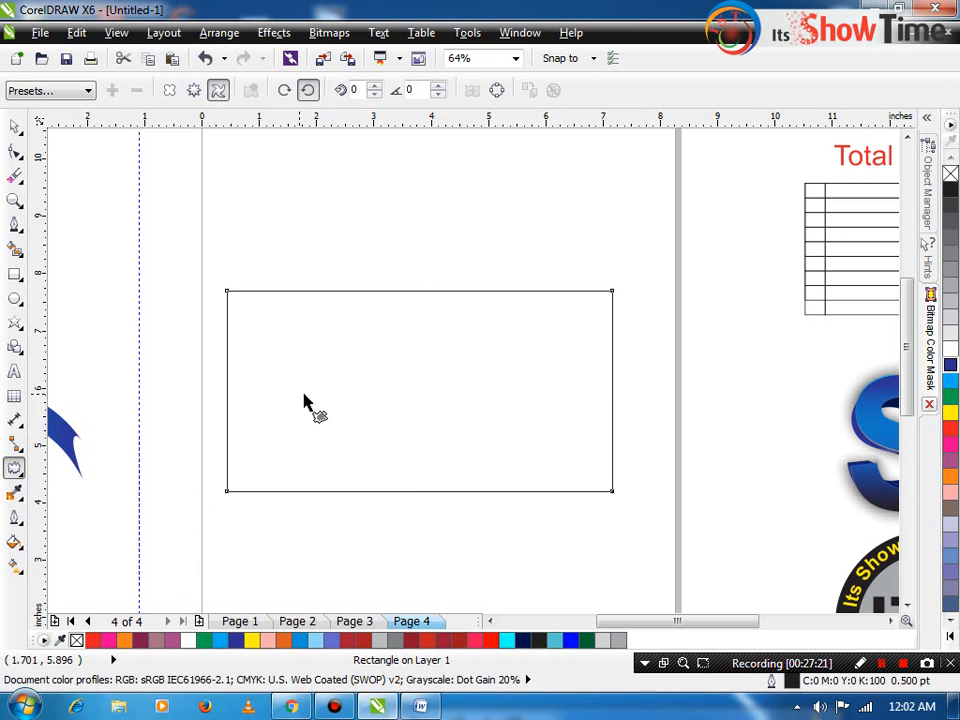
pyautogui.moveTo(226, 372); pyautogui.dragTo(209, 337)
pyautogui.moveTo(548, 212); pyautogui.dragTo(546, 183)
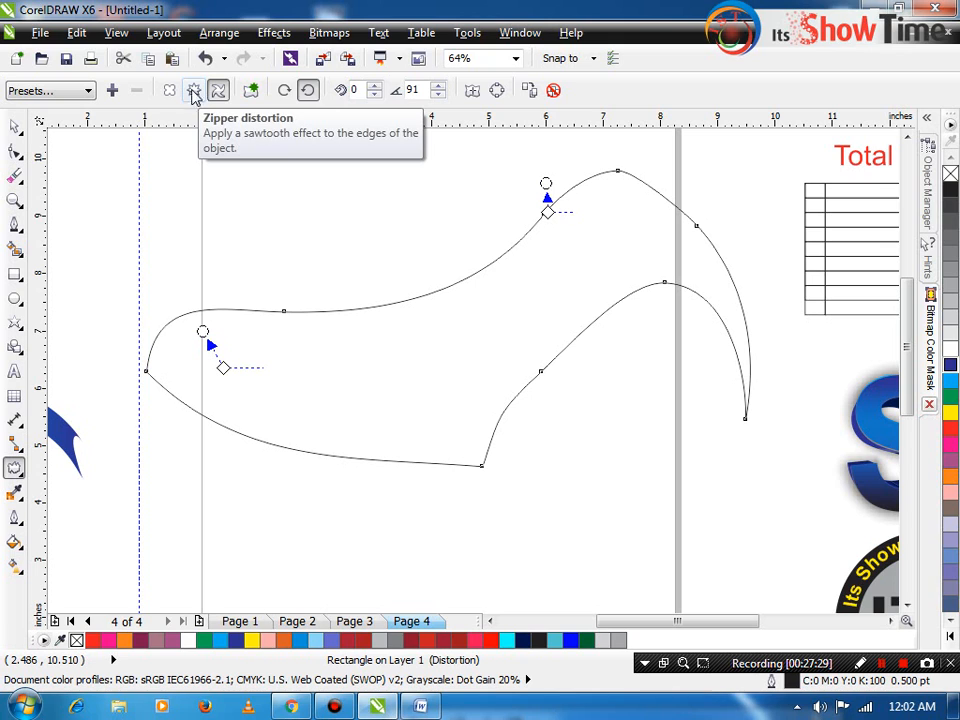
# - Try the Twister distortion preset on the distorted rectangle and undo it
pyautogui.click(32, 90)
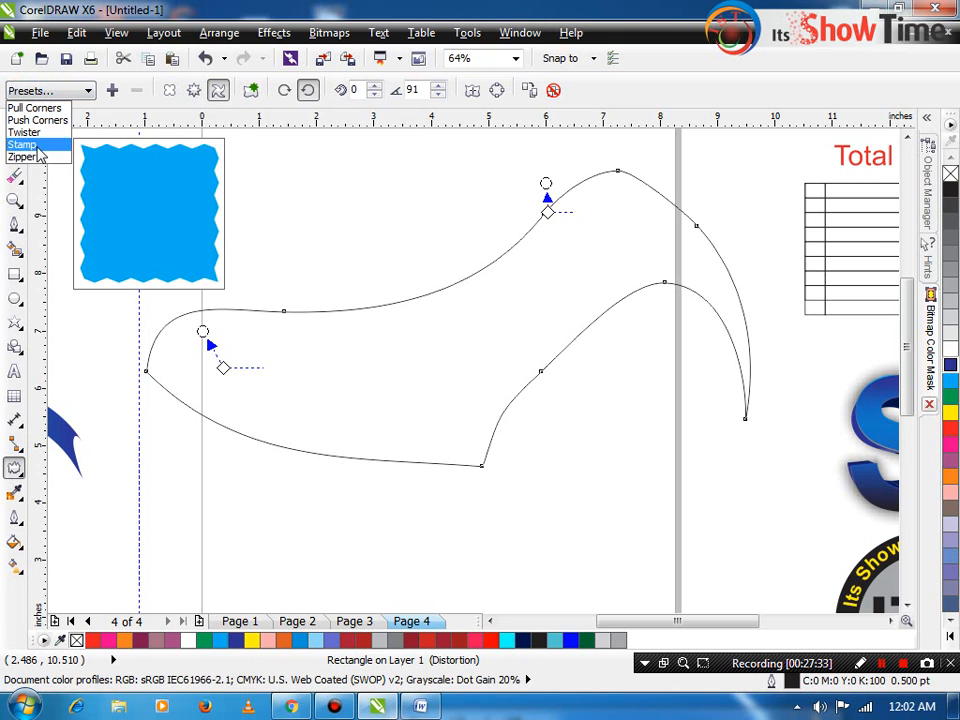
pyautogui.click(24, 132)
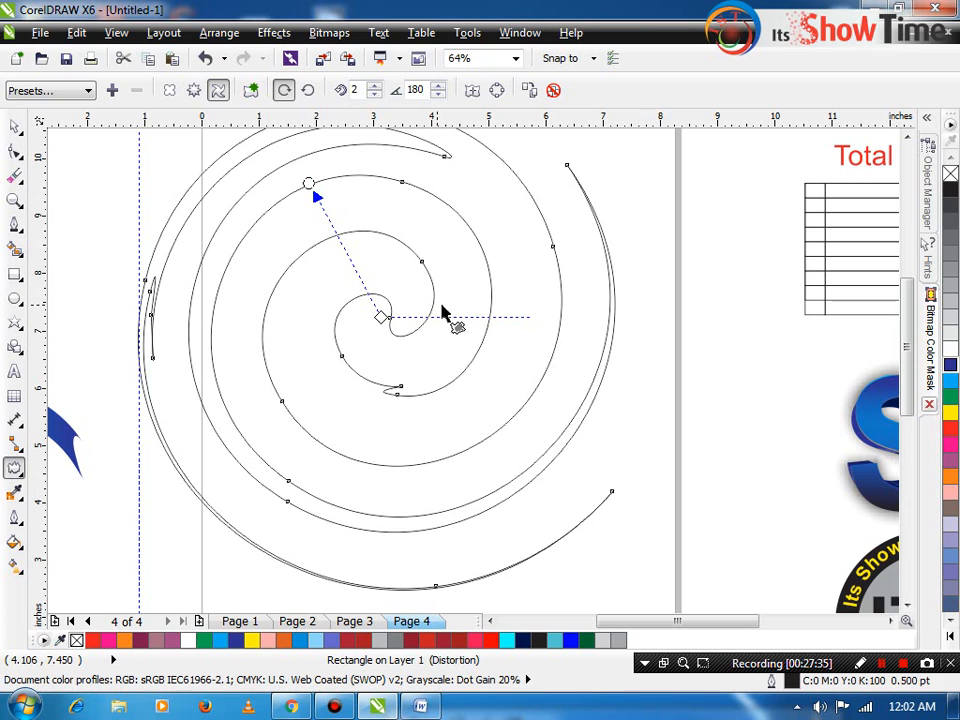
pyautogui.hotkey('ctrl', 'z')
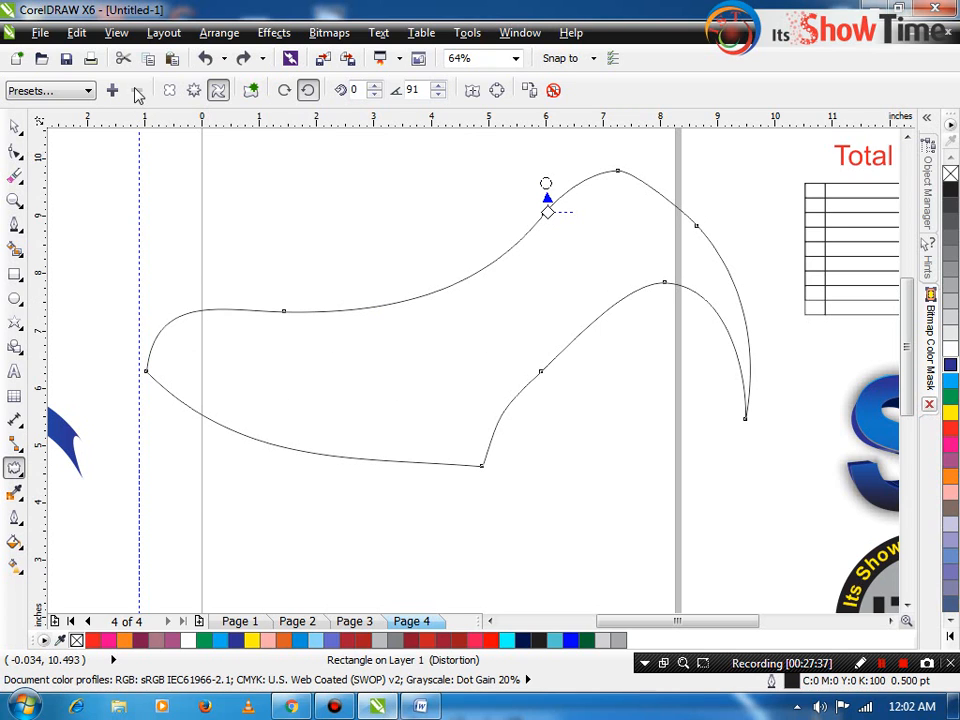
# - Apply a Push and Pull distortion with an amplitude of about -29, centred near the middle of the shape's upper edge
pyautogui.click(169, 90)
pyautogui.moveTo(397, 303); pyautogui.dragTo(377, 268)
# - Try a Zipper distortion starting from the shape's upper edge and undo it
pyautogui.click(193, 90)
pyautogui.moveTo(330, 309); pyautogui.dragTo(334, 258)
pyautogui.hotkey('ctrl', 'z')
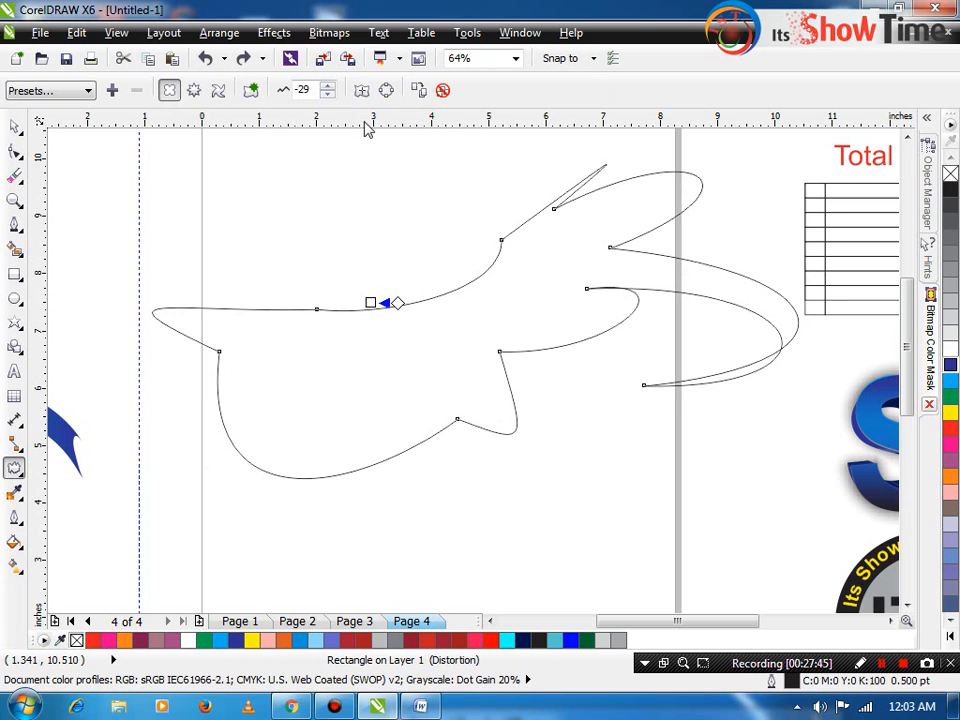
# - Scale the distorted shape down to about 5.58 by 2.71 inches and keep it within the page
pyautogui.click(14, 126)
pyautogui.click(257, 208)
pyautogui.scroll(-3, 352, 249)
pyautogui.click(469, 294)
pyautogui.moveTo(578, 197); pyautogui.dragTo(485, 246)
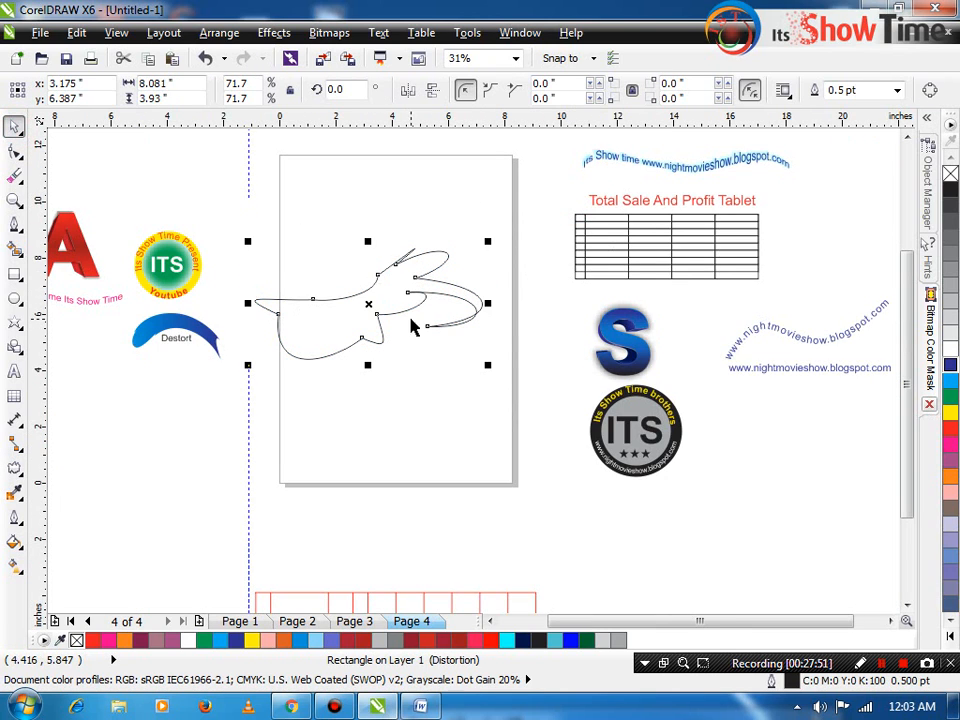
pyautogui.moveTo(422, 300); pyautogui.dragTo(471, 294)
pyautogui.moveTo(538, 237); pyautogui.dragTo(446, 255)
# - Fill the distorted shape with a two-color linear fountain fill from red to dark blue
pyautogui.hotkey('shift', 'F2')
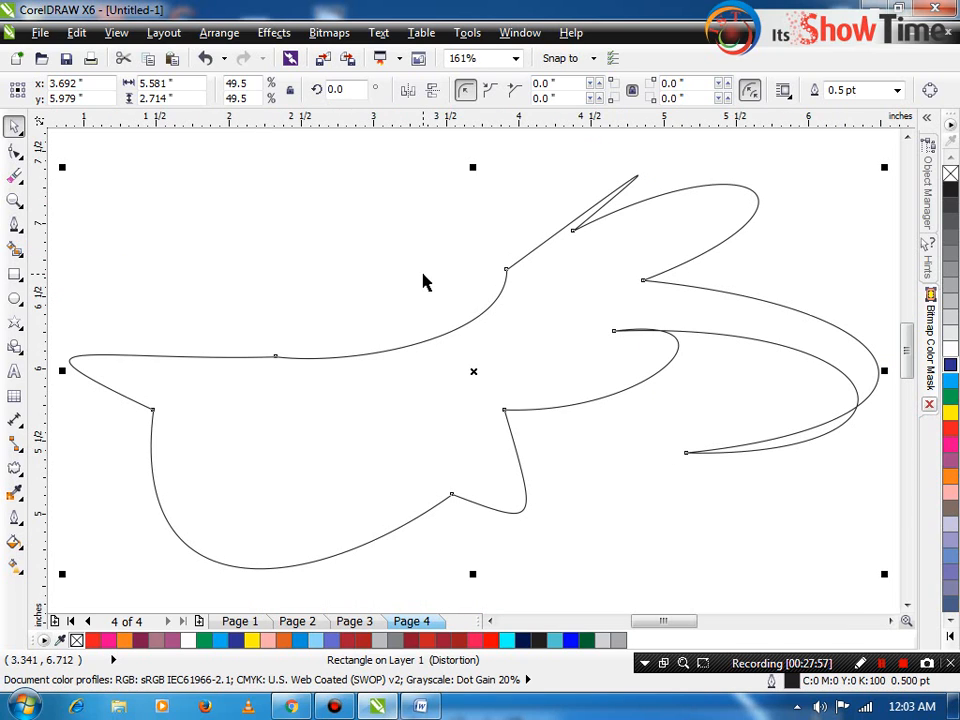
pyautogui.click(950, 430)
pyautogui.press('F11')
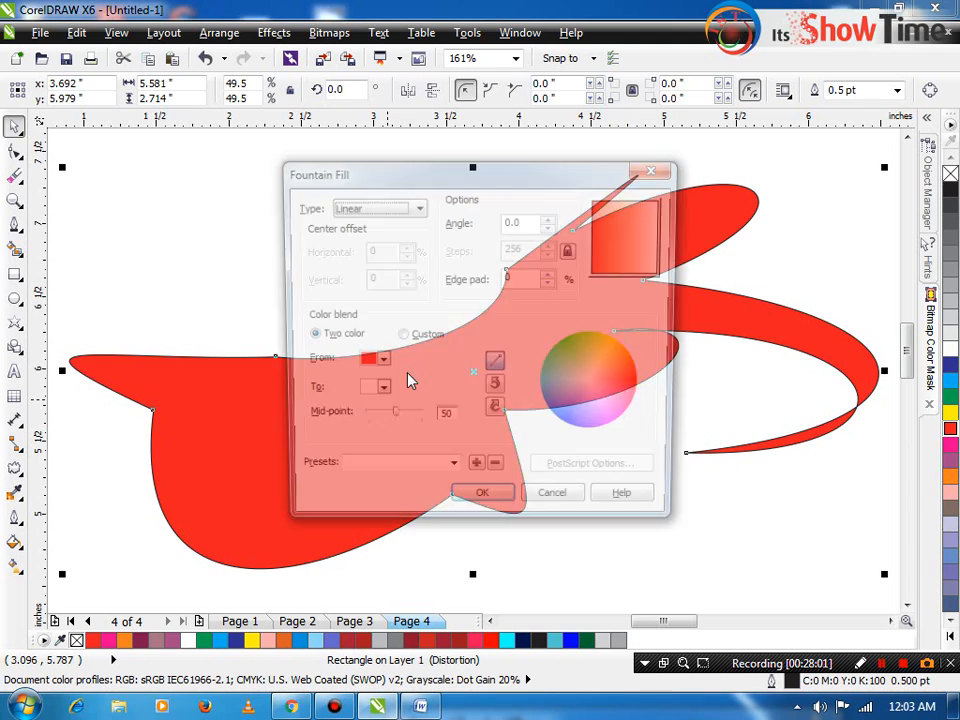
pyautogui.click(378, 392)
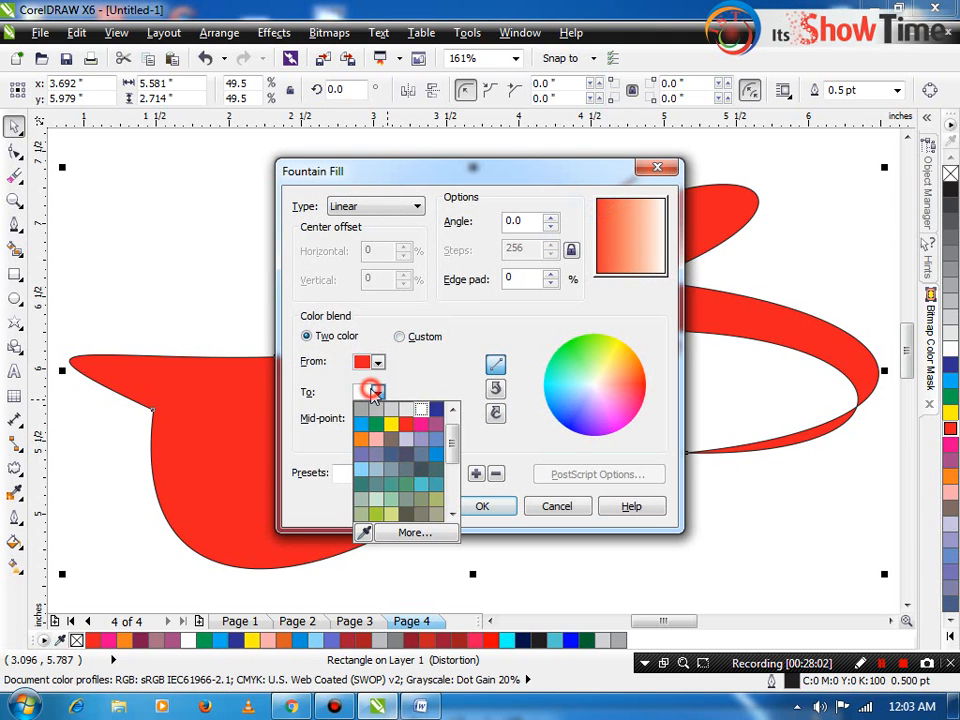
pyautogui.click(438, 404)
pyautogui.click(483, 507)
# - Inspect the black outline around the gradient shape's wing and remove the outline
pyautogui.scroll(-3, 530, 555)
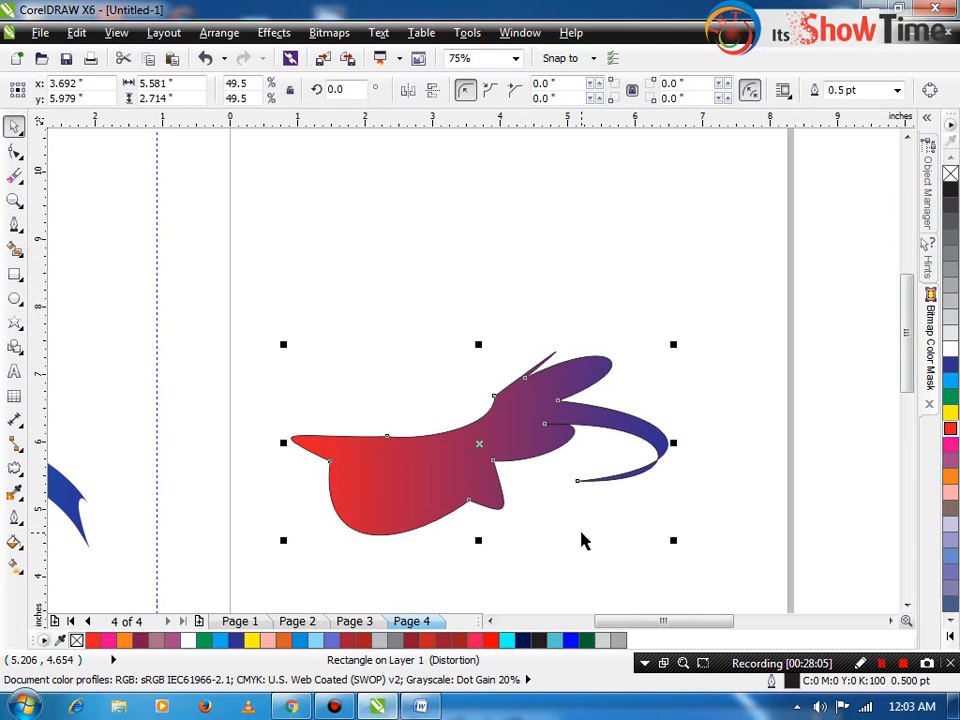
pyautogui.press('z')
pyautogui.moveTo(568, 392); pyautogui.dragTo(634, 338)
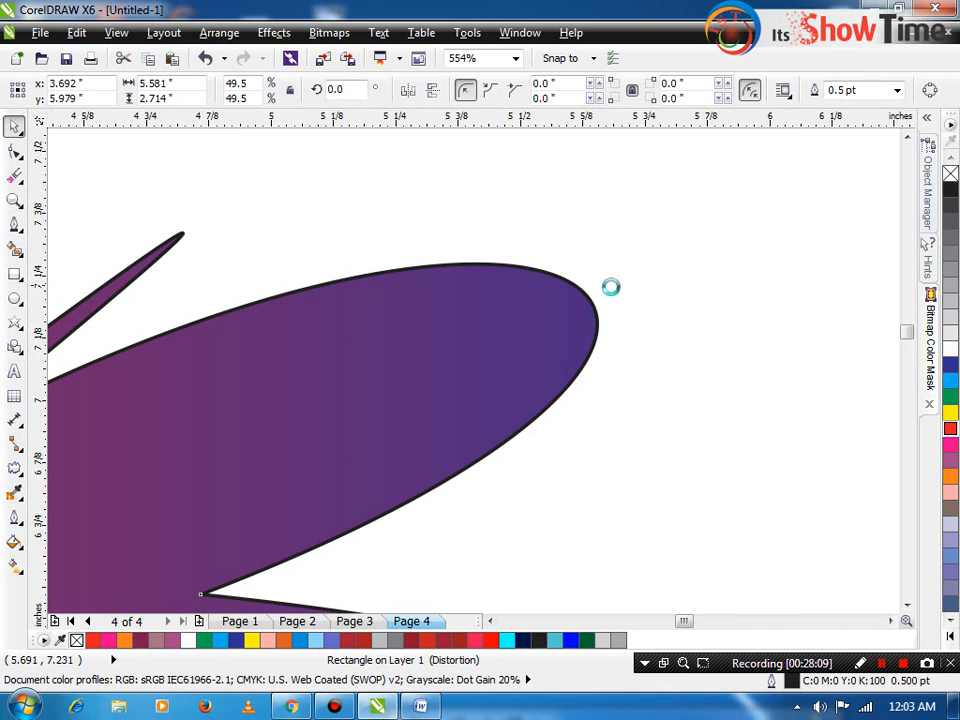
pyautogui.scroll(-4, 613, 283)
pyautogui.press('z')
pyautogui.moveTo(553, 326); pyautogui.dragTo(626, 260)
pyautogui.scroll(-4, 530, 340)
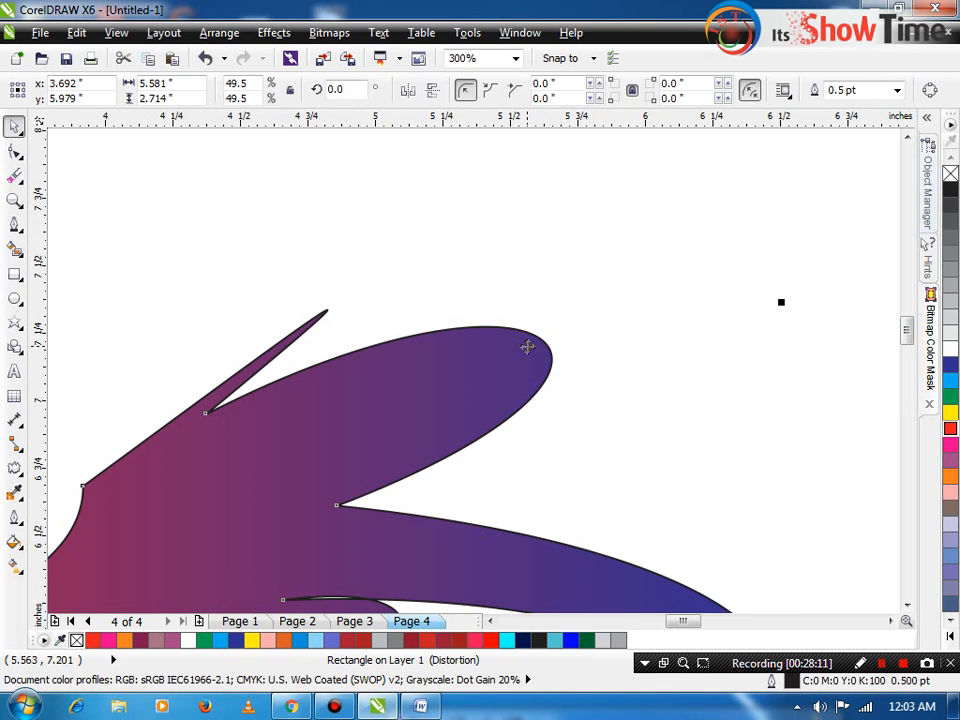
pyautogui.press('z')
pyautogui.moveTo(581, 298); pyautogui.dragTo(414, 420)
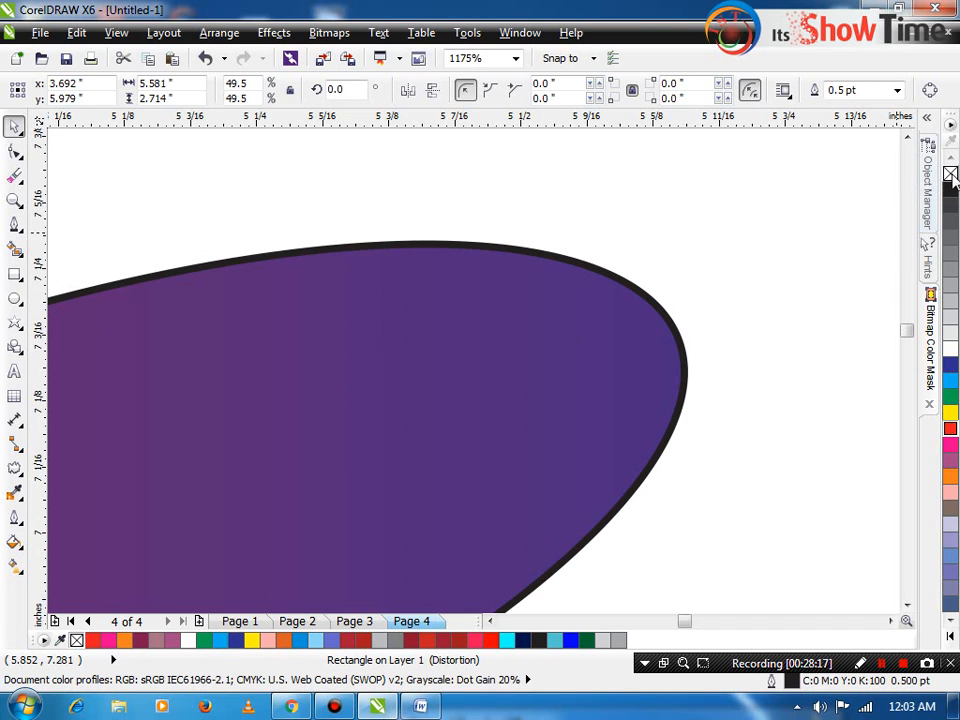
pyautogui.rightClick(952, 178)
# - Move the gradient shape up the page and out to the empty area beside the grey ITS badge
pyautogui.scroll(-5, 422, 425)
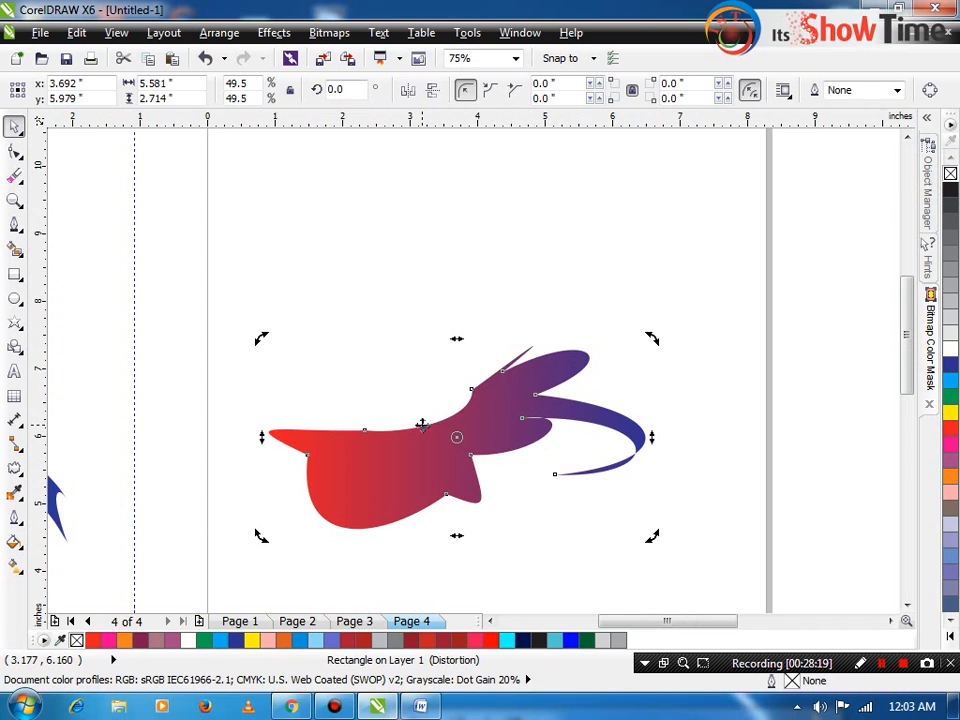
pyautogui.scroll(1, 417, 462)
pyautogui.scroll(-2, 416, 460)
pyautogui.moveTo(420, 460); pyautogui.dragTo(425, 380)
pyautogui.click(425, 455)
pyautogui.press('F2')
pyautogui.moveTo(538, 285); pyautogui.dragTo(252, 472)
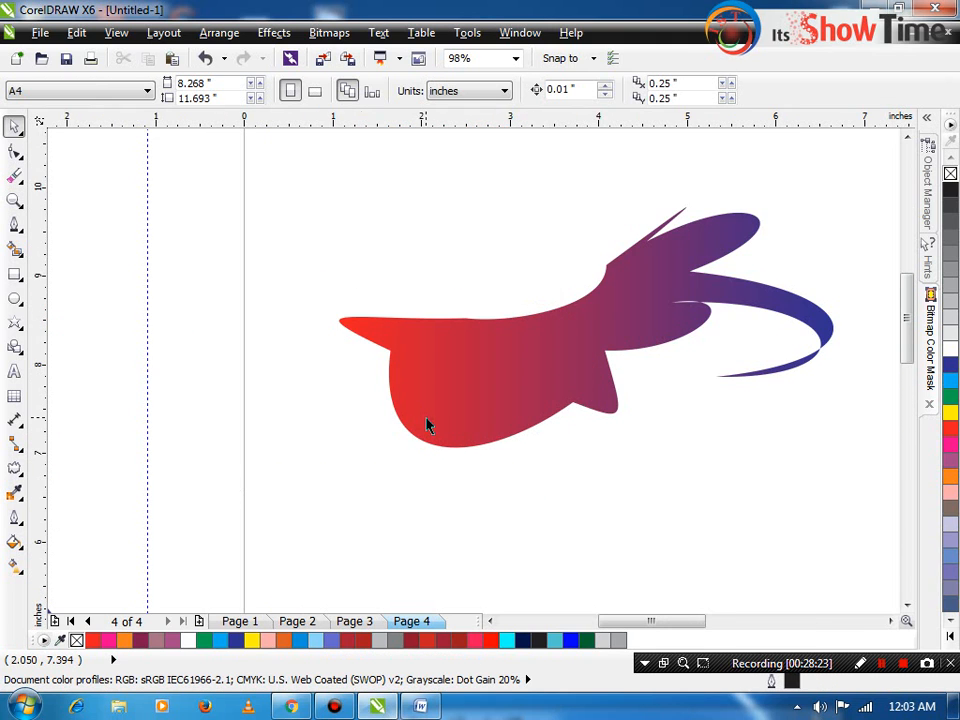
pyautogui.scroll(-2, 426, 422)
pyautogui.scroll(-1, 427, 426)
pyautogui.moveTo(437, 304); pyautogui.dragTo(708, 429)
# - Examine the sample artwork placed around the page and the lesson content list above it
pyautogui.press('F2')
pyautogui.moveTo(544, 172); pyautogui.dragTo(823, 463)
pyautogui.press('F2')
pyautogui.moveTo(266, 226); pyautogui.dragTo(560, 346)
pyautogui.press('F4')
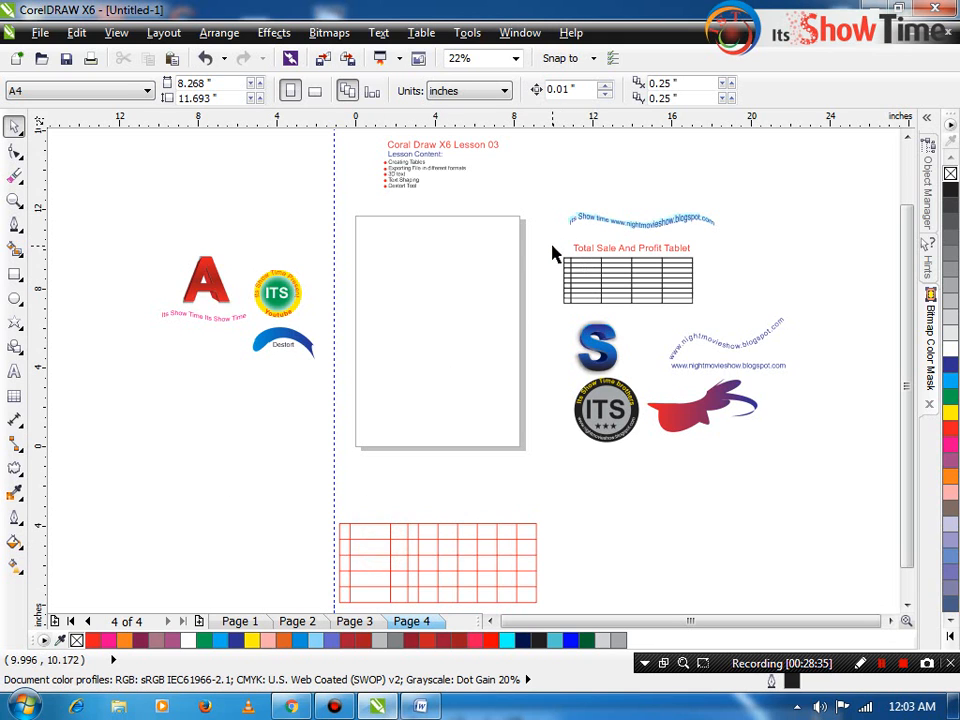
pyautogui.press('F2')
pyautogui.moveTo(357, 132); pyautogui.dragTo(503, 222)
pyautogui.press('space')
pyautogui.press('F4')
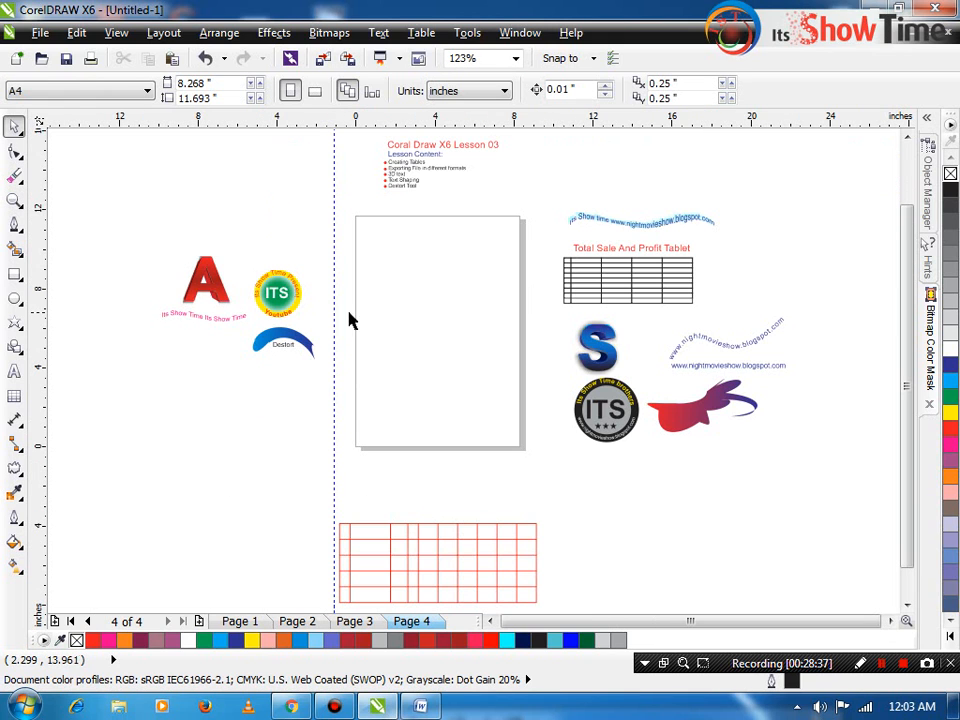
# - Move the gradient shape back onto the middle of the page
pyautogui.moveTo(705, 427); pyautogui.dragTo(455, 374)
pyautogui.moveTo(375, 296); pyautogui.dragTo(549, 381)
pyautogui.press('space')
# - Add the artistic text "Flat" below the gradient shape and make it bold
pyautogui.click(14, 371)
pyautogui.click(247, 548)
pyautogui.write('20')
pyautogui.doubleClick(264, 541)
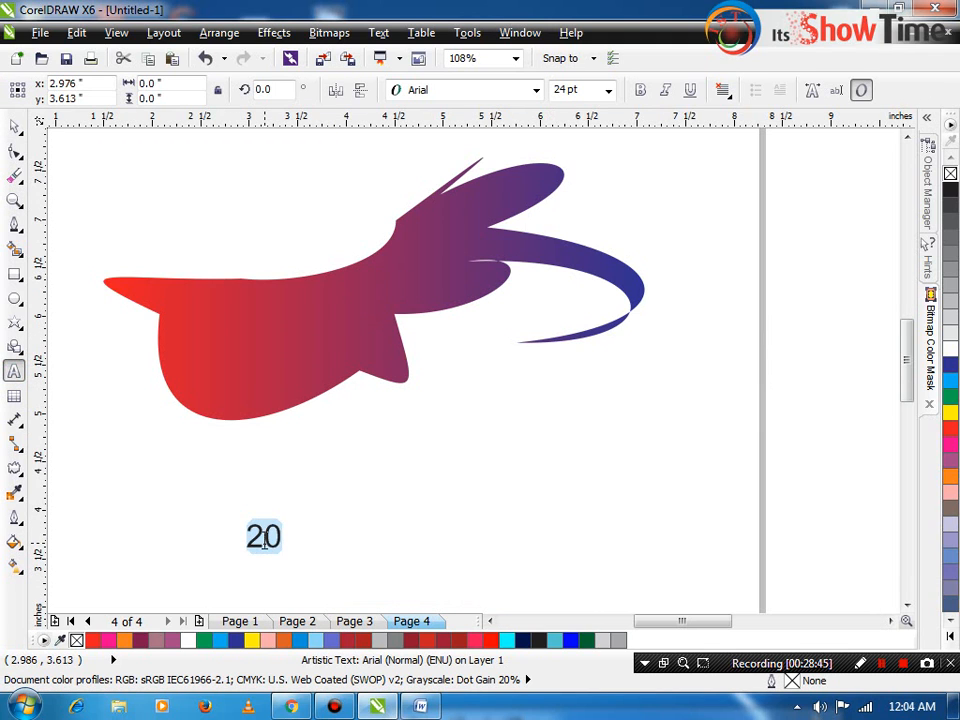
pyautogui.write('Flat')
pyautogui.hotkey('ctrl', 'space')
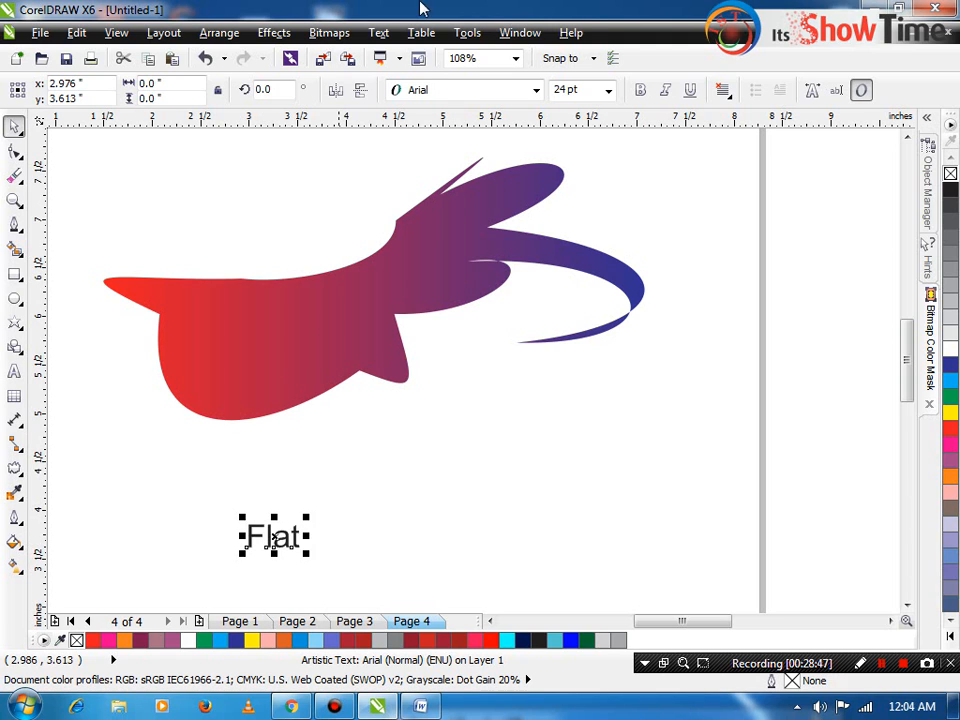
pyautogui.click(638, 90)
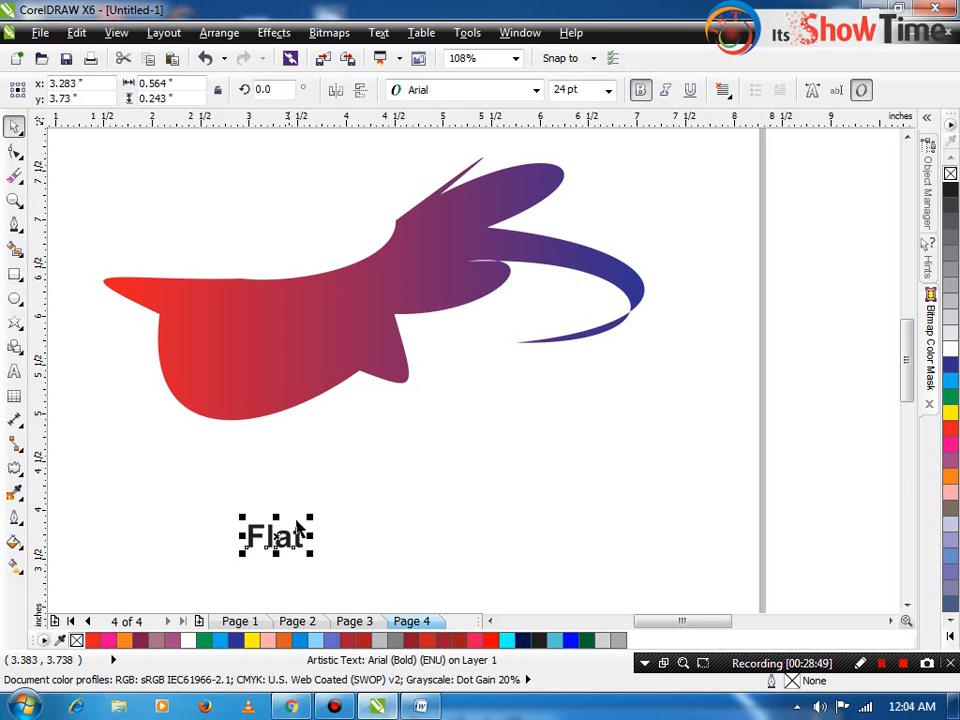
# - Enlarge the "Flat" text to about 49 pt and rotate it 40 degrees
pyautogui.moveTo(308, 515); pyautogui.dragTo(312, 460)
pyautogui.click(343, 516)
pyautogui.click(313, 510)
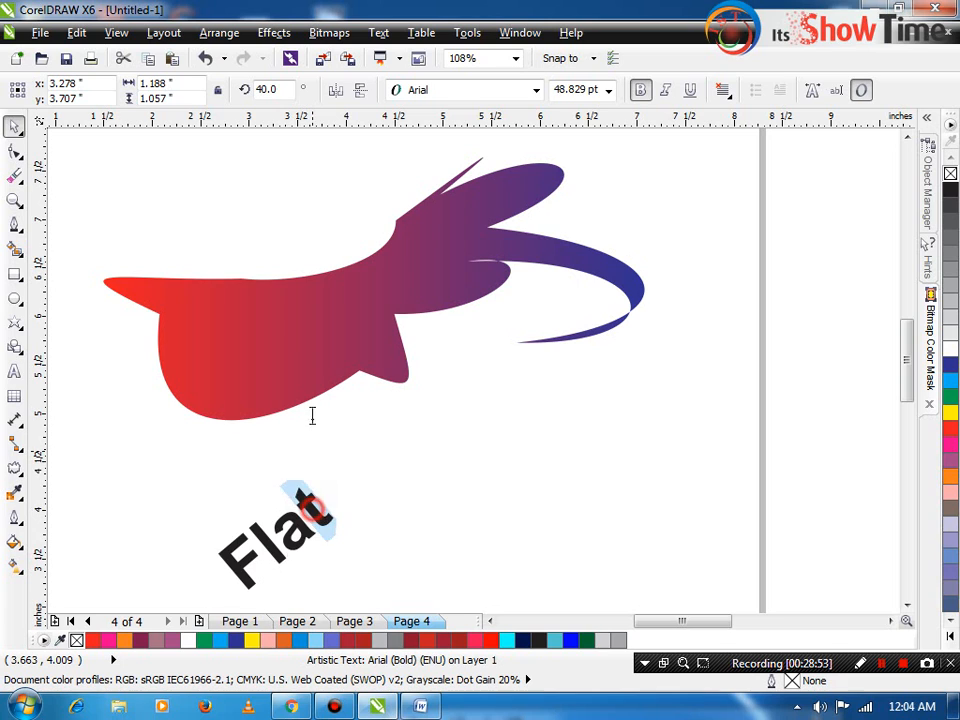
# - Place the rotated "Flat" text on the red body of the shape and fill it yellow
pyautogui.moveTo(315, 512); pyautogui.dragTo(290, 281)
pyautogui.click(953, 411)
pyautogui.click(643, 508)
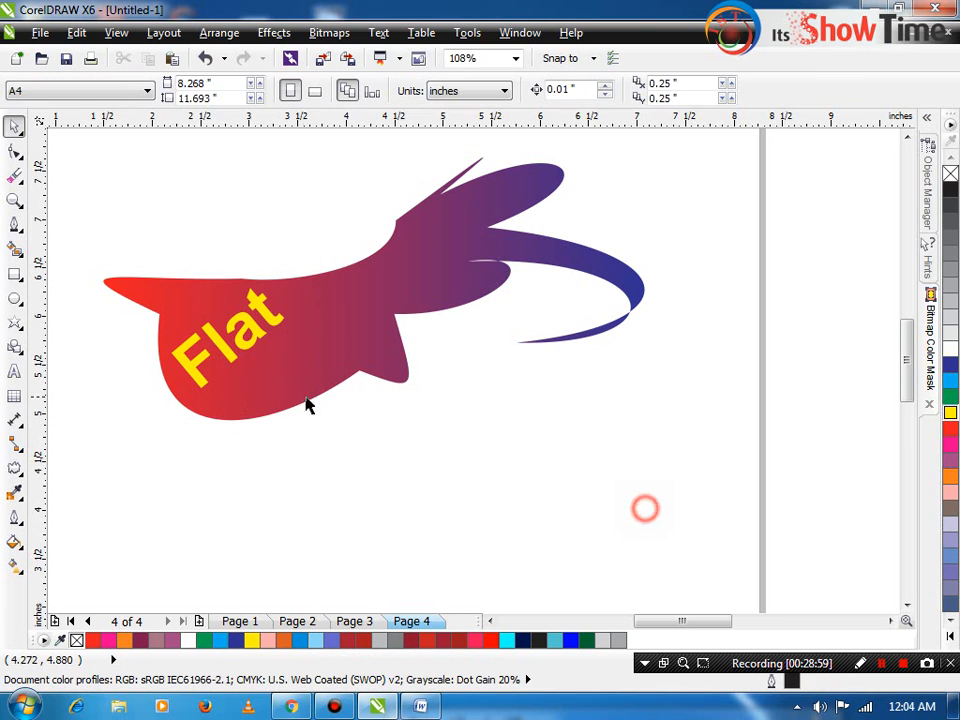
# - Duplicate the "Flat" text just beside and below the original and change the copy to "20%"
pyautogui.moveTo(266, 343); pyautogui.dragTo(325, 352)
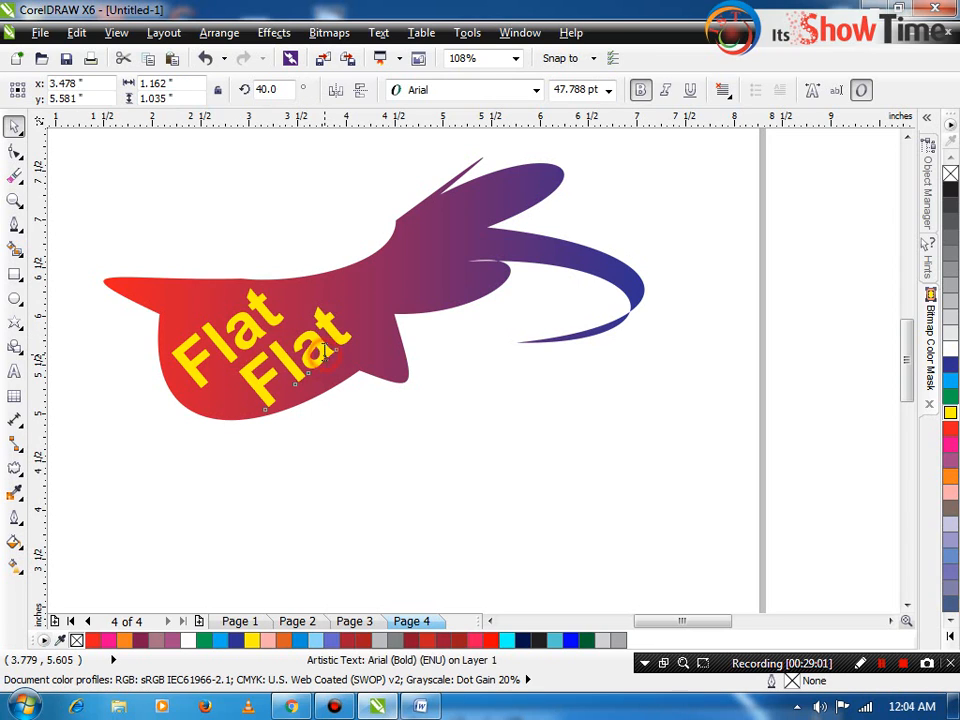
pyautogui.doubleClick(320, 348)
pyautogui.write('20%')
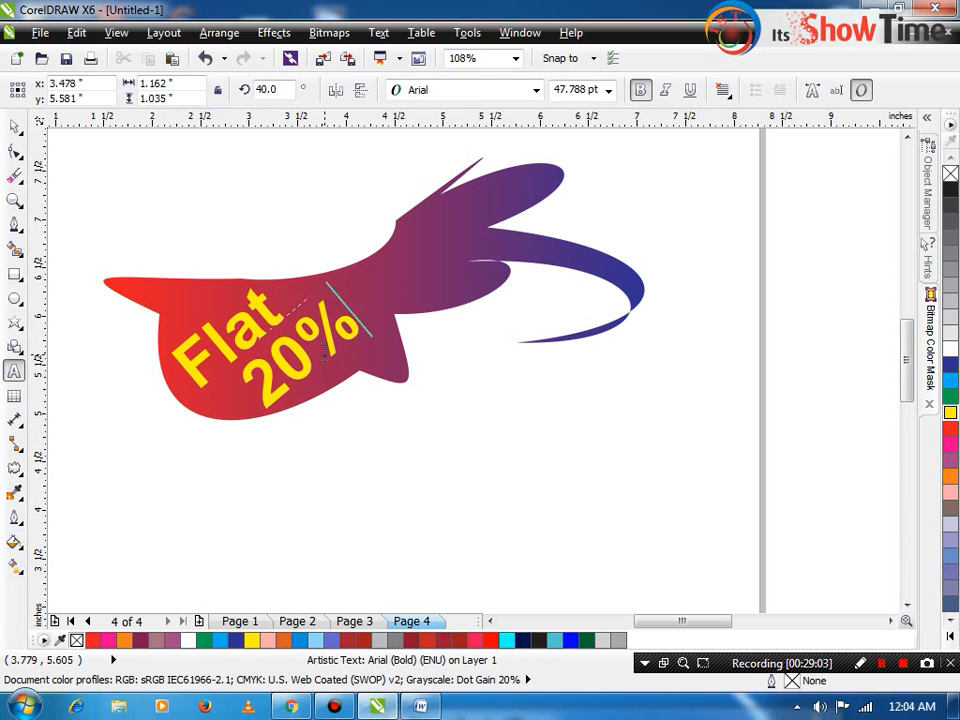
pyautogui.hotkey('ctrl', 'space')
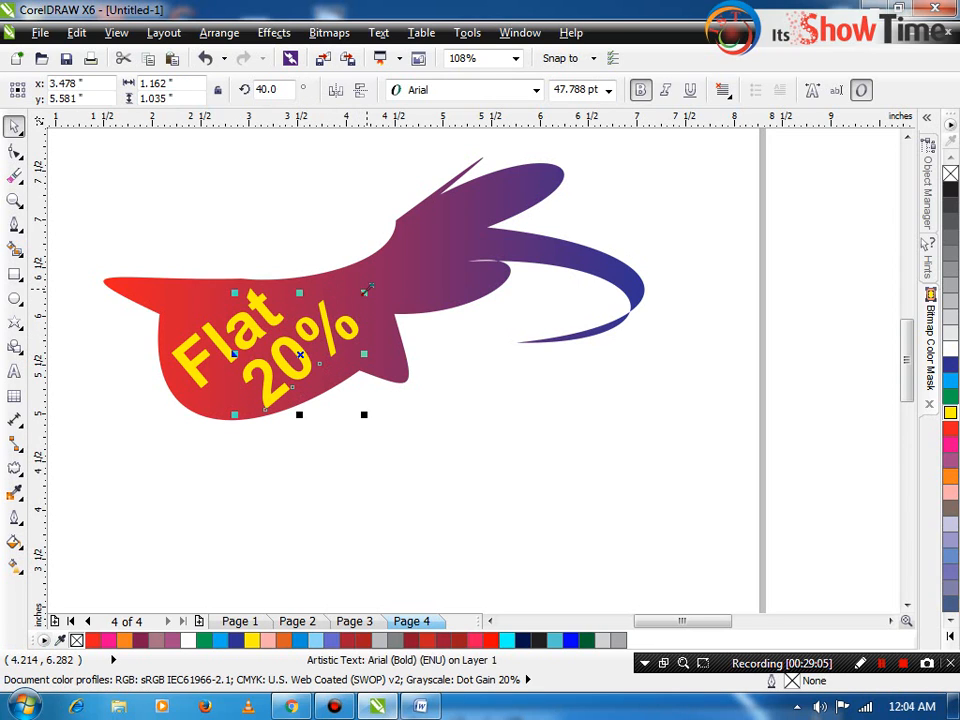
# - Reduce the "20%" text to about 29.75 pt and set its rotation to 0 degrees
pyautogui.moveTo(367, 289); pyautogui.dragTo(344, 294)
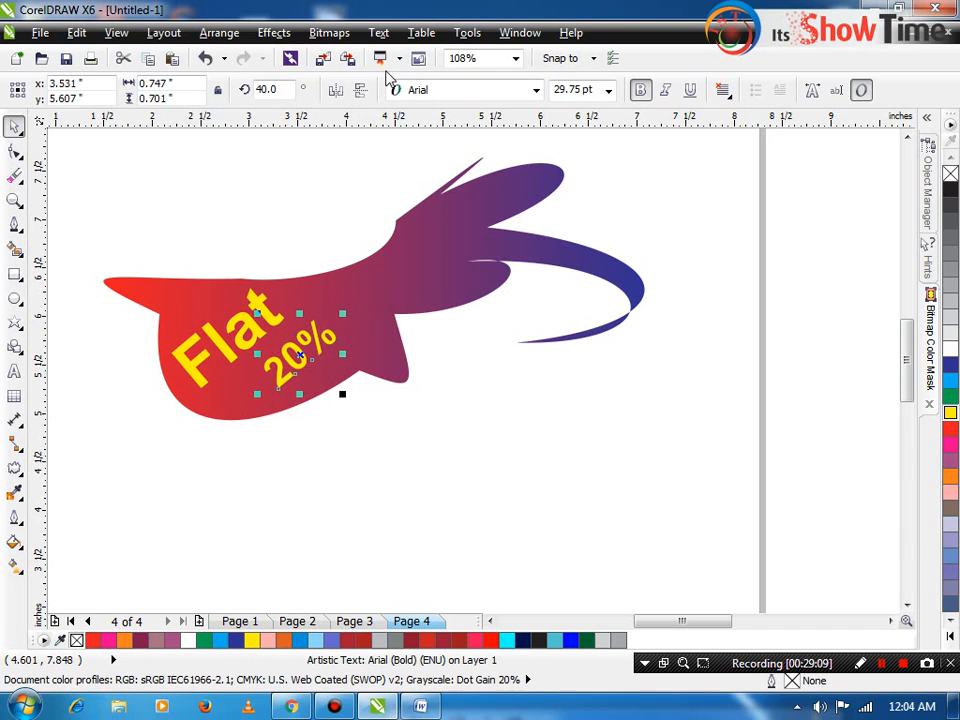
pyautogui.doubleClick(290, 90)
pyautogui.press('BackSpace')
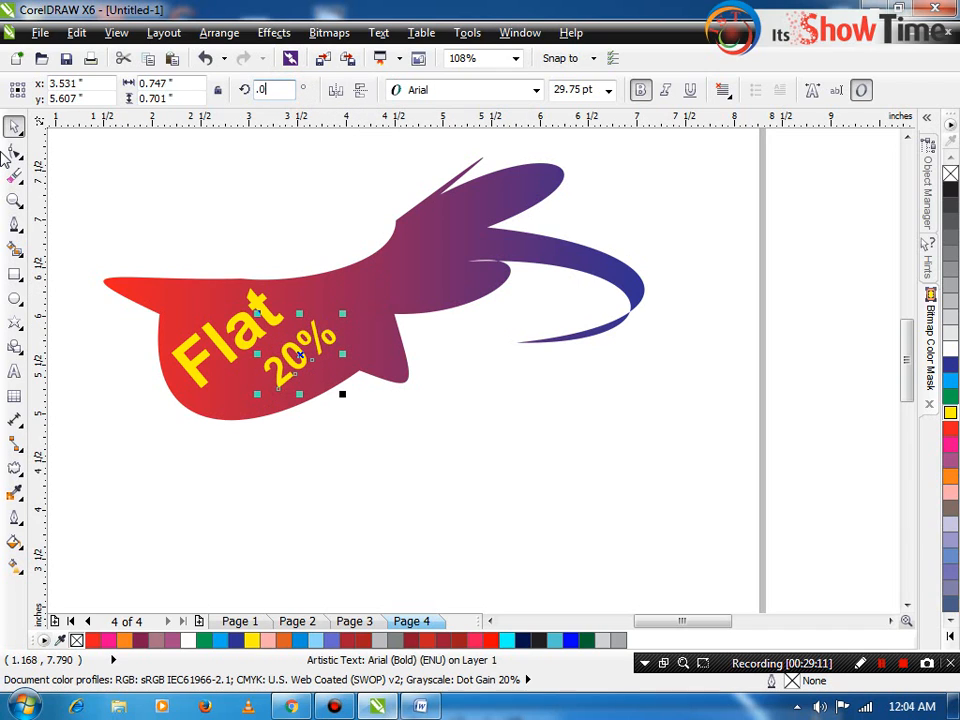
pyautogui.write('0')
pyautogui.press('Return')
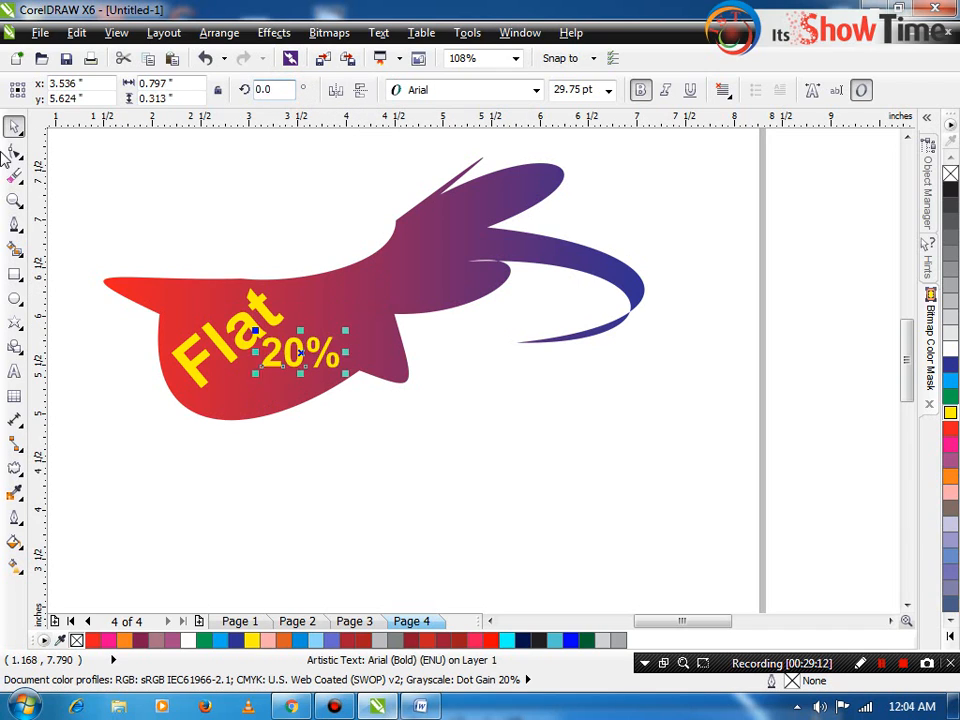
# - Shift the "20%" text slightly down under "Flat" and place a copy of it toward the shape's wings
pyautogui.click(312, 352)
pyautogui.moveTo(311, 357); pyautogui.dragTo(411, 275)
pyautogui.rightClick(411, 275)
pyautogui.doubleClick(411, 275)
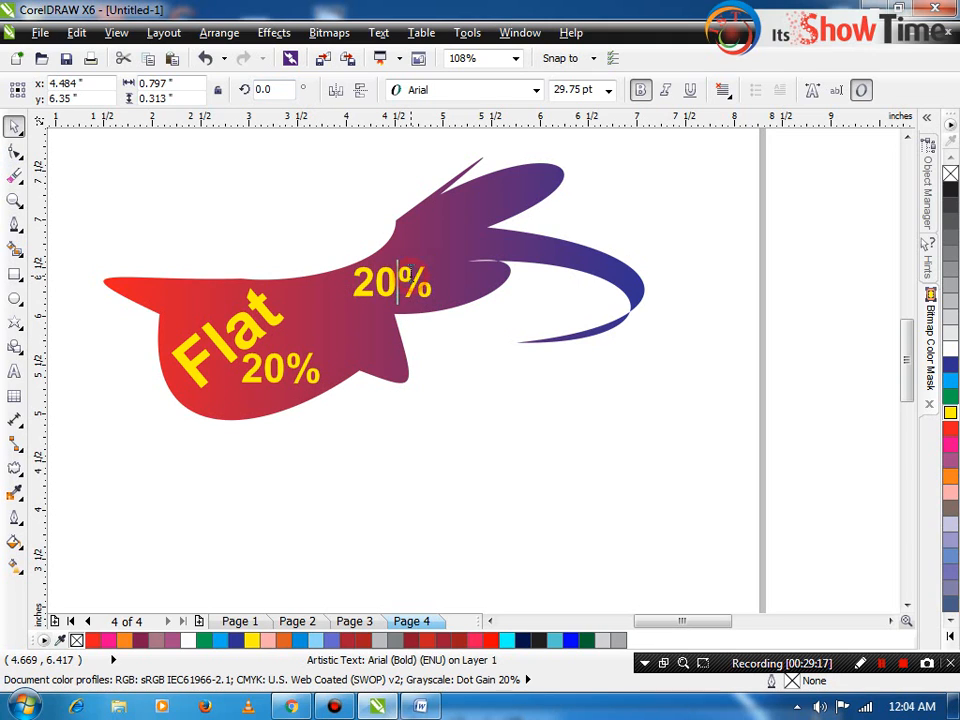
# - Change the copied "20%" text near the wings to "OFF" in capitals
pyautogui.hotkey('ctrl', 'a')
pyautogui.write('Off')
pyautogui.hotkey('ctrl', 'space')
pyautogui.doubleClick(410, 275)
pyautogui.hotkey('ctrl', 'a')
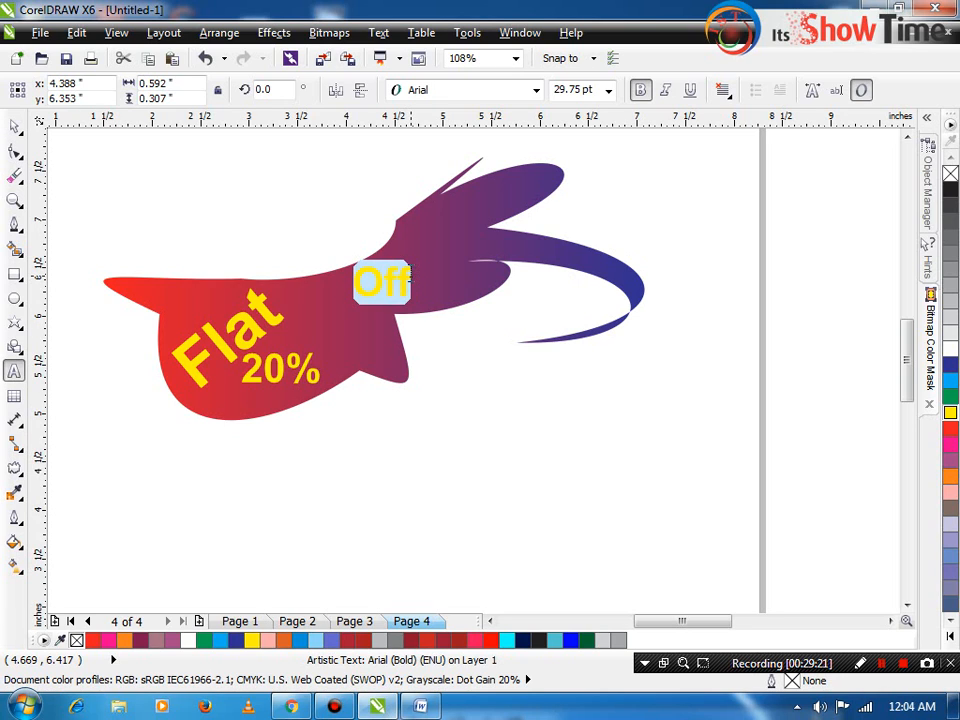
pyautogui.write('FOFF')
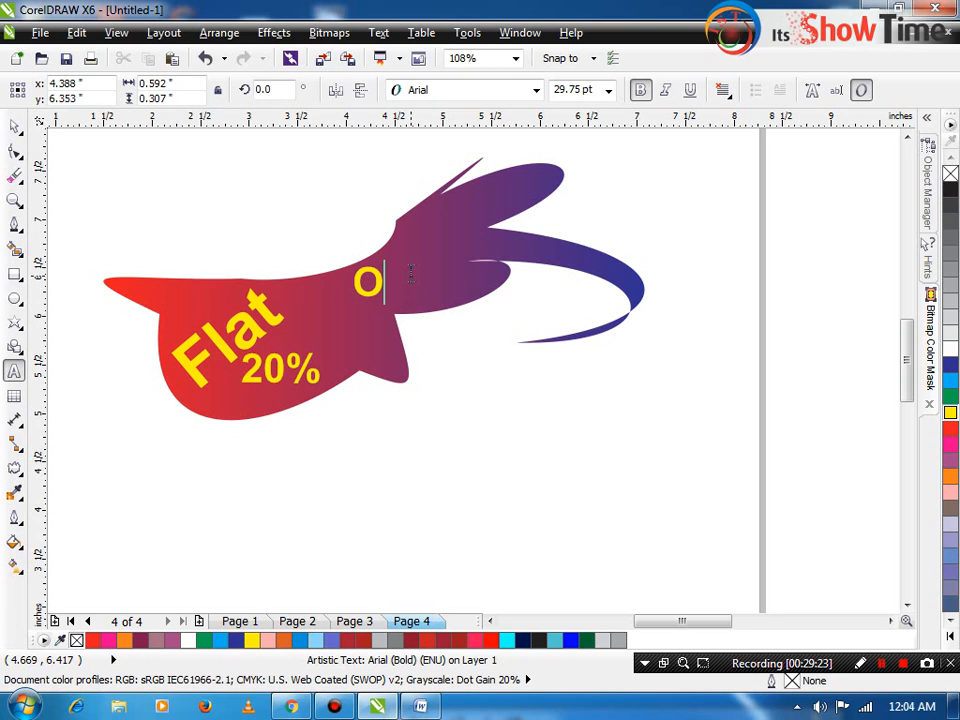